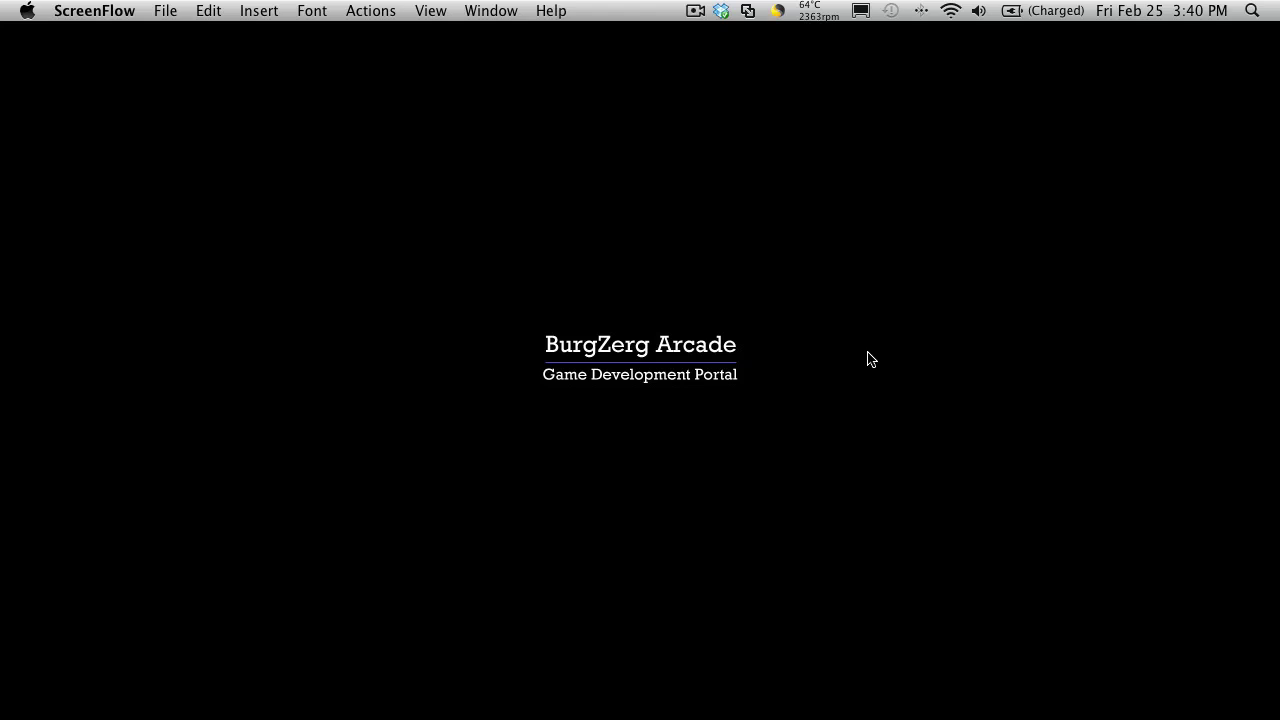
Switch to Unity and play-test the Character Customization scene, ending the test run after viewing the character.
{"action": "mouse_move", "coordinate": [864, 706]}
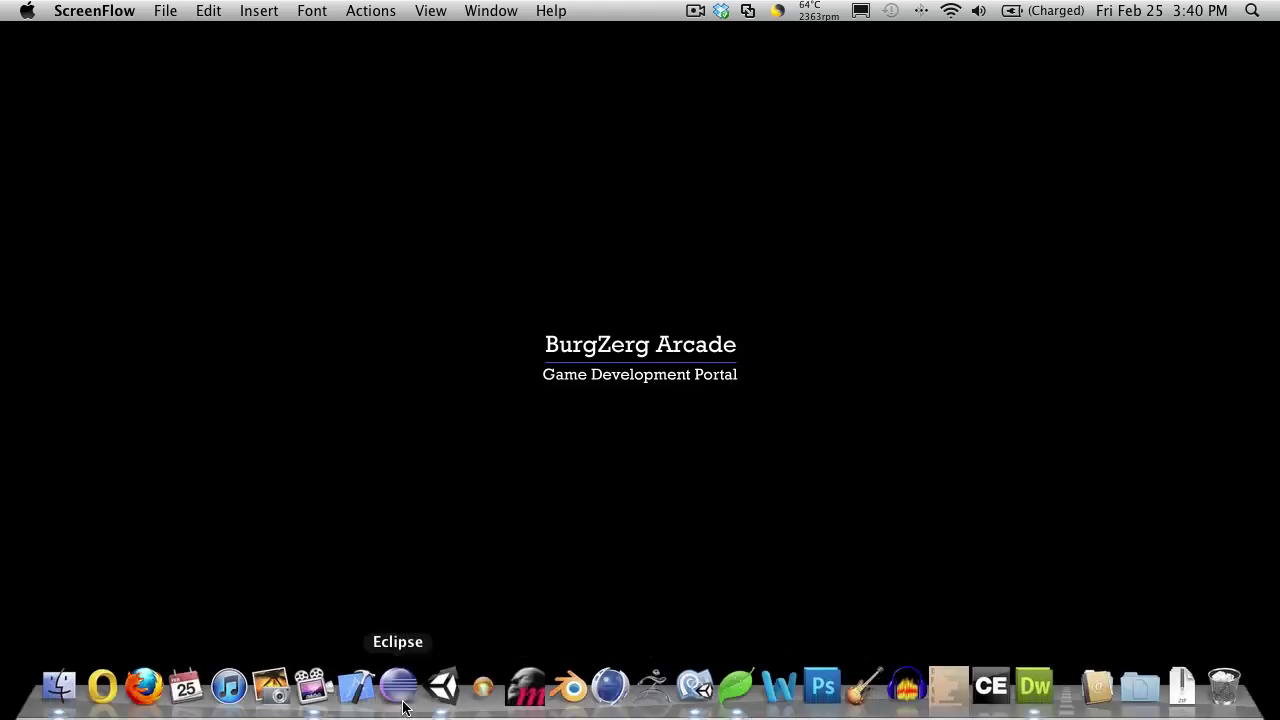
{"action": "left_click", "coordinate": [452, 695]}
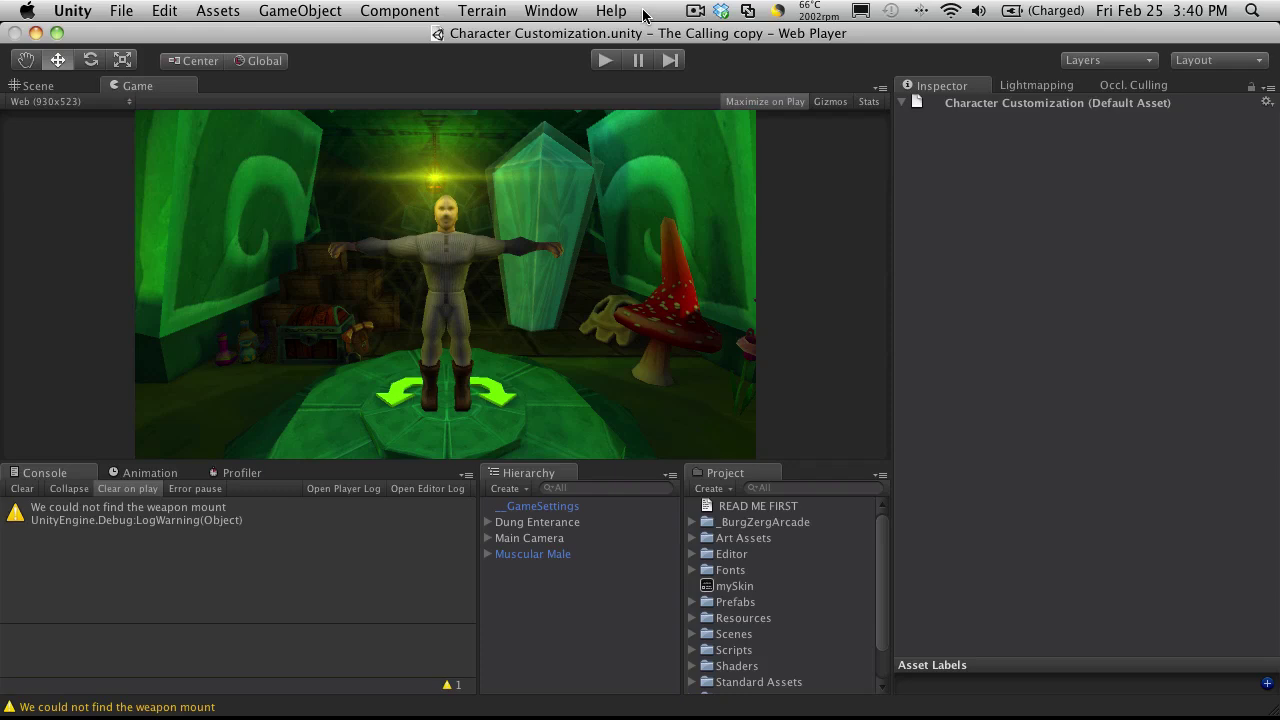
{"action": "left_click", "coordinate": [603, 61]}
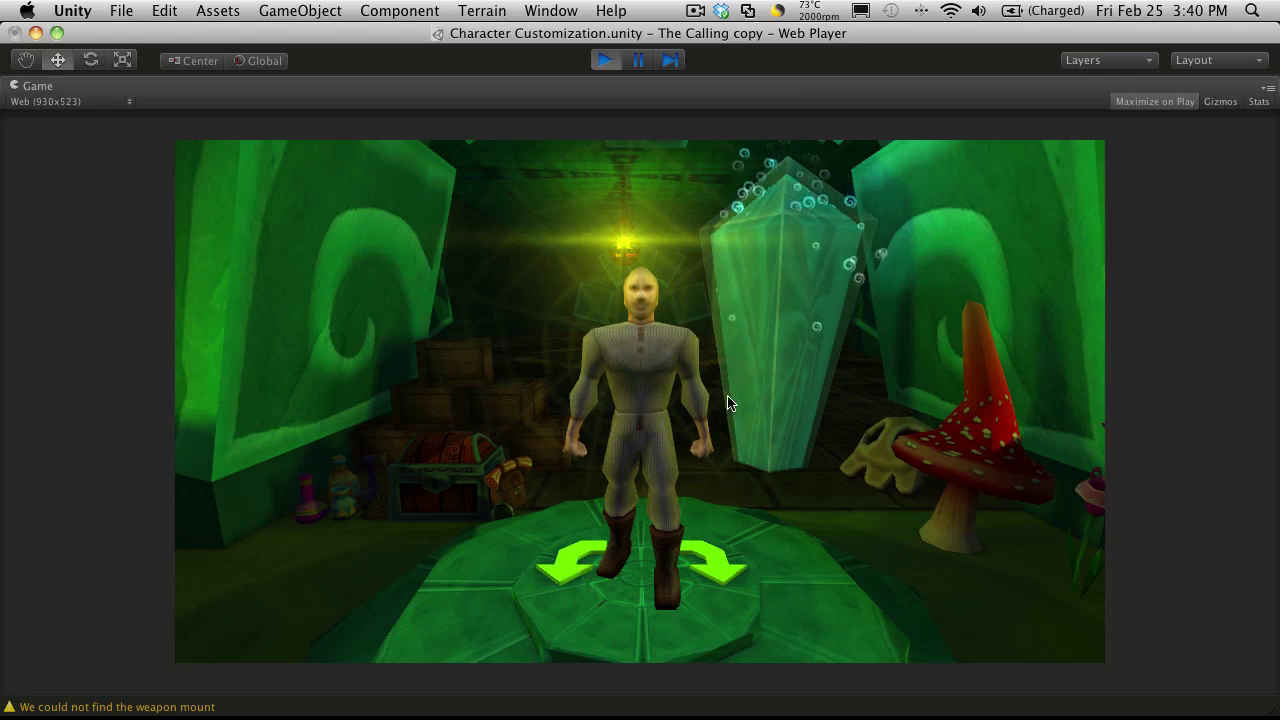
{"action": "left_click", "coordinate": [597, 60]}
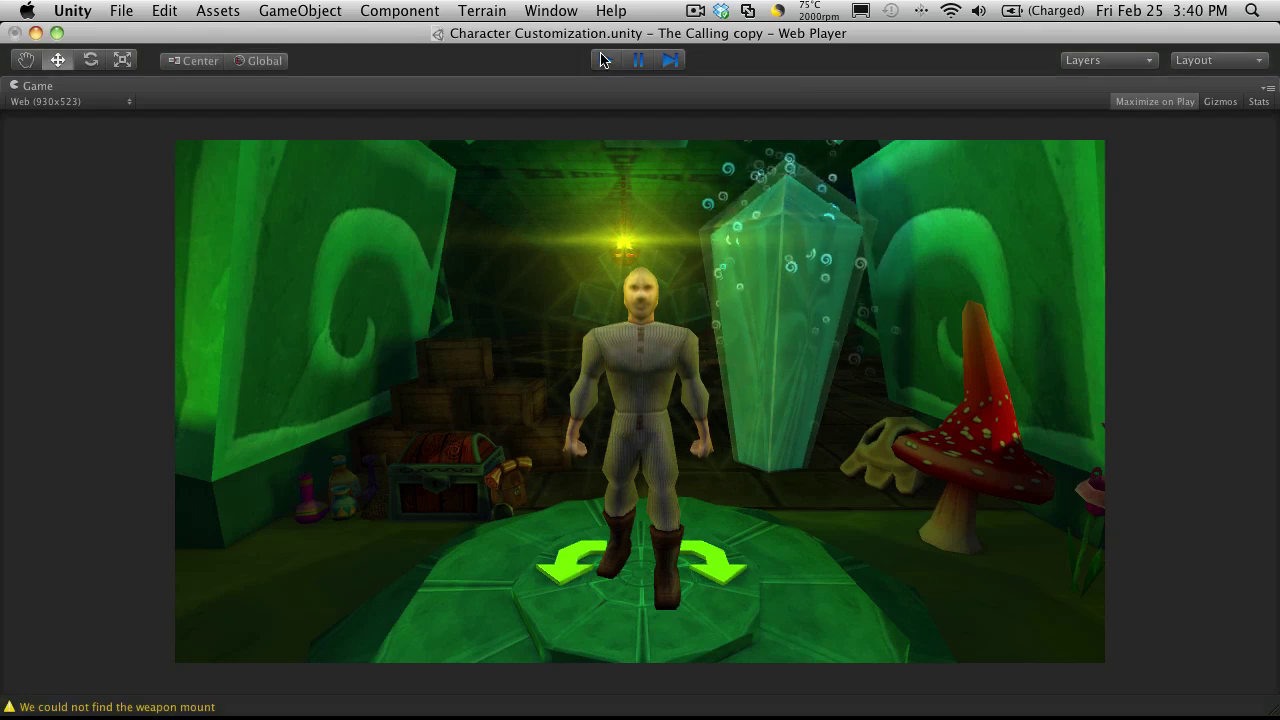
Delete the Muscular Male object from the scene.
{"action": "left_click", "coordinate": [570, 600]}
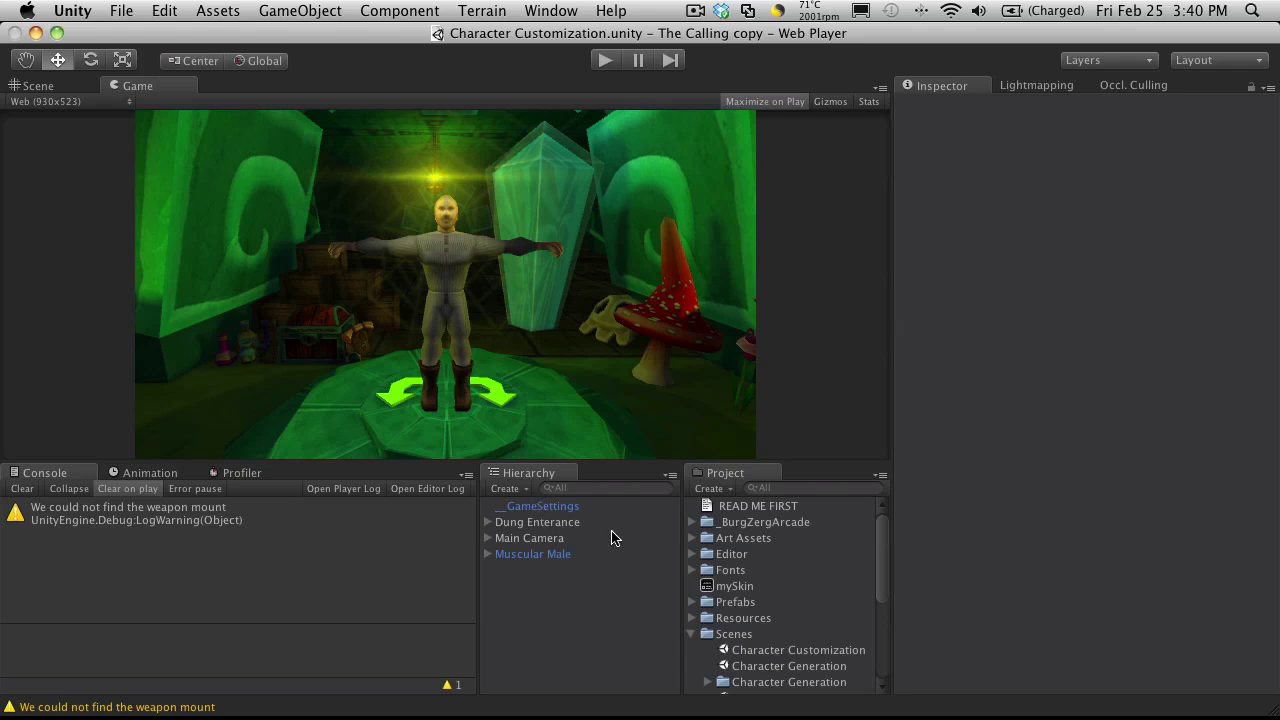
{"action": "left_click", "coordinate": [540, 555]}
{"action": "left_click", "coordinate": [553, 620]}
{"action": "left_click", "coordinate": [553, 555]}
{"action": "key", "text": "super+BackSpace"}
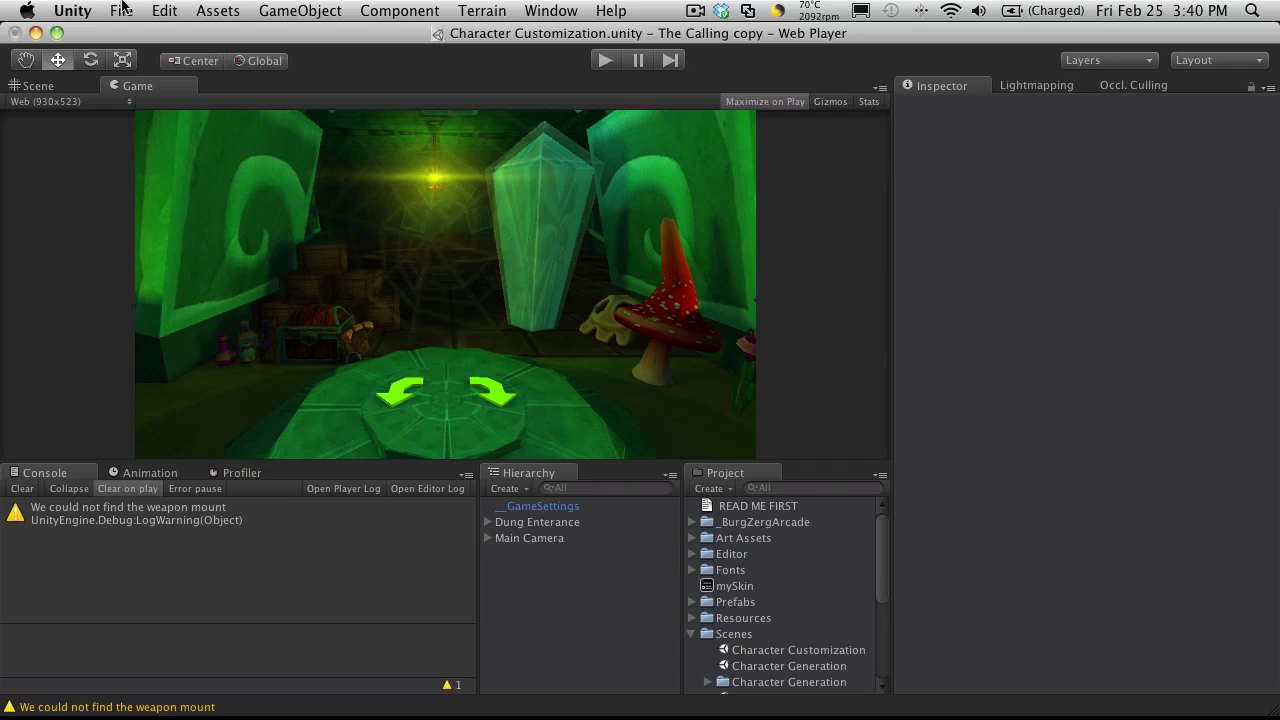
Create an empty game object in the scene.
{"action": "left_click", "coordinate": [202, 8]}
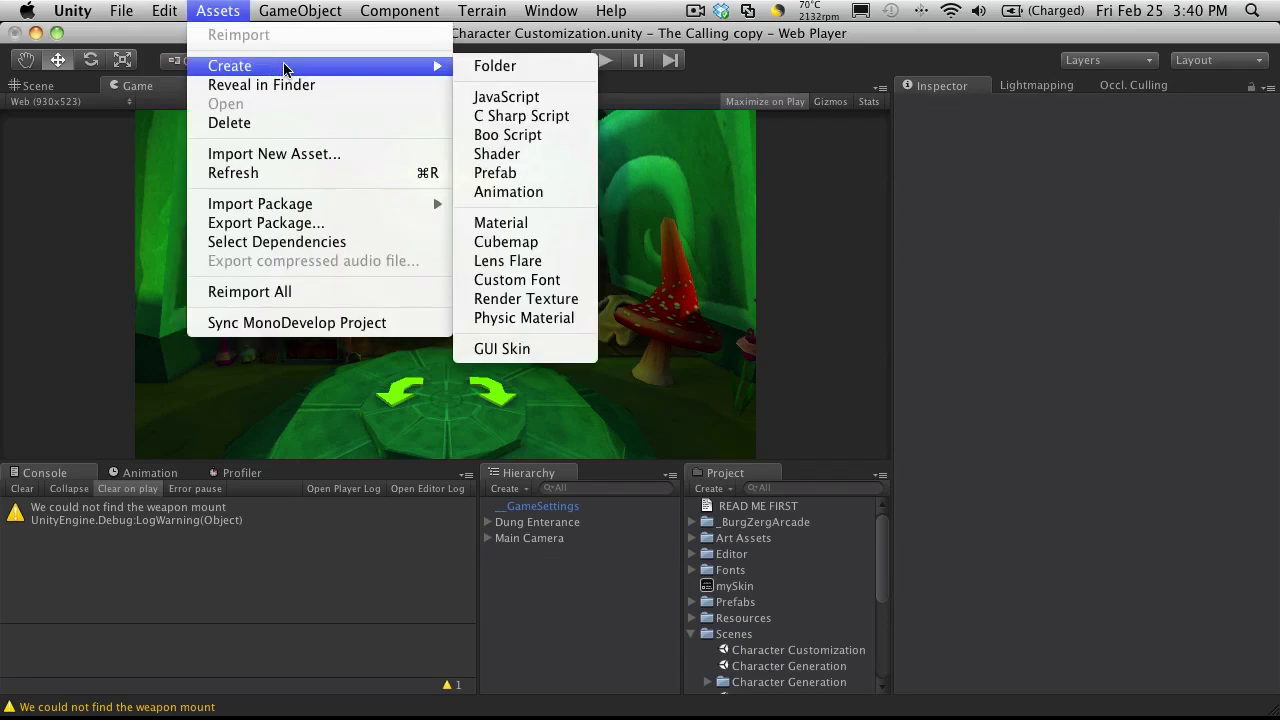
{"action": "mouse_move", "coordinate": [300, 10]}
{"action": "left_click", "coordinate": [311, 40]}
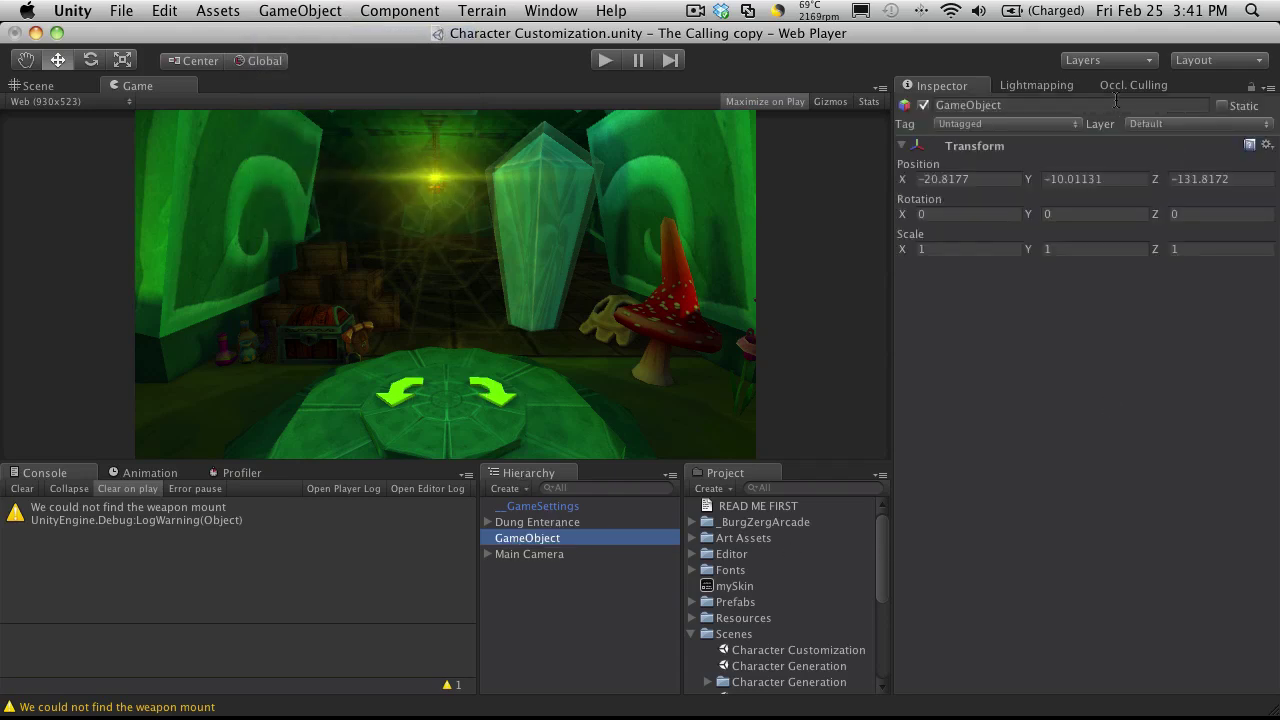
Show the Scene view and reset the new empty game object's position to 0, 0, 0.
{"action": "left_click", "coordinate": [40, 86]}
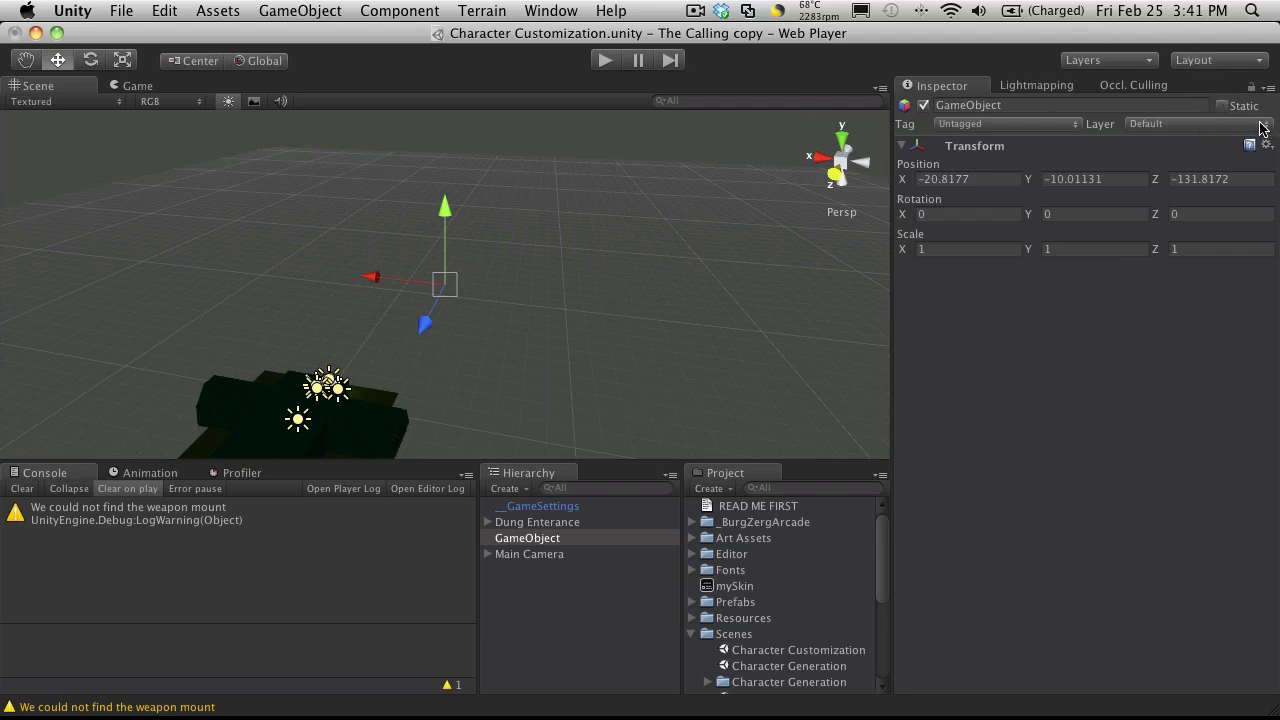
{"action": "left_click", "coordinate": [1270, 88]}
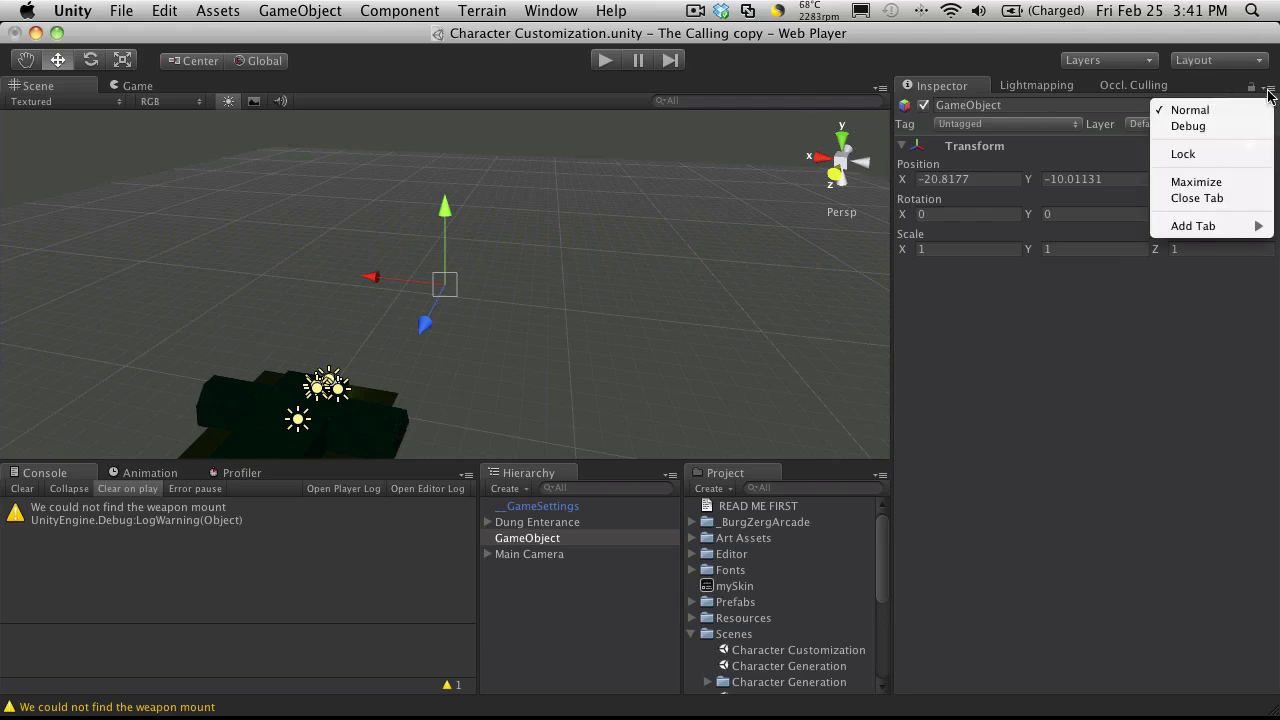
{"action": "left_click", "coordinate": [1183, 363]}
{"action": "left_click", "coordinate": [1267, 145]}
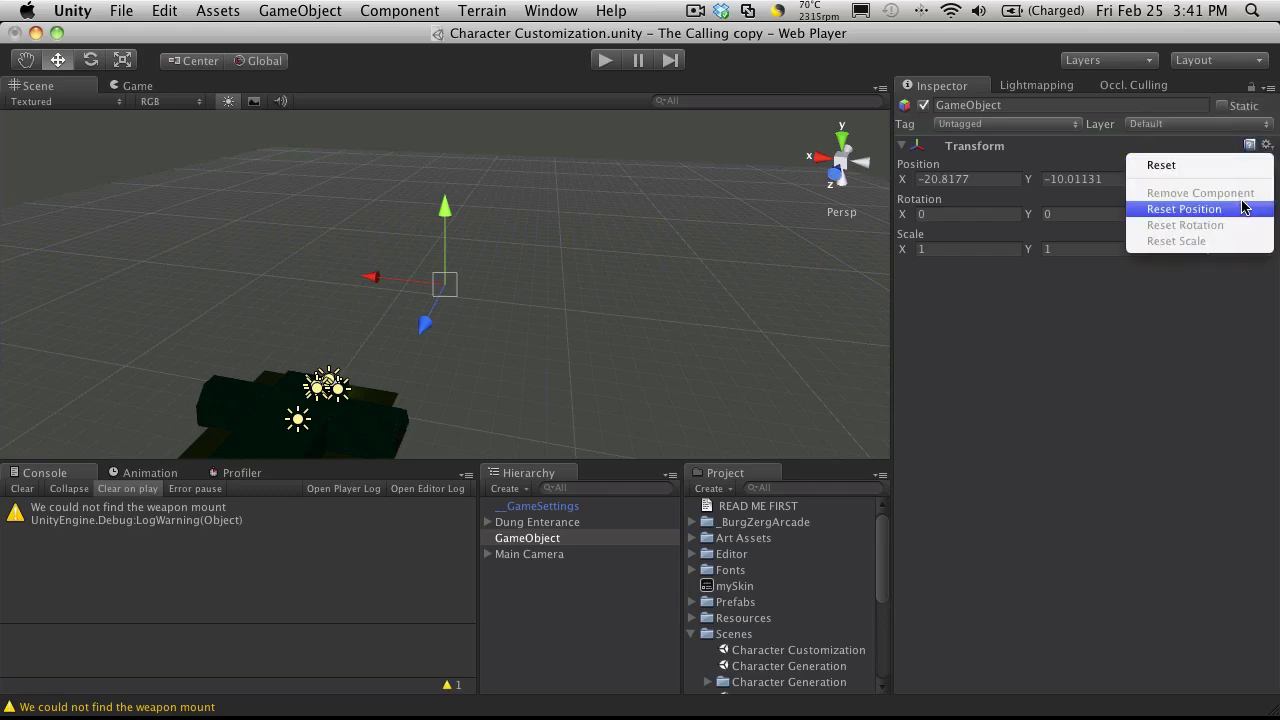
{"action": "left_click", "coordinate": [1184, 209]}
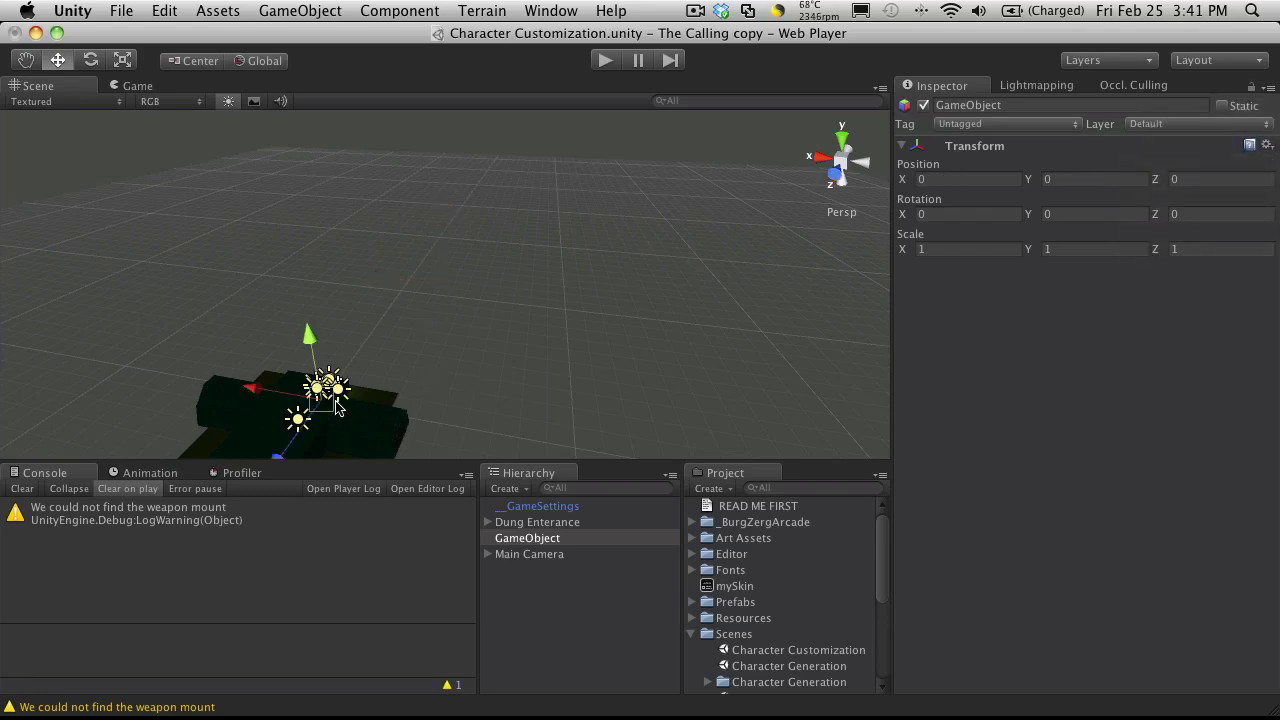
Move the empty game object along the Z axis to about -4.99, onto the centre of the round green platform.
{"action": "key", "text": "f"}
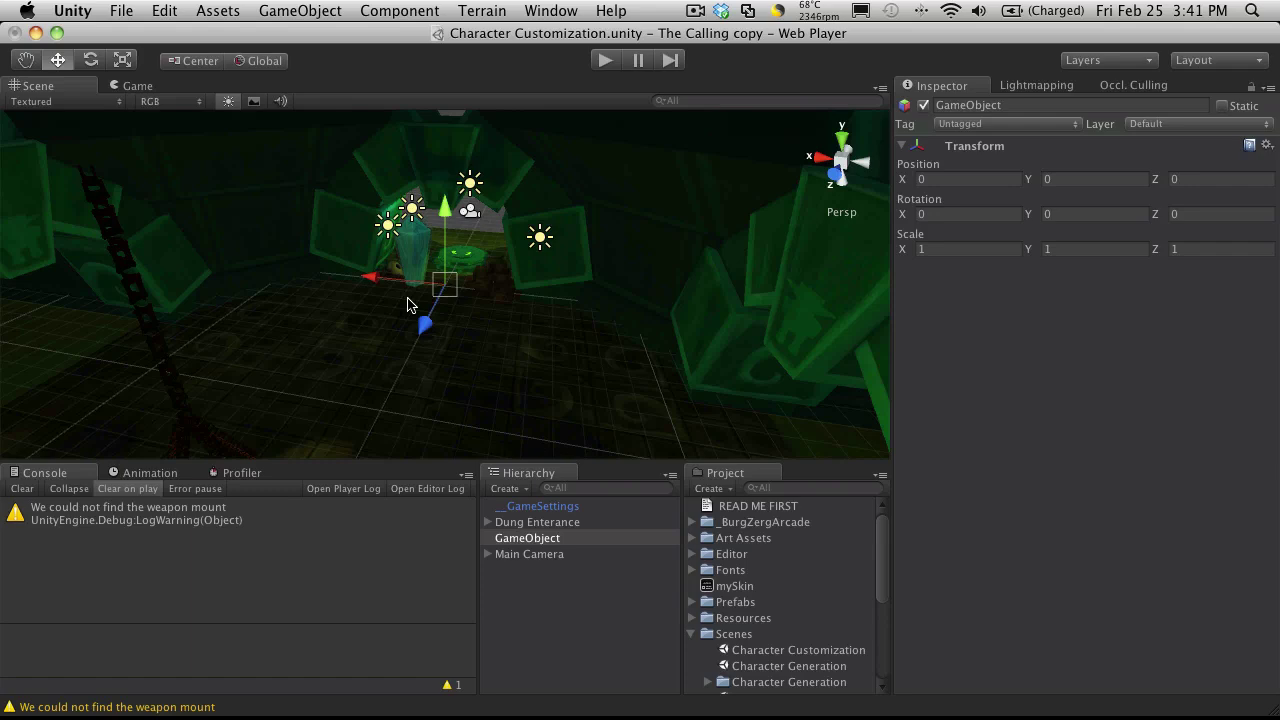
{"action": "left_click_drag", "start_coordinate": [516, 265], "coordinate": [157, 297], "text": "alt"}
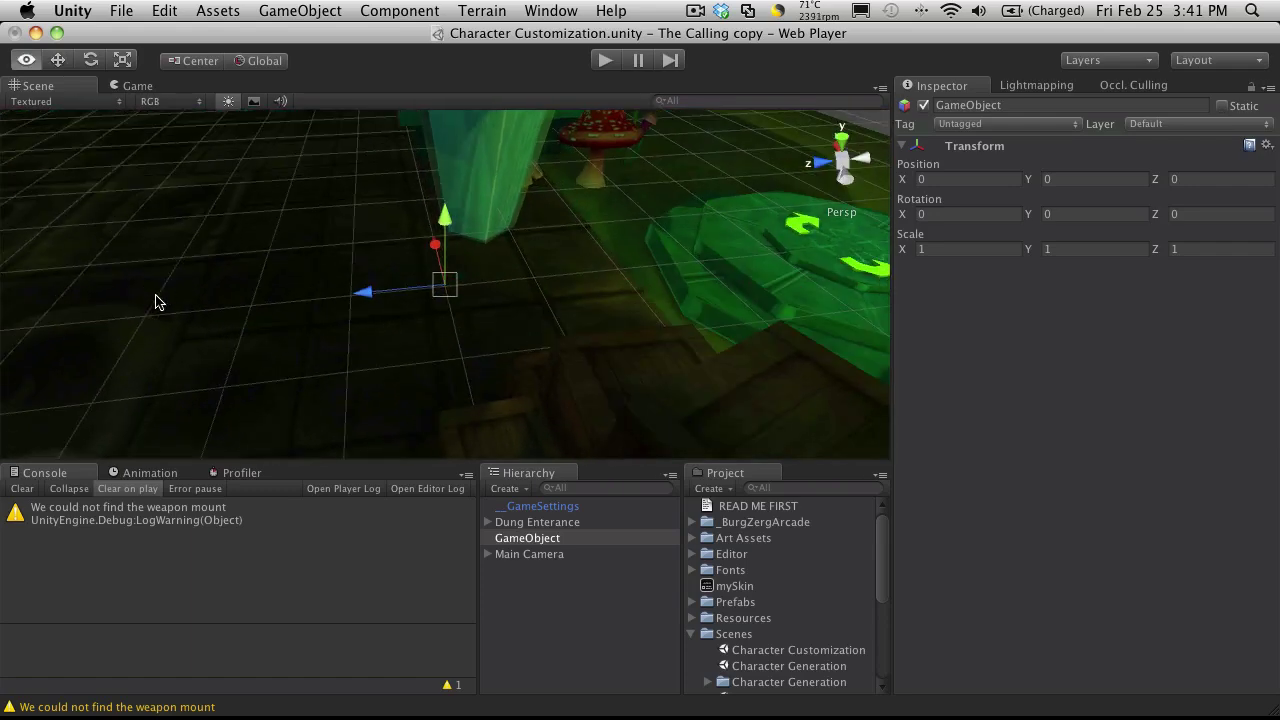
{"action": "left_click_drag", "start_coordinate": [366, 289], "coordinate": [817, 284]}
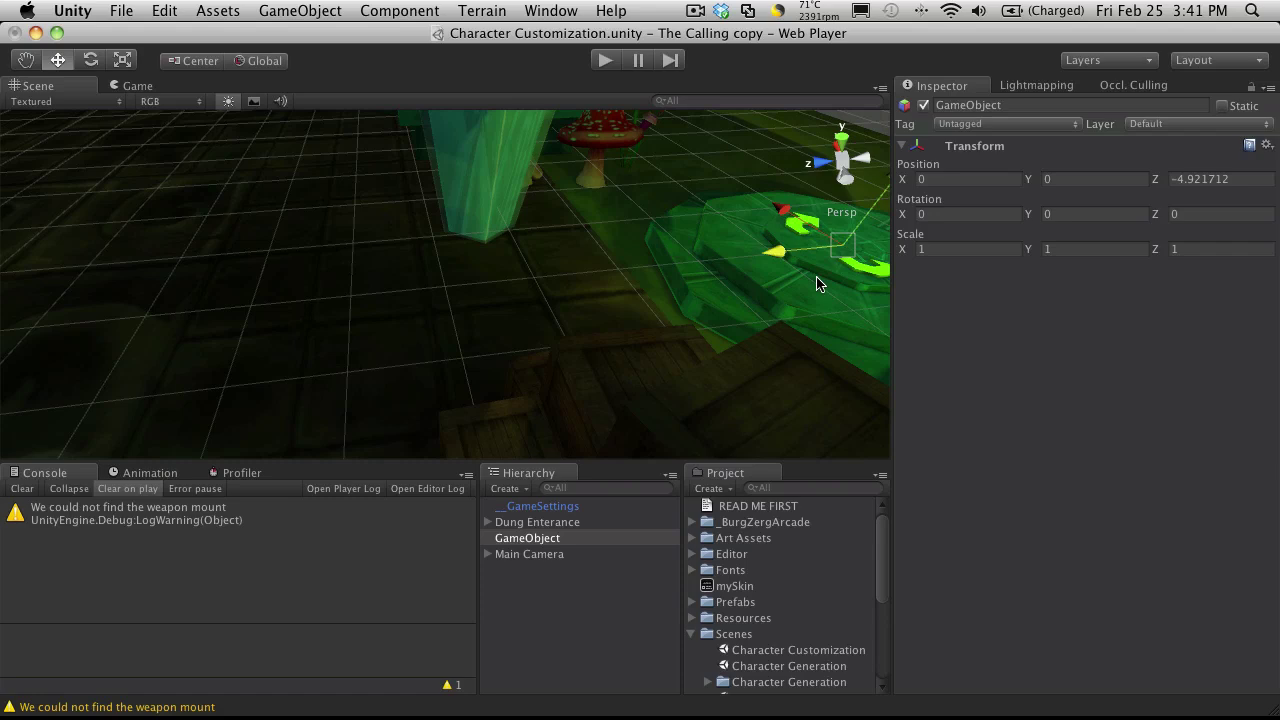
{"action": "key", "text": "f"}
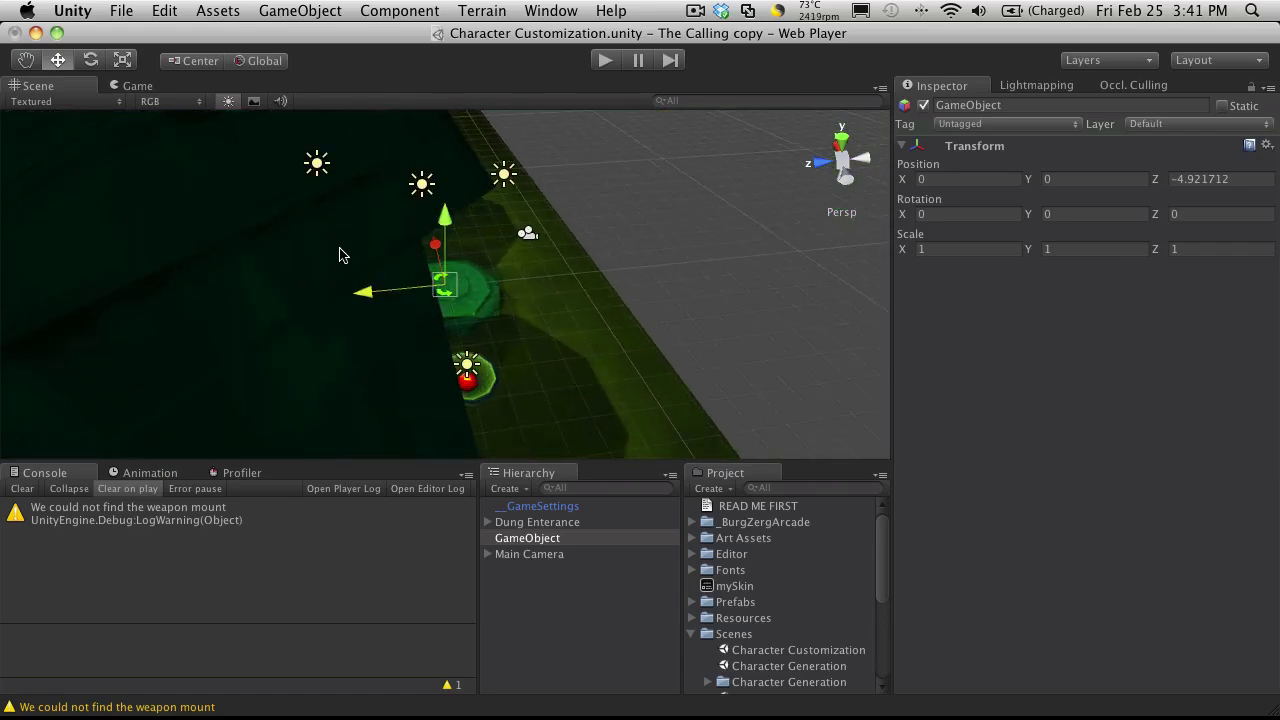
{"action": "scroll", "coordinate": [343, 255], "scroll_direction": "up", "scroll_amount": 5}
{"action": "left_click_drag", "start_coordinate": [343, 258], "coordinate": [27, 545], "text": "alt"}
{"action": "left_click_drag", "start_coordinate": [440, 206], "coordinate": [809, 226]}
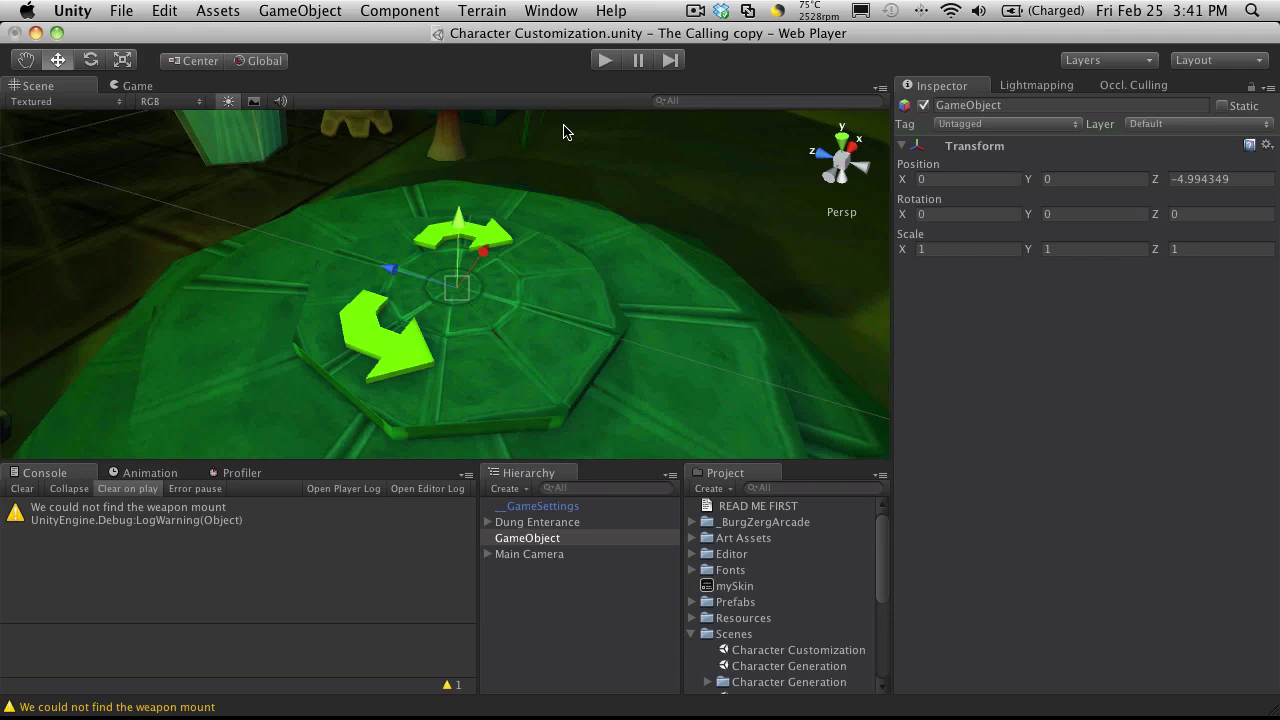
Rename the empty game object CharacterMount.
{"action": "left_click", "coordinate": [532, 712]}
{"action": "left_click", "coordinate": [540, 555]}
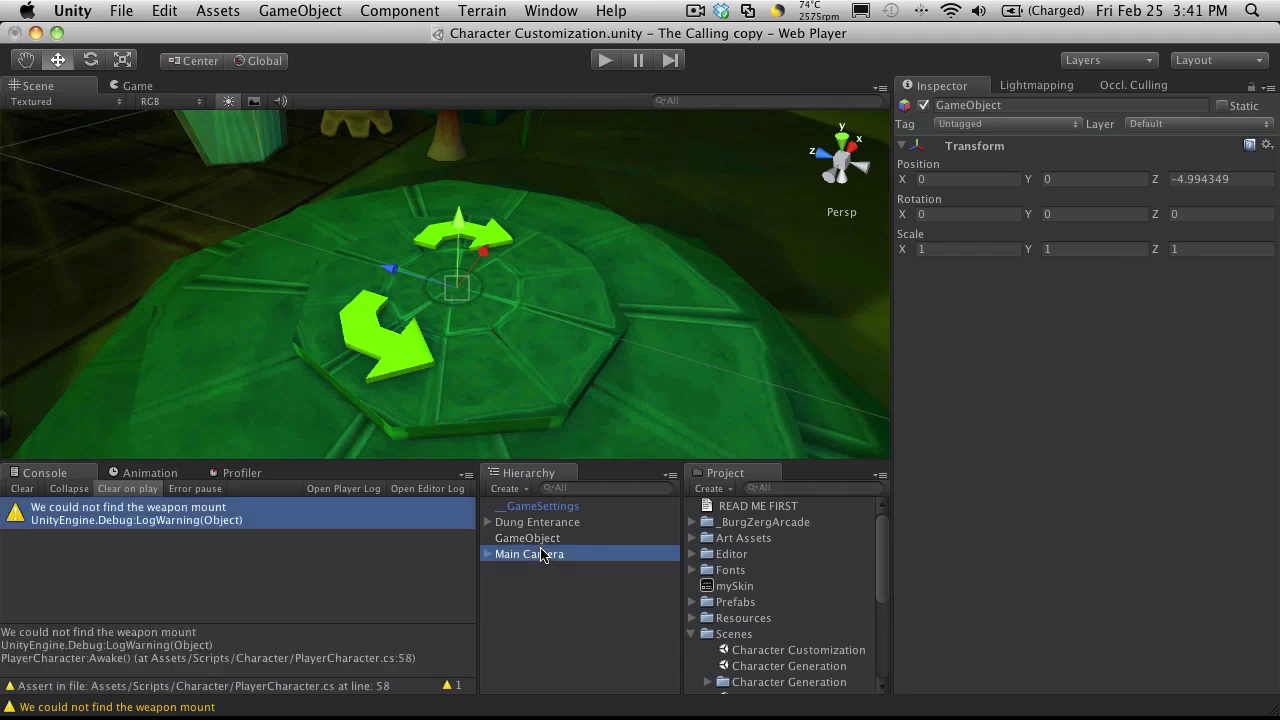
{"action": "left_click", "coordinate": [535, 539]}
{"action": "key", "text": "Return"}
{"action": "type", "text": "C"}
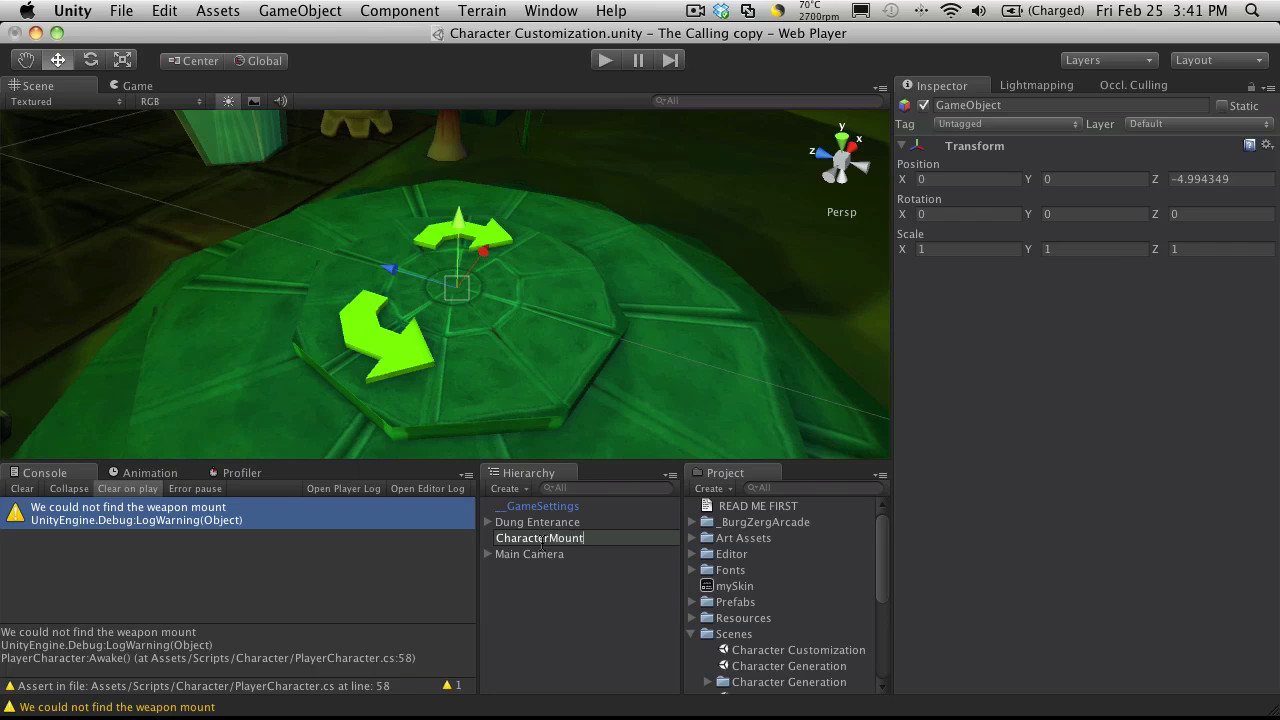
{"action": "type", "text": "haracterMount"}
{"action": "key", "text": "Return"}
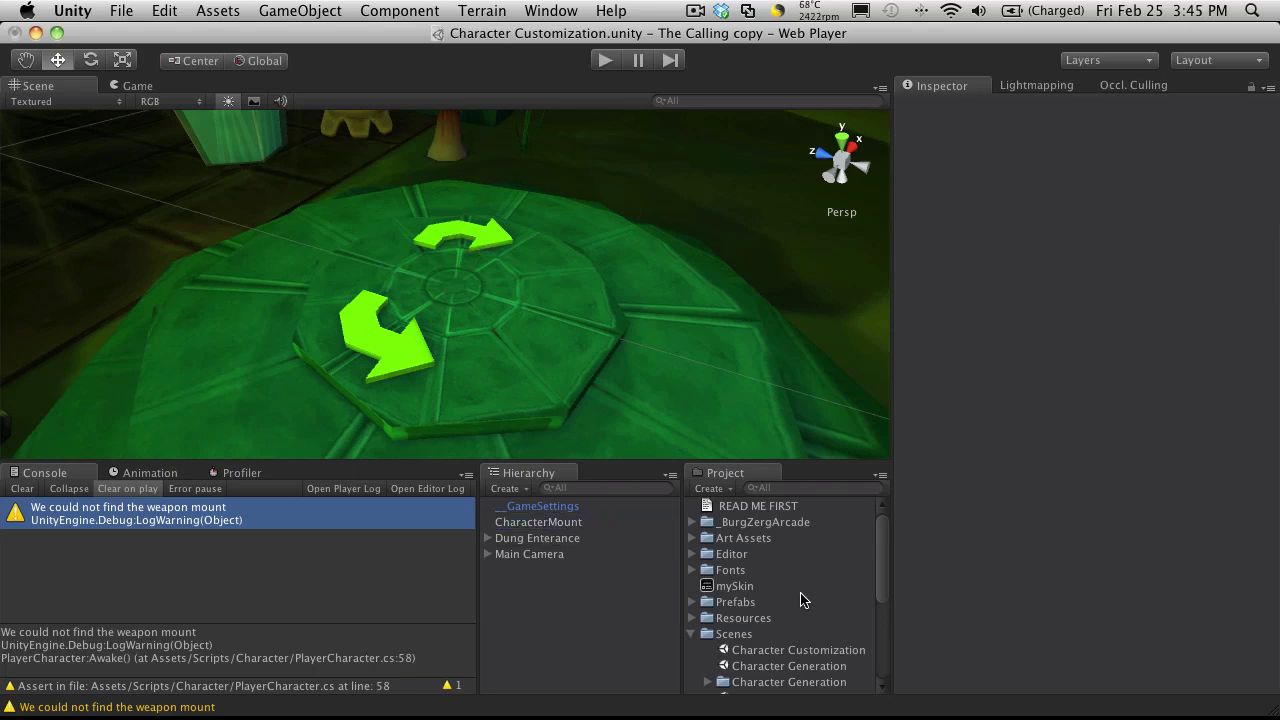
Collapse the Scenes folder and expand the Prefabs folder and its Player Models subfolder in the project assets.
{"action": "scroll", "coordinate": [800, 596], "scroll_direction": "down", "scroll_amount": 3}
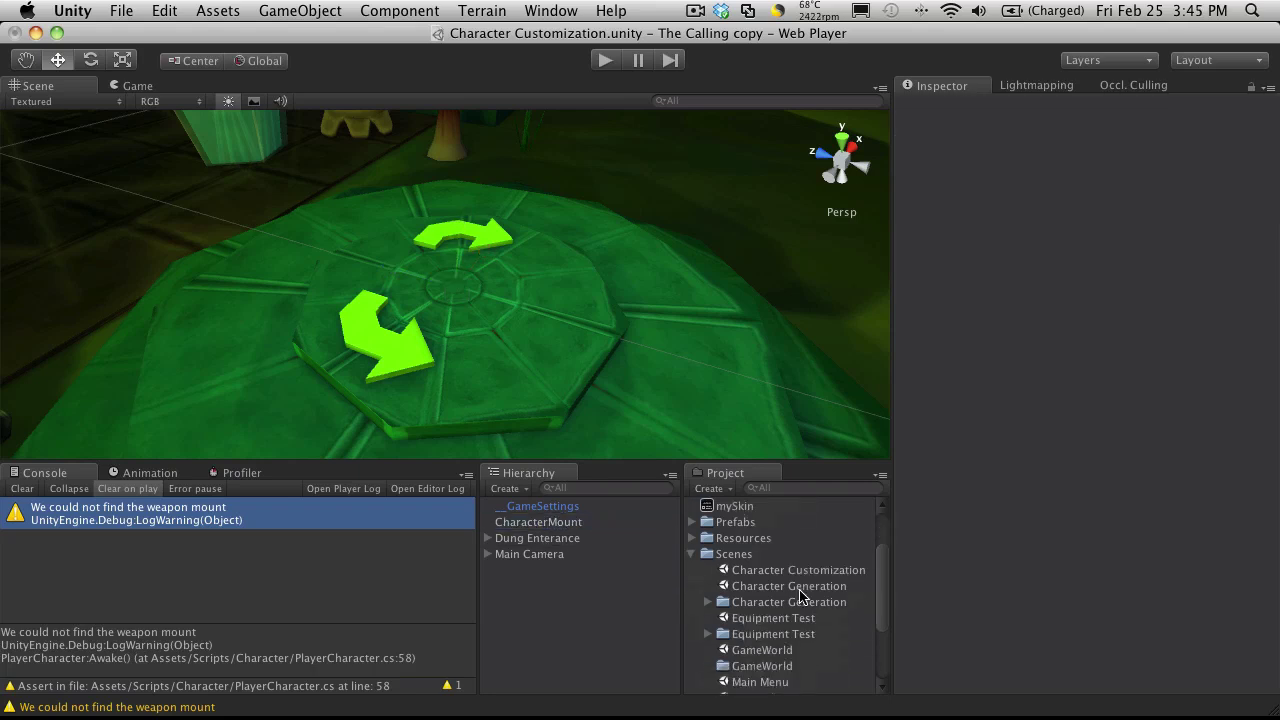
{"action": "left_click", "coordinate": [691, 554]}
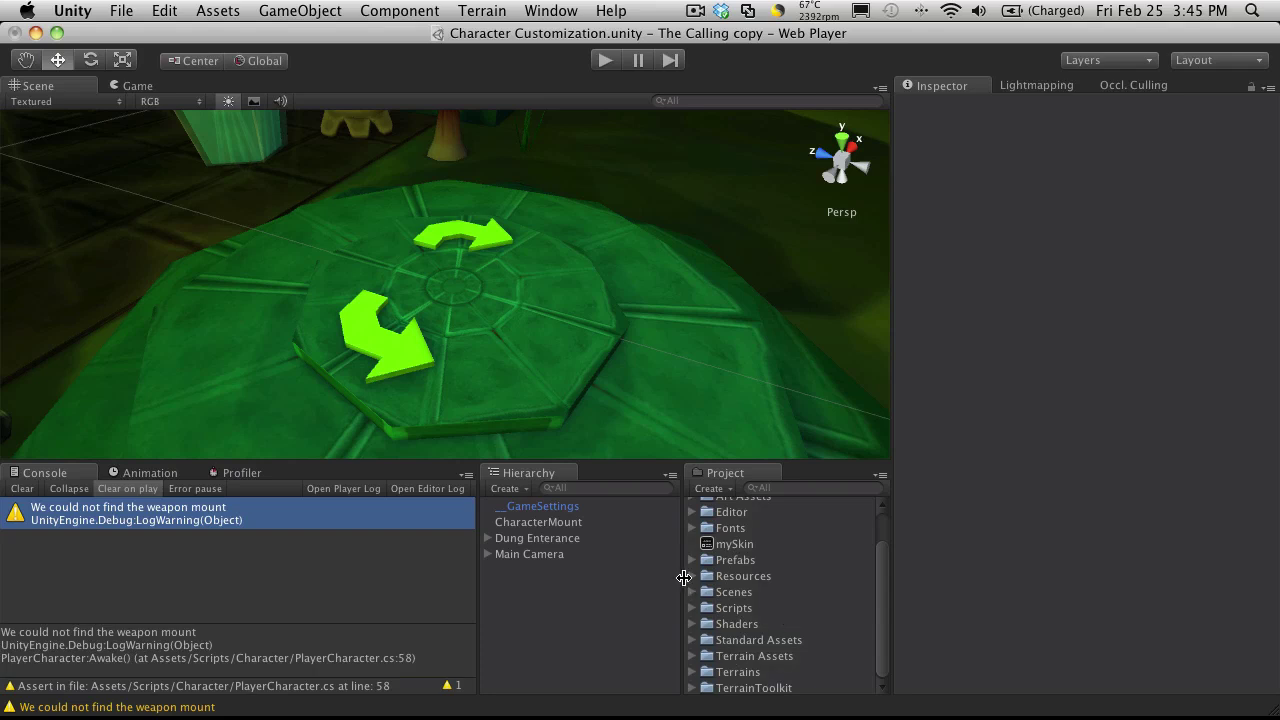
{"action": "left_click", "coordinate": [691, 576]}
{"action": "left_click", "coordinate": [691, 576]}
{"action": "left_click", "coordinate": [691, 560]}
{"action": "scroll", "coordinate": [781, 572], "scroll_direction": "down", "scroll_amount": 2}
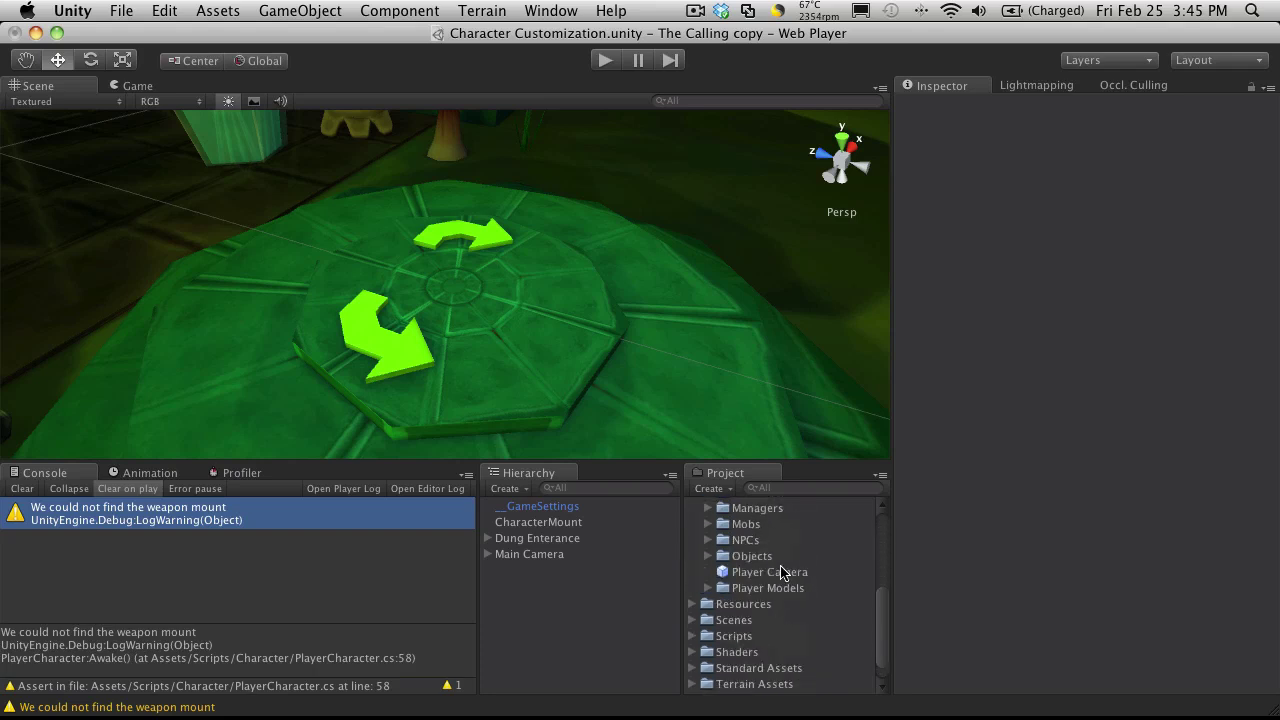
{"action": "scroll", "coordinate": [781, 572], "scroll_direction": "down", "scroll_amount": 2}
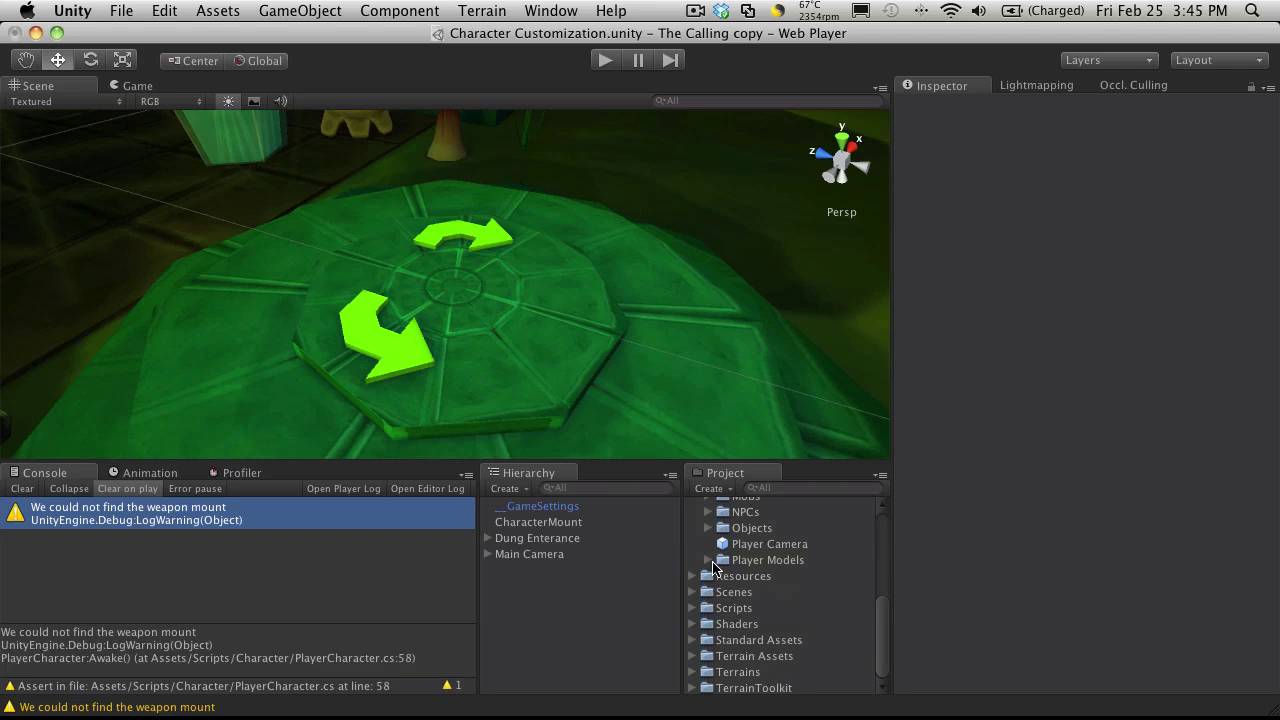
{"action": "left_click", "coordinate": [708, 560]}
{"action": "scroll", "coordinate": [770, 556], "scroll_direction": "down", "scroll_amount": 1}
Compare the Fat Male and Muscular Male prefabs' settings, and reset the Muscular Male prefab's position to 0, 0, 0.
{"action": "left_click", "coordinate": [773, 554]}
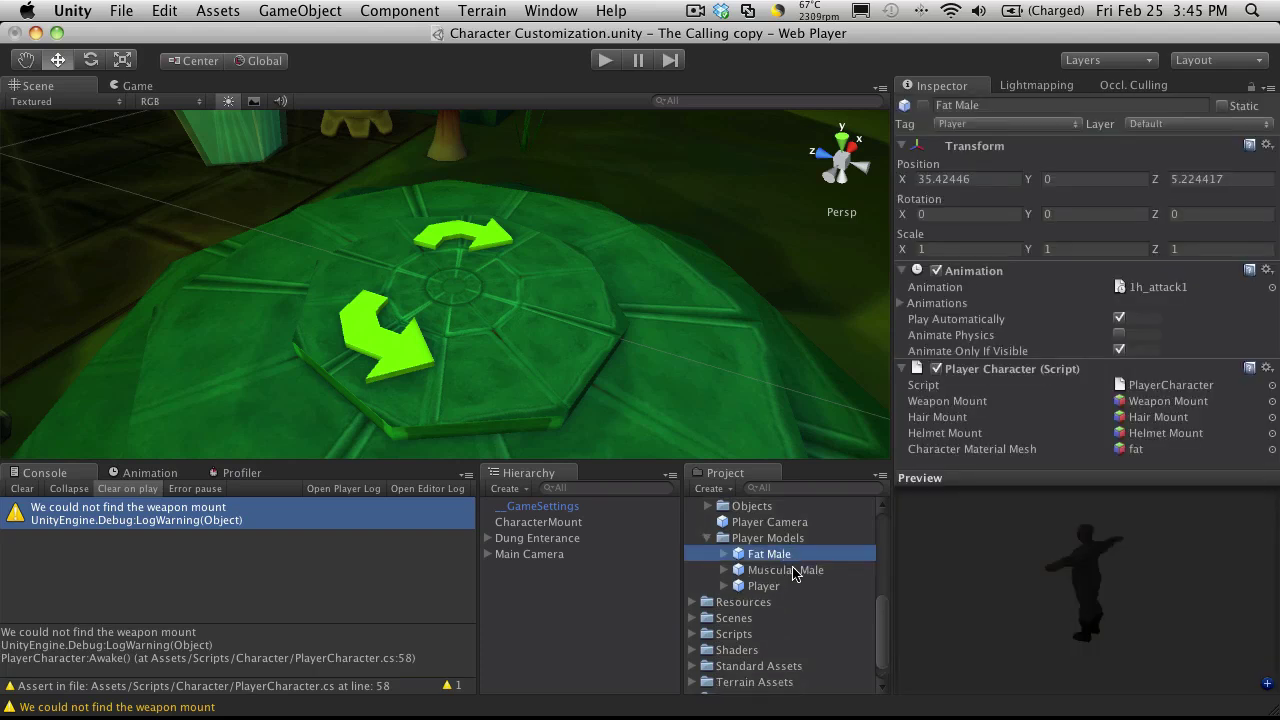
{"action": "left_click", "coordinate": [794, 572]}
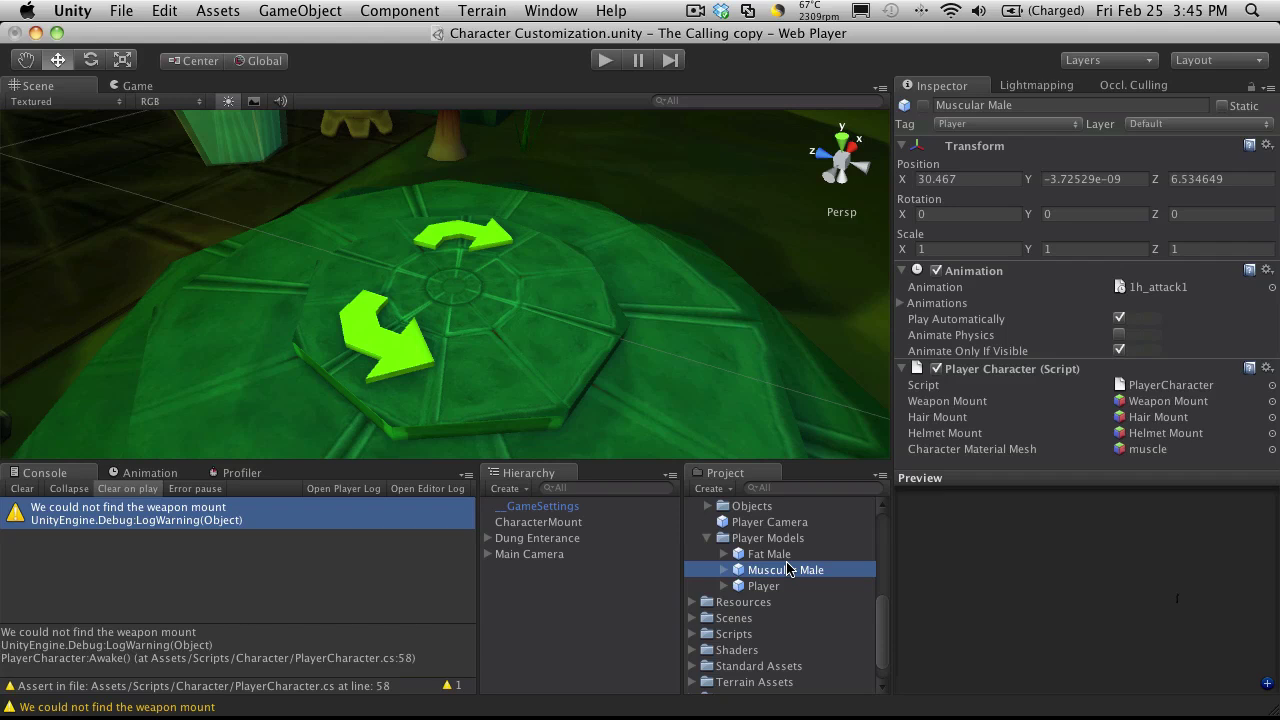
{"action": "key", "text": "Up"}
{"action": "key", "text": "Down"}
{"action": "key", "text": "Up"}
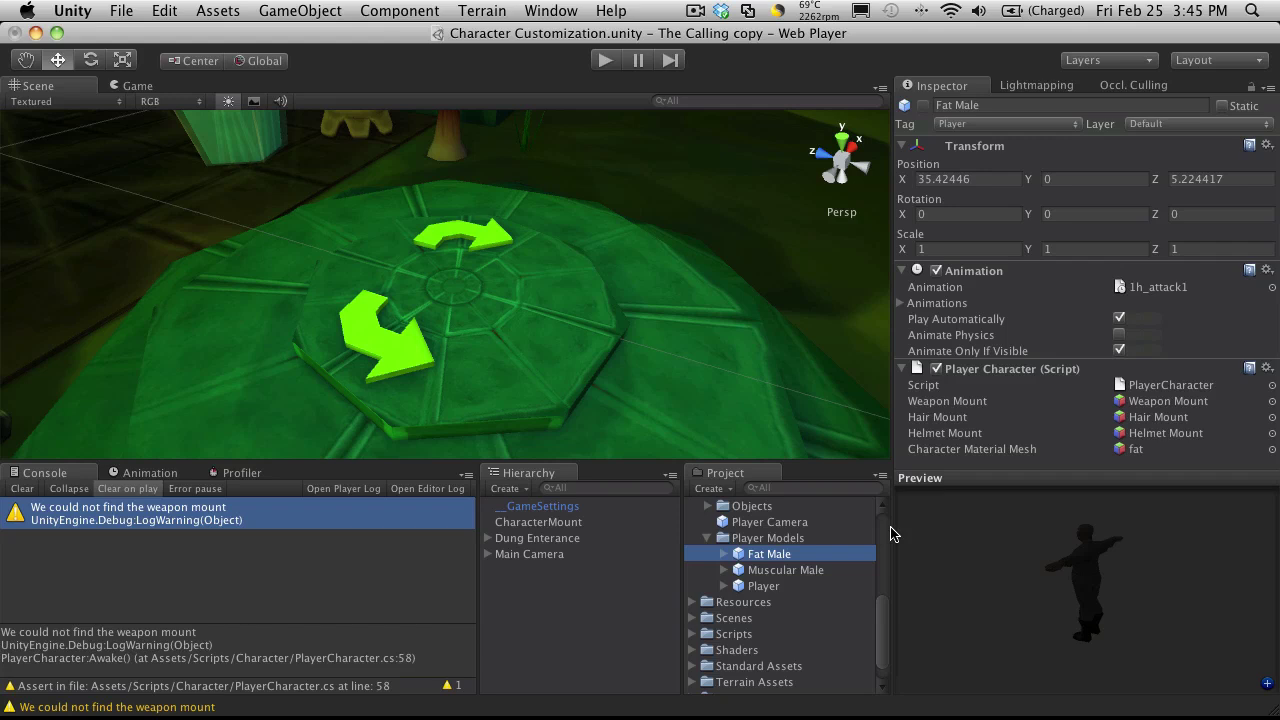
{"action": "left_click", "coordinate": [810, 571]}
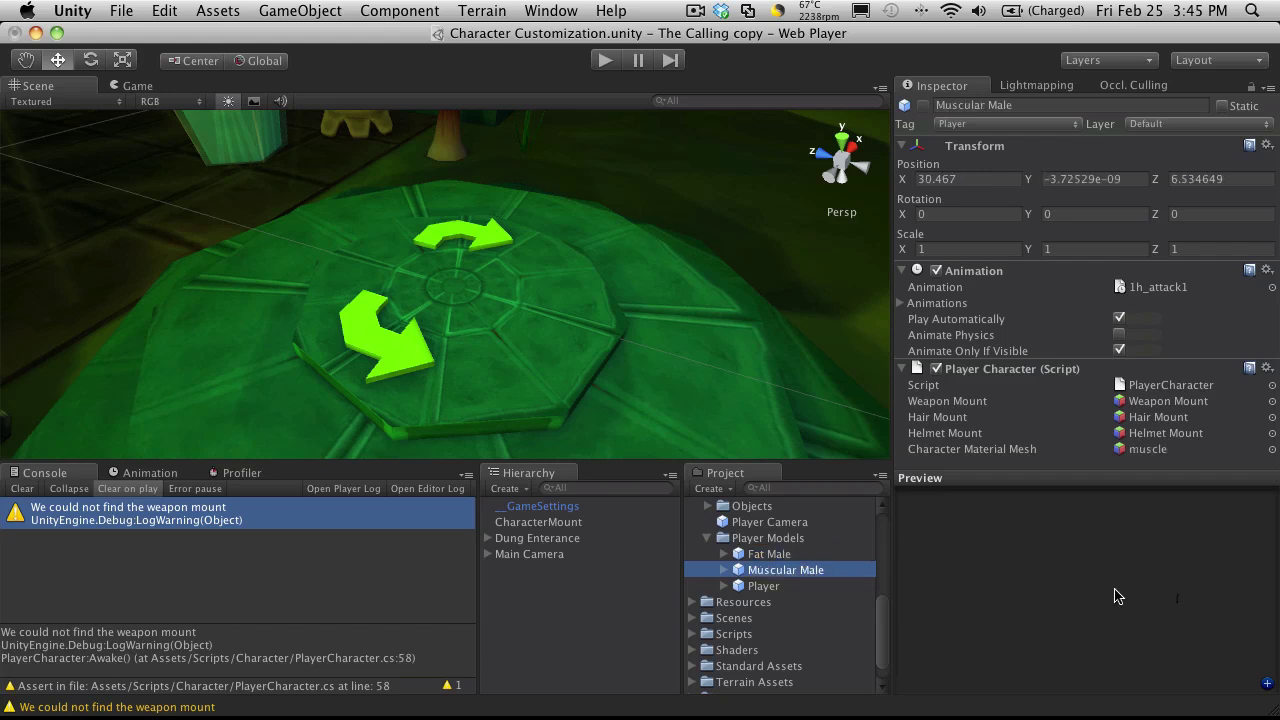
{"action": "left_click", "coordinate": [1268, 145]}
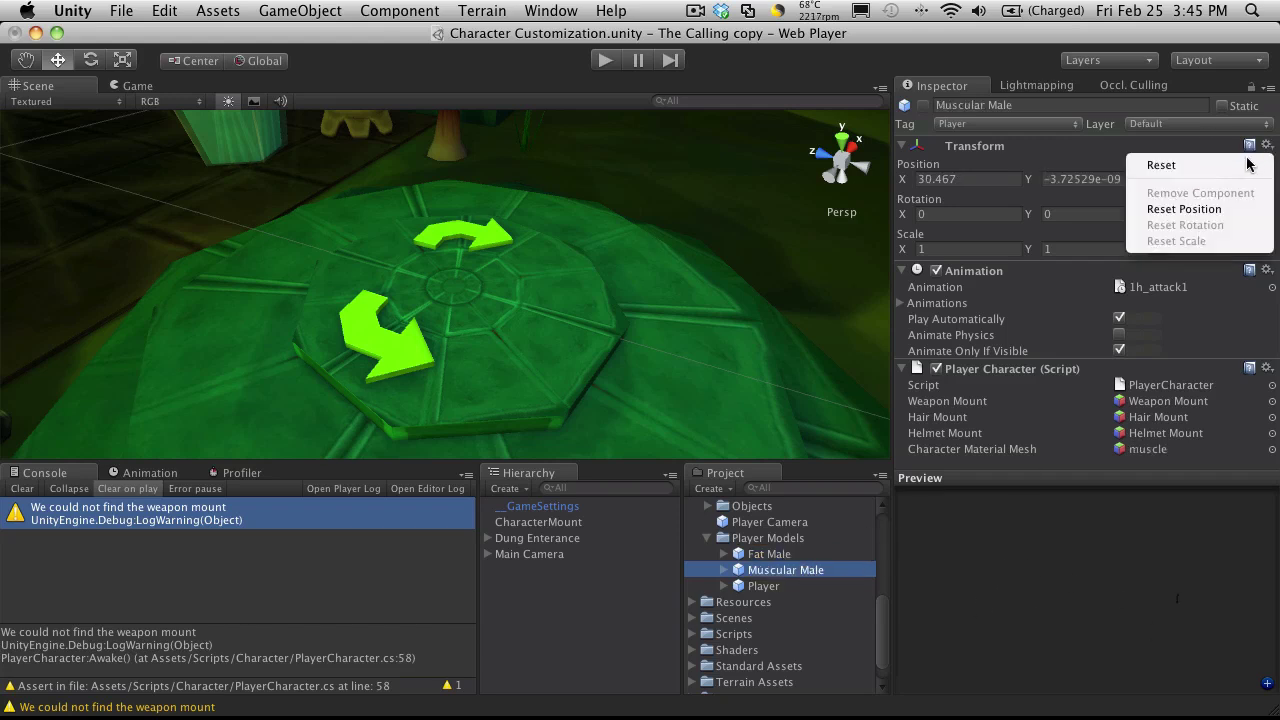
{"action": "left_click", "coordinate": [1242, 209]}
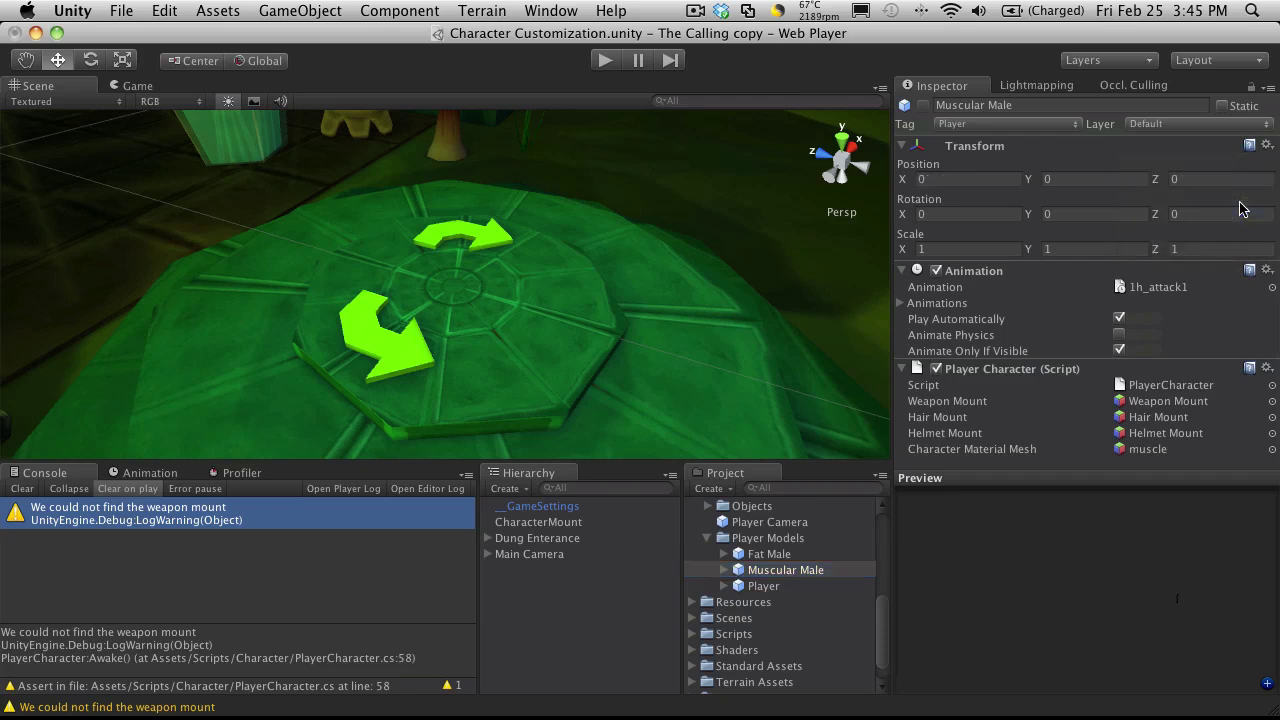
Reset the Fat Male prefab's position to 0, 0, 0 and recheck the Muscular Male prefab's transform.
{"action": "left_click", "coordinate": [788, 561]}
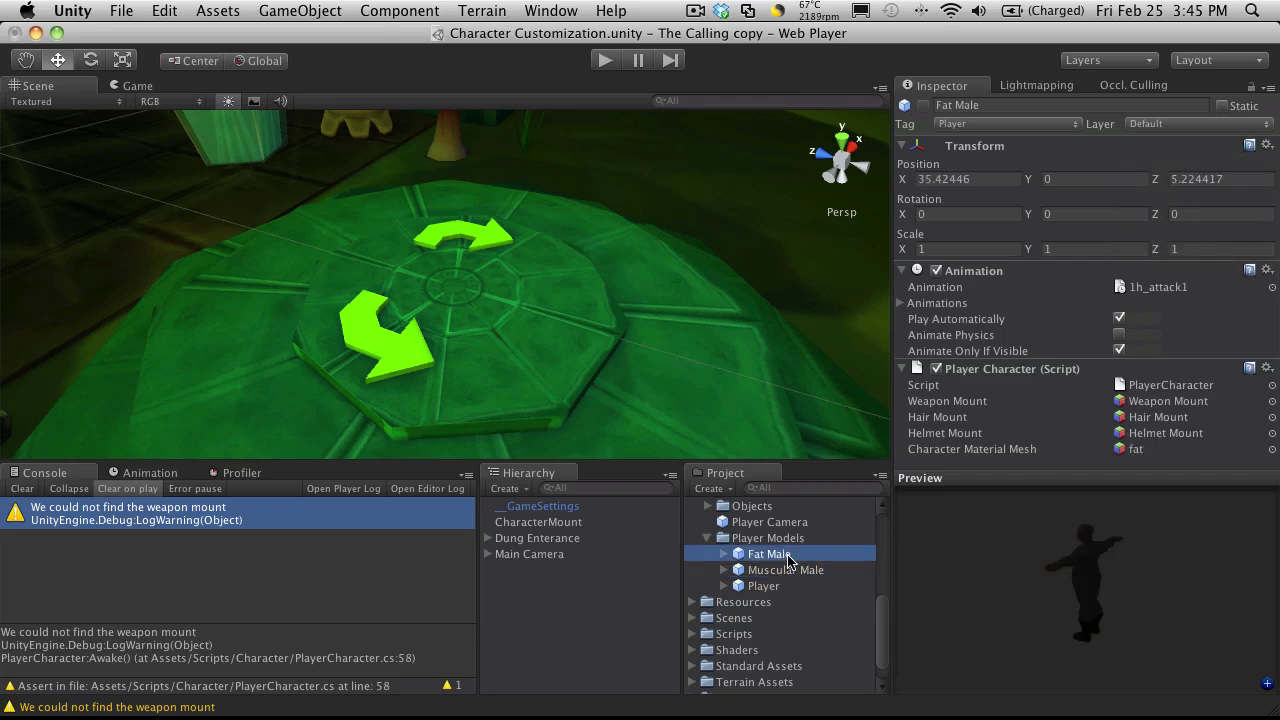
{"action": "left_click", "coordinate": [1268, 145]}
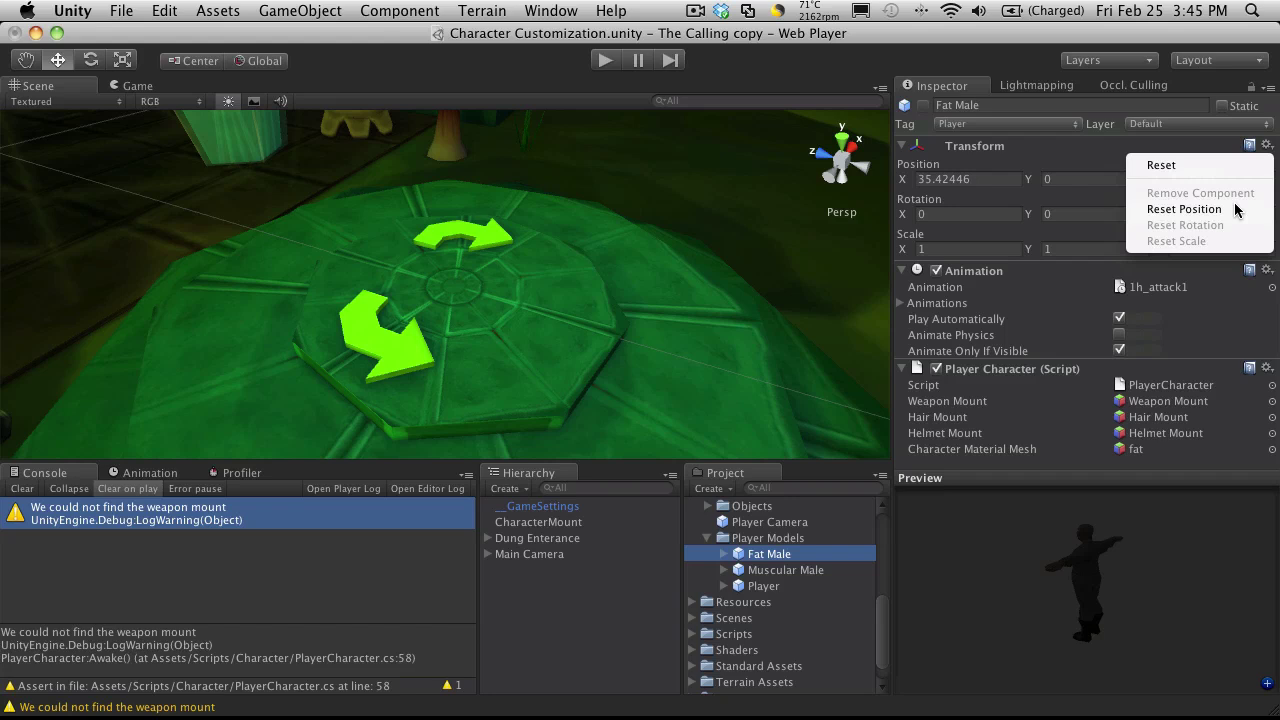
{"action": "left_click", "coordinate": [1236, 209]}
{"action": "left_click", "coordinate": [801, 570]}
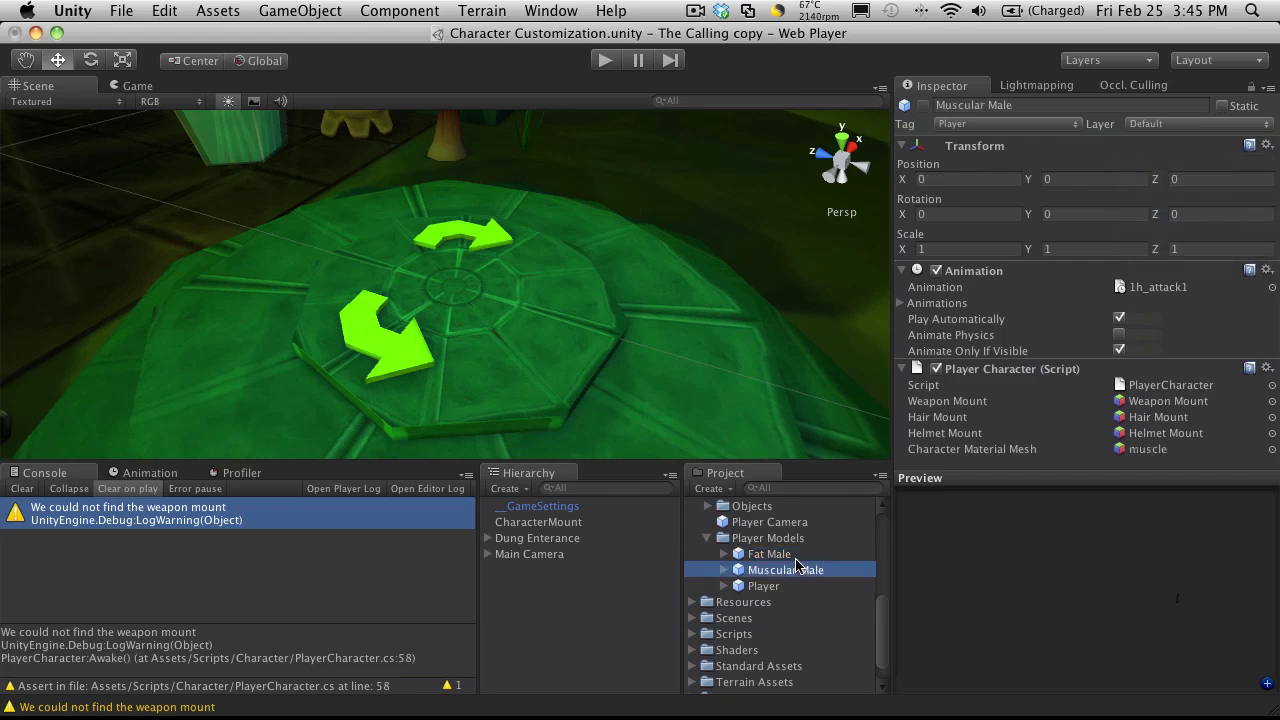
Move the Fat Male and Muscular Male prefabs into the Resources folder, and collapse its Item subfolder.
{"action": "left_click", "coordinate": [796, 556]}
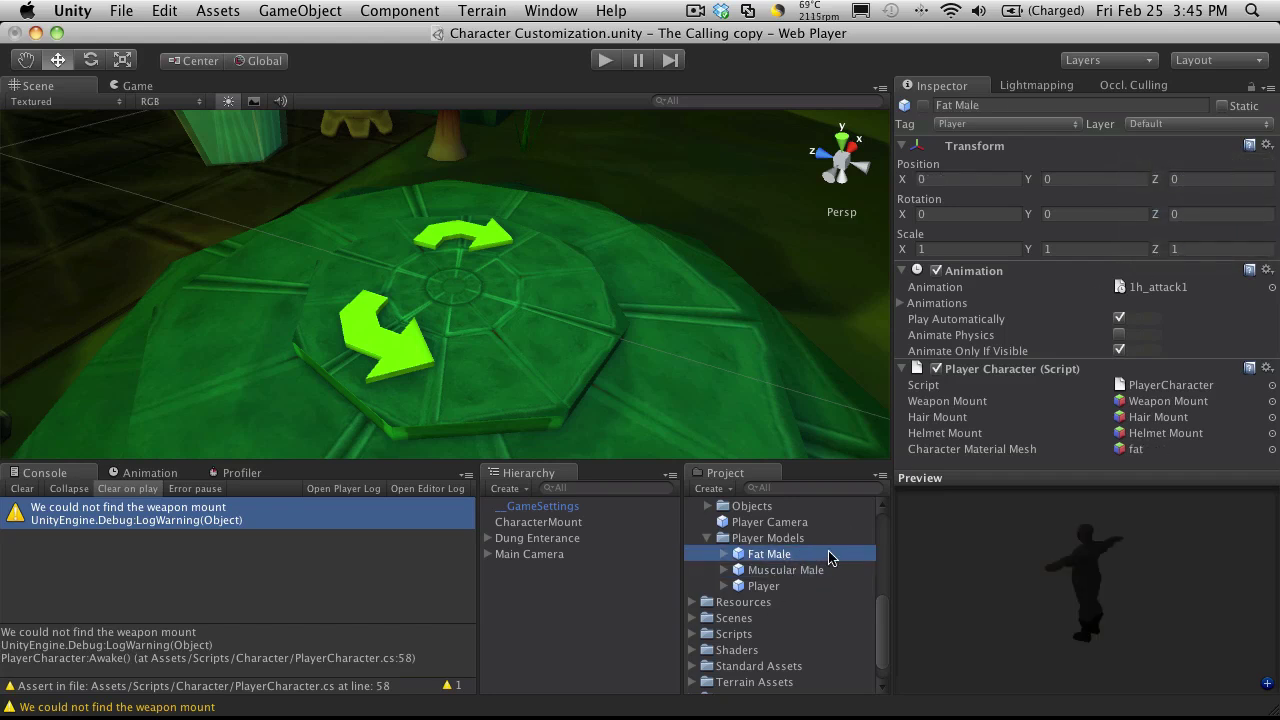
{"action": "left_click", "coordinate": [781, 572], "text": "shift"}
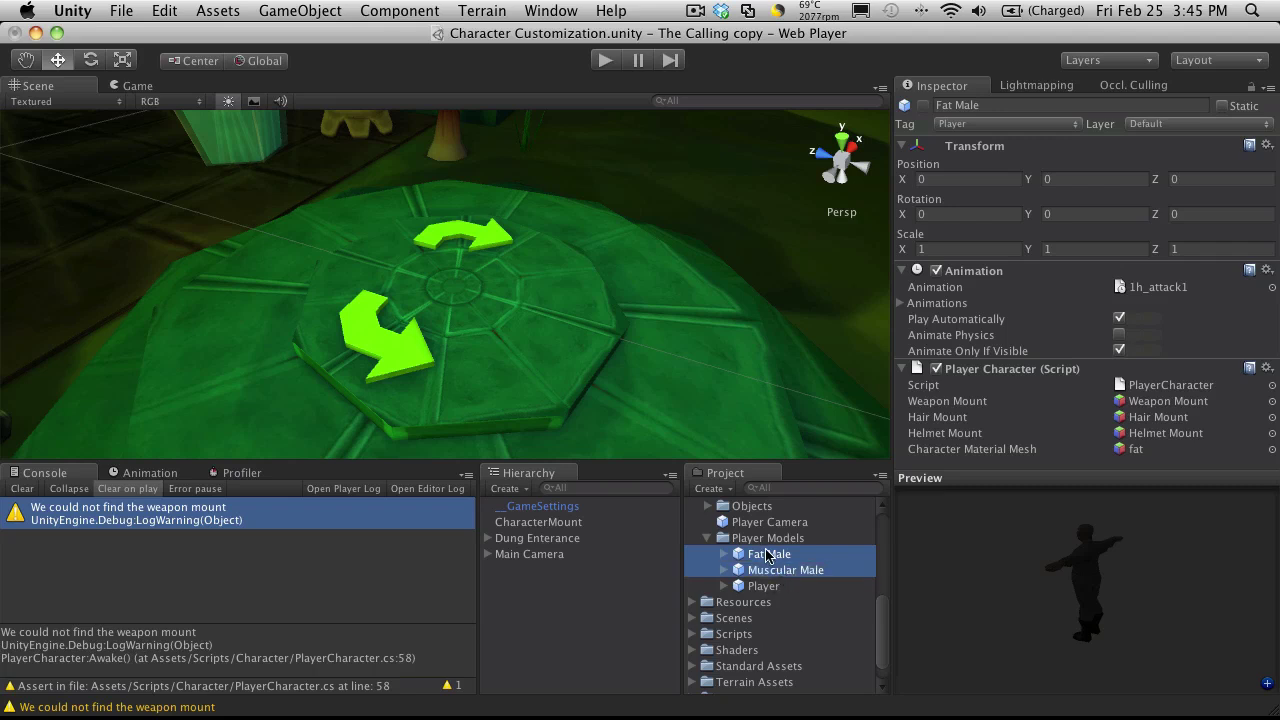
{"action": "left_click_drag", "start_coordinate": [767, 557], "coordinate": [765, 604]}
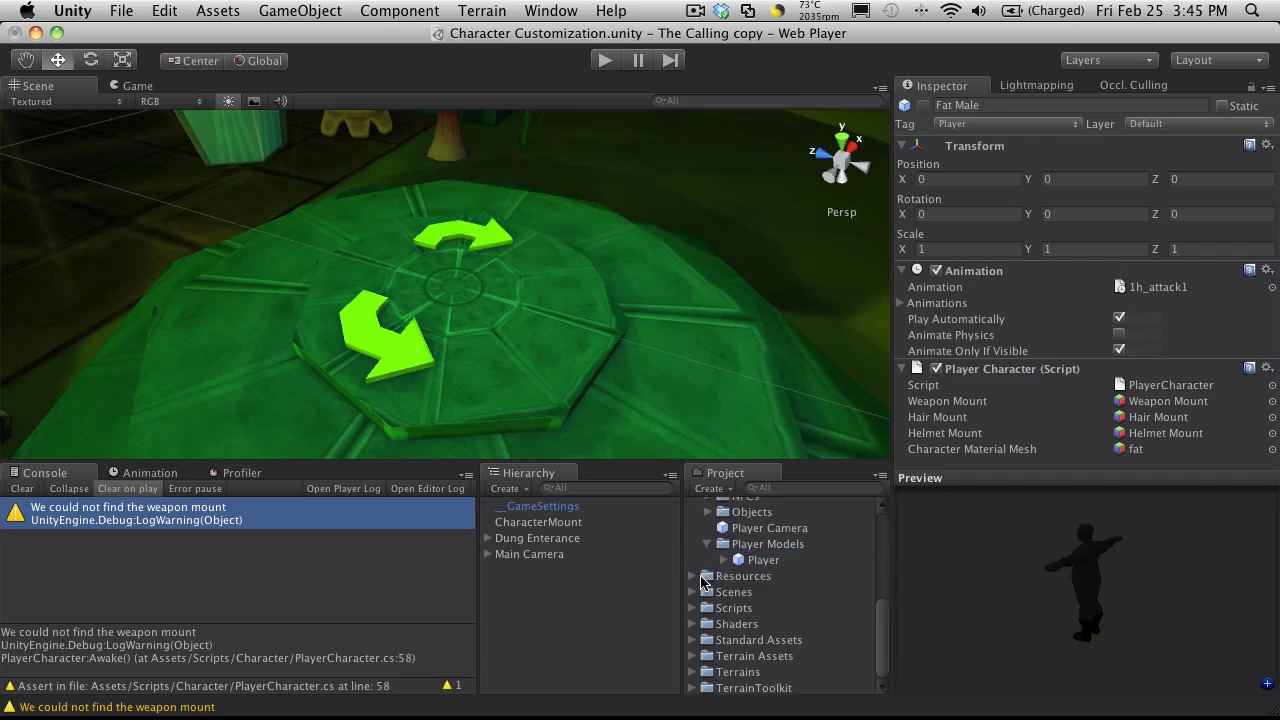
{"action": "left_click", "coordinate": [694, 580]}
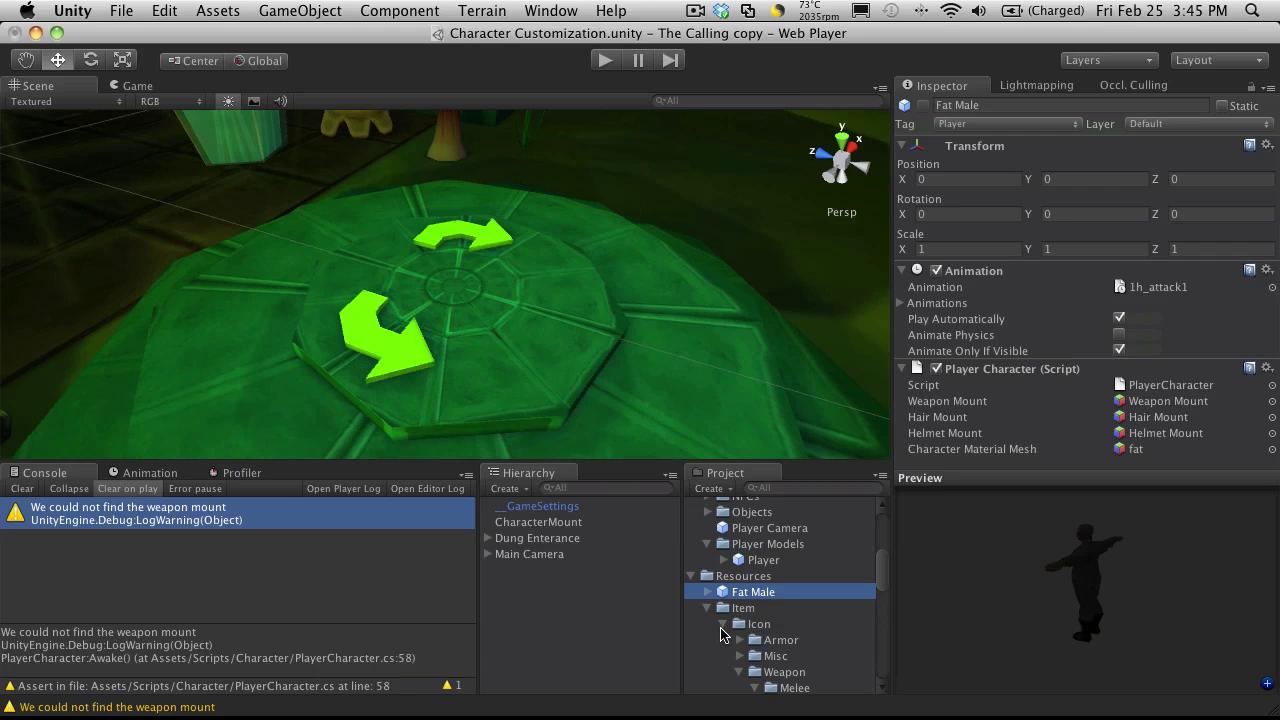
{"action": "left_click", "coordinate": [708, 609]}
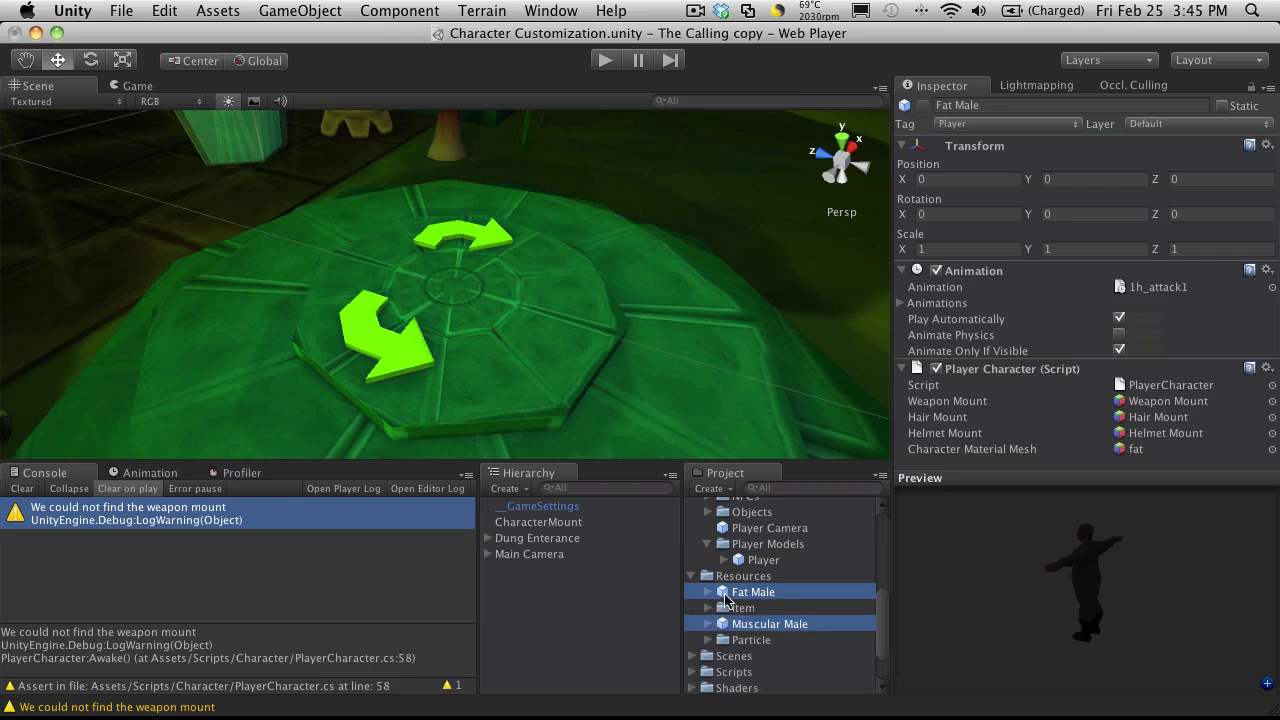
Create a folder named Character Models inside the Resources folder.
{"action": "left_click", "coordinate": [744, 579]}
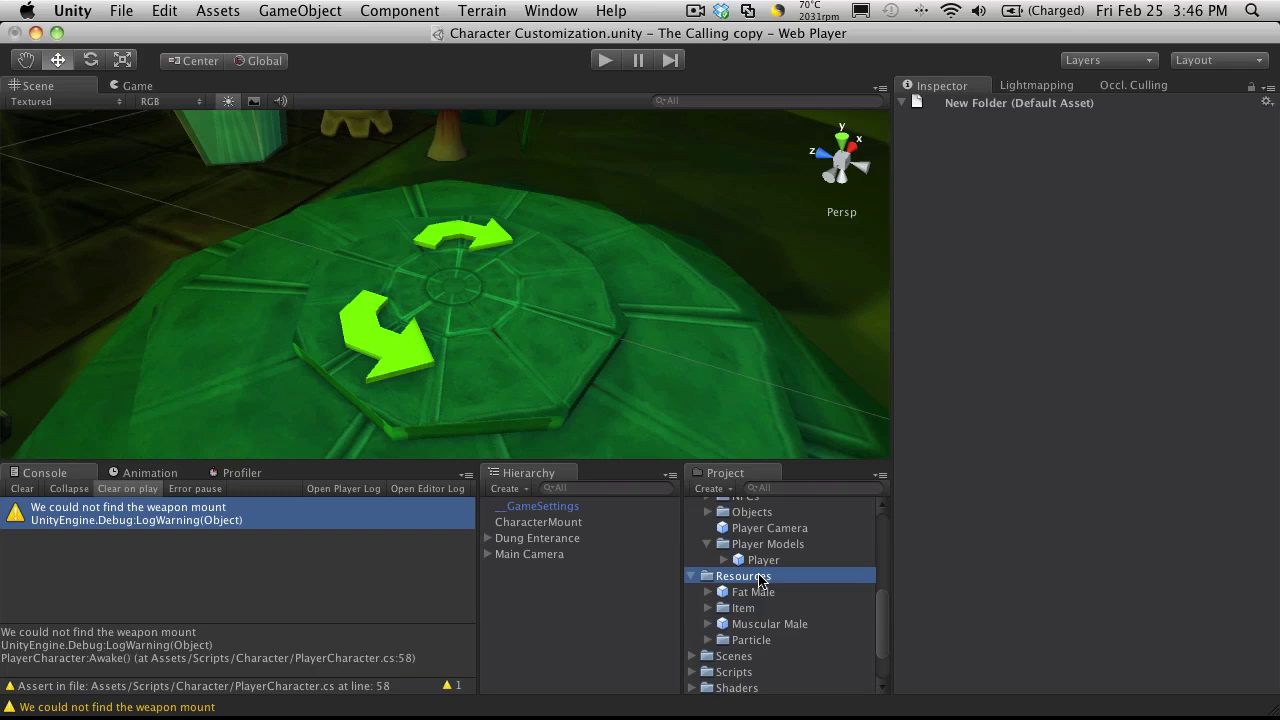
{"action": "right_click", "coordinate": [760, 578]}
{"action": "mouse_move", "coordinate": [917, 438]}
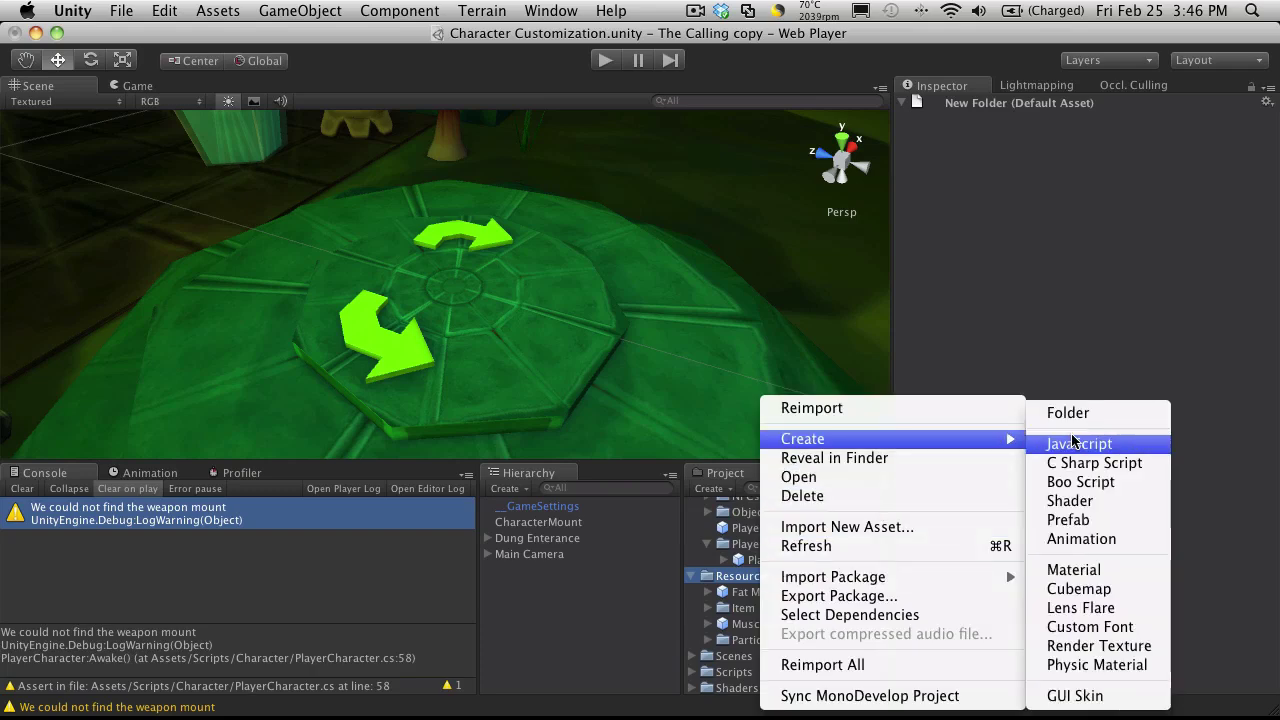
{"action": "left_click", "coordinate": [1089, 412]}
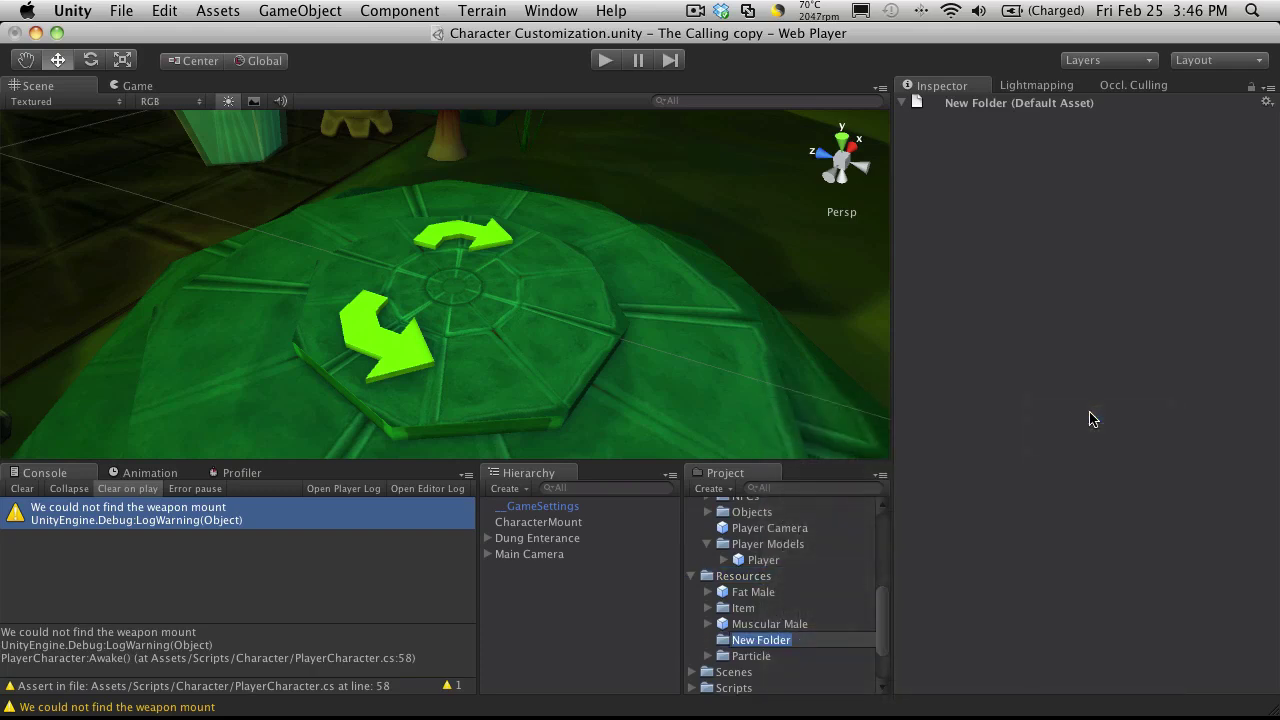
{"action": "type", "text": "Character"}
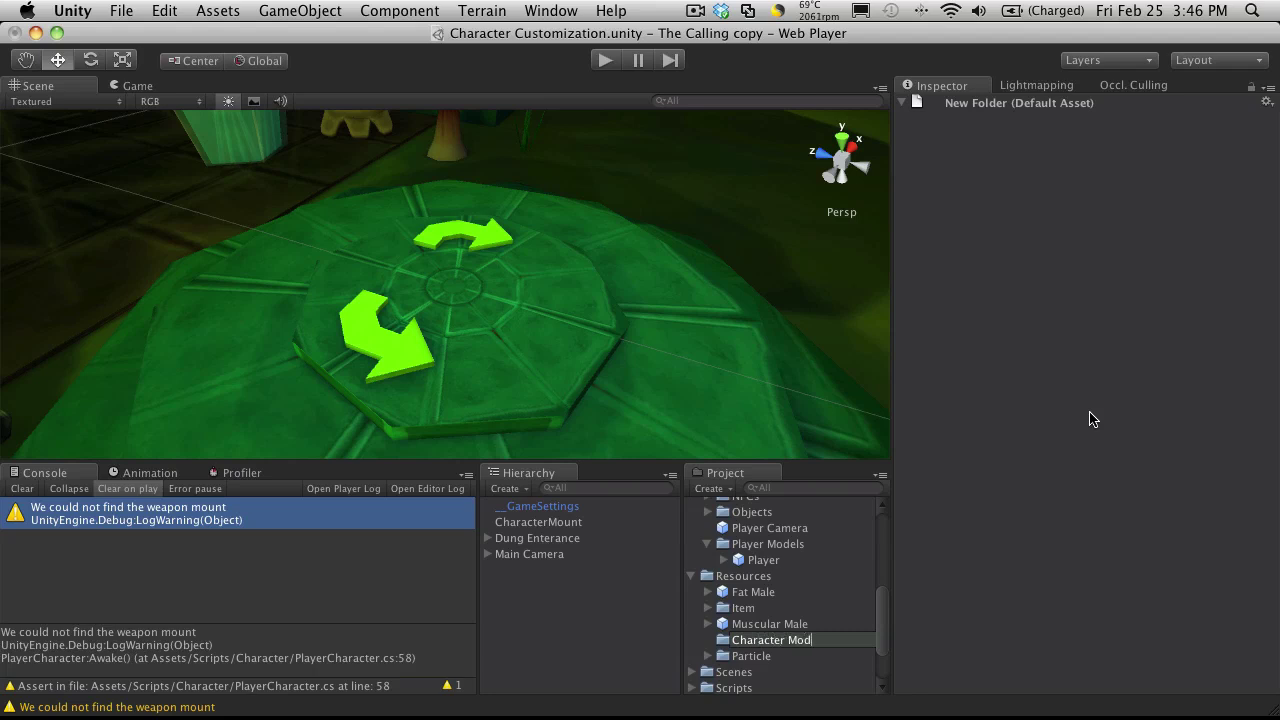
{"action": "key", "text": "Return"}
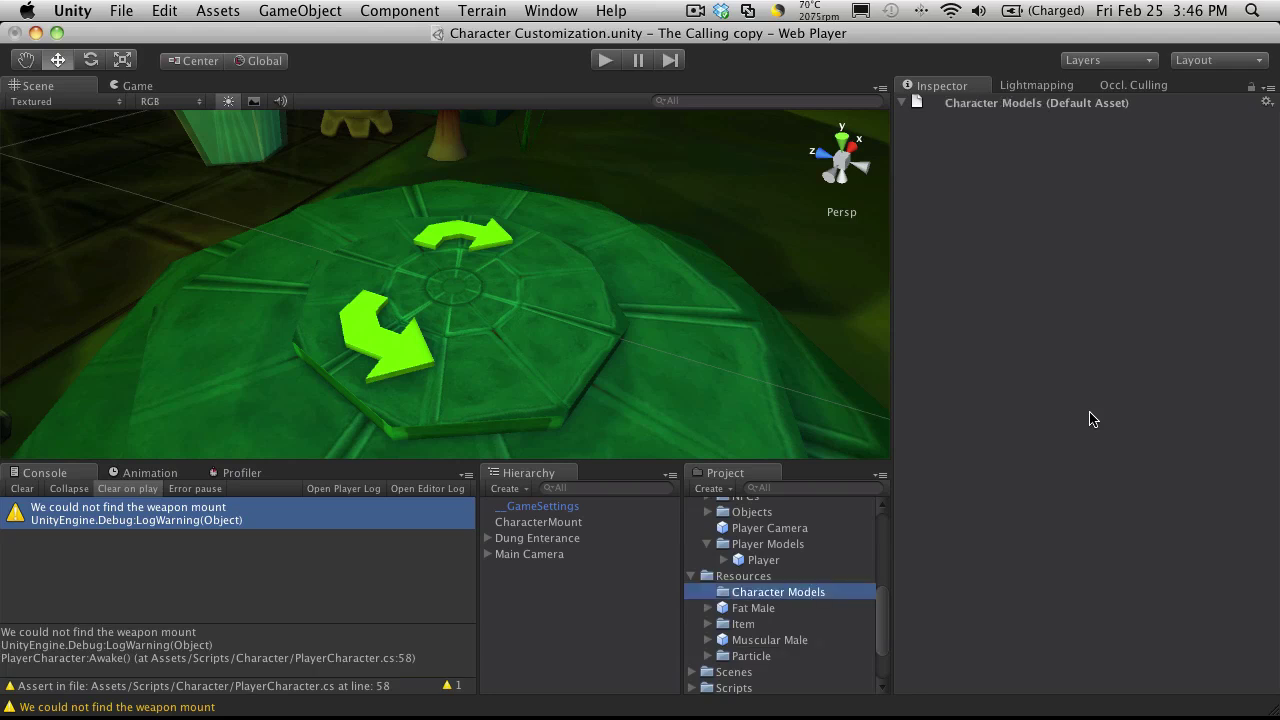
Create a subfolder named Male inside the Character Models folder.
{"action": "right_click", "coordinate": [779, 598]}
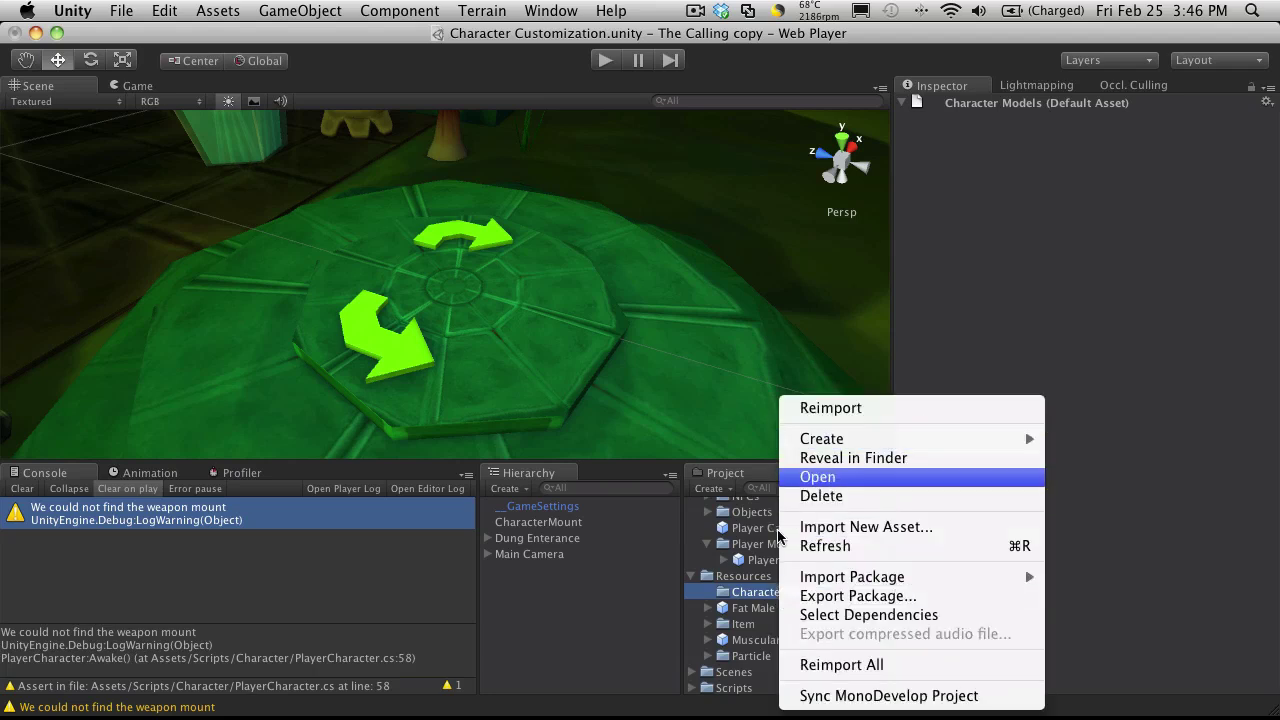
{"action": "left_click", "coordinate": [740, 597]}
{"action": "right_click", "coordinate": [785, 593]}
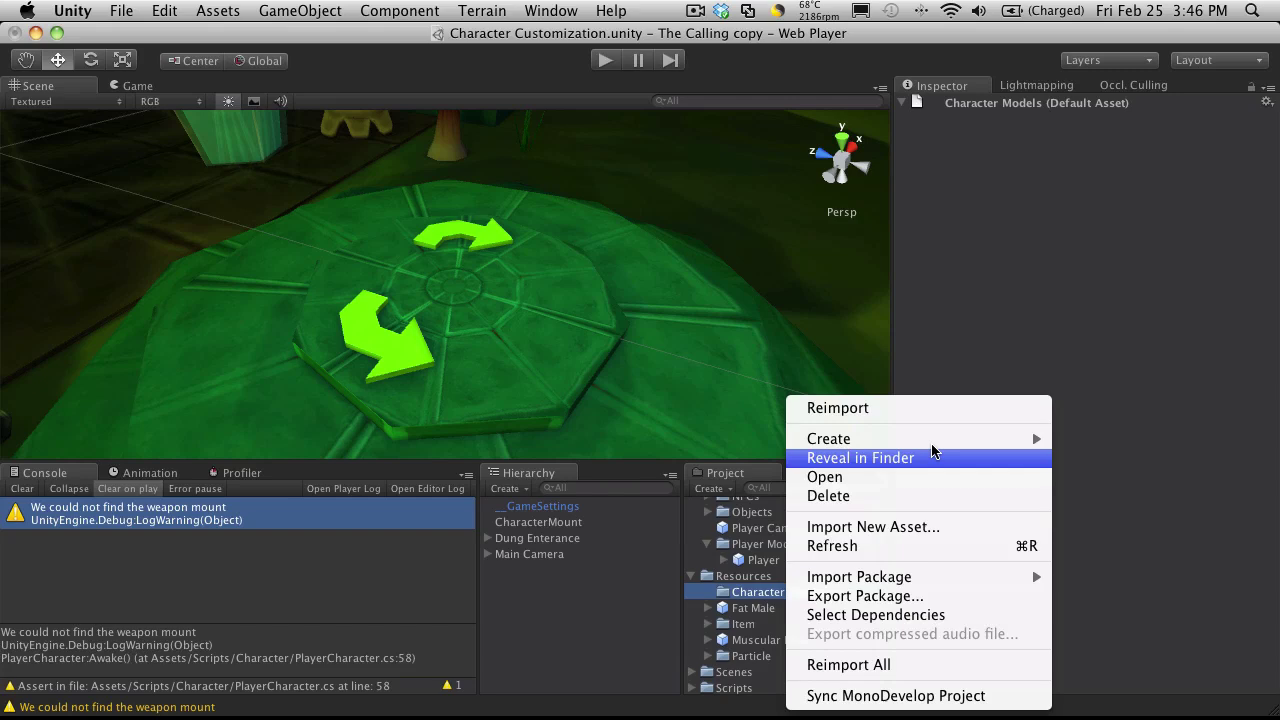
{"action": "mouse_move", "coordinate": [930, 440]}
{"action": "left_click", "coordinate": [1099, 418]}
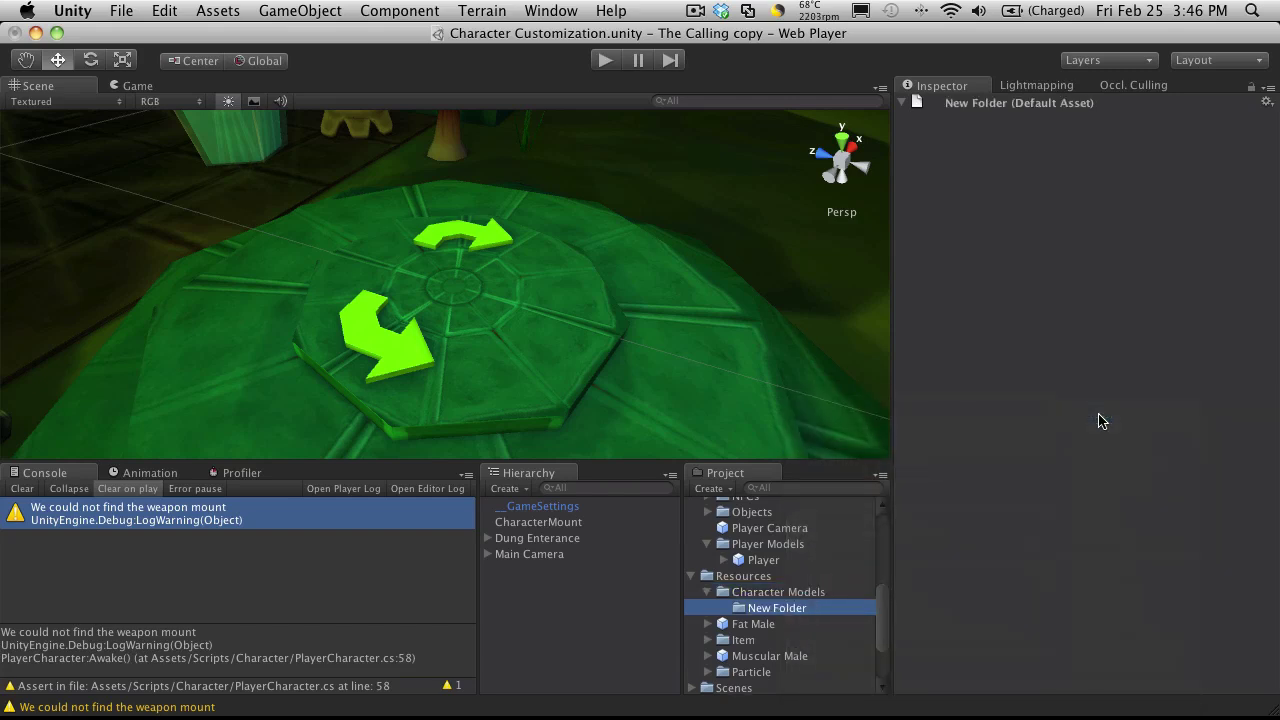
{"action": "key", "text": "Return"}
{"action": "type", "text": "Male"}
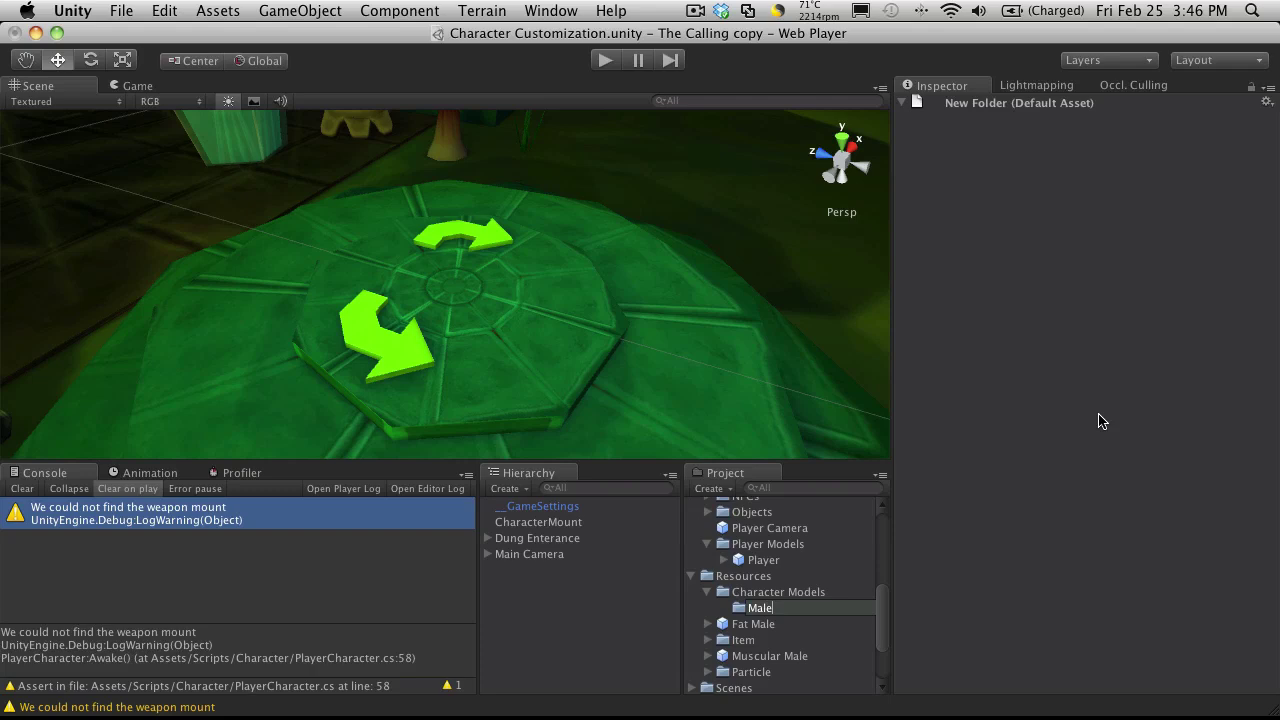
{"action": "key", "text": "Return"}
Create a second subfolder named Female inside the Character Models folder.
{"action": "right_click", "coordinate": [790, 592]}
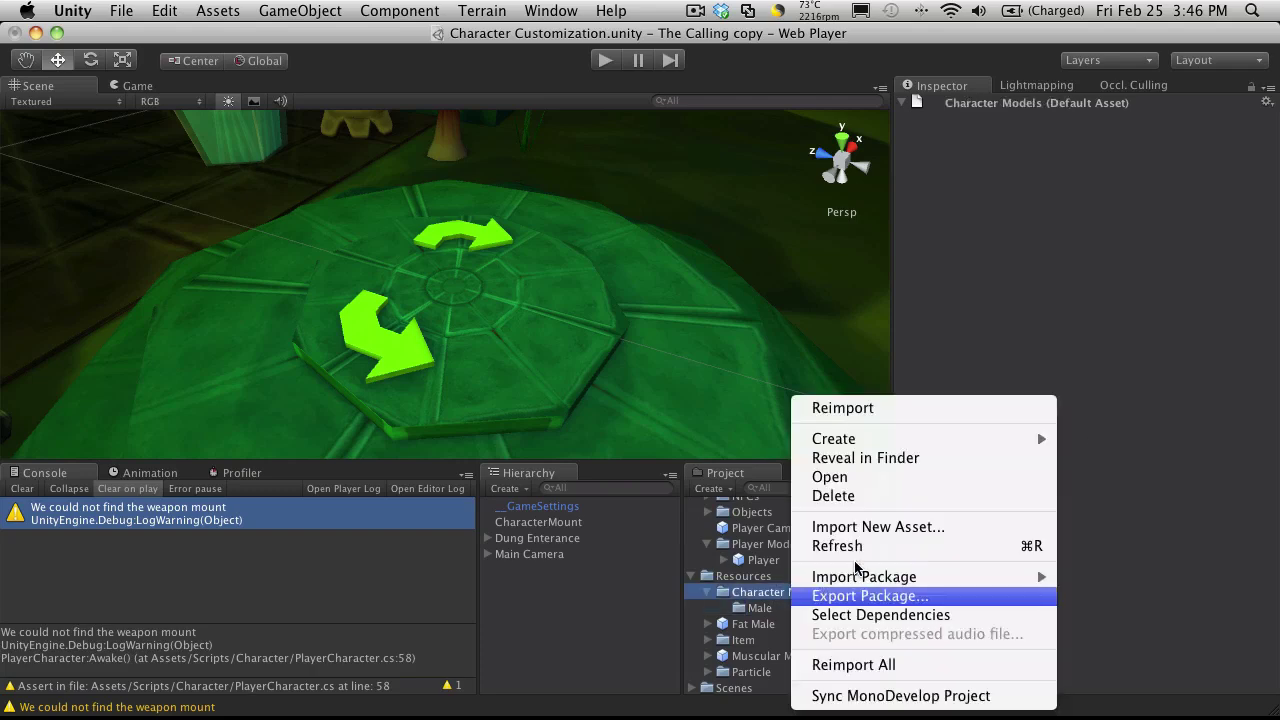
{"action": "mouse_move", "coordinate": [1000, 438]}
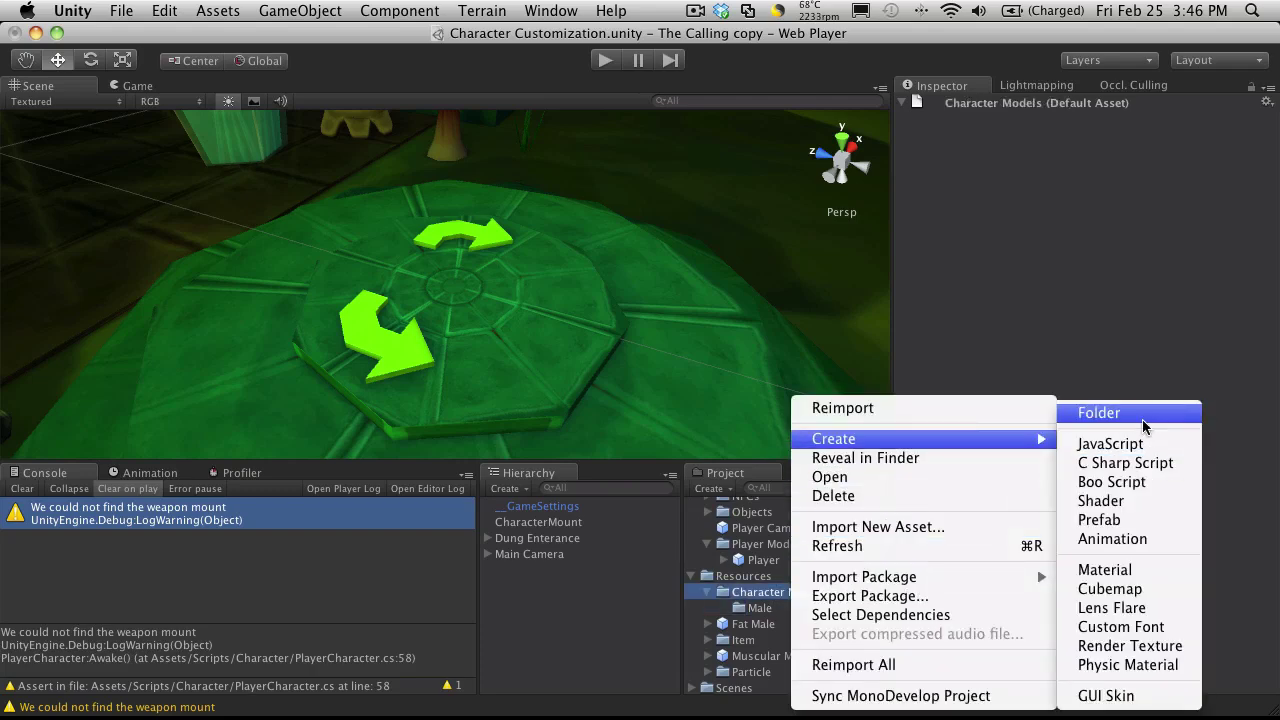
{"action": "left_click", "coordinate": [1143, 420]}
{"action": "type", "text": "Female"}
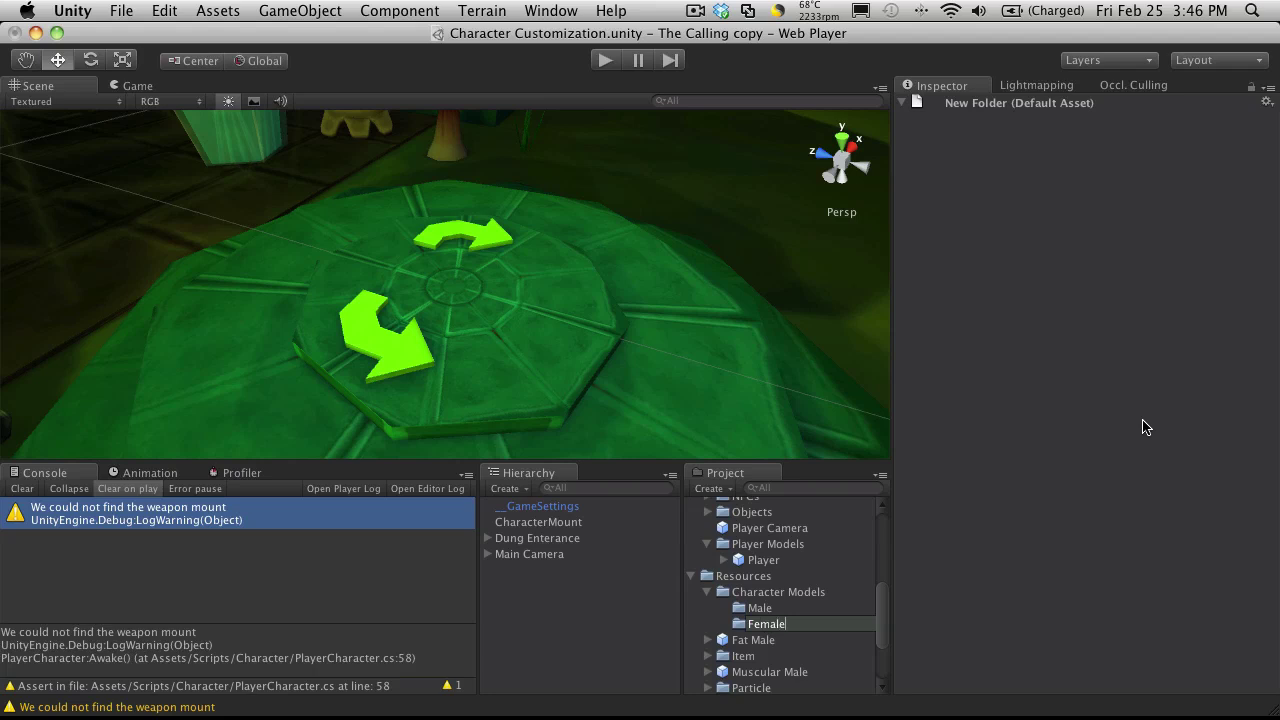
{"action": "key", "text": "Return"}
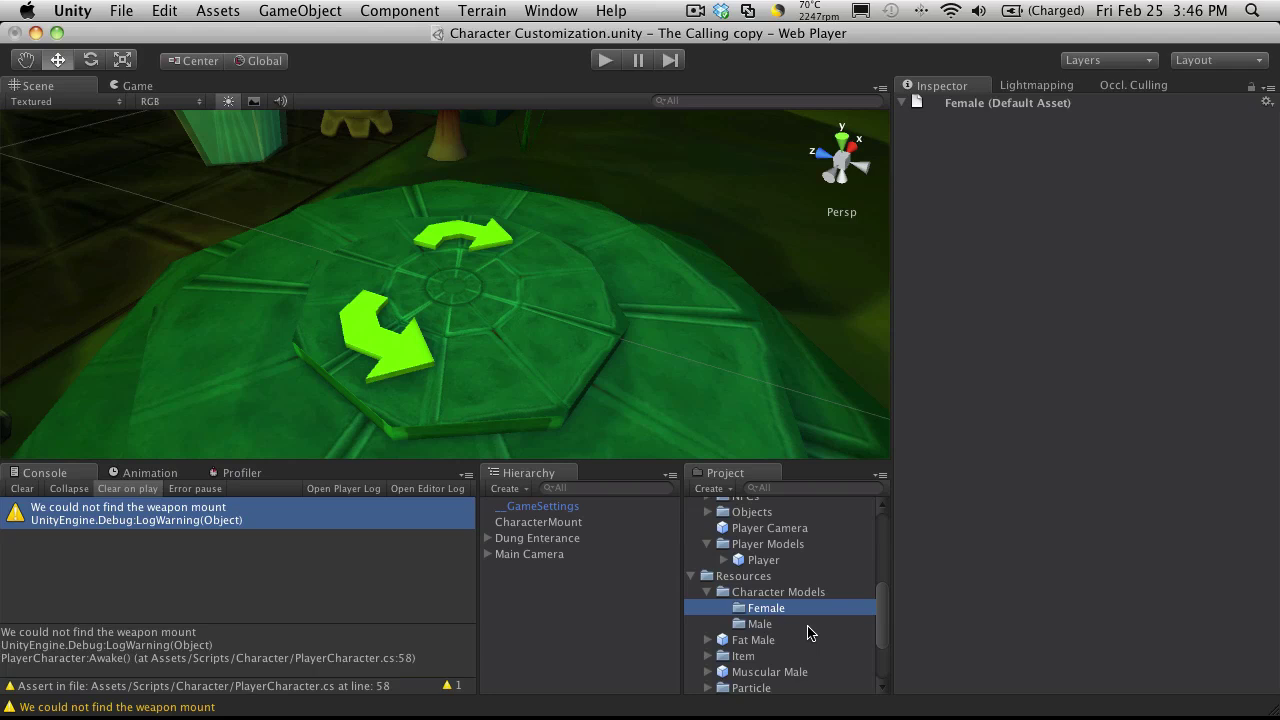
Move the Fat Male prefab into the Male folder and rename it Fat.
{"action": "scroll", "coordinate": [762, 632], "scroll_direction": "down", "scroll_amount": 1}
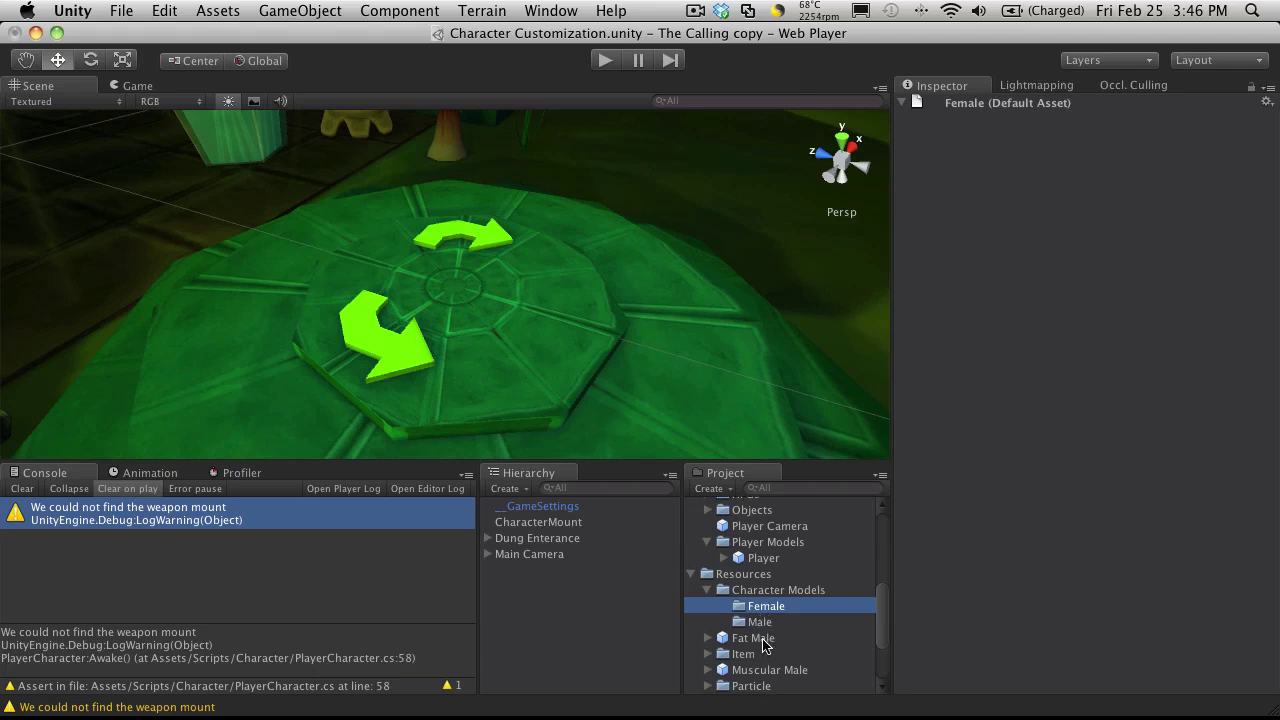
{"action": "left_click_drag", "start_coordinate": [762, 637], "coordinate": [771, 624]}
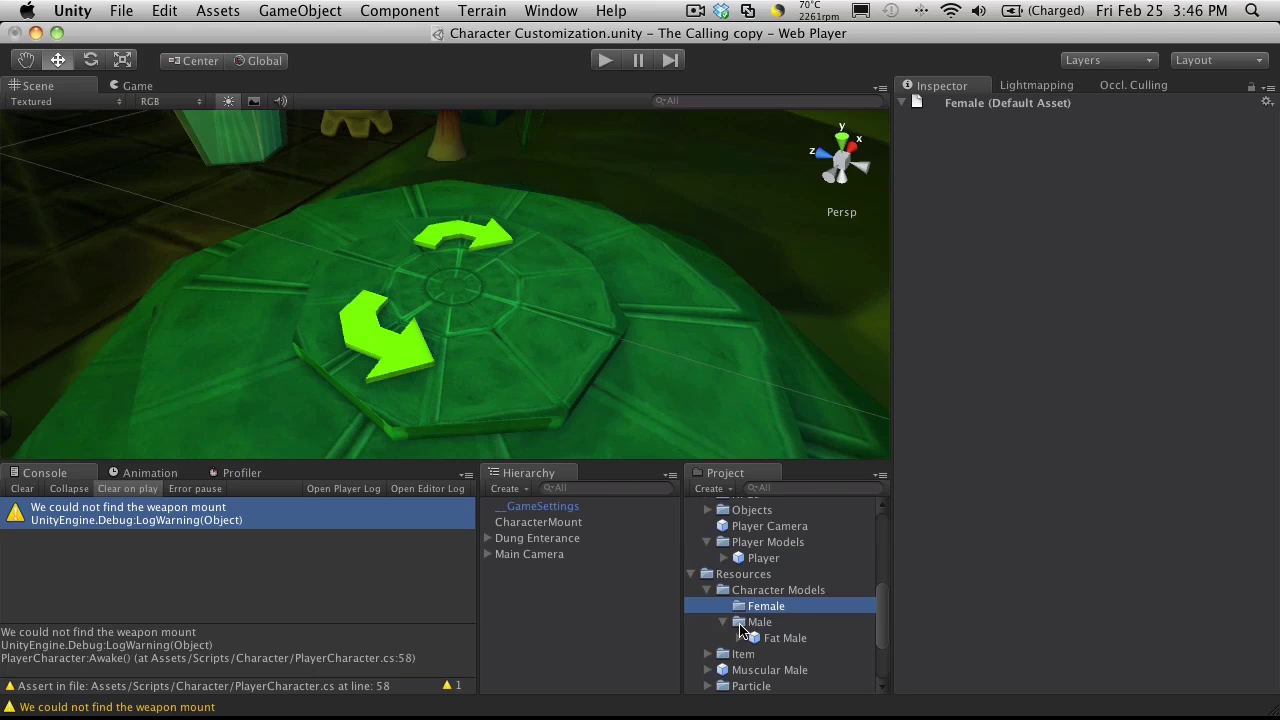
{"action": "left_click", "coordinate": [792, 640]}
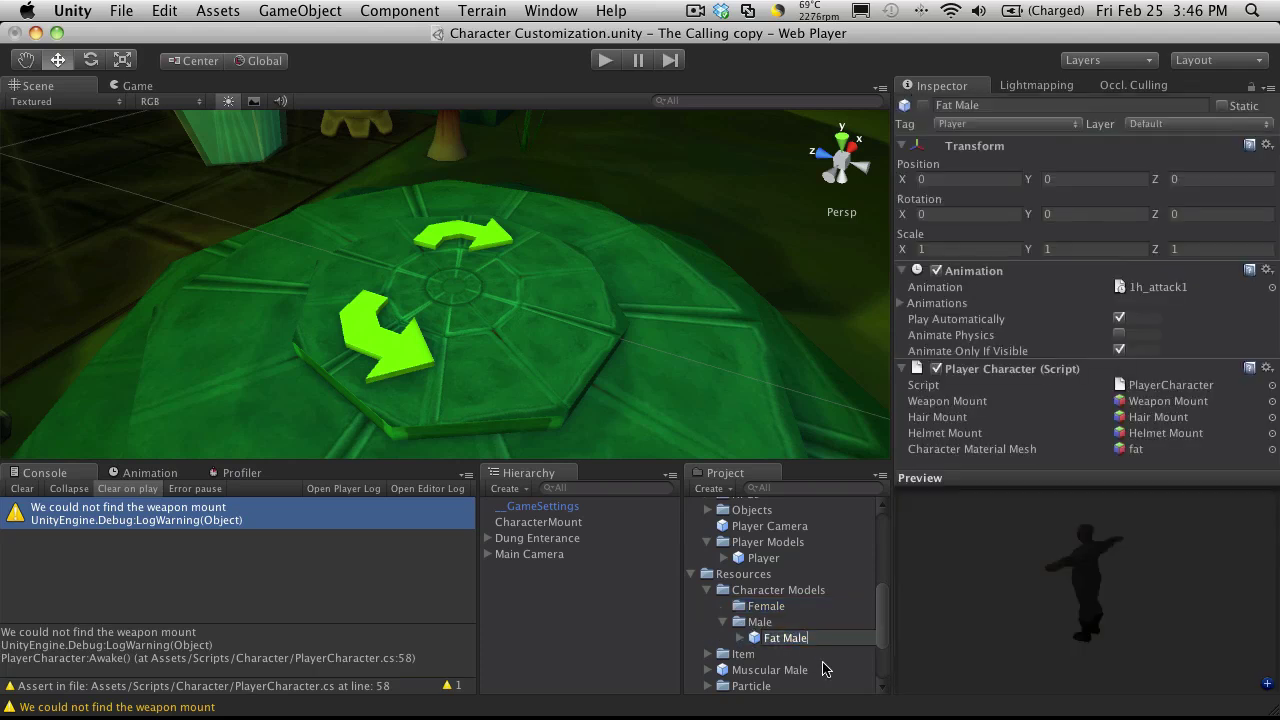
{"action": "key", "text": "BackSpace"}
{"action": "key", "text": "BackSpace"}
{"action": "key", "text": "BackSpace"}
{"action": "key", "text": "BackSpace"}
{"action": "key", "text": "BackSpace"}
{"action": "key", "text": "Return"}
Move the Muscular Male prefab into the Male folder and rename it Muscular.
{"action": "scroll", "coordinate": [749, 642], "scroll_direction": "down", "scroll_amount": 1}
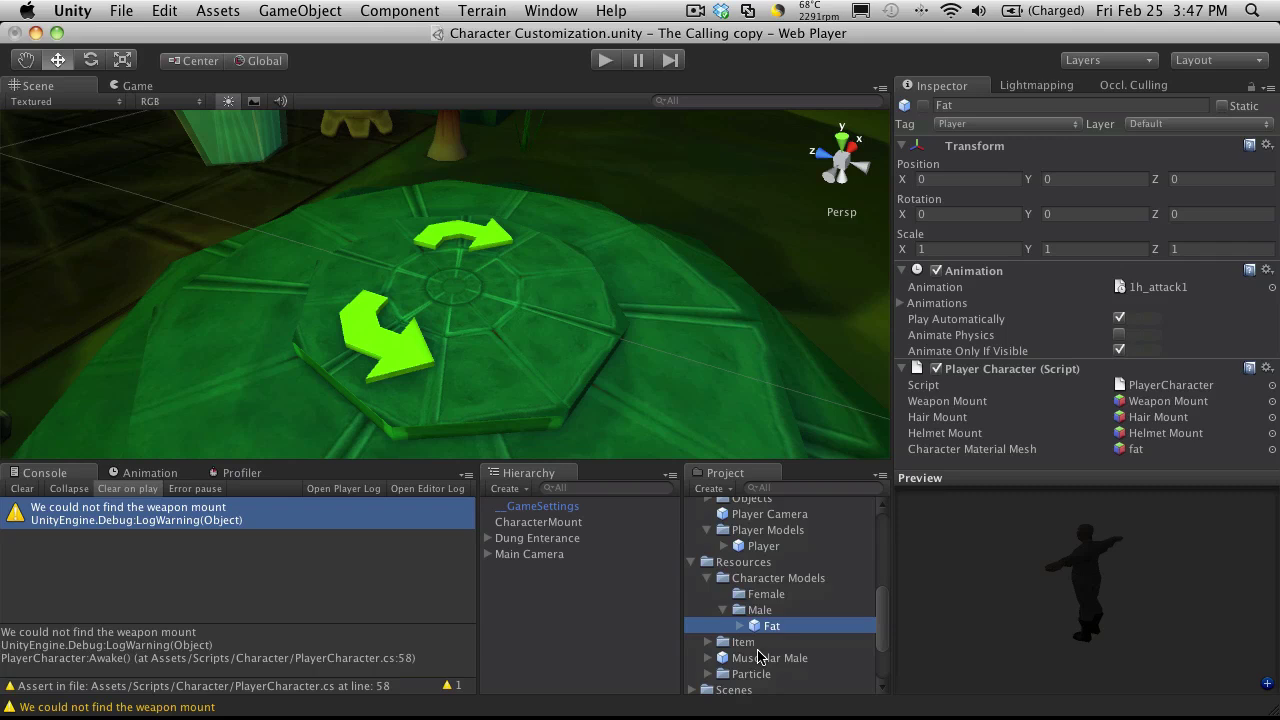
{"action": "left_click_drag", "start_coordinate": [733, 660], "coordinate": [754, 620]}
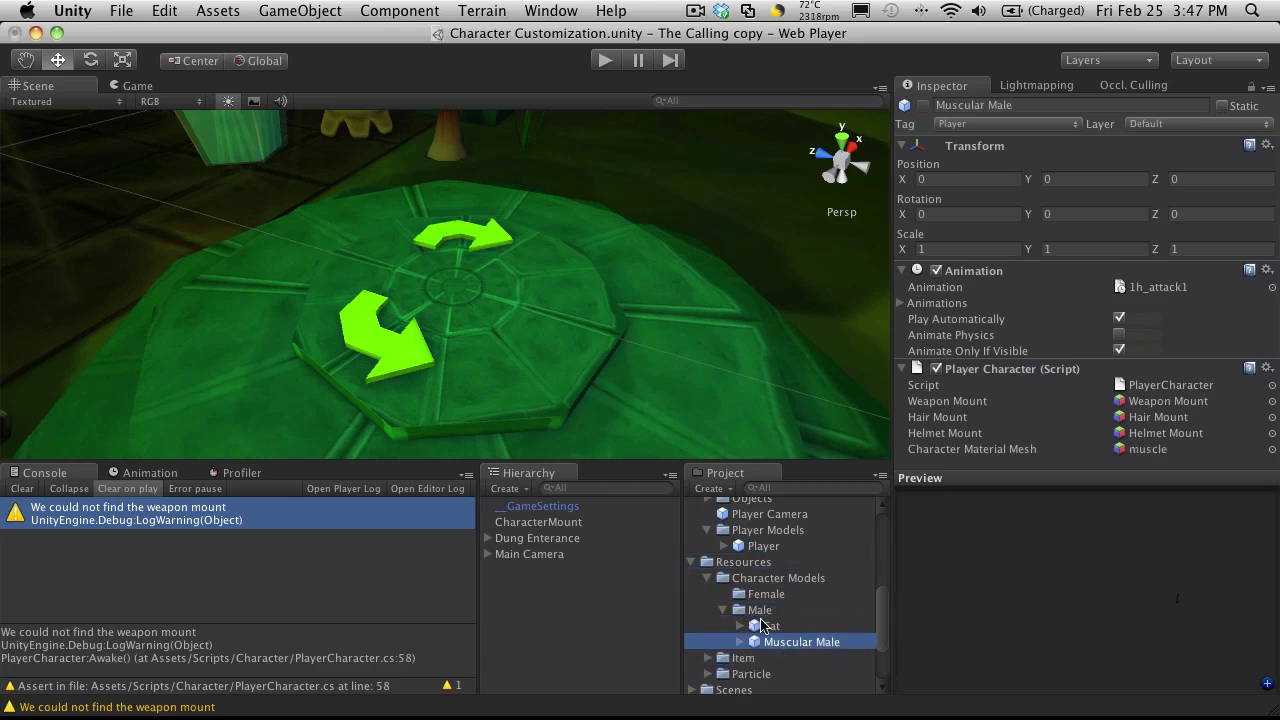
{"action": "left_click", "coordinate": [818, 645]}
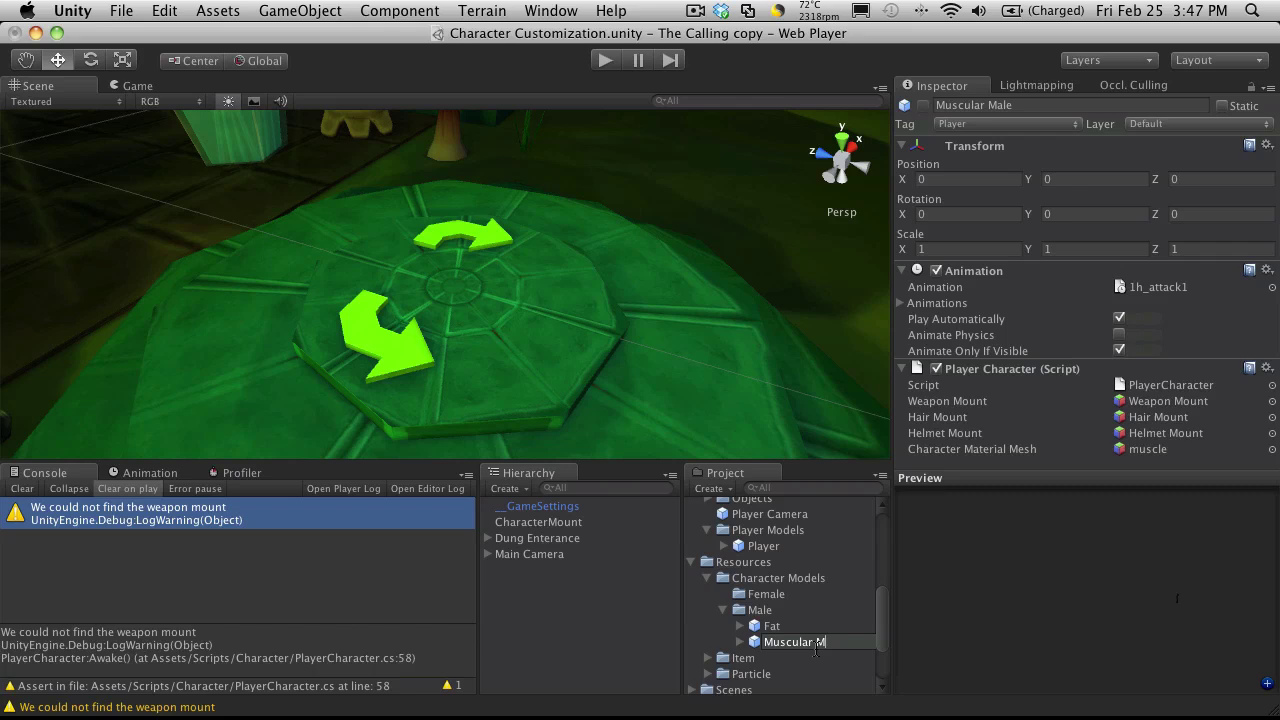
{"action": "key", "text": "BackSpace"}
{"action": "key", "text": "BackSpace"}
{"action": "key", "text": "Return"}
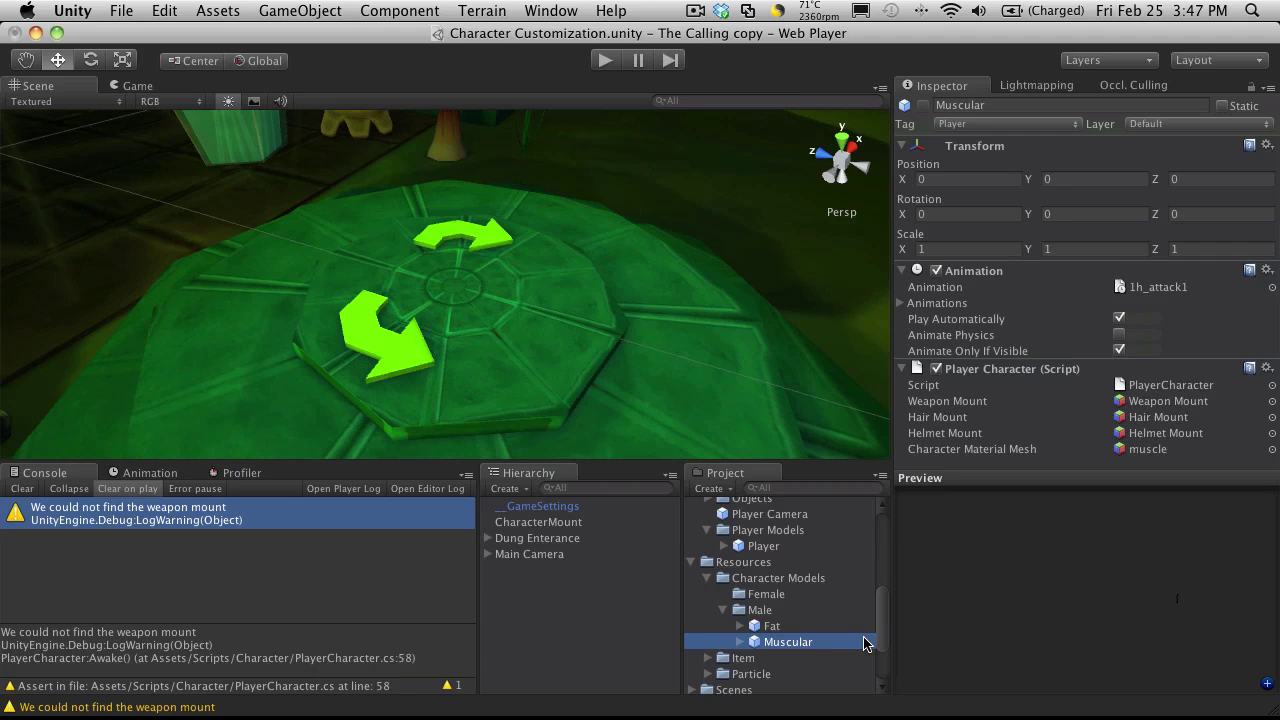
Collapse the Prefabs folder in the project assets, keeping the Character Models folder expanded.
{"action": "scroll", "coordinate": [760, 665], "scroll_direction": "down", "scroll_amount": 3}
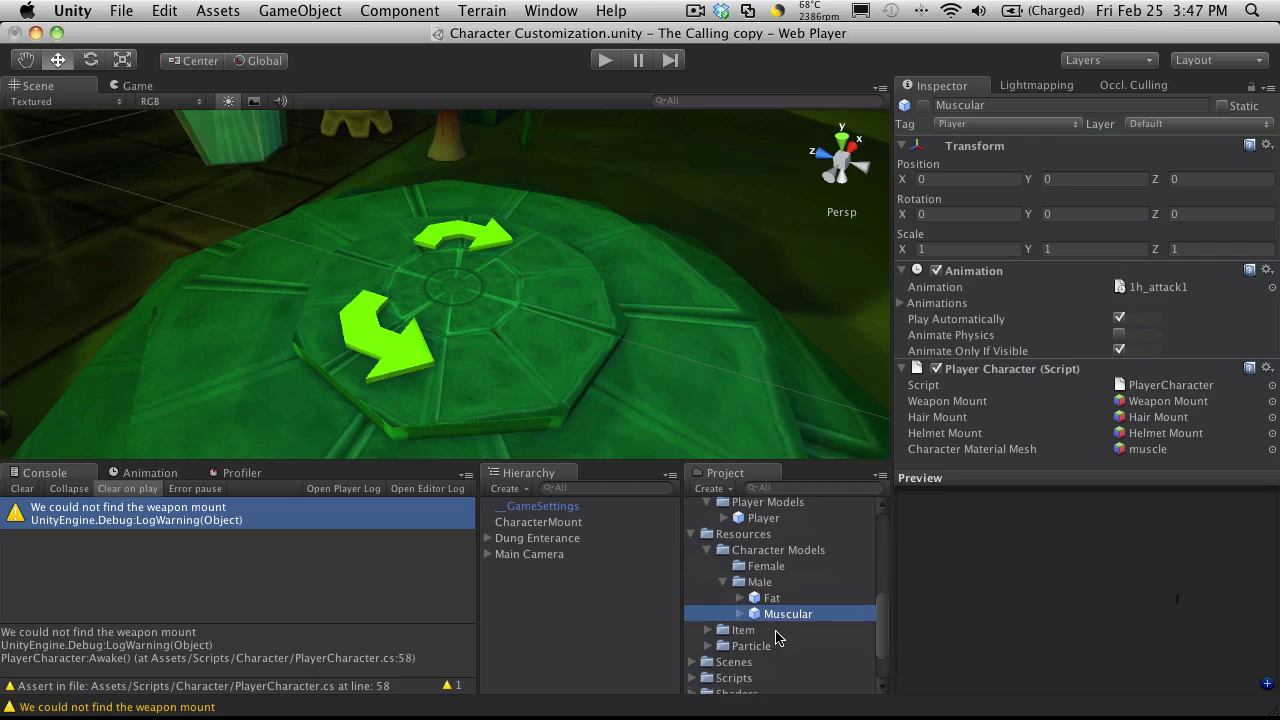
{"action": "scroll", "coordinate": [780, 635], "scroll_direction": "up", "scroll_amount": 2}
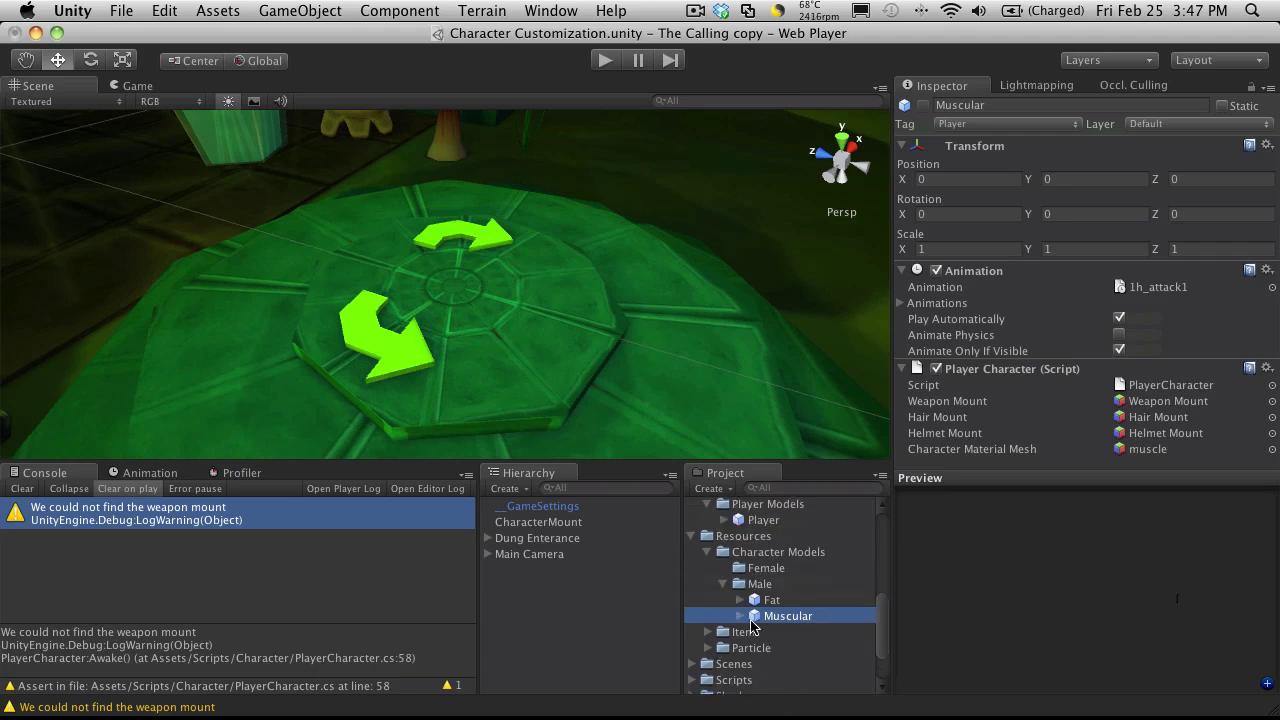
{"action": "scroll", "coordinate": [720, 565], "scroll_direction": "up", "scroll_amount": 4}
{"action": "scroll", "coordinate": [720, 570], "scroll_direction": "up", "scroll_amount": 5}
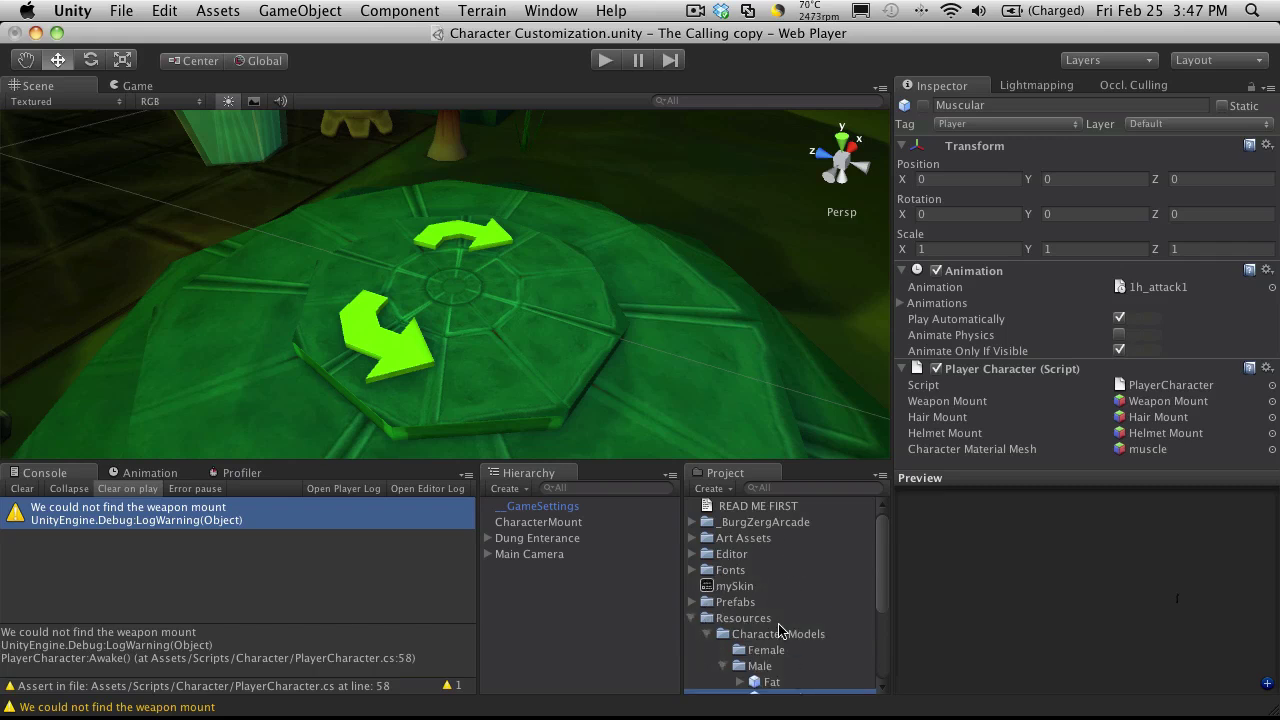
{"action": "scroll", "coordinate": [780, 628], "scroll_direction": "down", "scroll_amount": 1}
{"action": "scroll", "coordinate": [780, 628], "scroll_direction": "down", "scroll_amount": 2}
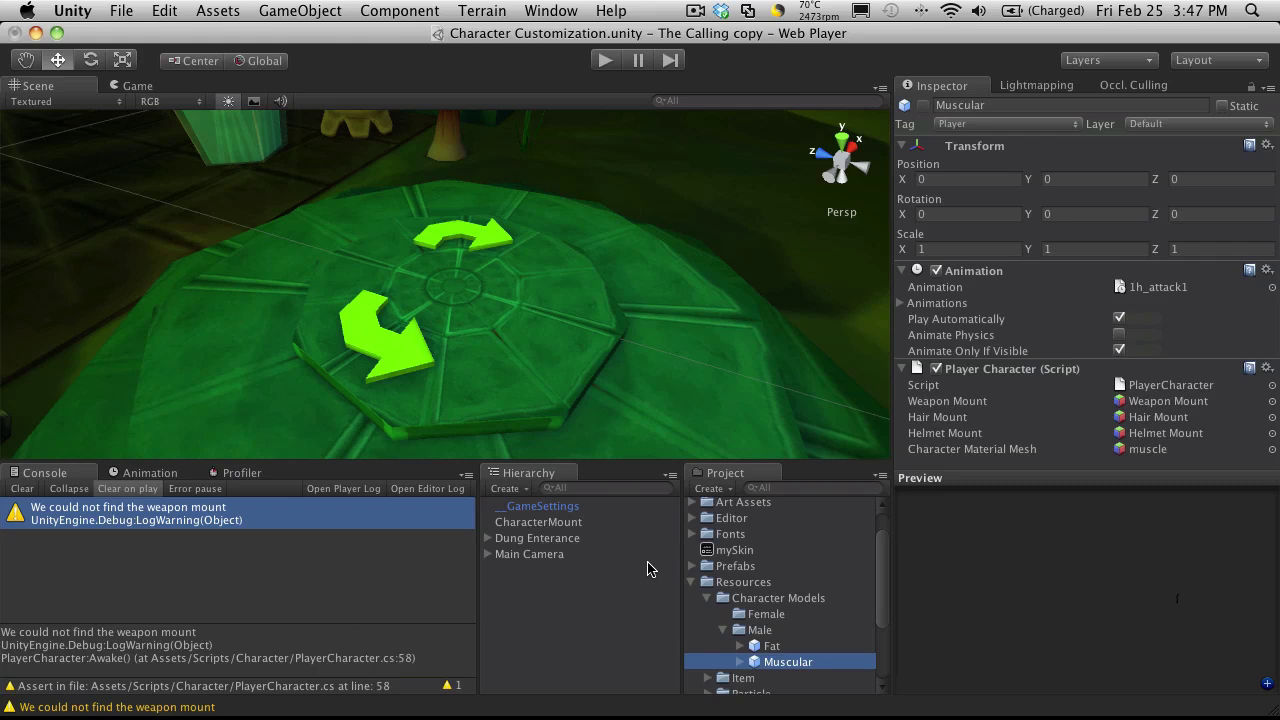
Select the CharacterMount object in the scene hierarchy and view its transform.
{"action": "left_click", "coordinate": [566, 570]}
{"action": "left_click", "coordinate": [567, 522]}
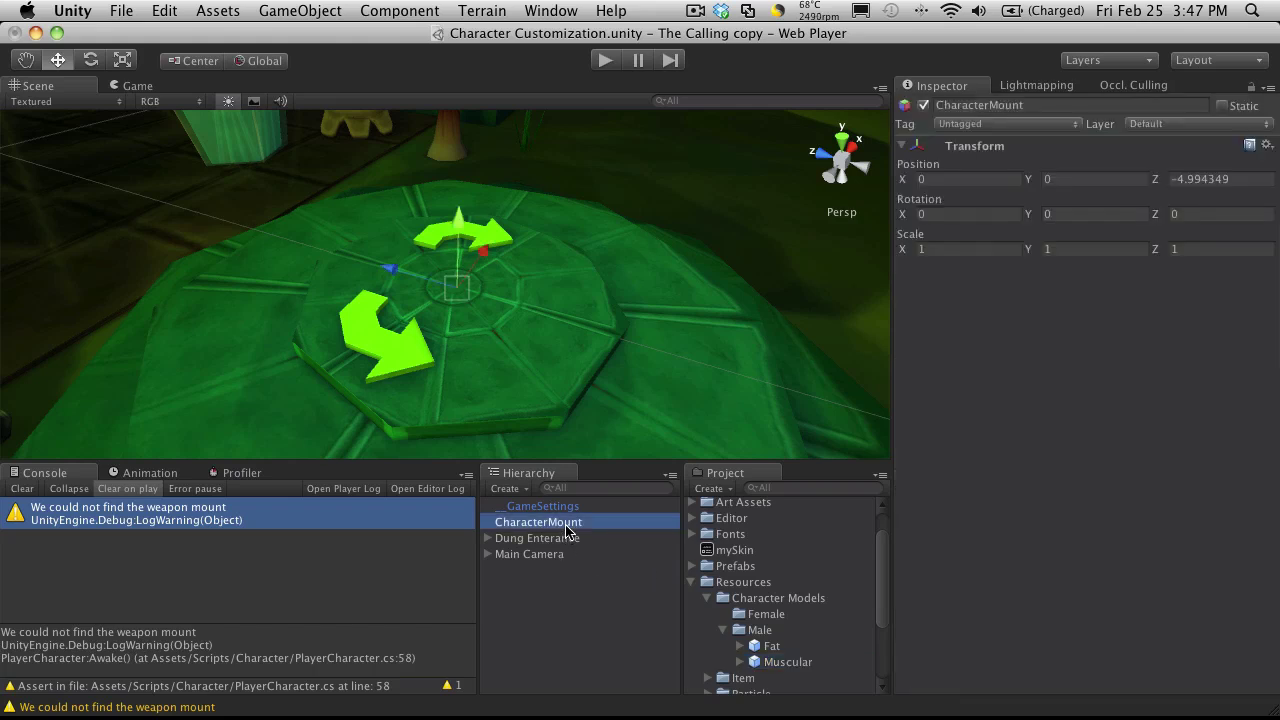
{"action": "right_click", "coordinate": [567, 522]}
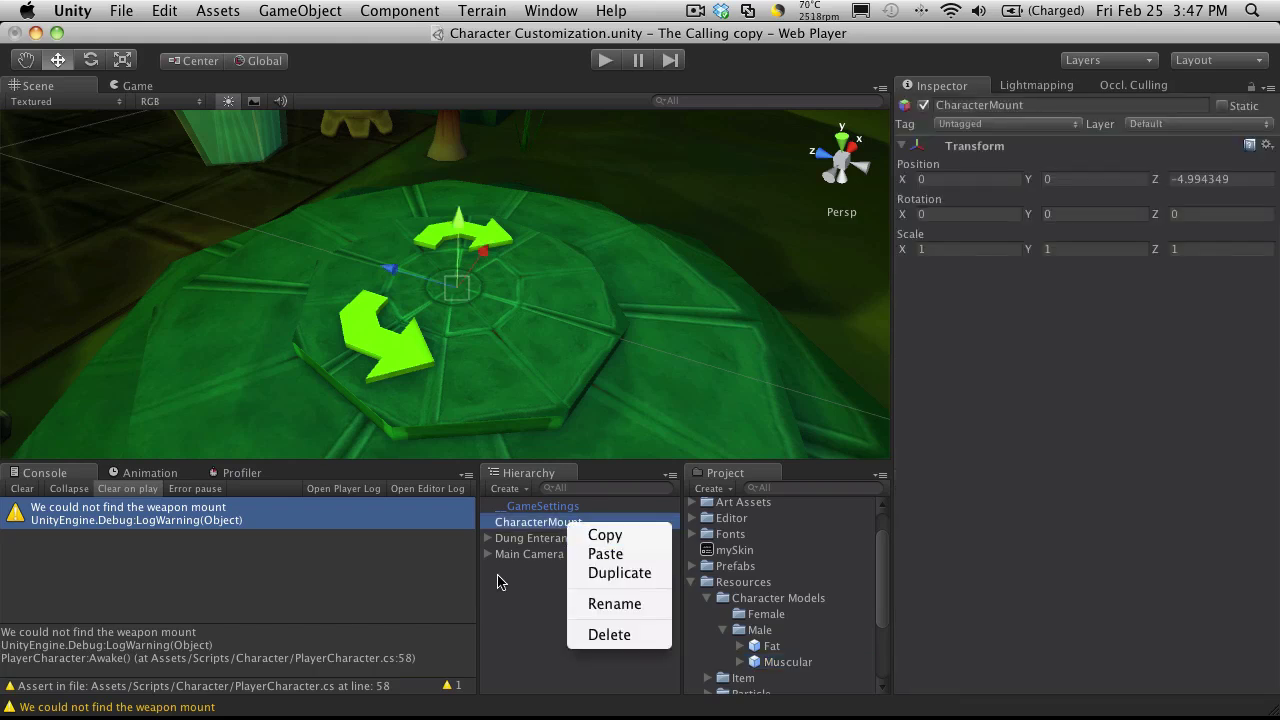
{"action": "left_click", "coordinate": [729, 567]}
Create a new C# script inside the Scripts folder of the project assets.
{"action": "scroll", "coordinate": [734, 568], "scroll_direction": "up", "scroll_amount": 2}
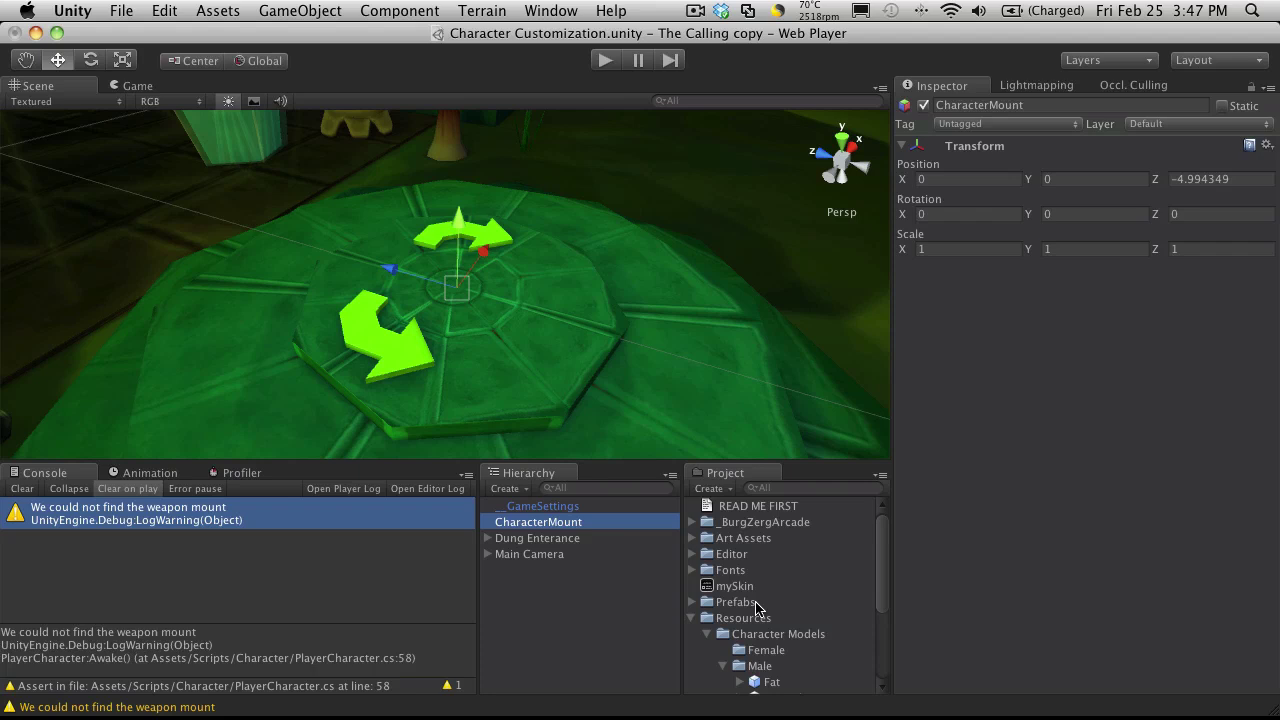
{"action": "scroll", "coordinate": [765, 615], "scroll_direction": "down", "scroll_amount": 2}
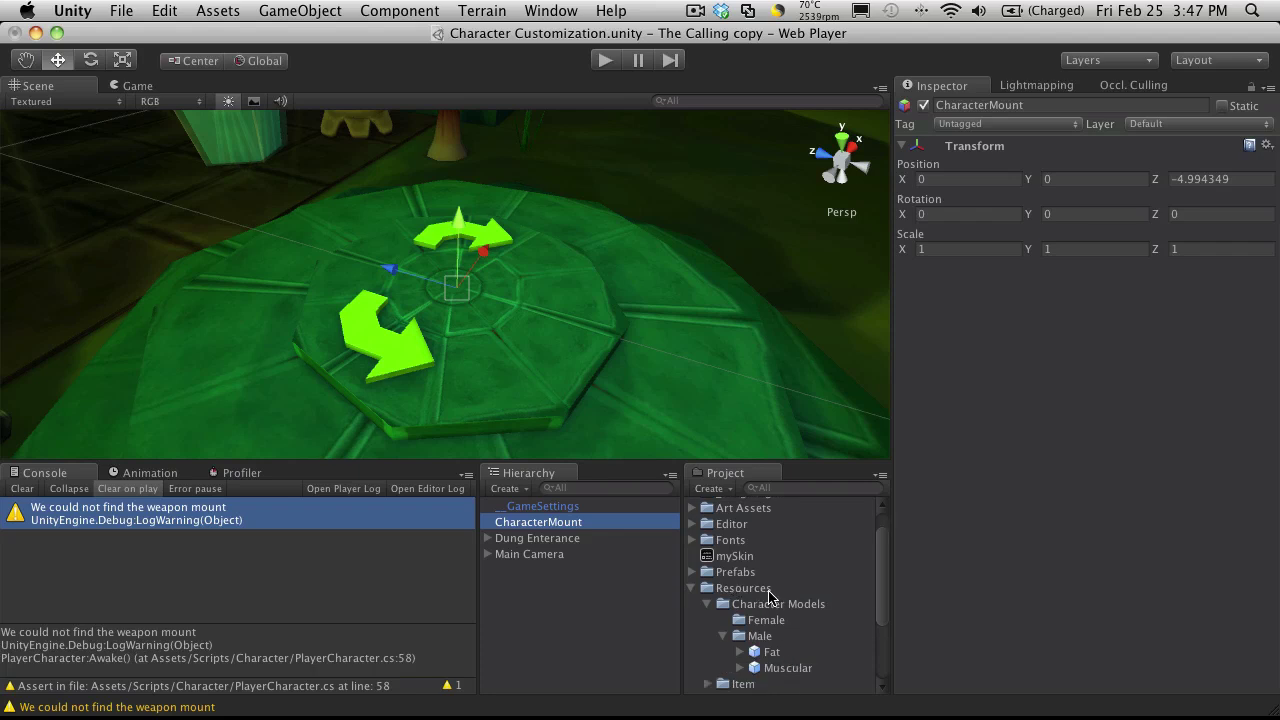
{"action": "scroll", "coordinate": [768, 598], "scroll_direction": "down", "scroll_amount": 5}
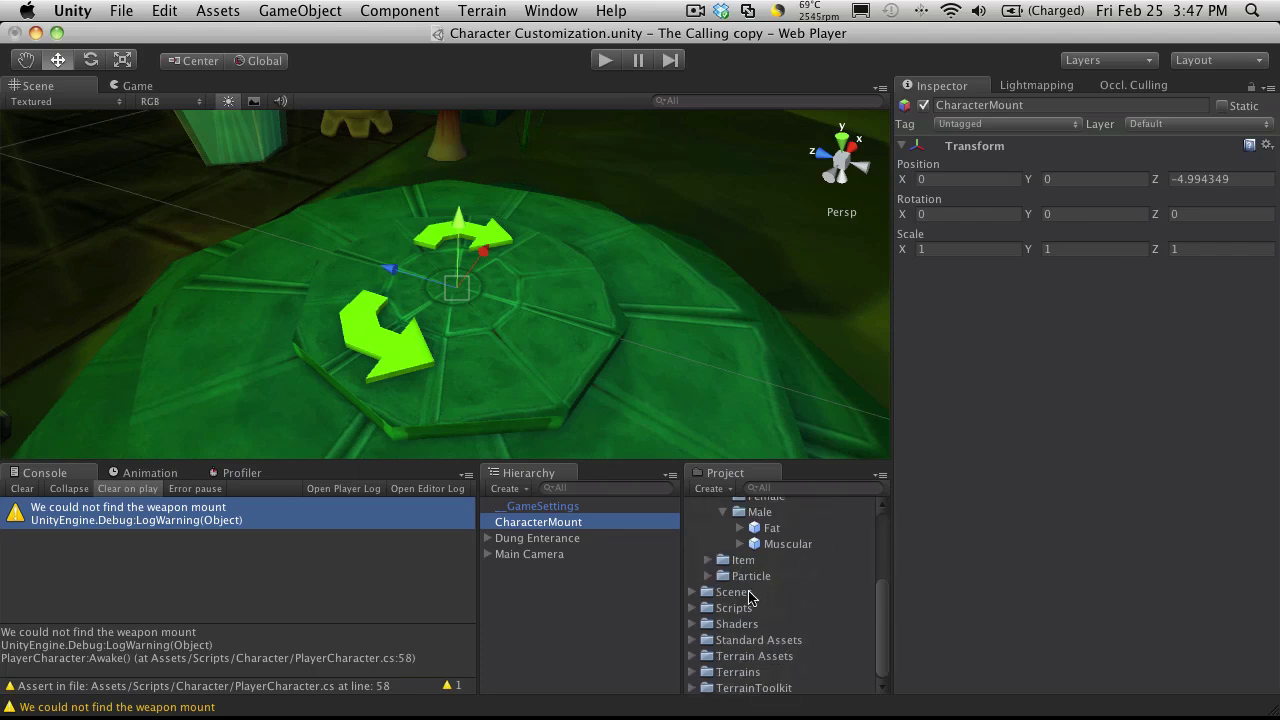
{"action": "right_click", "coordinate": [744, 612]}
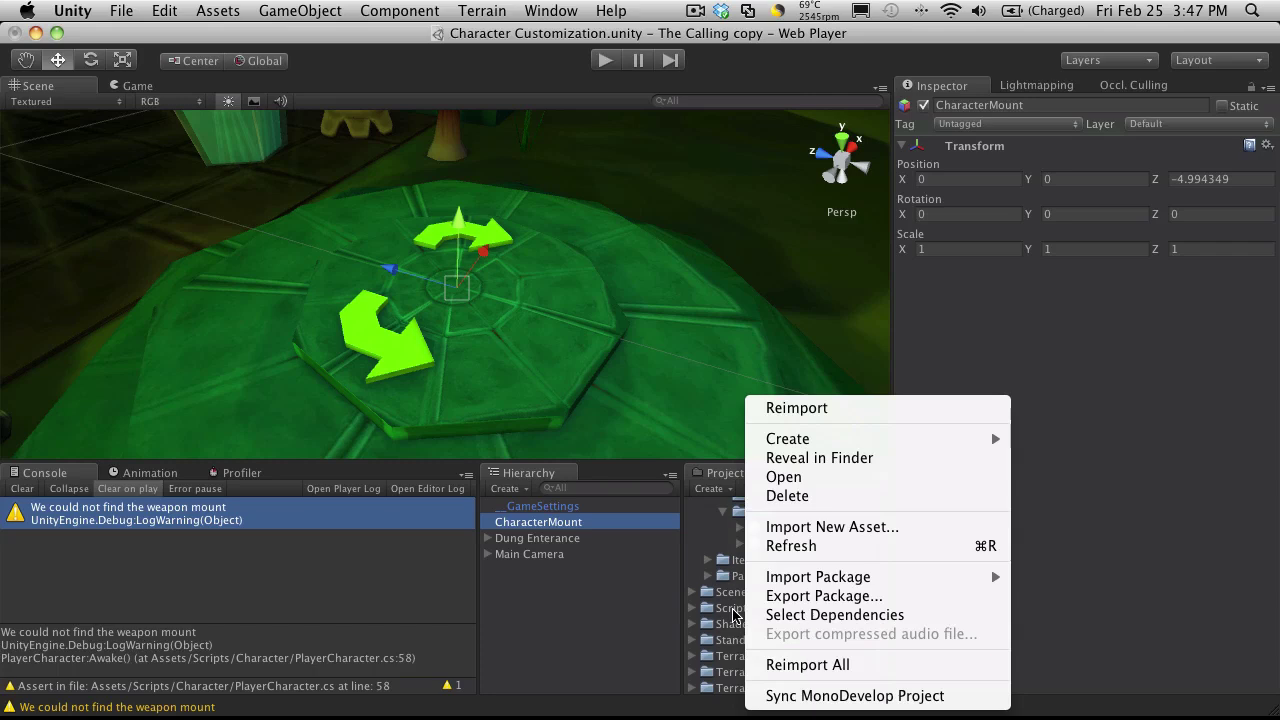
{"action": "left_click", "coordinate": [734, 610]}
{"action": "right_click", "coordinate": [734, 612]}
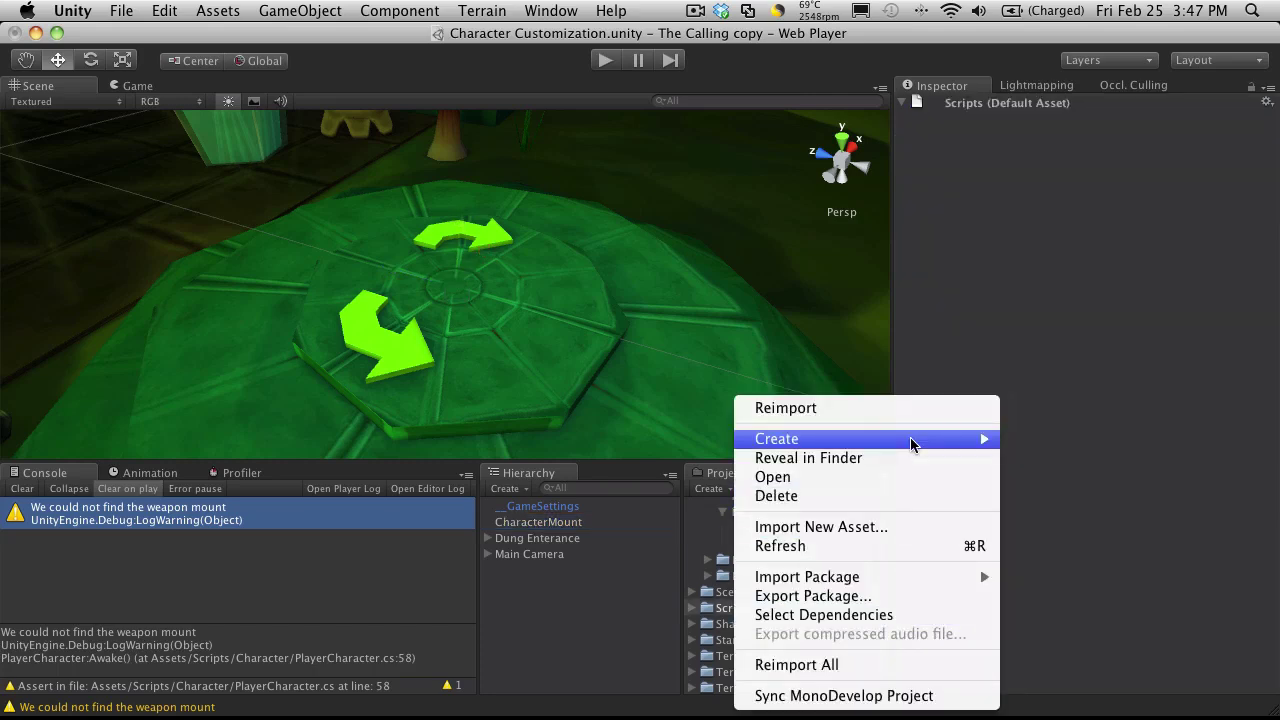
{"action": "mouse_move", "coordinate": [968, 440]}
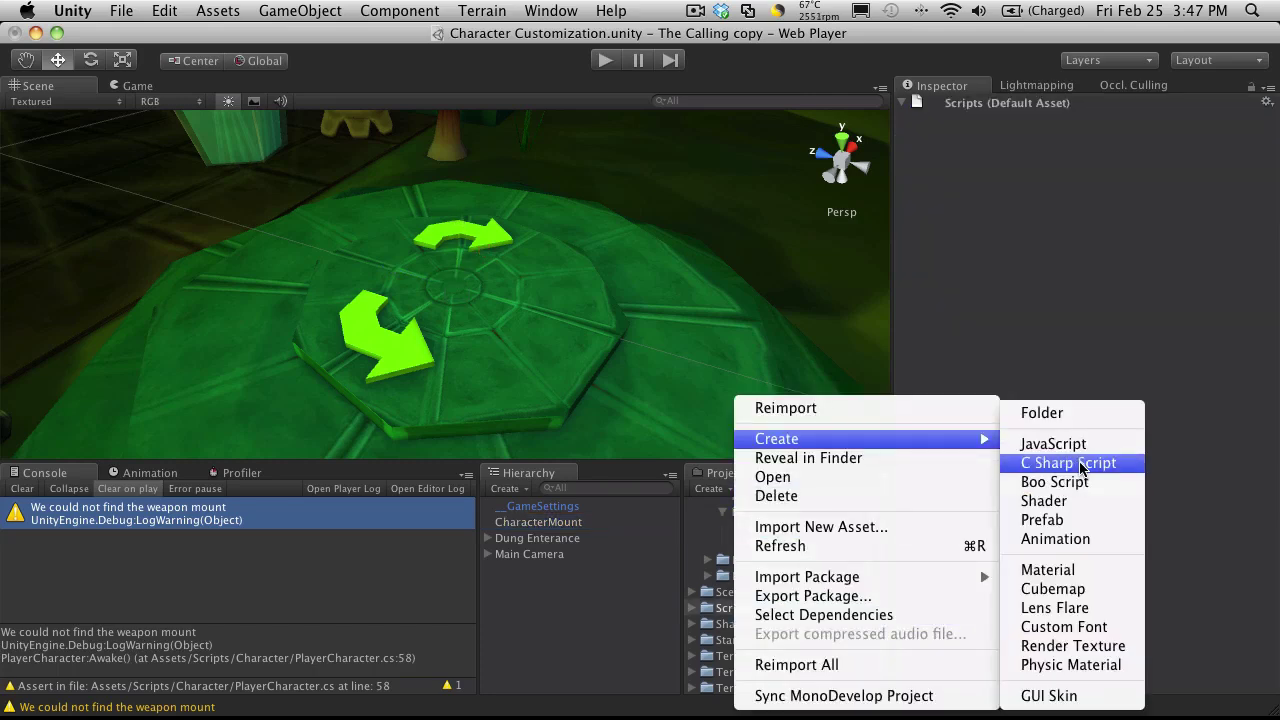
{"action": "left_click", "coordinate": [1082, 464]}
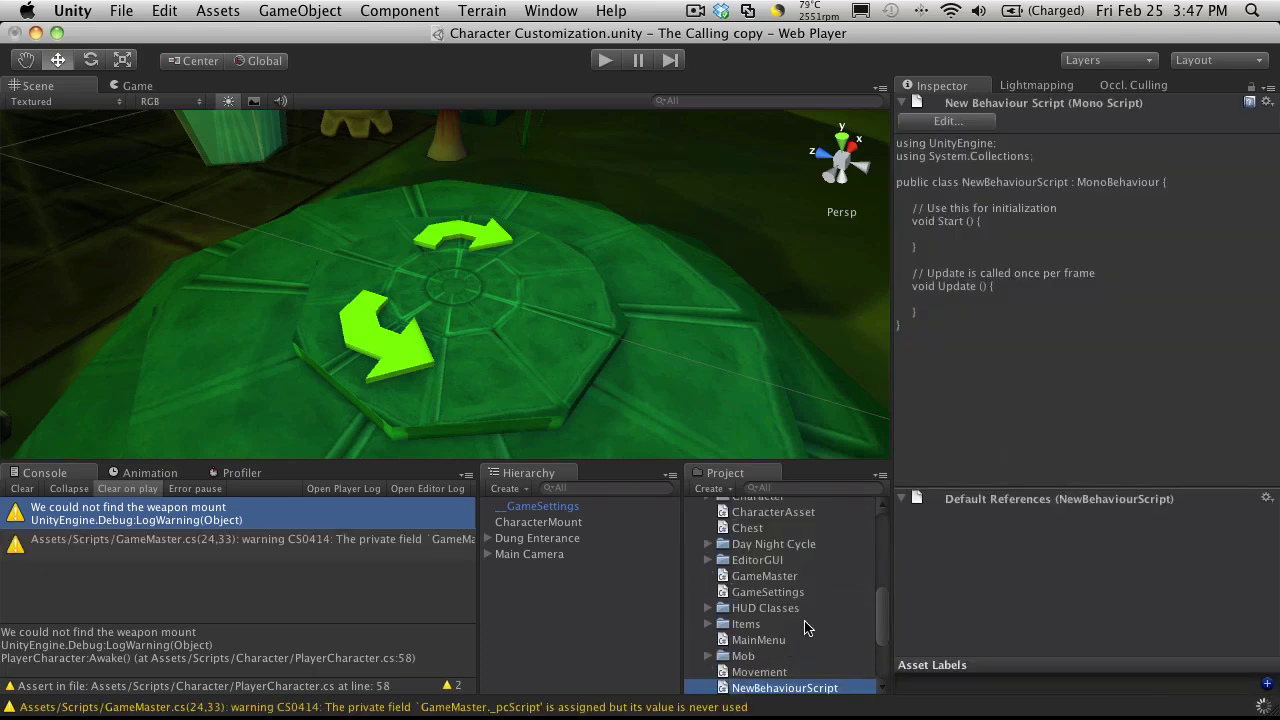
Rename the new behaviour script to PlayerModelCustomization.
{"action": "scroll", "coordinate": [808, 632], "scroll_direction": "down", "scroll_amount": 3}
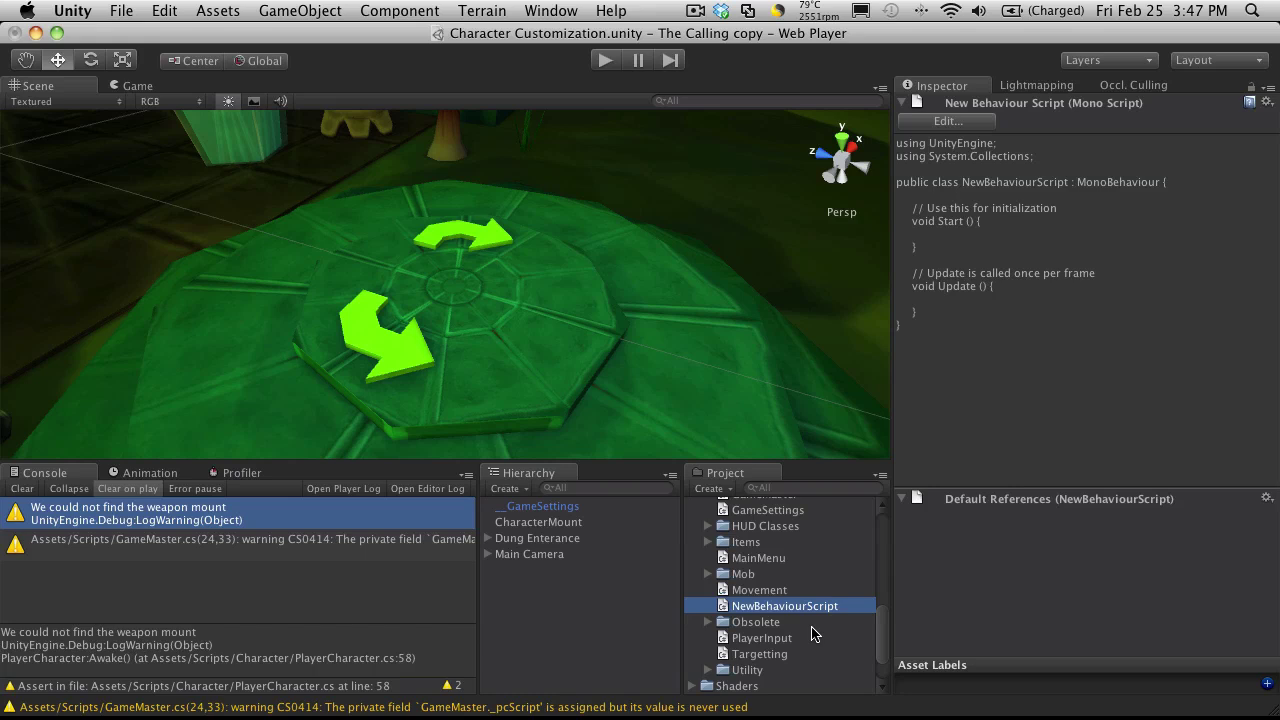
{"action": "key", "text": "Return"}
{"action": "type", "text": "Customization"}
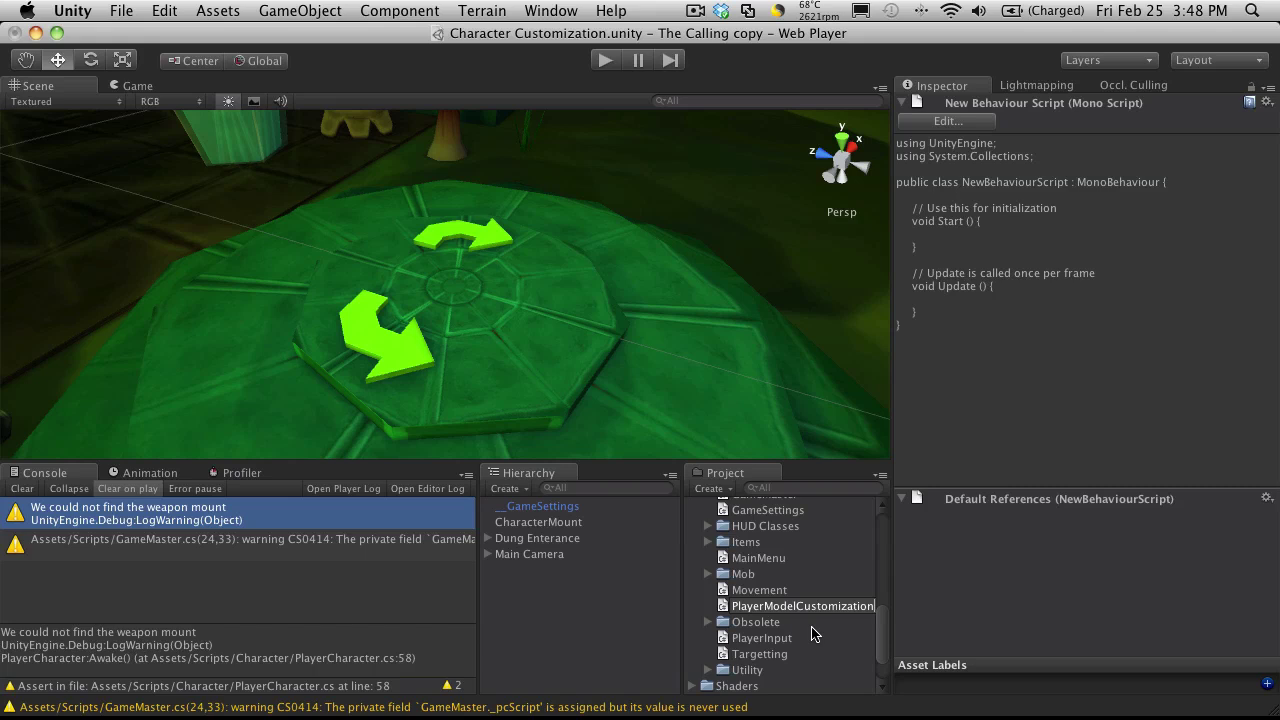
{"action": "key", "text": "Return"}
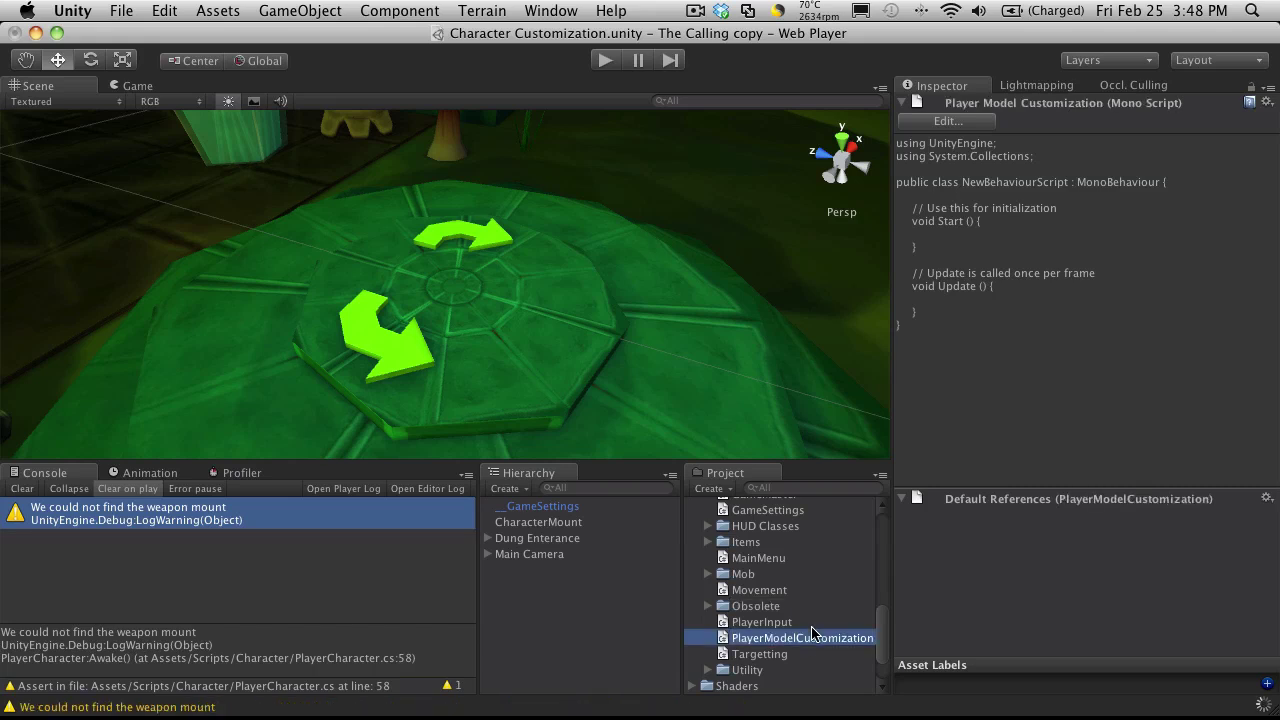
Open the PlayerModelCustomization script in MonoDevelop, rename its class to PlayerModelCustomization to match the file name, and save it.
{"action": "key", "text": "super+c"}
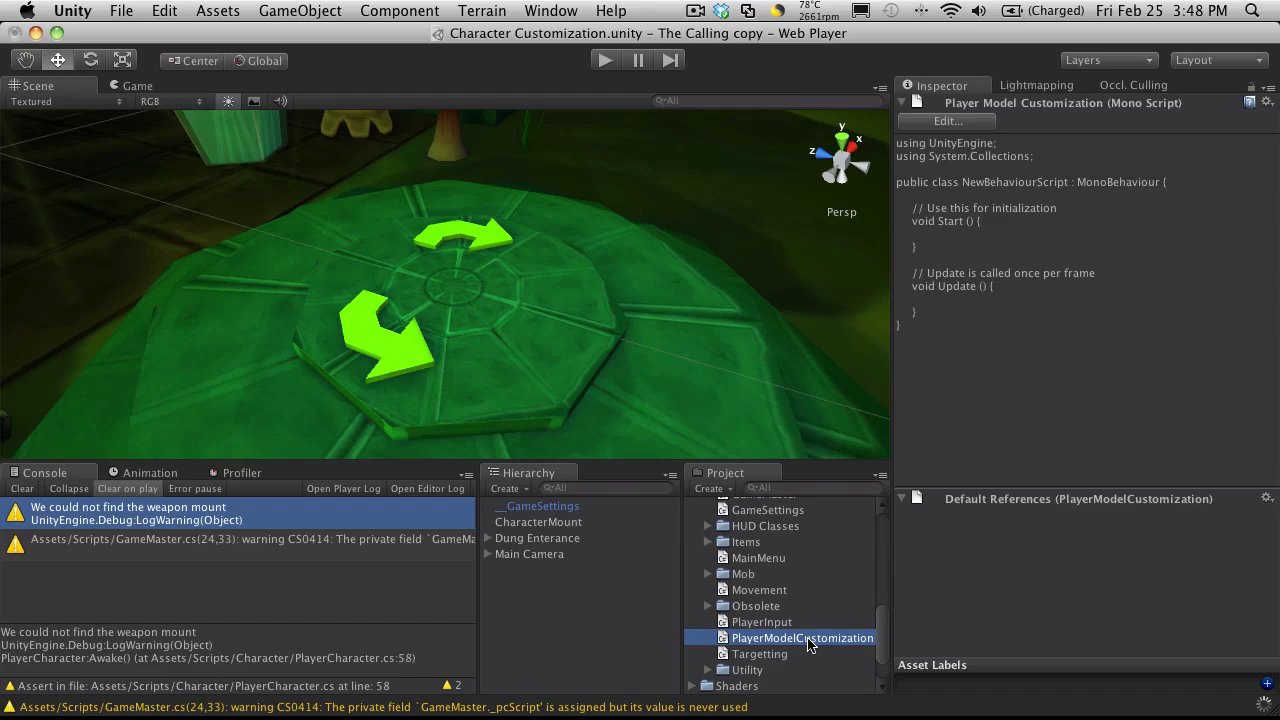
{"action": "double_click", "coordinate": [805, 638]}
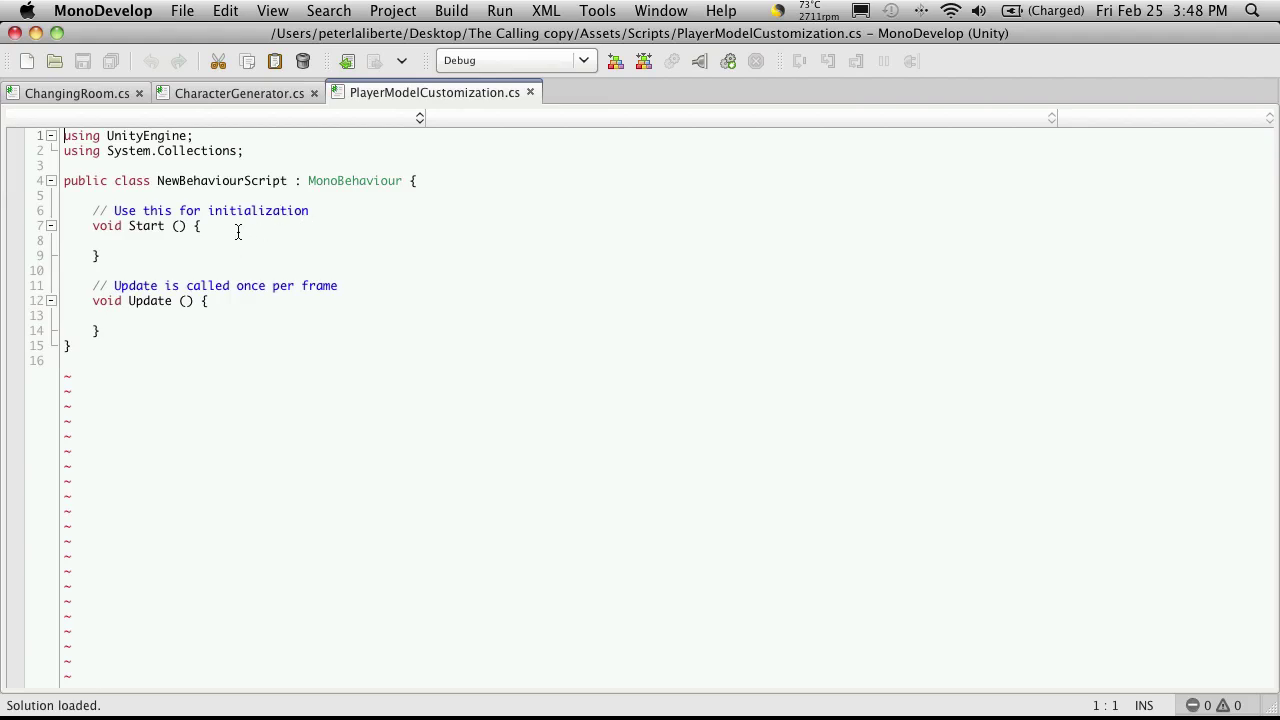
{"action": "double_click", "coordinate": [234, 181]}
{"action": "key", "text": "super+v"}
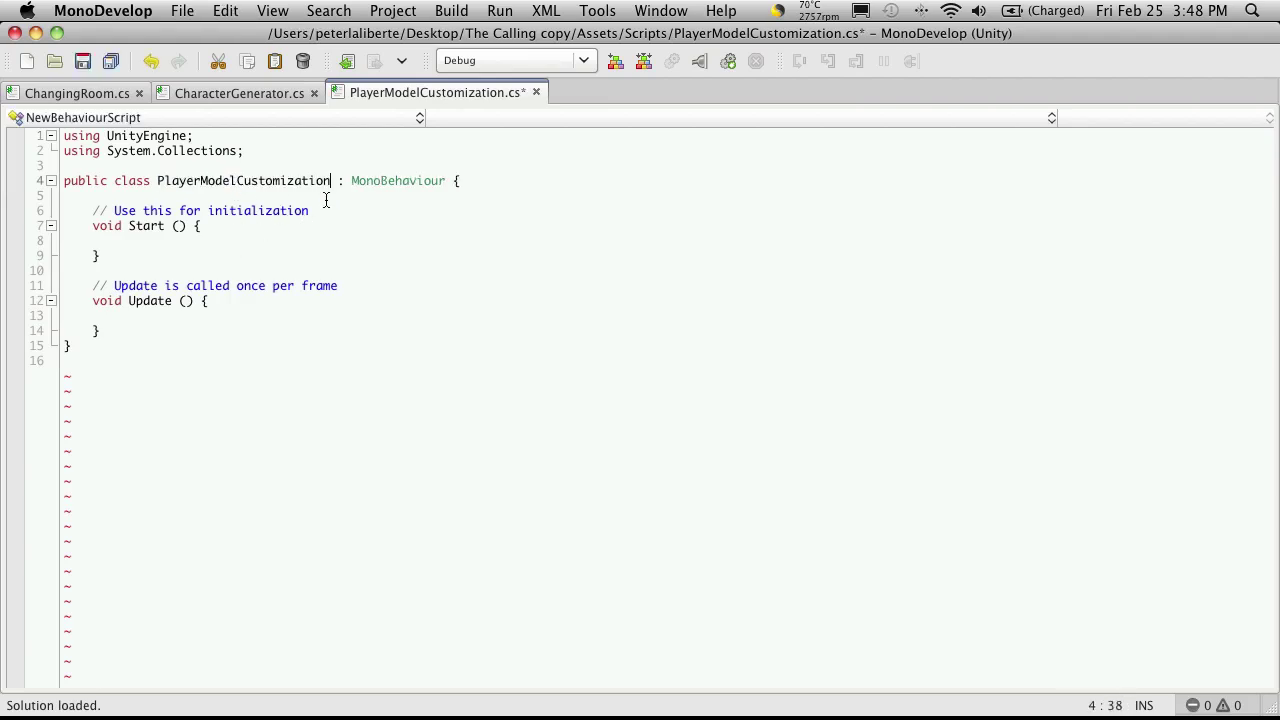
{"action": "key", "text": "super+s"}
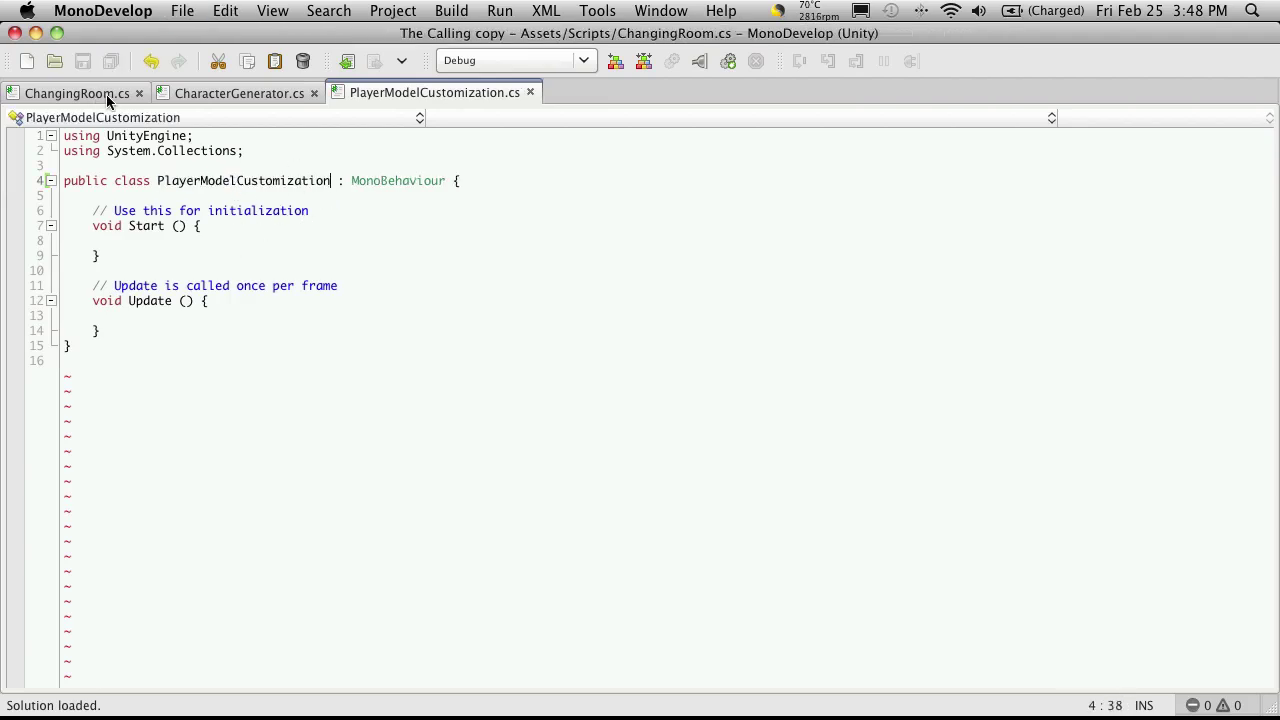
Close the ChangingRoom.cs and CharacterGenerator.cs files, leaving only PlayerModelCustomization.cs open.
{"action": "left_click", "coordinate": [106, 94]}
{"action": "left_click", "coordinate": [139, 93]}
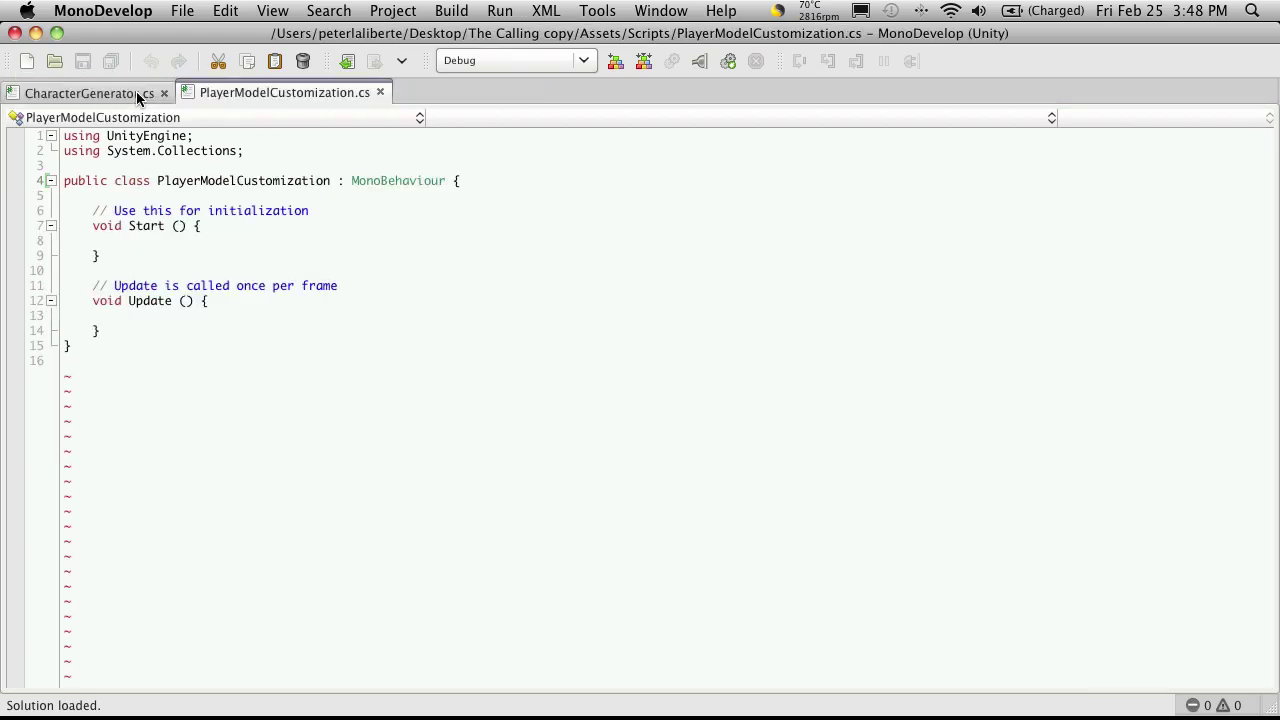
{"action": "left_click", "coordinate": [164, 93]}
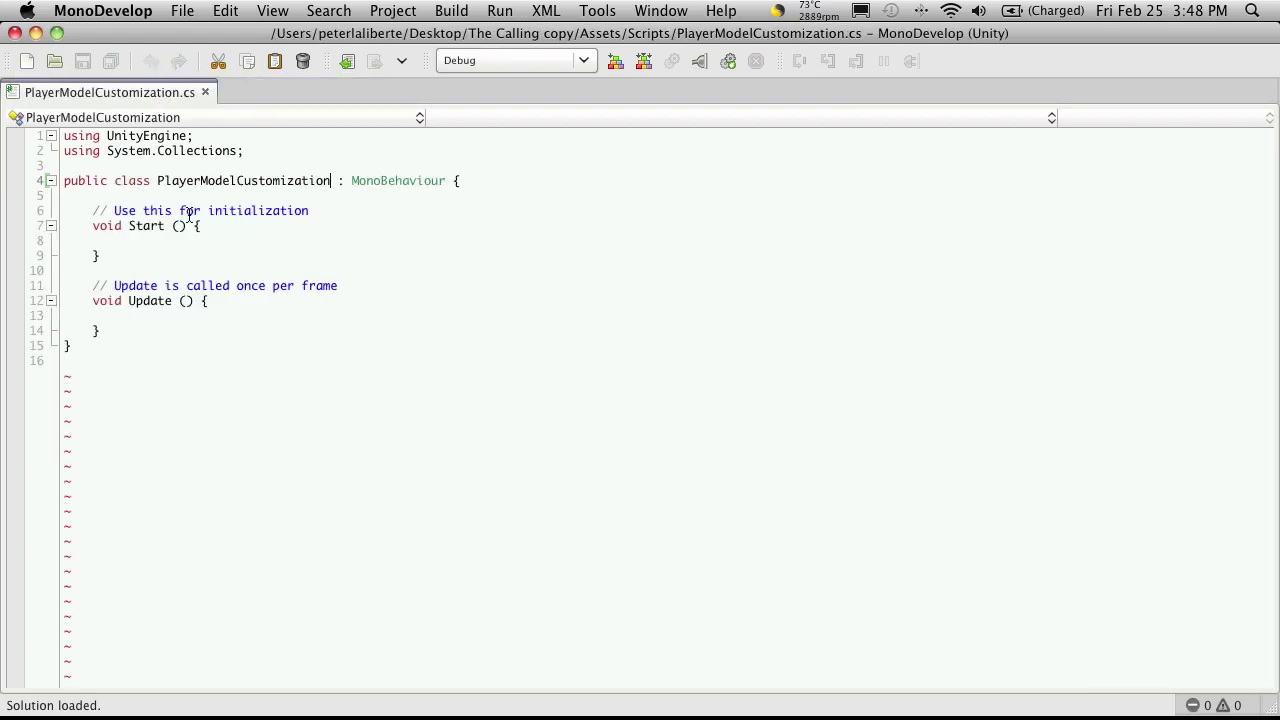
Switch back to Unity and try to attach the PlayerModelCustomization script to CharacterMount in the hierarchy.
{"action": "key", "text": "super+Tab"}
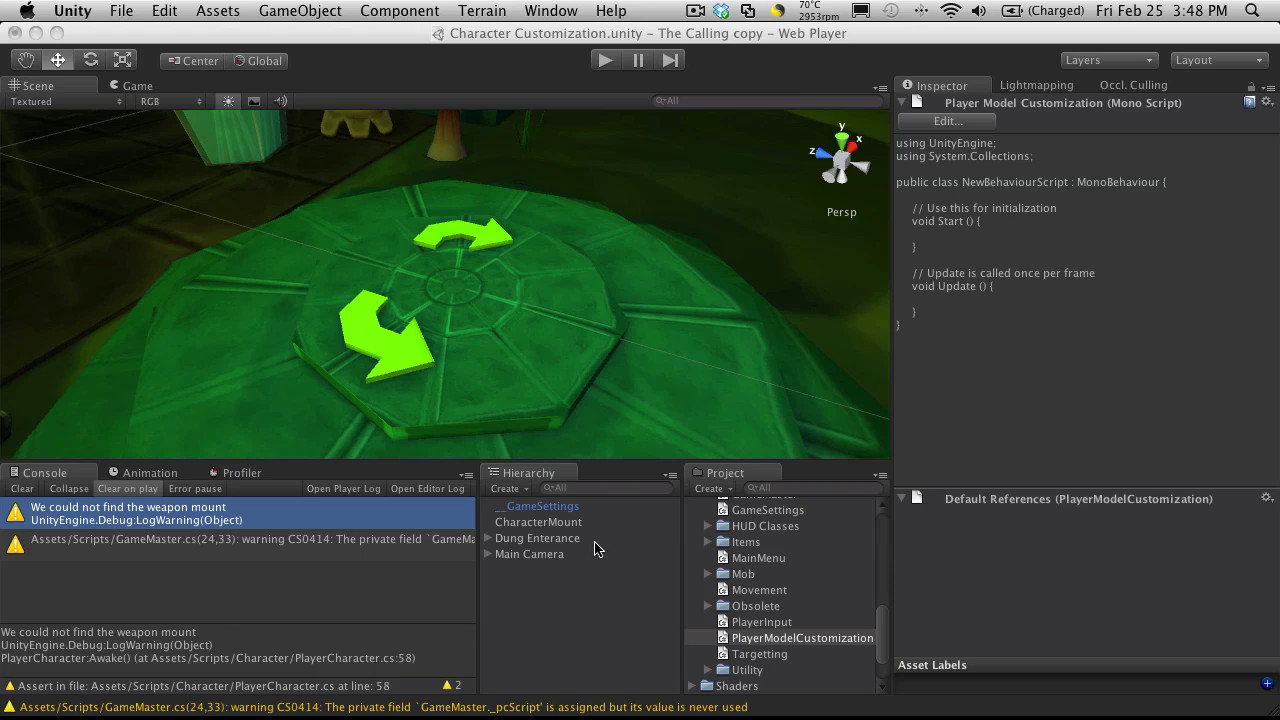
{"action": "left_click_drag", "start_coordinate": [801, 642], "coordinate": [573, 528]}
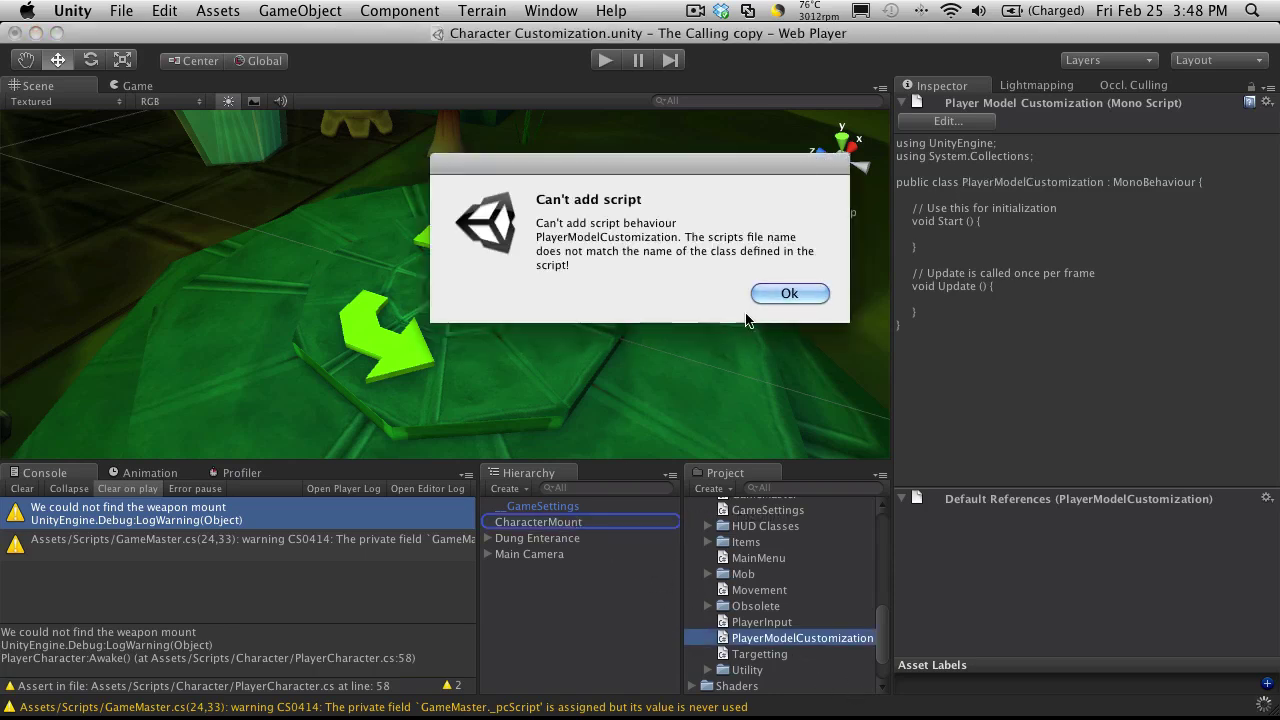
{"action": "left_click", "coordinate": [810, 292]}
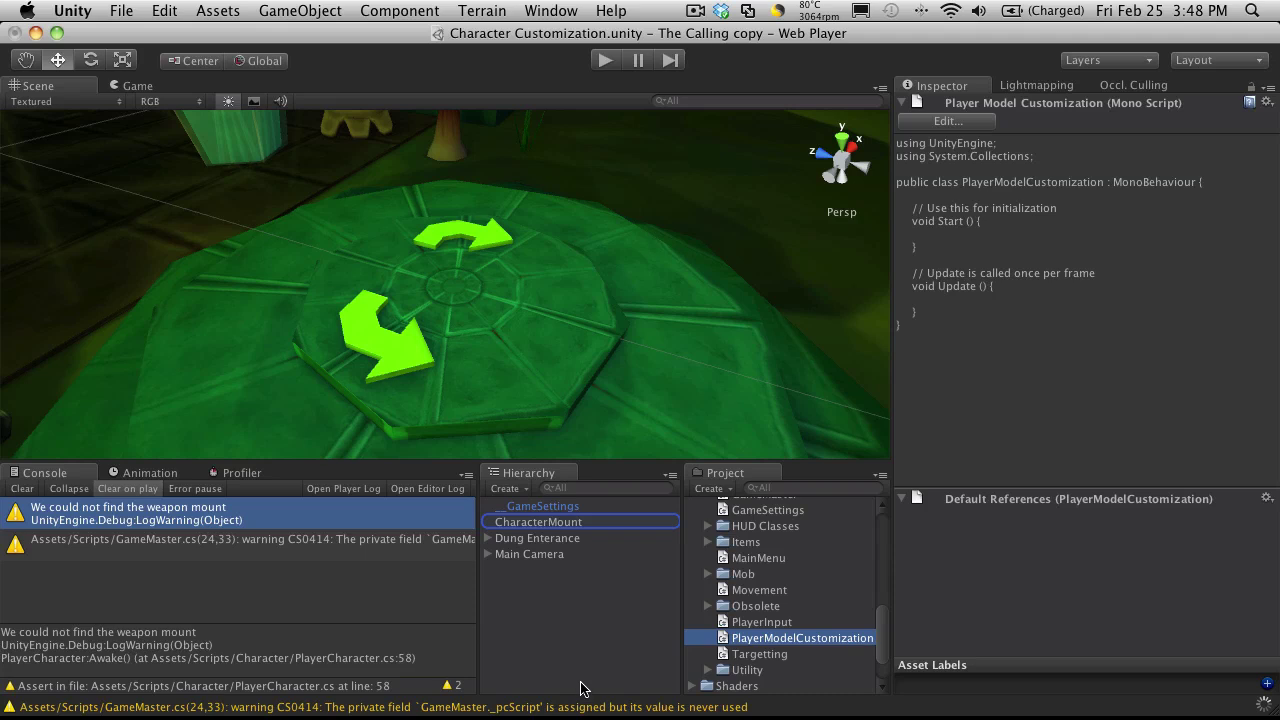
Select CharacterMount, add the PlayerModelCustomization script as a component, and remove that component again.
{"action": "left_click", "coordinate": [592, 610]}
{"action": "left_click", "coordinate": [573, 523]}
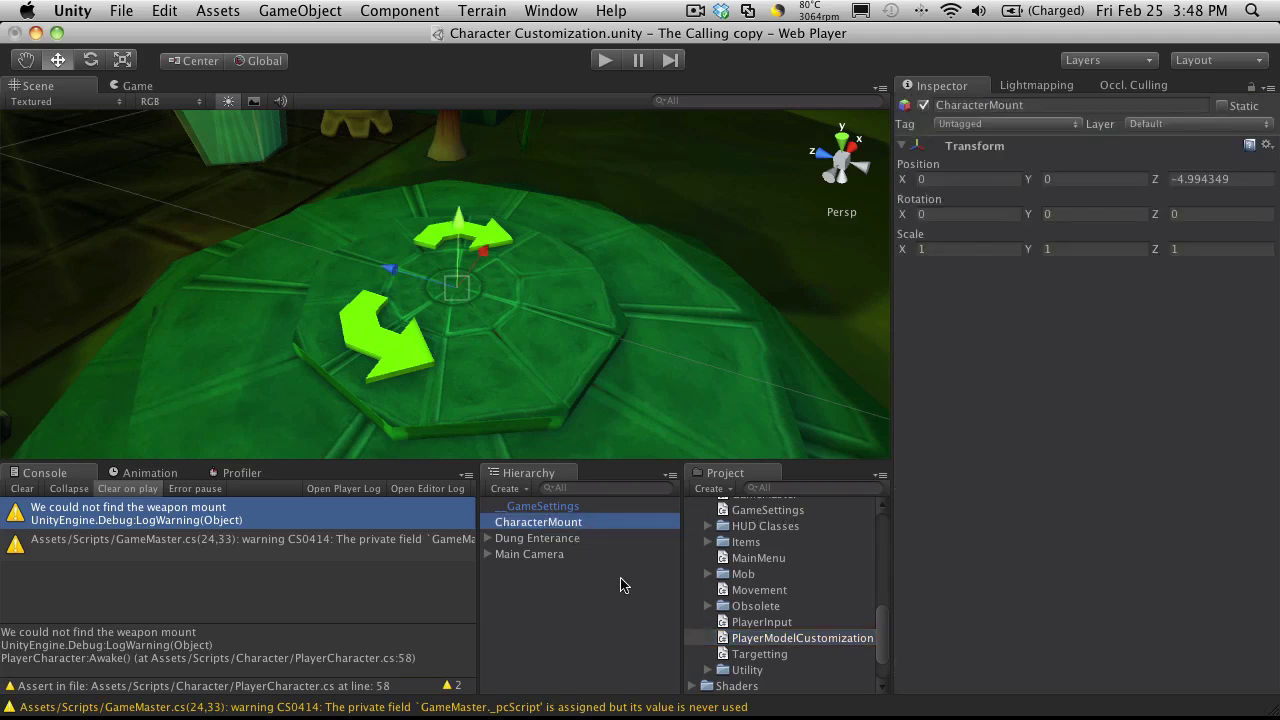
{"action": "left_click_drag", "start_coordinate": [752, 640], "coordinate": [1143, 625]}
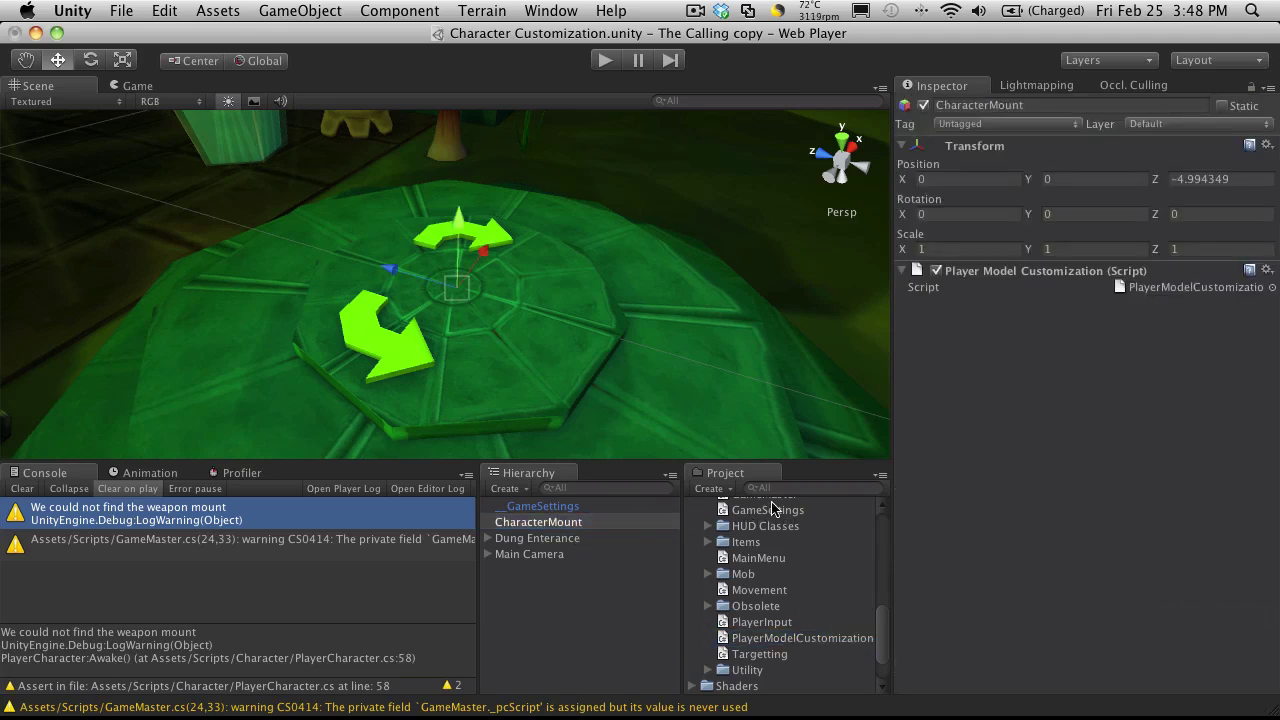
{"action": "left_click", "coordinate": [1268, 271]}
{"action": "left_click", "coordinate": [1254, 320]}
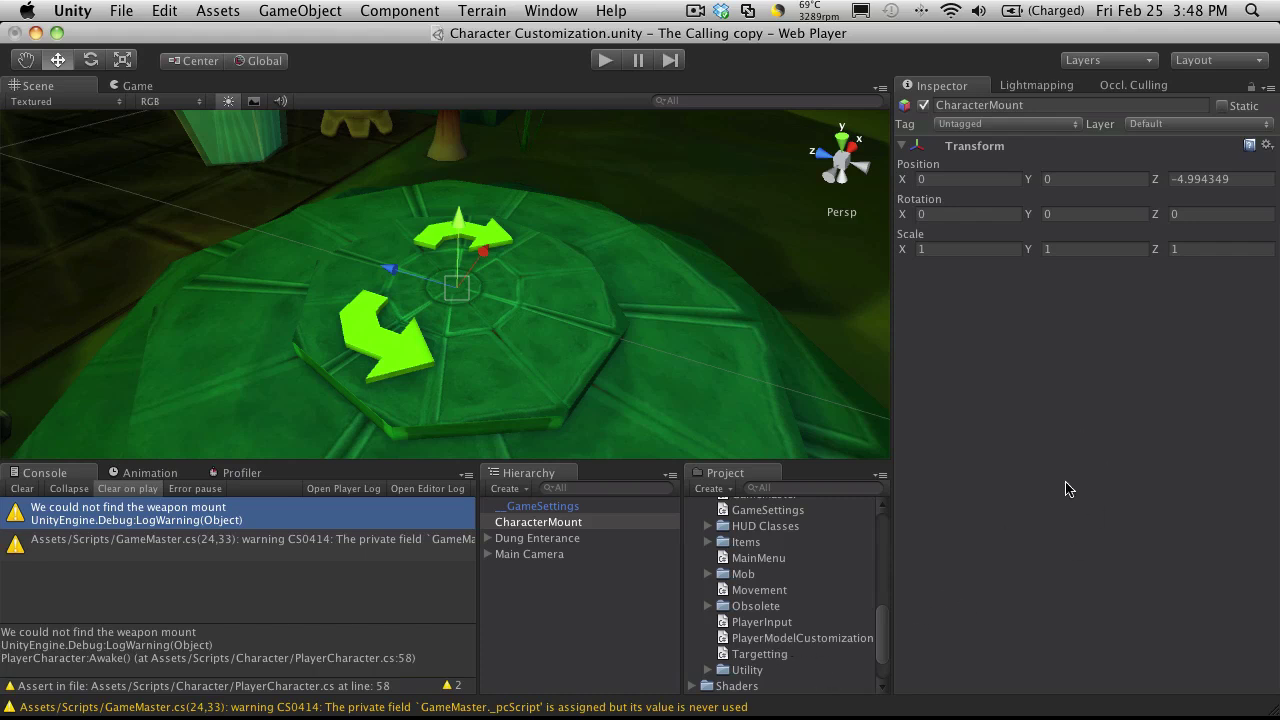
Attach the PlayerModelCustomization script to the CharacterMount object in the hierarchy and save the scene.
{"action": "left_click_drag", "start_coordinate": [762, 638], "coordinate": [585, 525]}
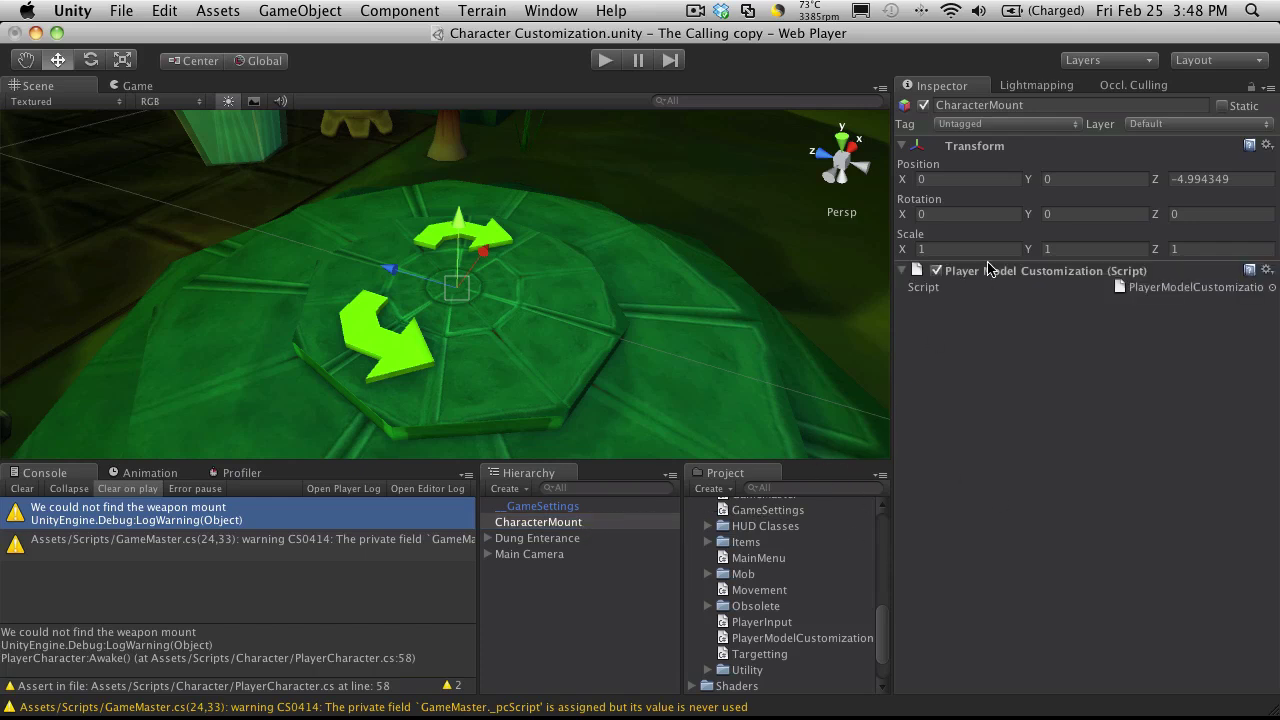
{"action": "key", "text": "super+s"}
Open the PlayerModelCustomization script in MonoDevelop and declare "private string[] pcModels;" at the start of the class.
{"action": "double_click", "coordinate": [786, 638]}
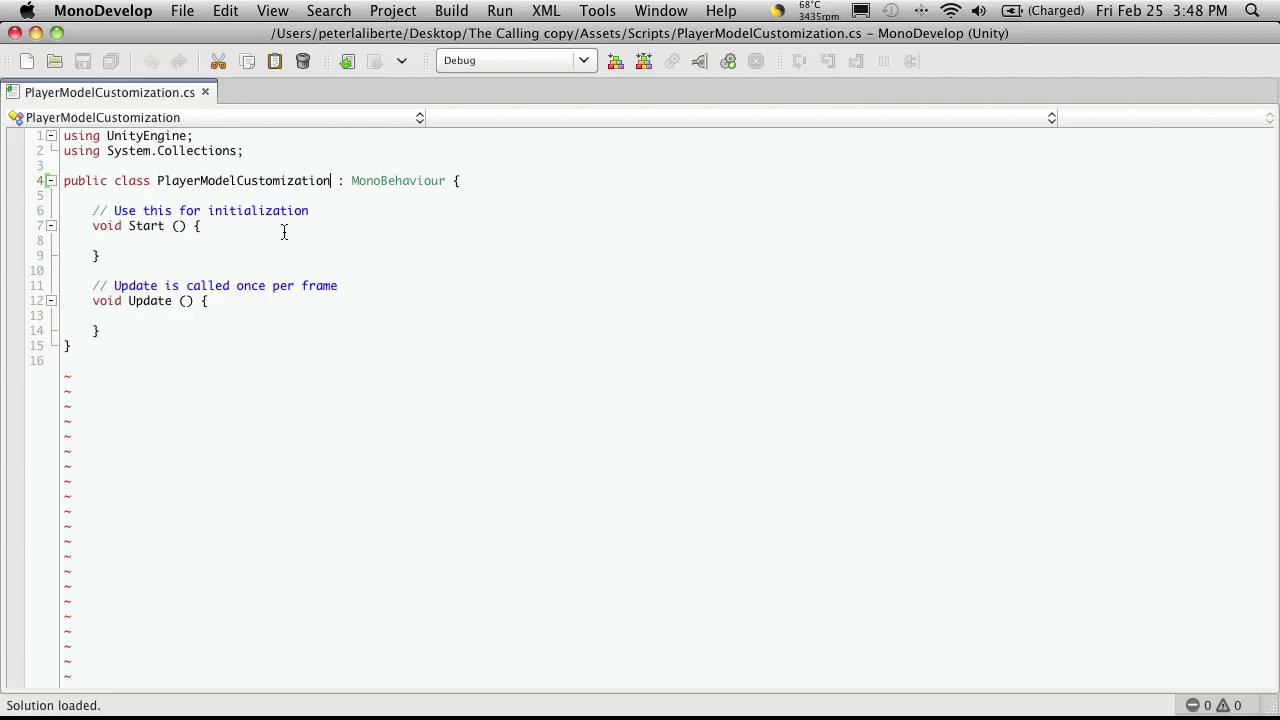
{"action": "left_click", "coordinate": [482, 180]}
{"action": "key", "text": "Return"}
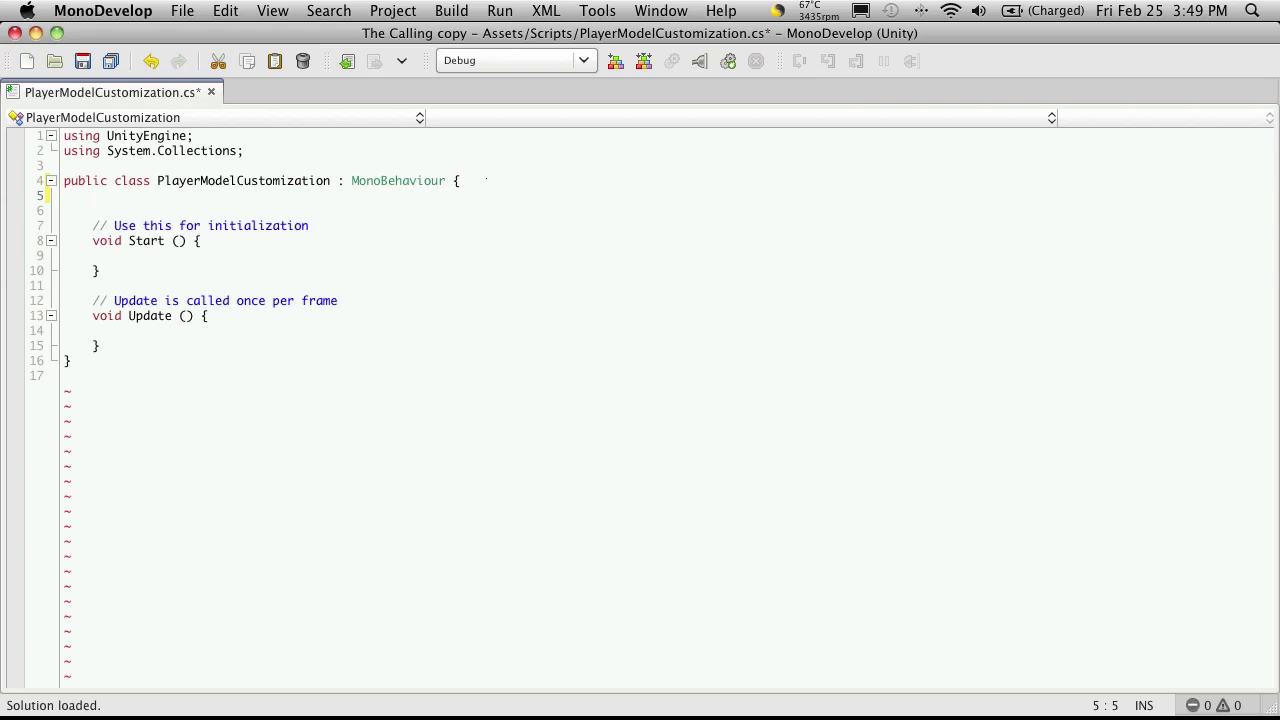
{"action": "type", "text": "private string[]"}
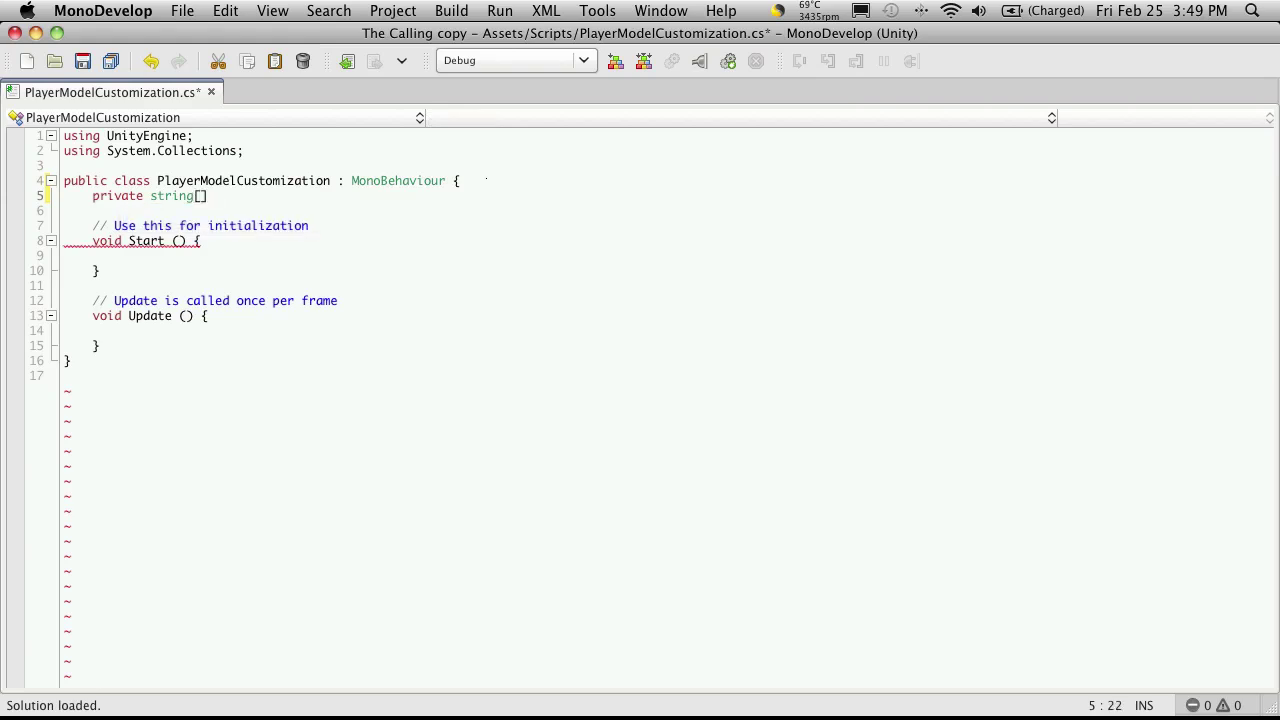
{"action": "type", "text": " pcModels;"}
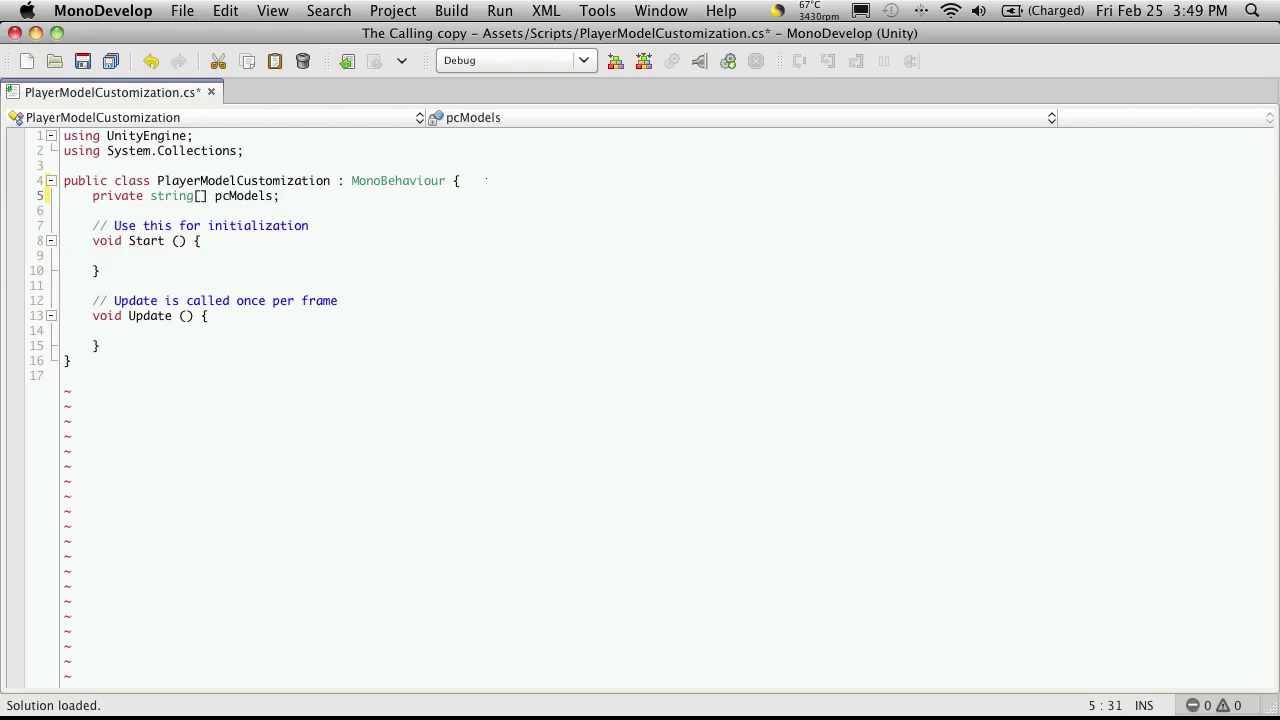
Change the access modifier of the pcModels array from private to public and save the script.
{"action": "key", "text": "Home"}
{"action": "key", "text": "shift+Right"}
{"action": "key", "text": "shift+Right"}
{"action": "key", "text": "shift+Right"}
{"action": "key", "text": "shift+Right"}
{"action": "key", "text": "shift+Right"}
{"action": "key", "text": "shift+Right"}
{"action": "key", "text": "shift+Right"}
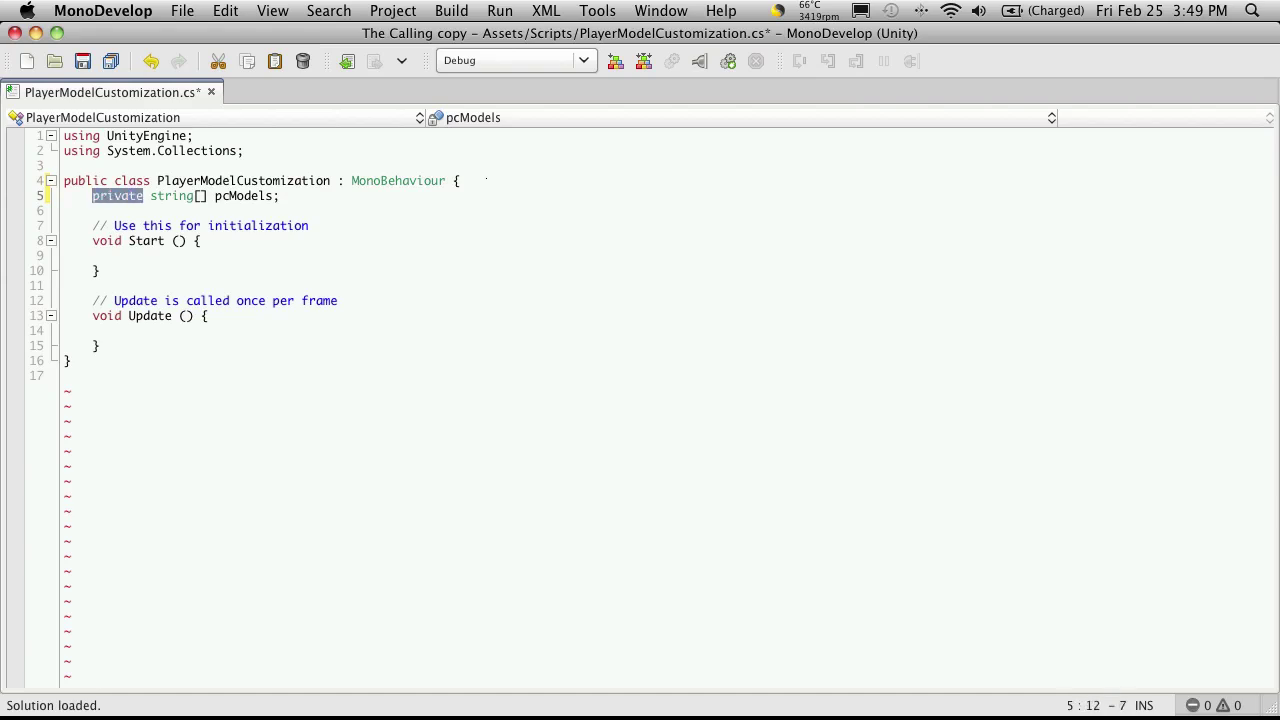
{"action": "type", "text": "public"}
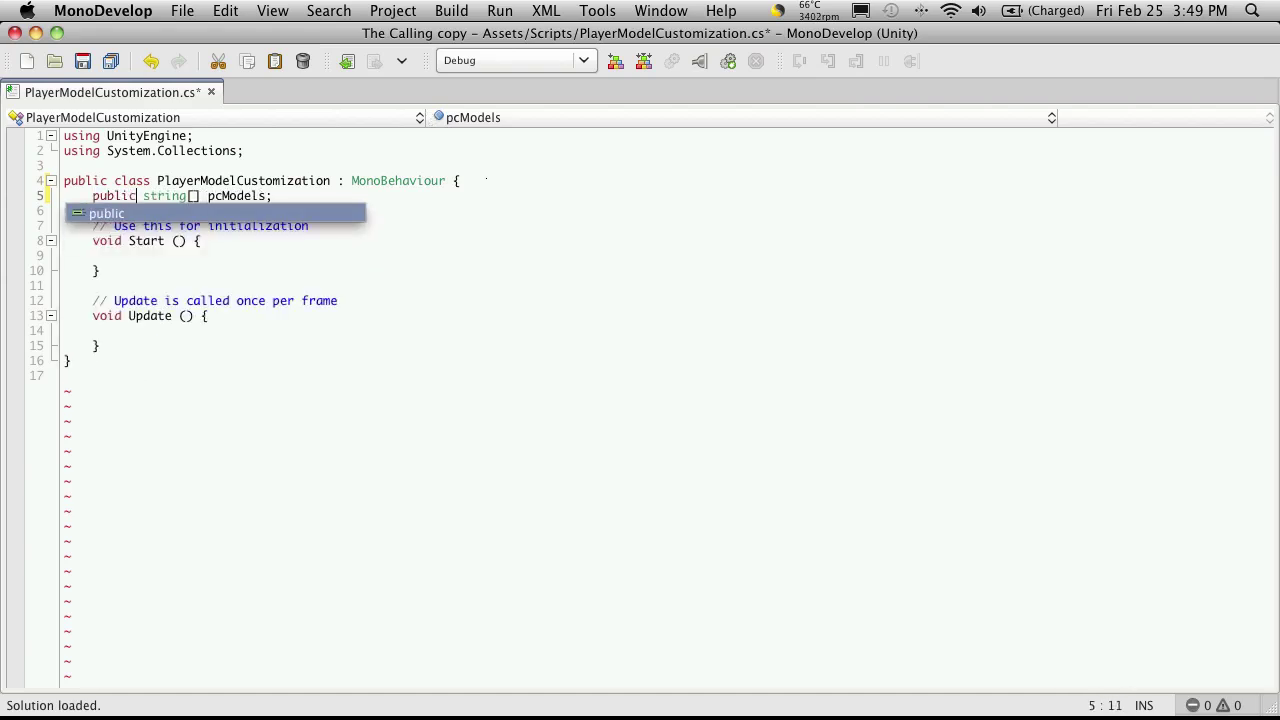
{"action": "left_click", "coordinate": [93, 210]}
{"action": "key", "text": "cmd+s"}
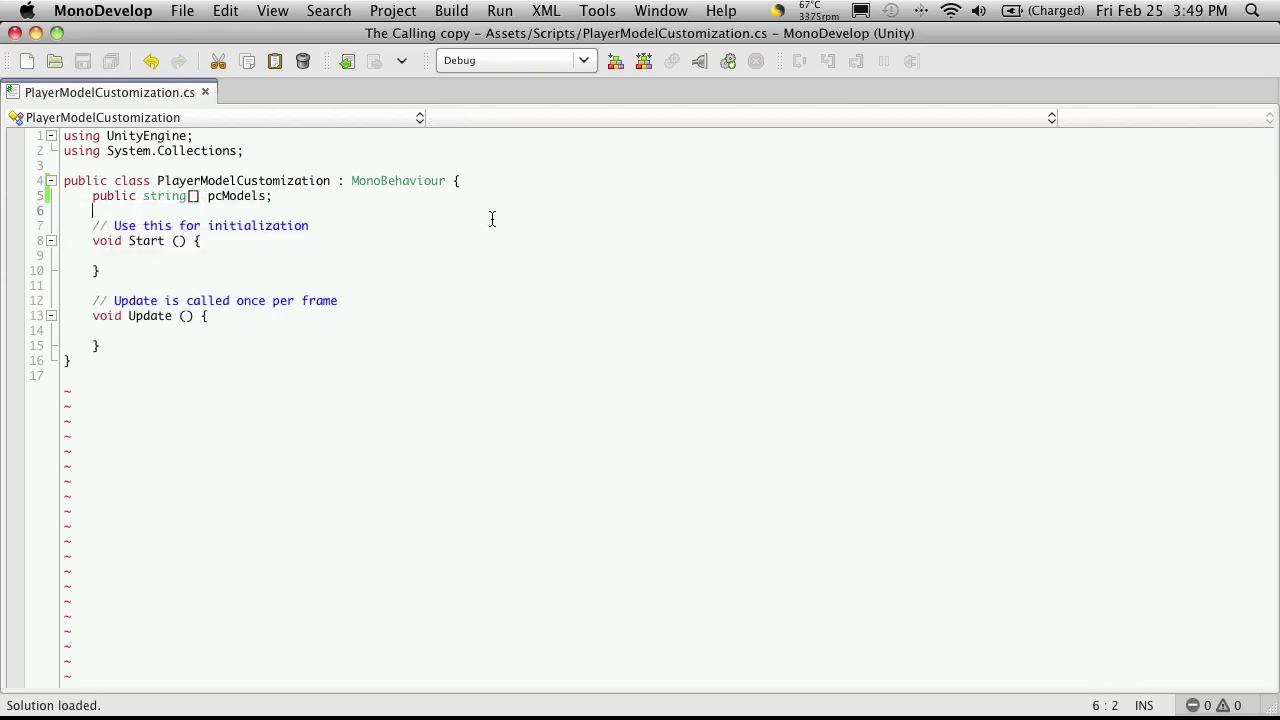
Switch back to Unity, expand the Pc Models array on CharacterMount's script component, and set its size to 2.
{"action": "key", "text": "super+Tab"}
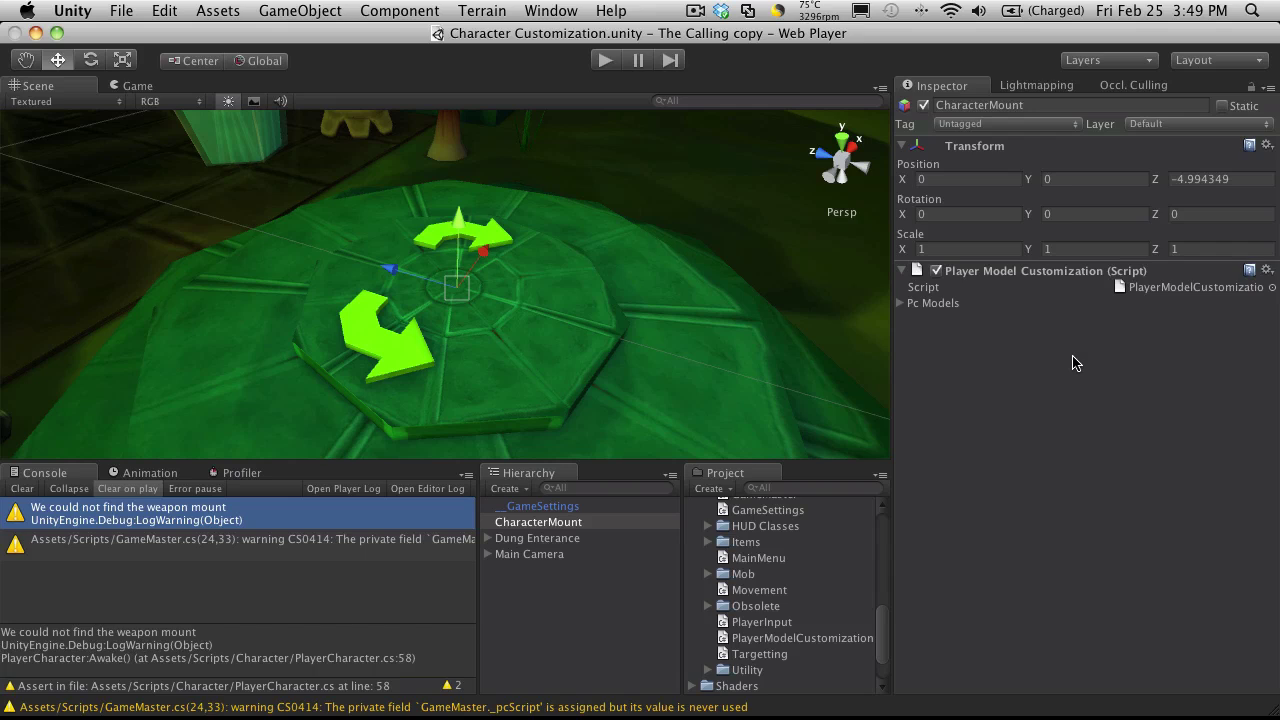
{"action": "left_click", "coordinate": [901, 303]}
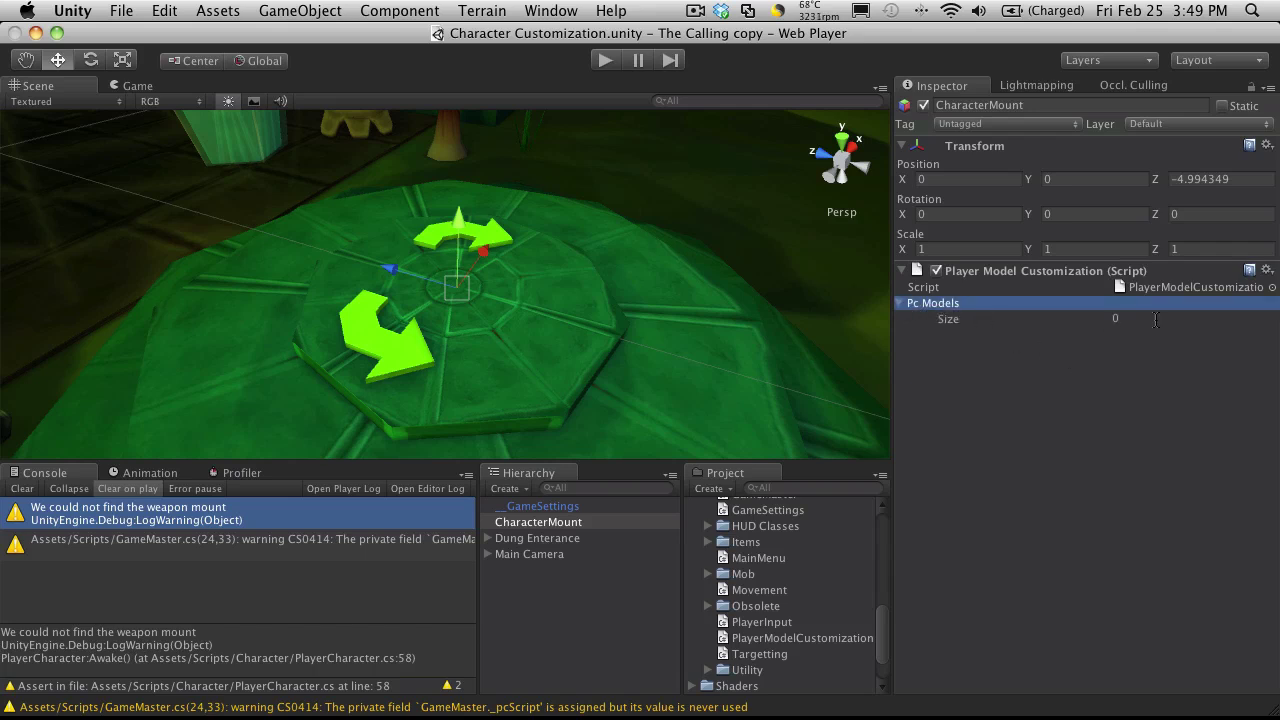
{"action": "left_click", "coordinate": [1156, 319]}
{"action": "type", "text": "2"}
{"action": "key", "text": "Return"}
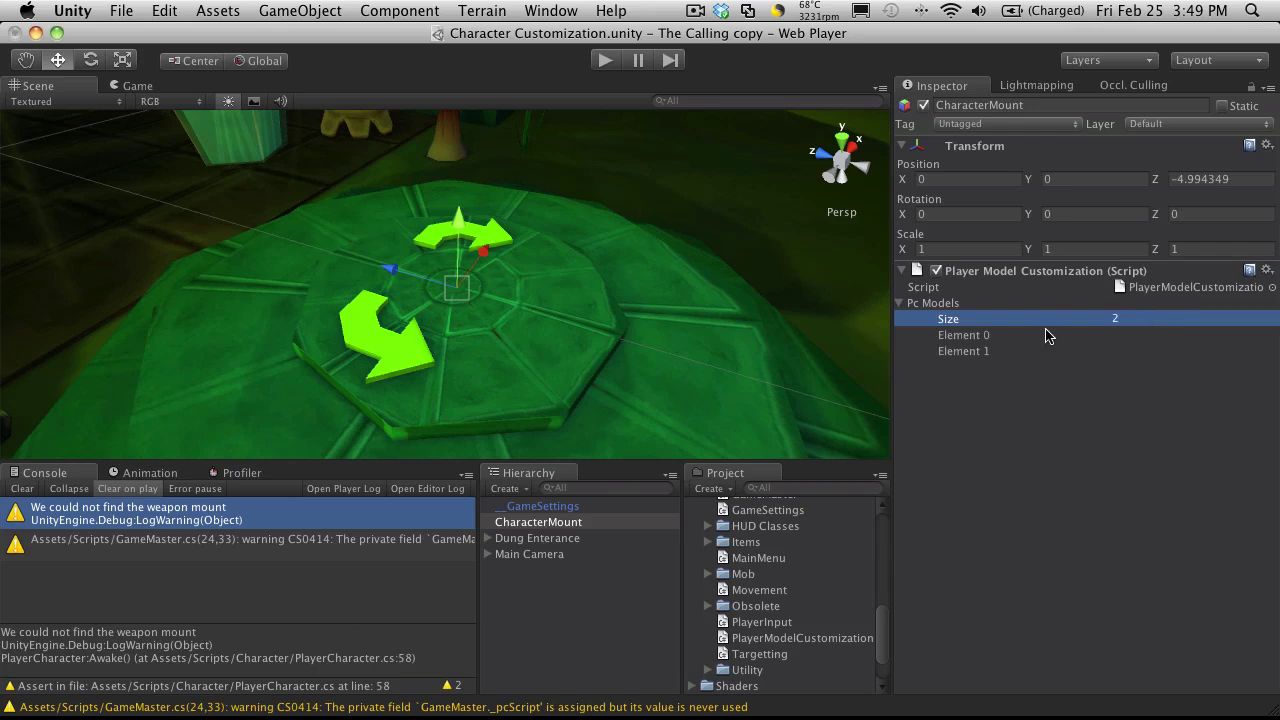
Collapse the Scripts folder in the project so the character models under Resources stay in view.
{"action": "scroll", "coordinate": [765, 603], "scroll_direction": "down", "scroll_amount": 3}
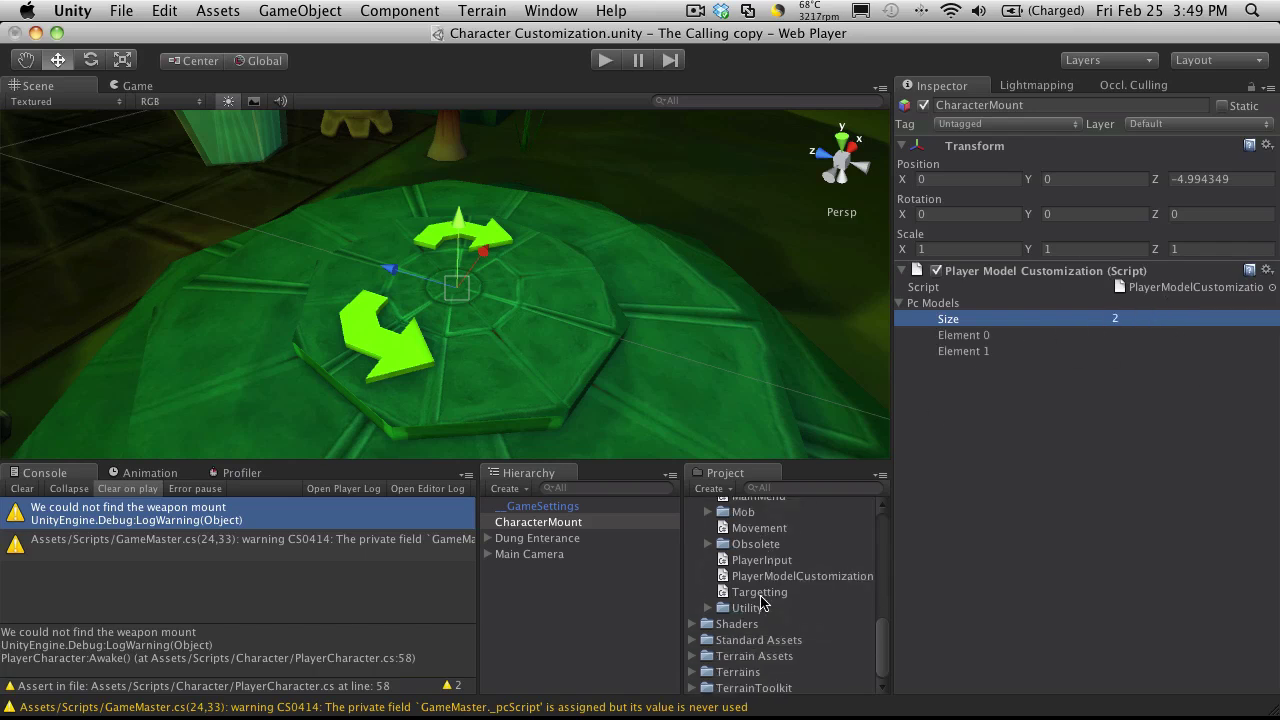
{"action": "scroll", "coordinate": [770, 640], "scroll_direction": "up", "scroll_amount": 5}
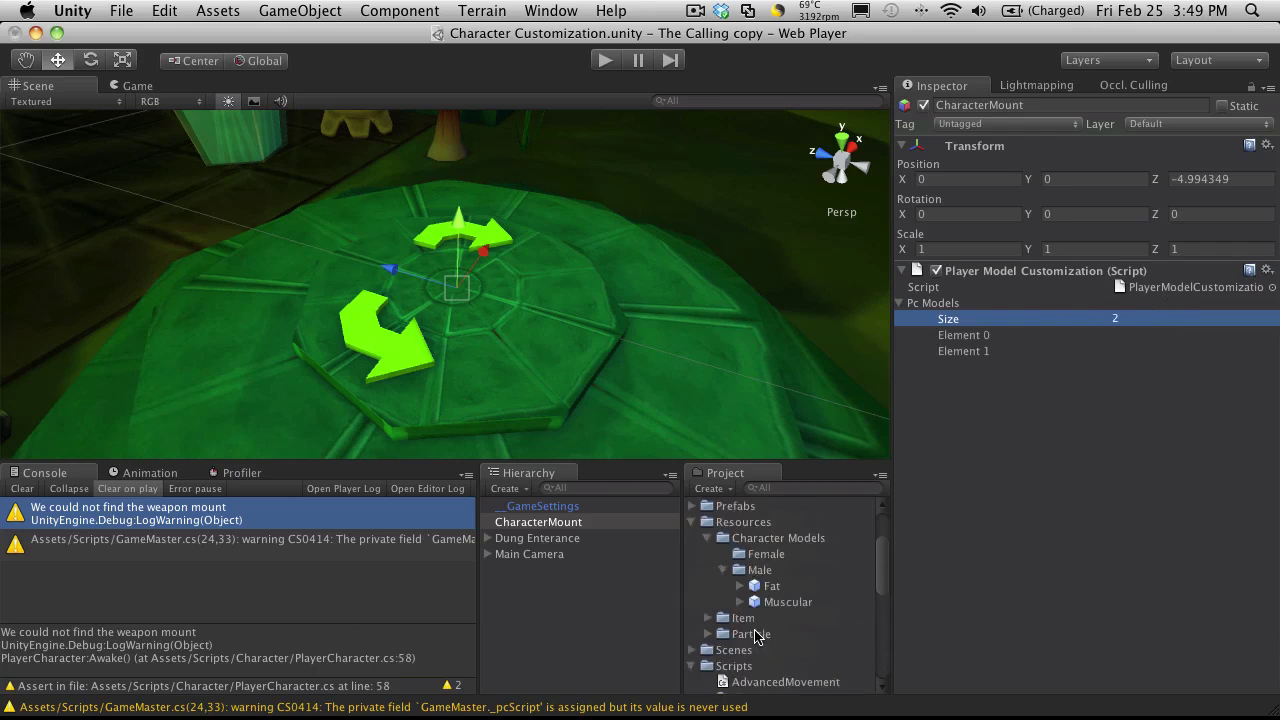
{"action": "left_click", "coordinate": [691, 666]}
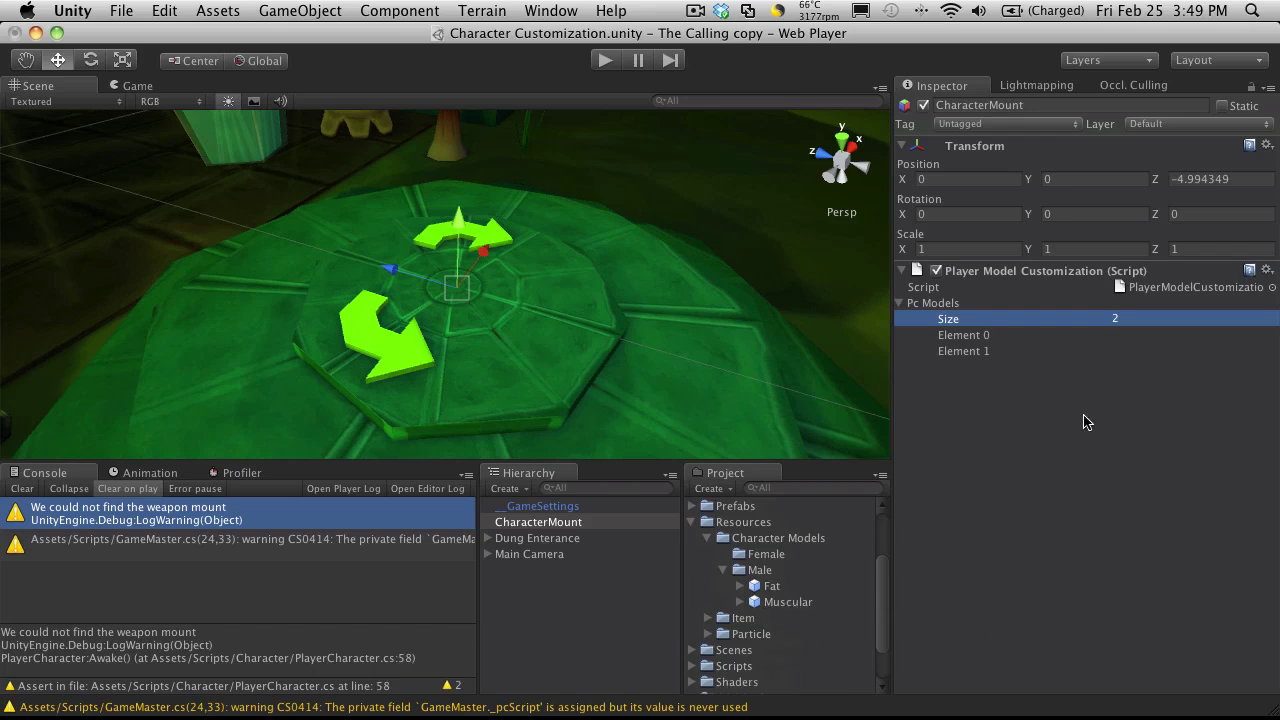
Fill the Pc Models array on CharacterMount with Fat as Element 0 and Muscular as Element 1.
{"action": "left_click", "coordinate": [1131, 337]}
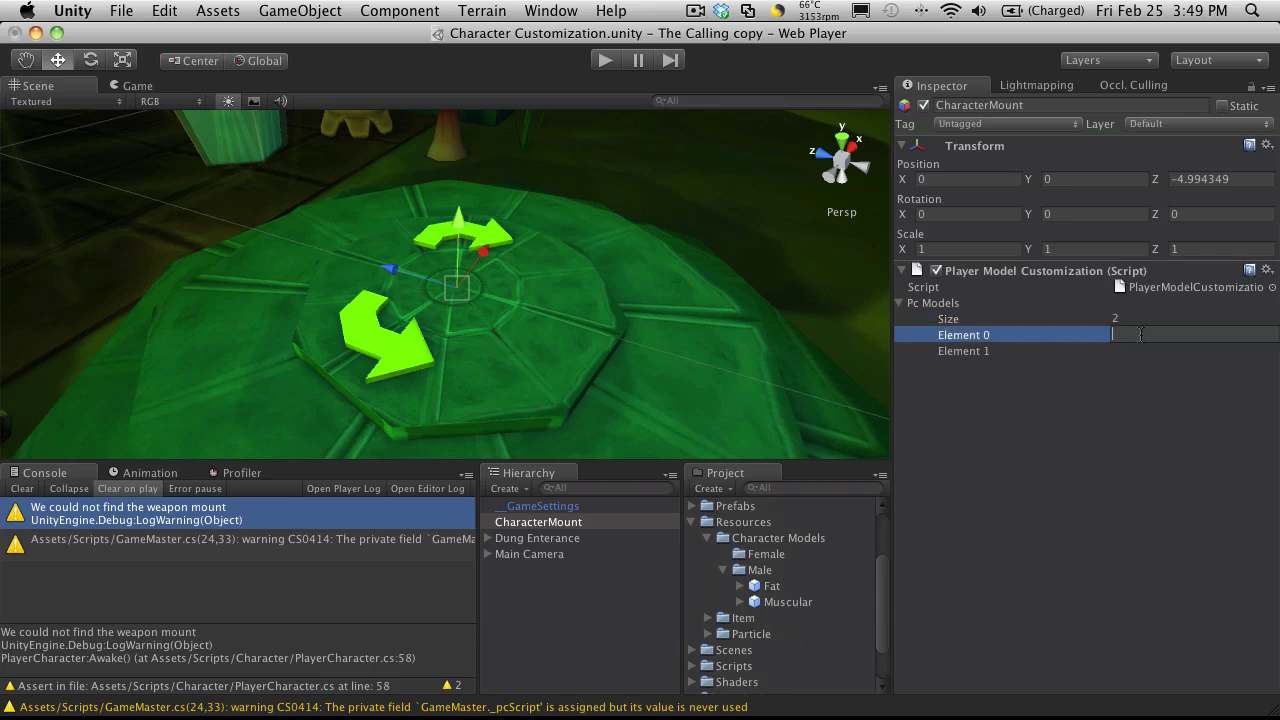
{"action": "type", "text": "Fat"}
{"action": "key", "text": "Return"}
{"action": "key", "text": "Down"}
{"action": "key", "text": "Return"}
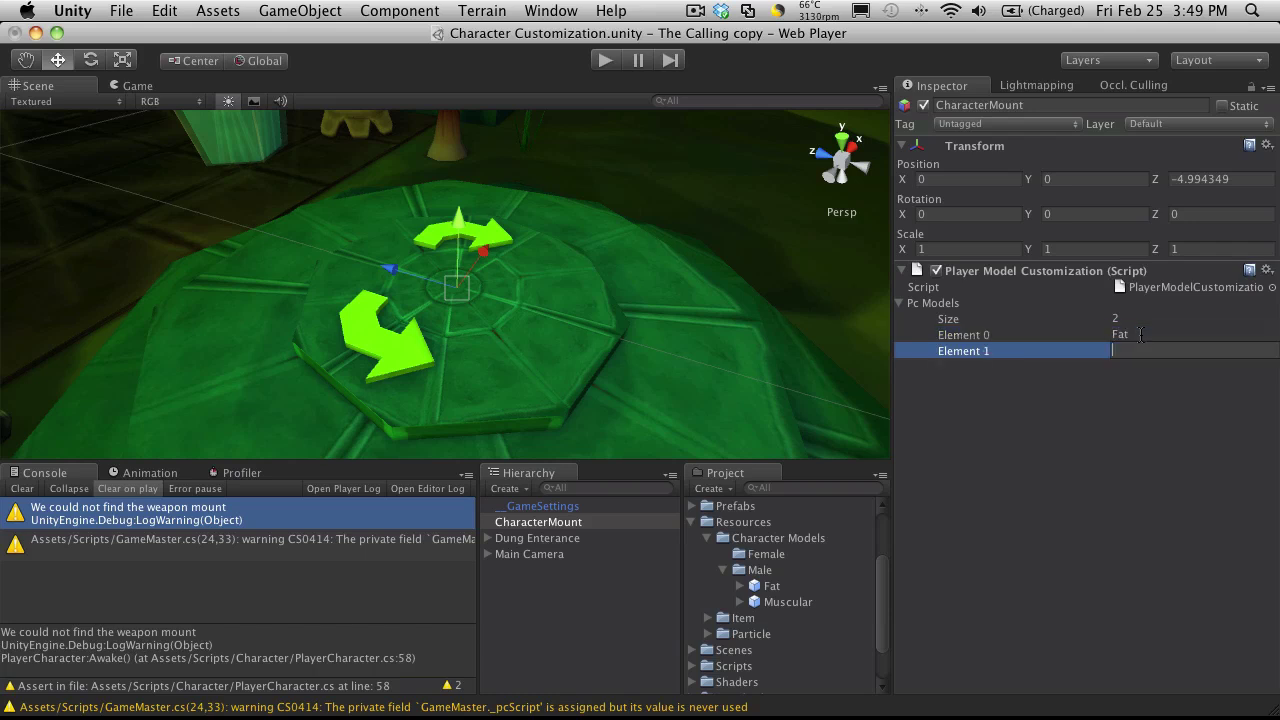
{"action": "type", "text": "Muscular"}
{"action": "key", "text": "Return"}
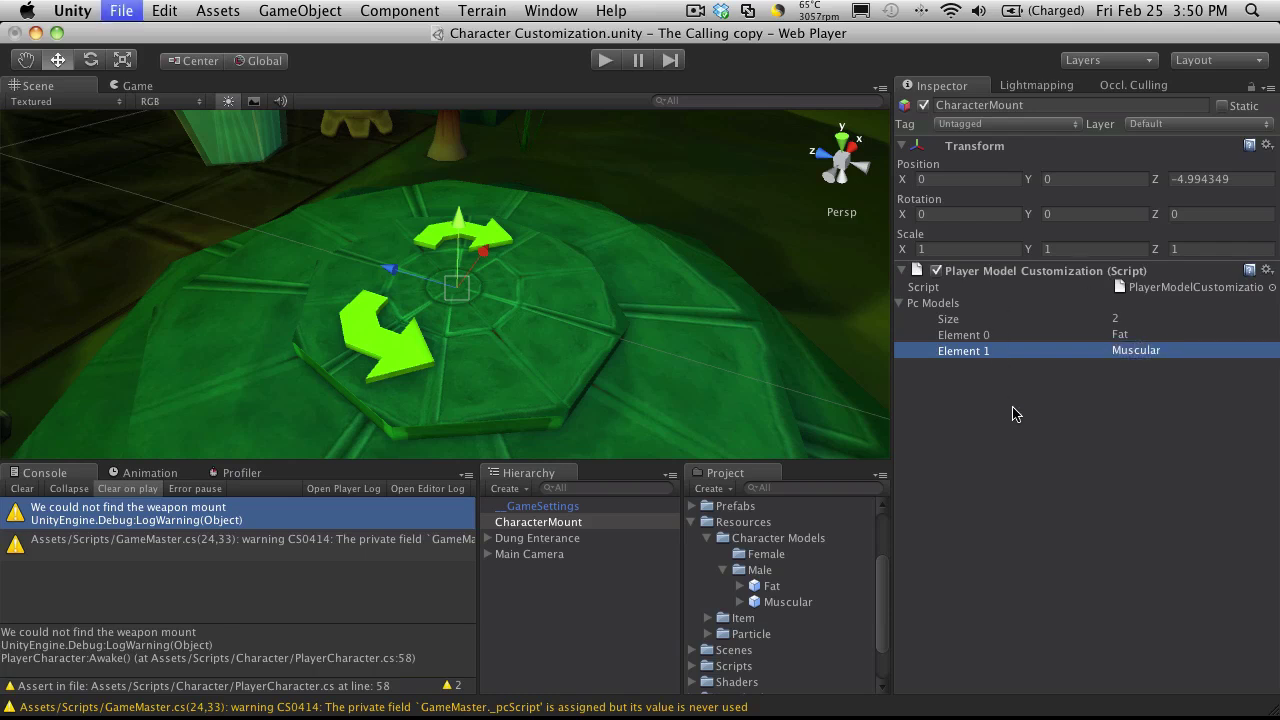
Switch to MonoDevelop and rename the pcModels array in the PlayerModelCustomization script to modelModels.
{"action": "key", "text": "super+Tab"}
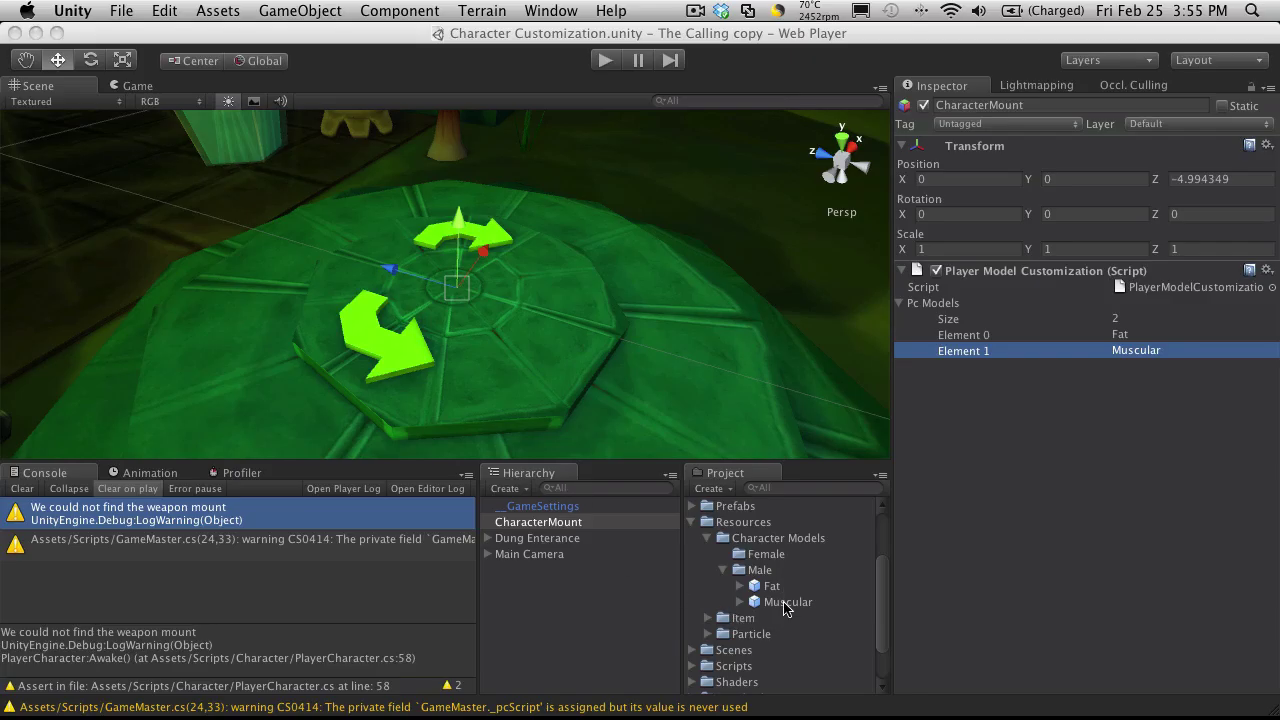
{"action": "left_click", "coordinate": [786, 607]}
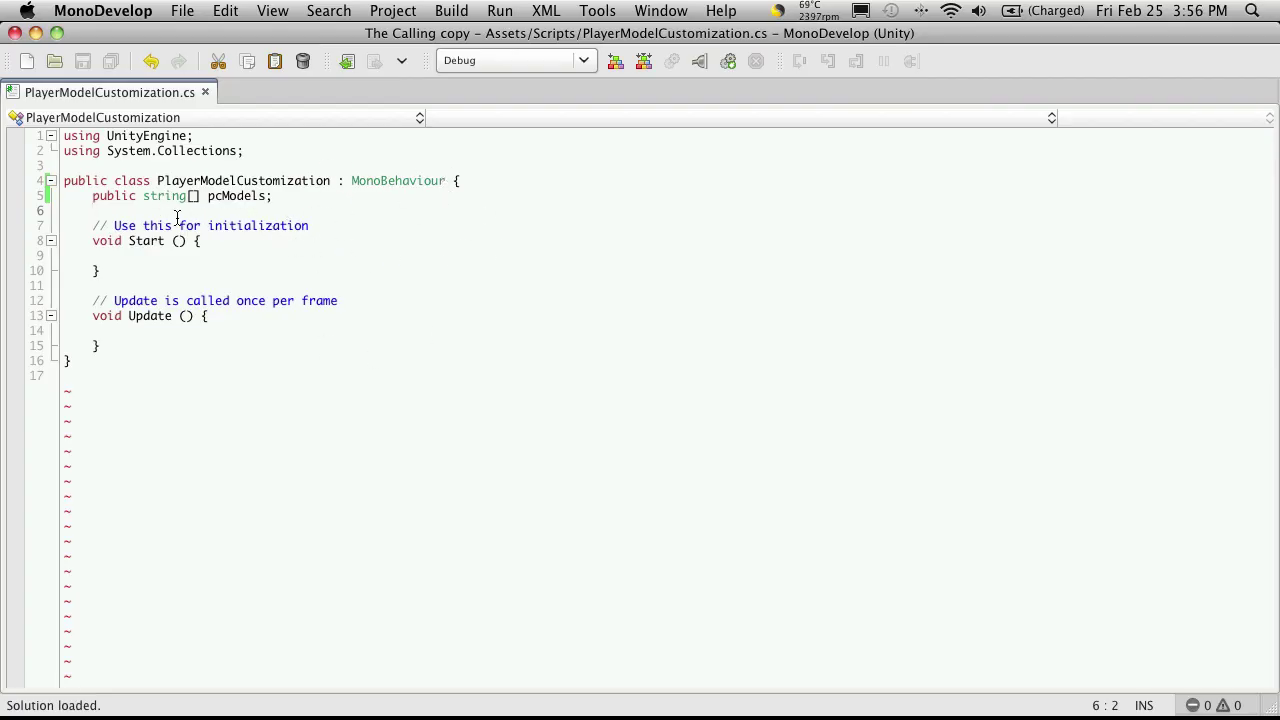
{"action": "left_click", "coordinate": [224, 196]}
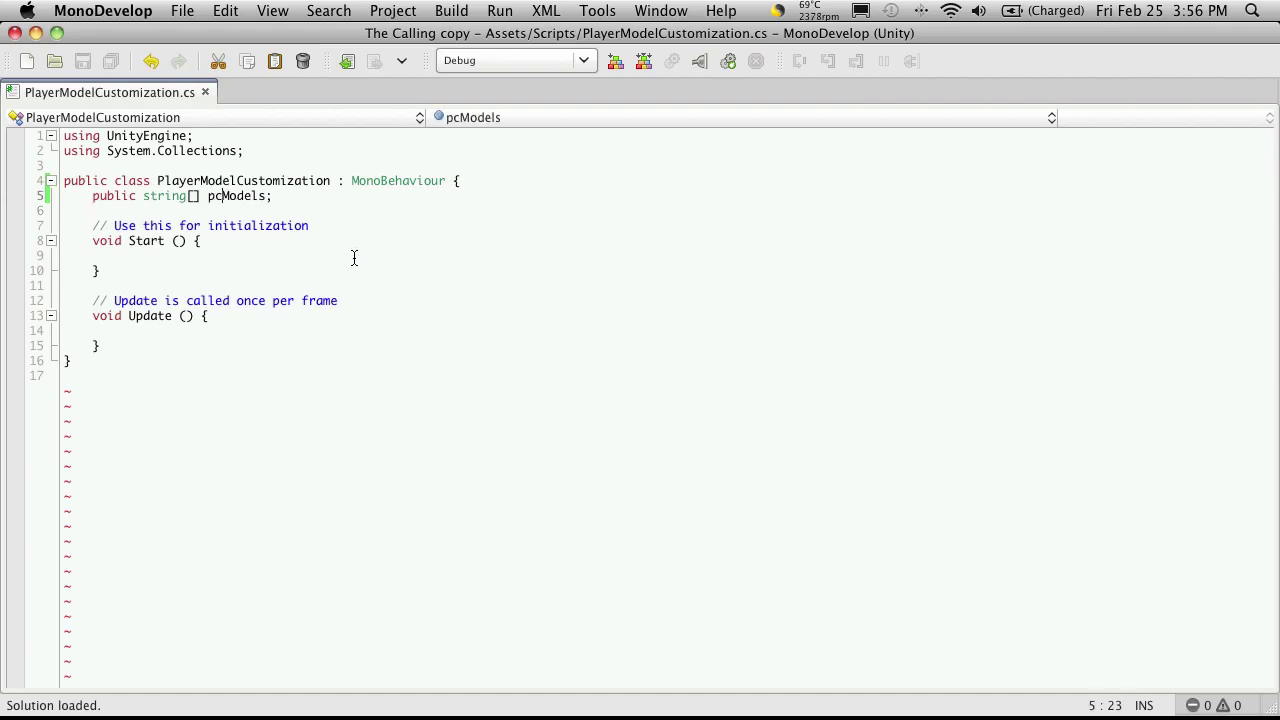
{"action": "key", "text": "BackSpace"}
{"action": "key", "text": "BackSpace"}
{"action": "type", "text": "moal"}
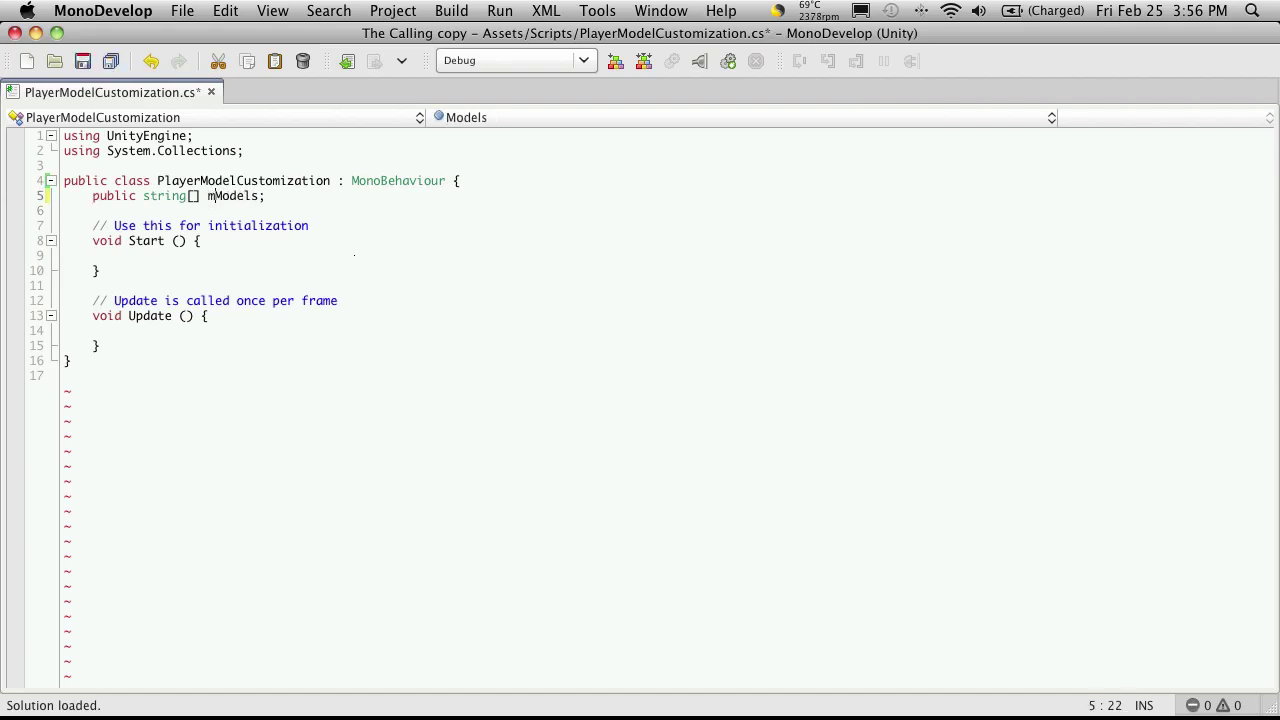
{"action": "key", "text": "BackSpace"}
{"action": "key", "text": "BackSpace"}
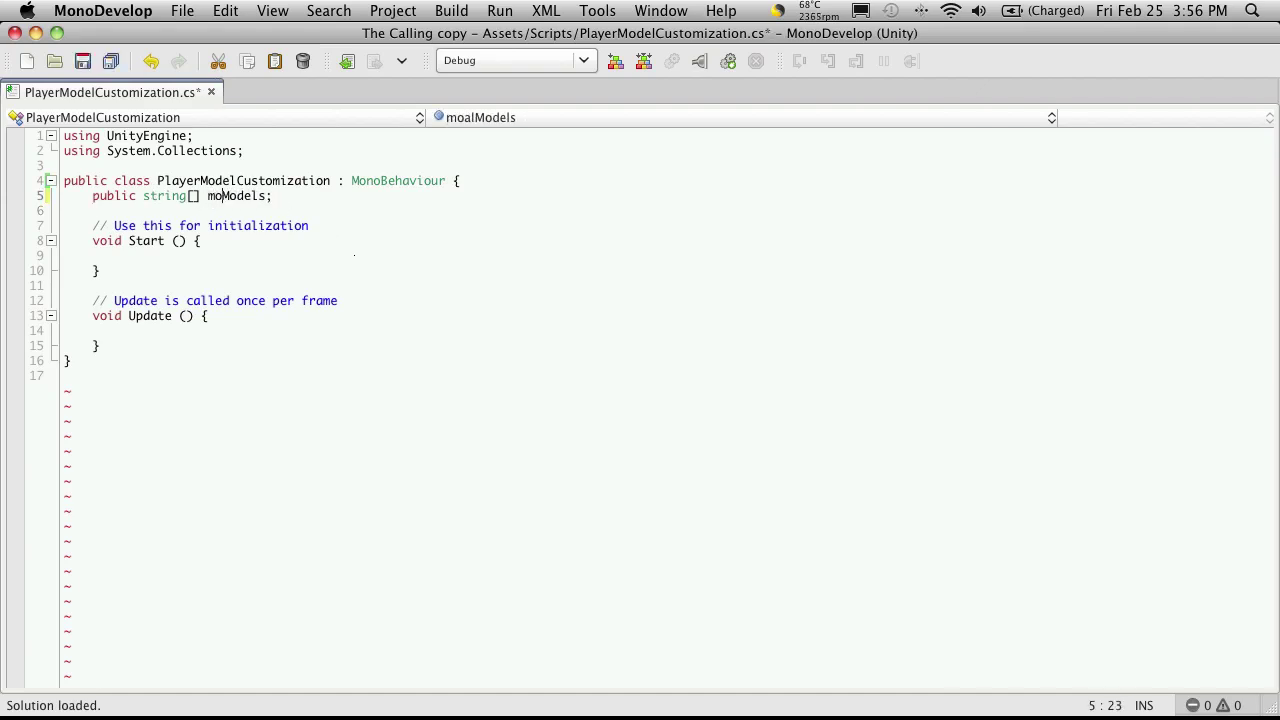
{"action": "type", "text": "del"}
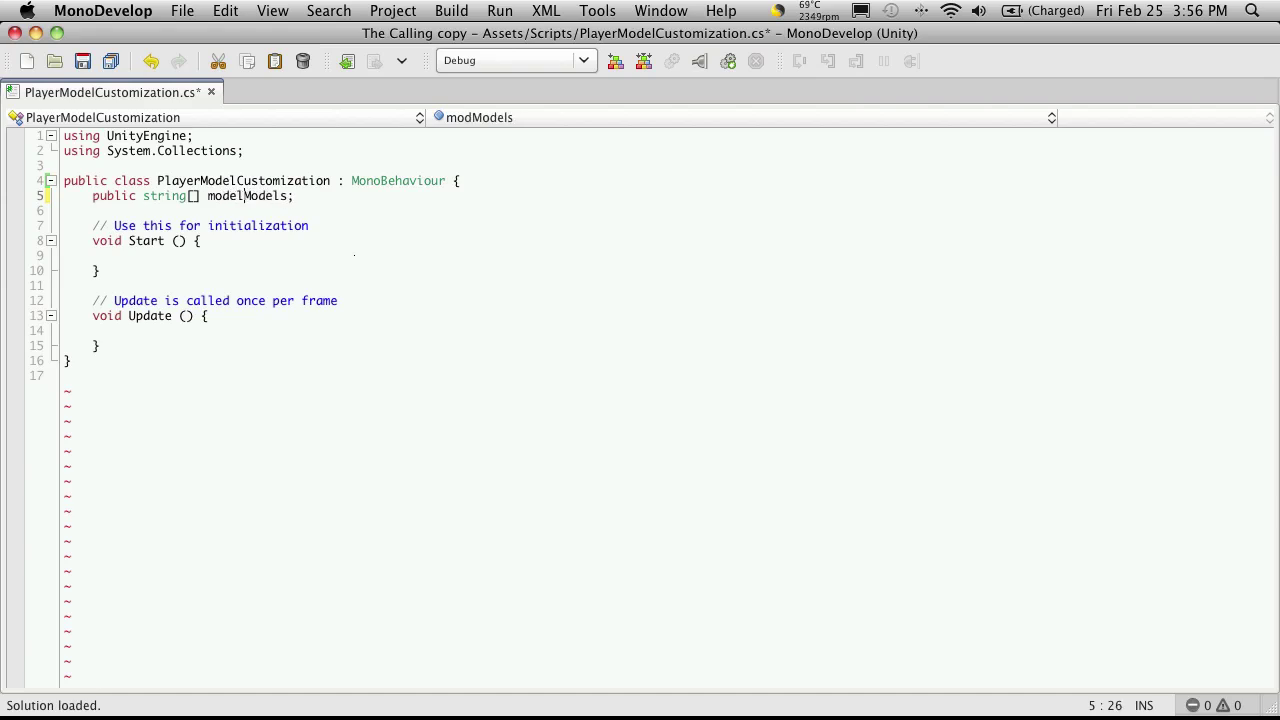
Declare "public string[] femaleModels;" on a new line below the first array and save the script.
{"action": "left_click", "coordinate": [64, 225]}
{"action": "left_click", "coordinate": [294, 195]}
{"action": "key", "text": "Return"}
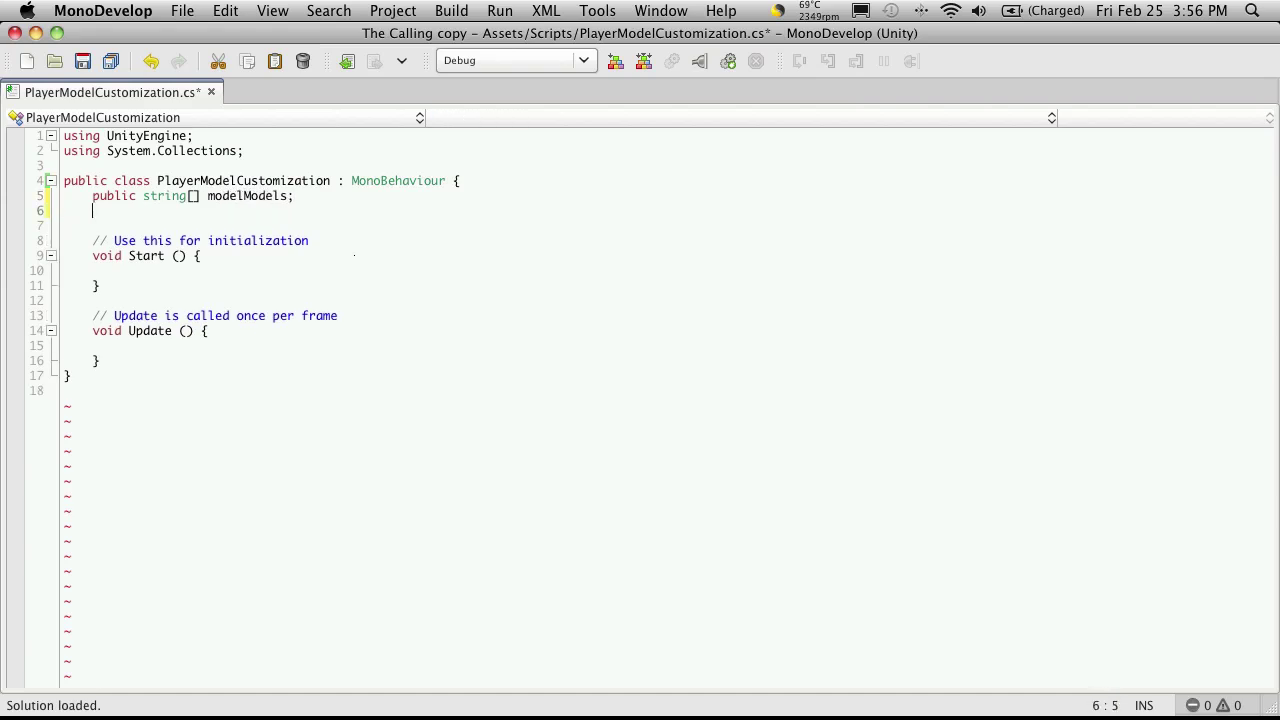
{"action": "type", "text": "pu"}
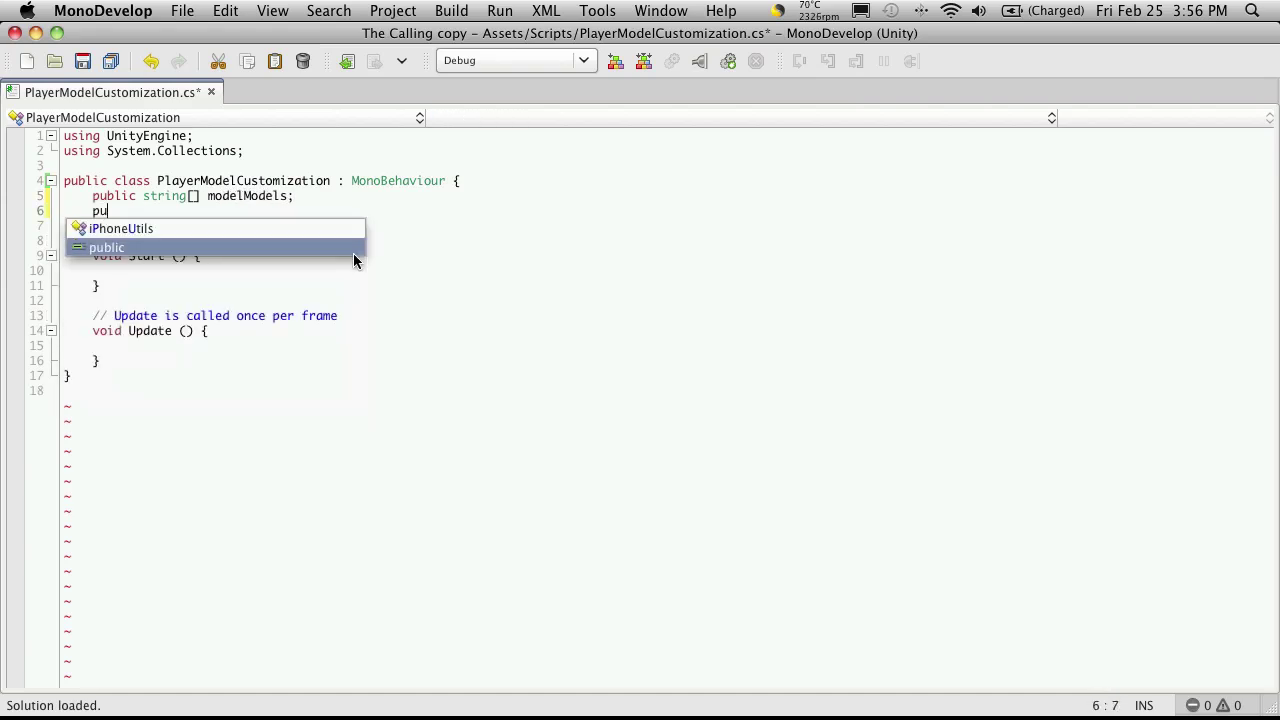
{"action": "type", "text": "blic string"}
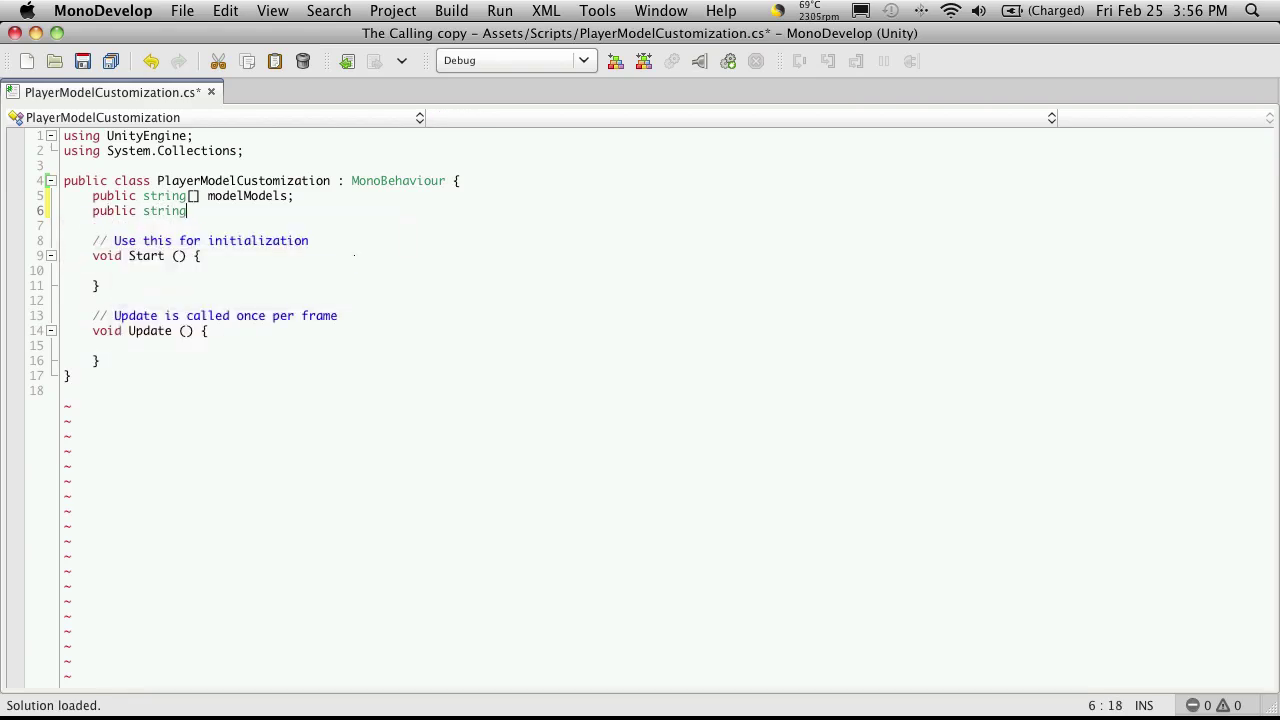
{"action": "type", "text": " [] fe"}
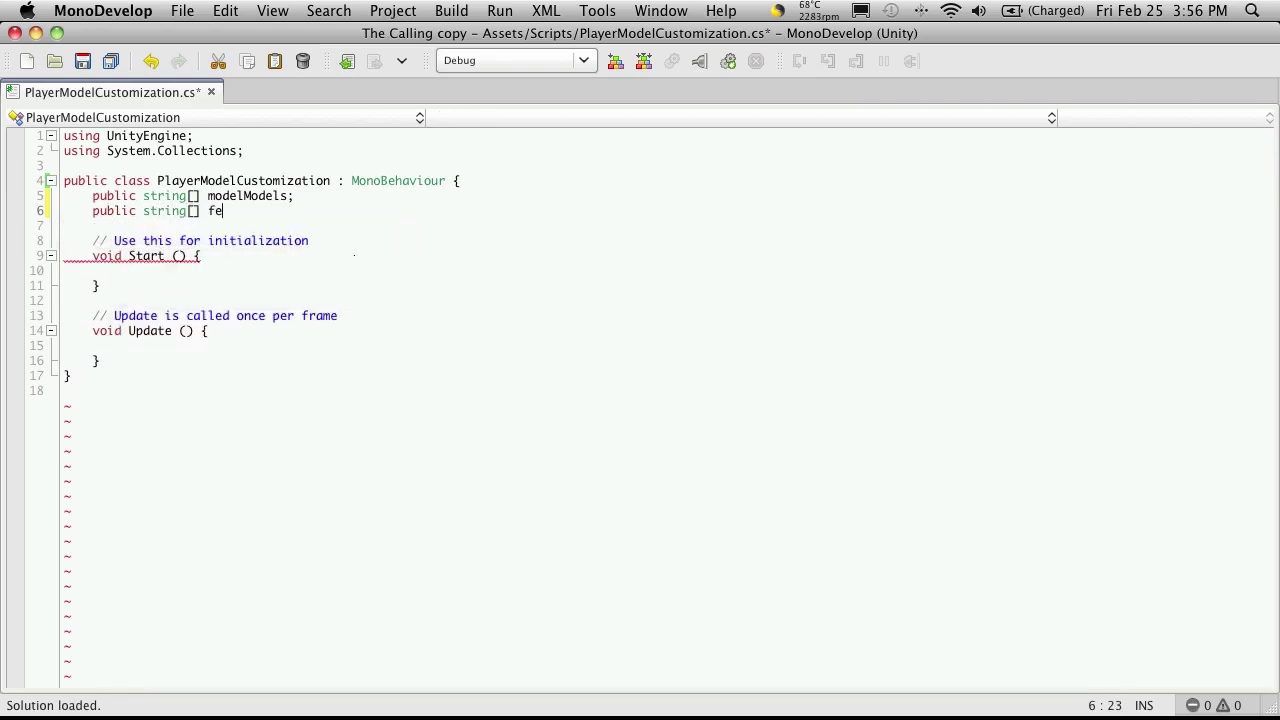
{"action": "type", "text": "mai"}
{"action": "key", "text": "BackSpace"}
{"action": "key", "text": "BackSpace"}
{"action": "type", "text": "leModel"}
{"action": "key", "text": "super+s"}
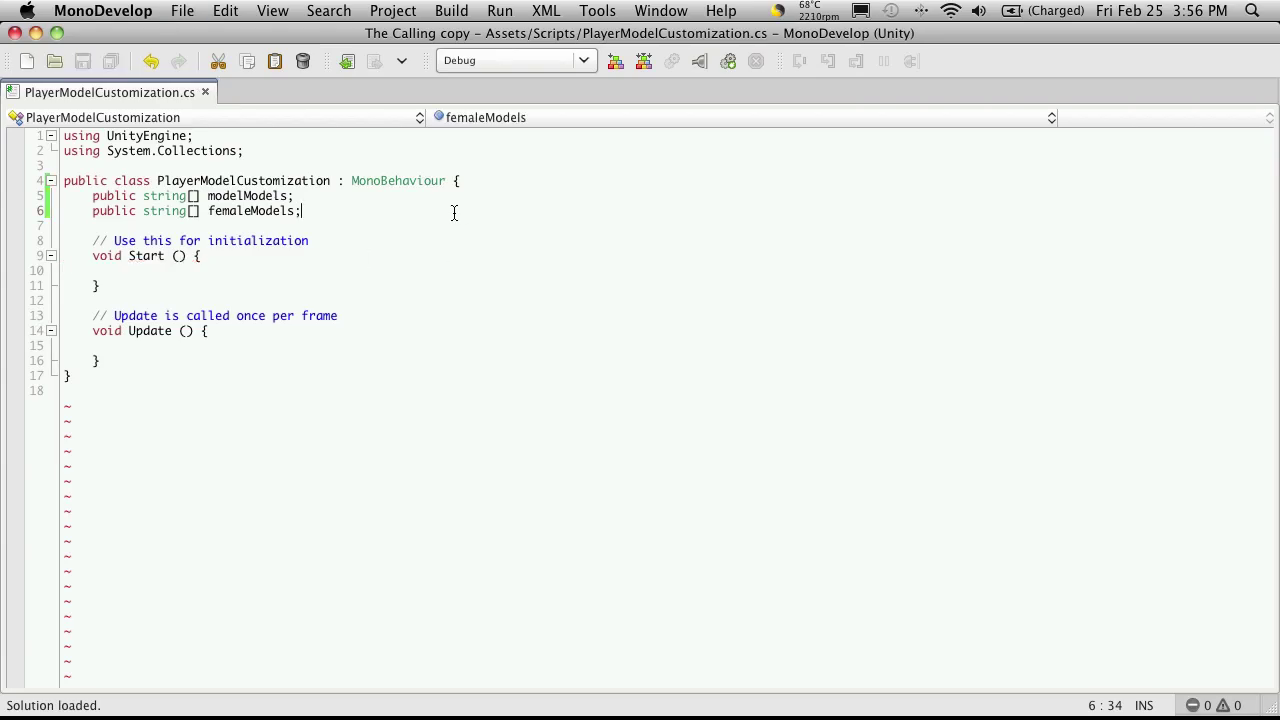
Check the array names on CharacterMount in Unity, return to MonoDevelop, rename modelModels to maleModels, and save the script.
{"action": "key", "text": "super+Tab"}
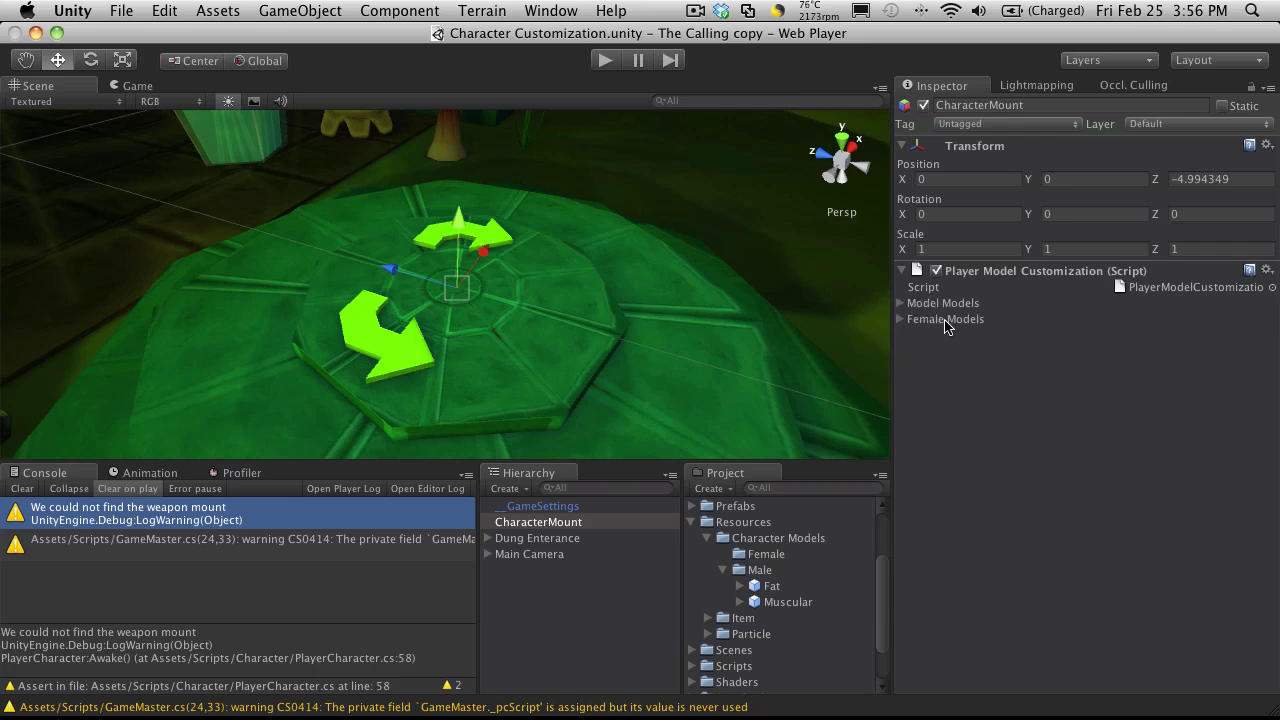
{"action": "key", "text": "super+Tab"}
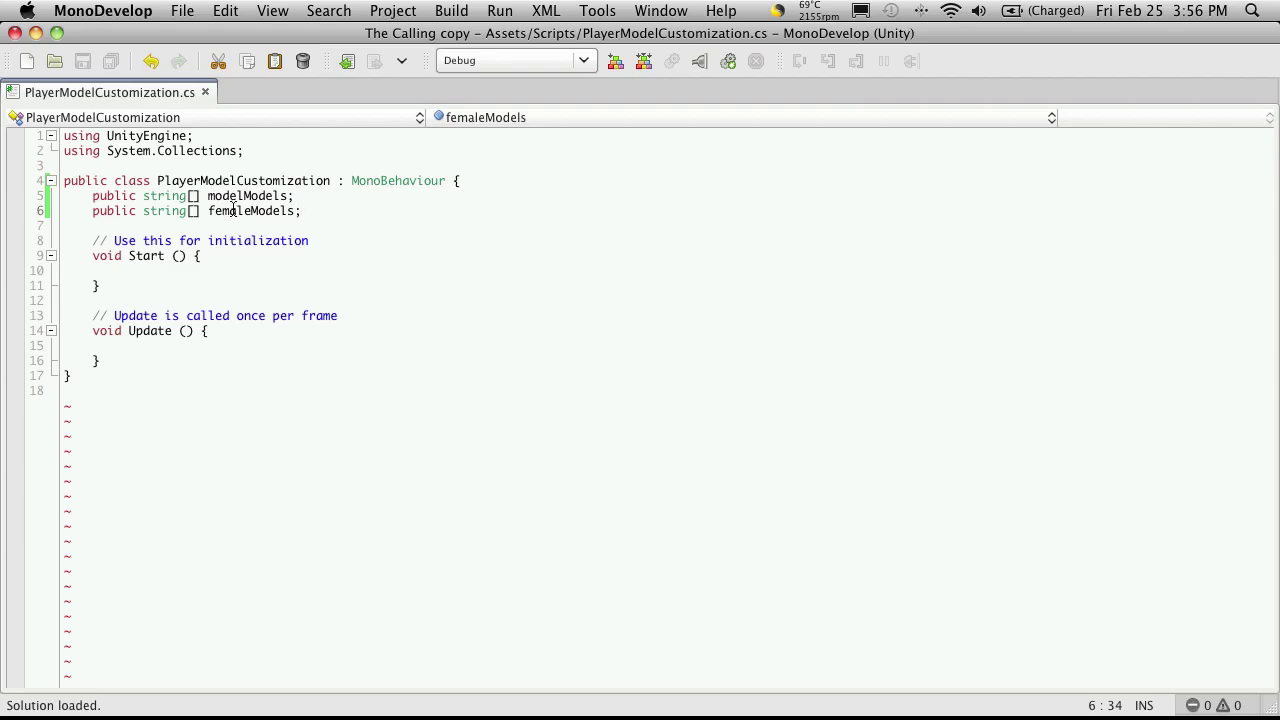
{"action": "left_click", "coordinate": [236, 197]}
{"action": "key", "text": "BackSpace"}
{"action": "key", "text": "BackSpace"}
{"action": "key", "text": "BackSpace"}
{"action": "key", "text": "BackSpace"}
{"action": "key", "text": "BackSpace"}
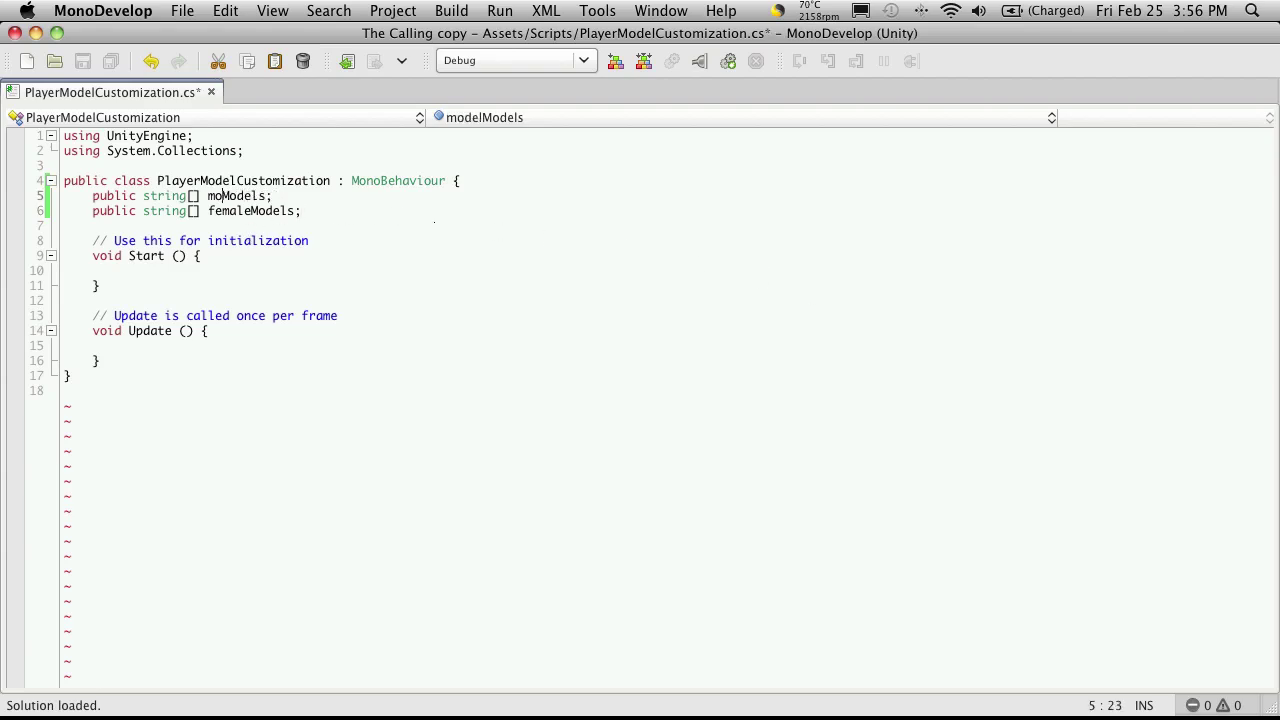
{"action": "type", "text": "male"}
{"action": "key", "text": "super+s"}
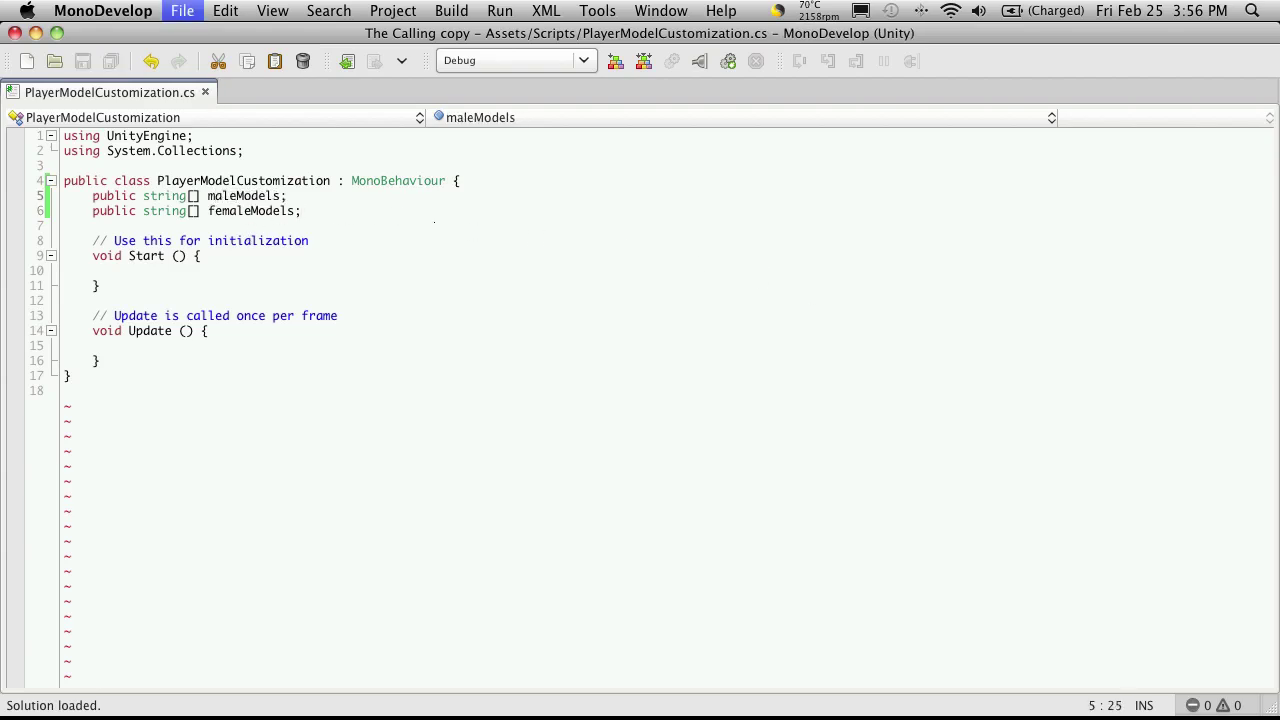
Switch back to Unity, expand the Male Models array on CharacterMount's script component, and set its size to 2.
{"action": "key", "text": "super+Tab"}
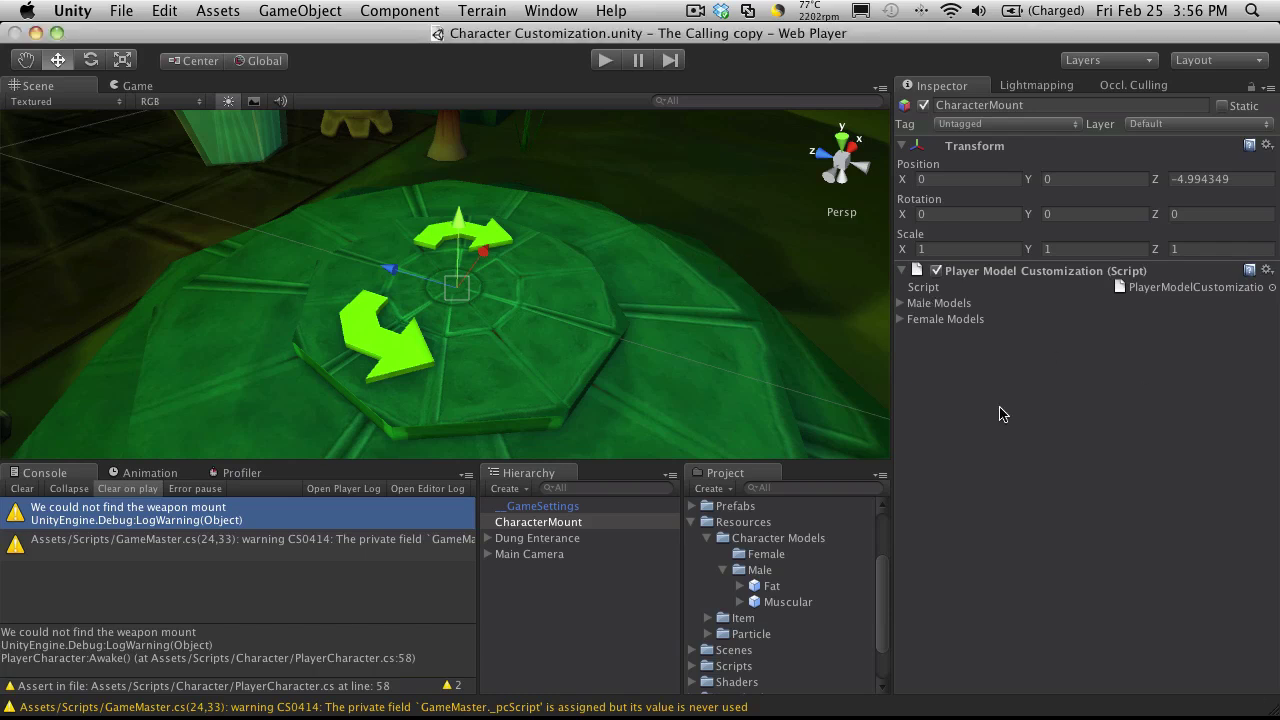
{"action": "left_click", "coordinate": [915, 303]}
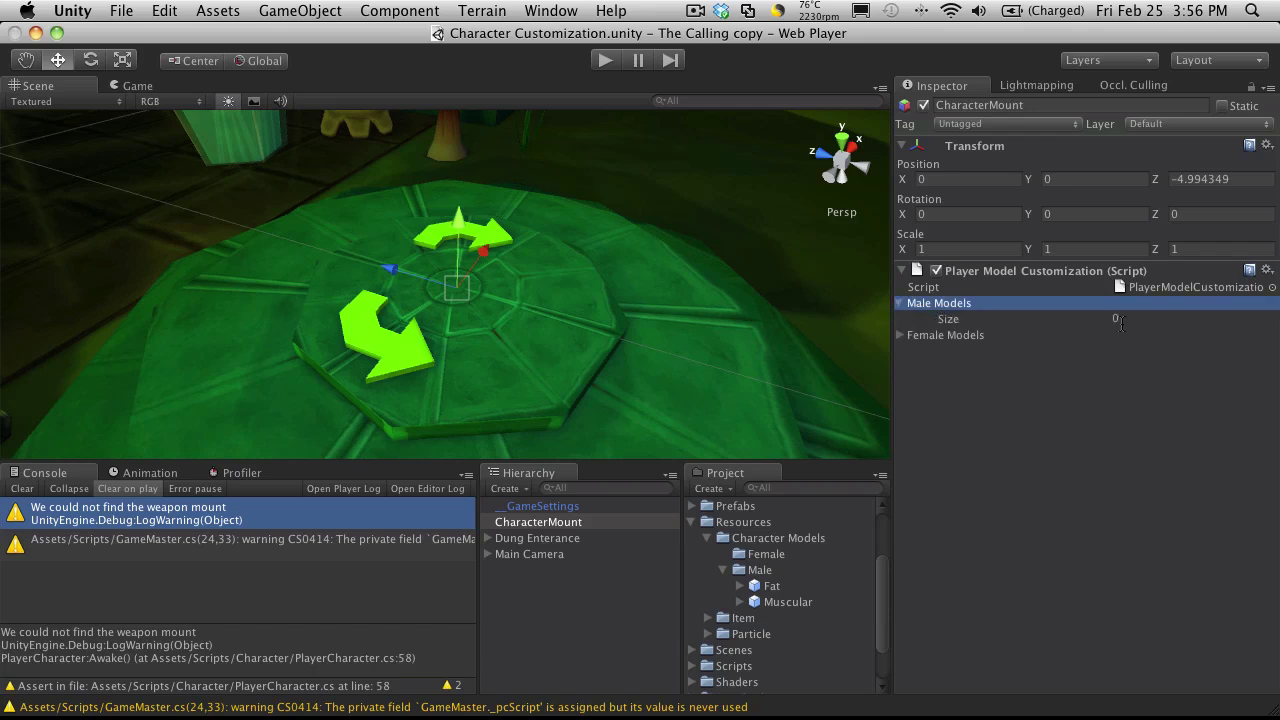
{"action": "left_click", "coordinate": [1120, 319]}
{"action": "type", "text": "2"}
{"action": "key", "text": "Return"}
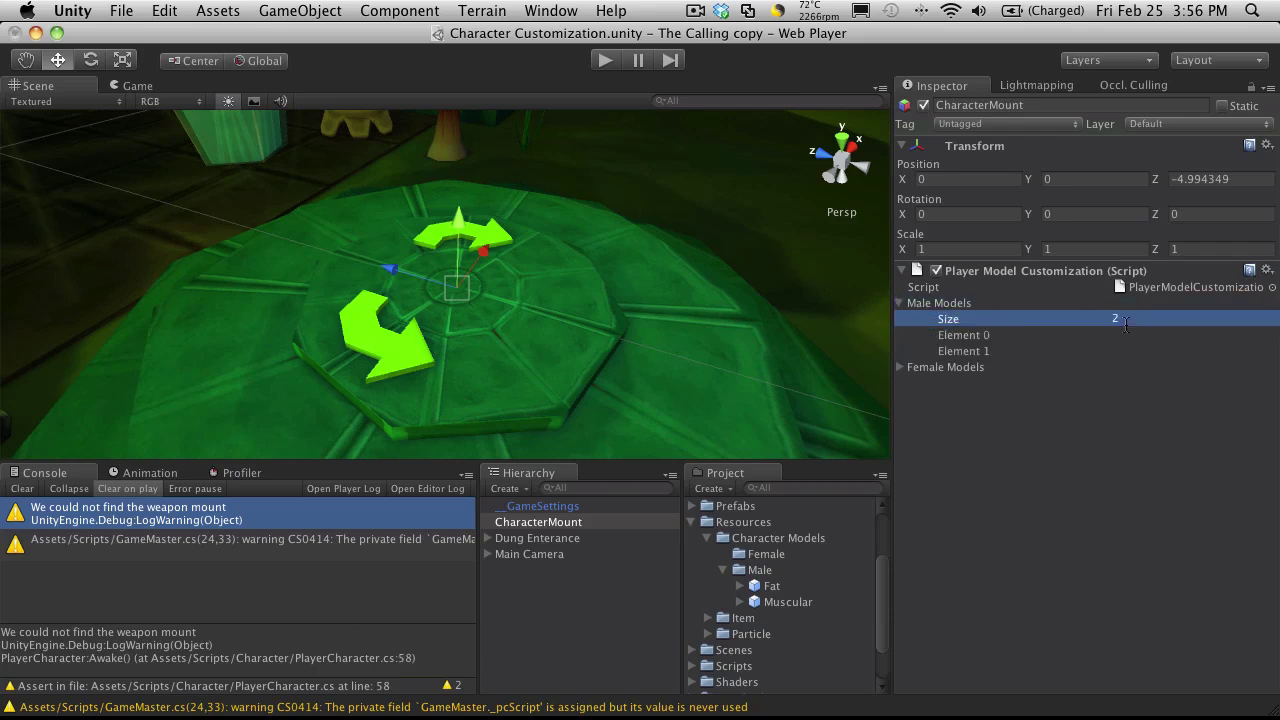
Set Element 0 of the Male Models array to Fat and Element 1 to Muscular.
{"action": "left_click", "coordinate": [1131, 335]}
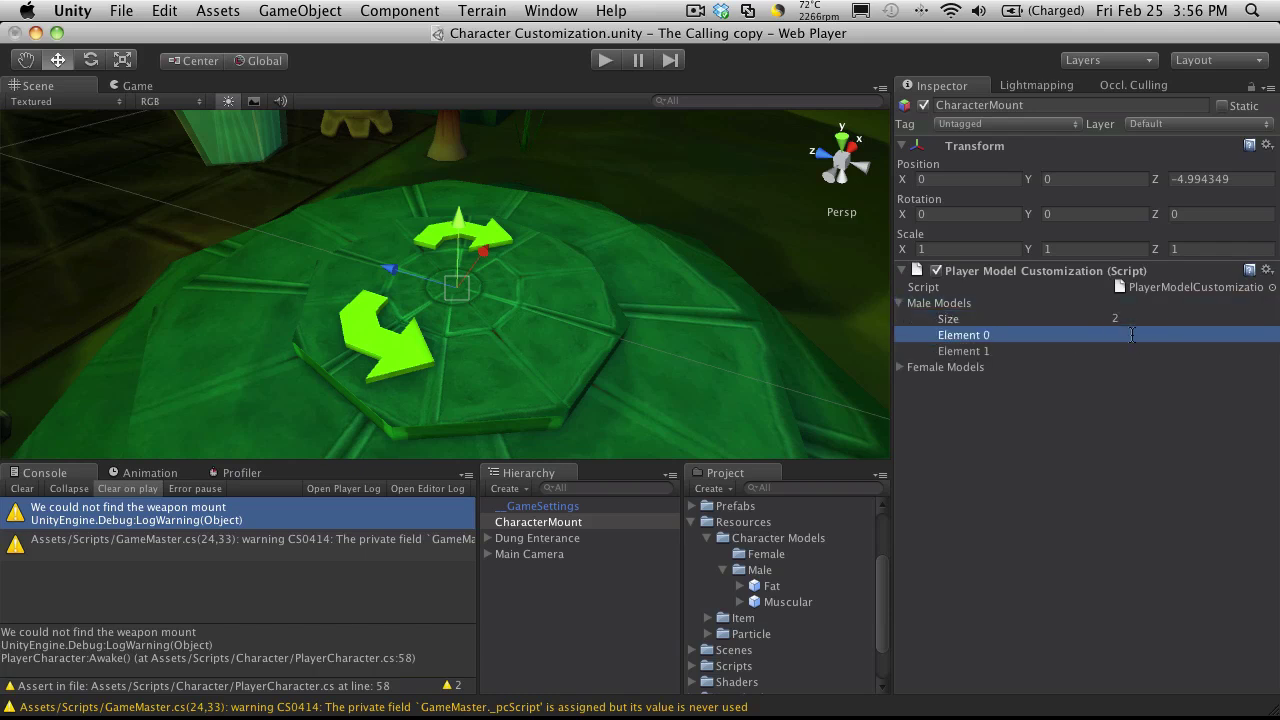
{"action": "type", "text": "Fat"}
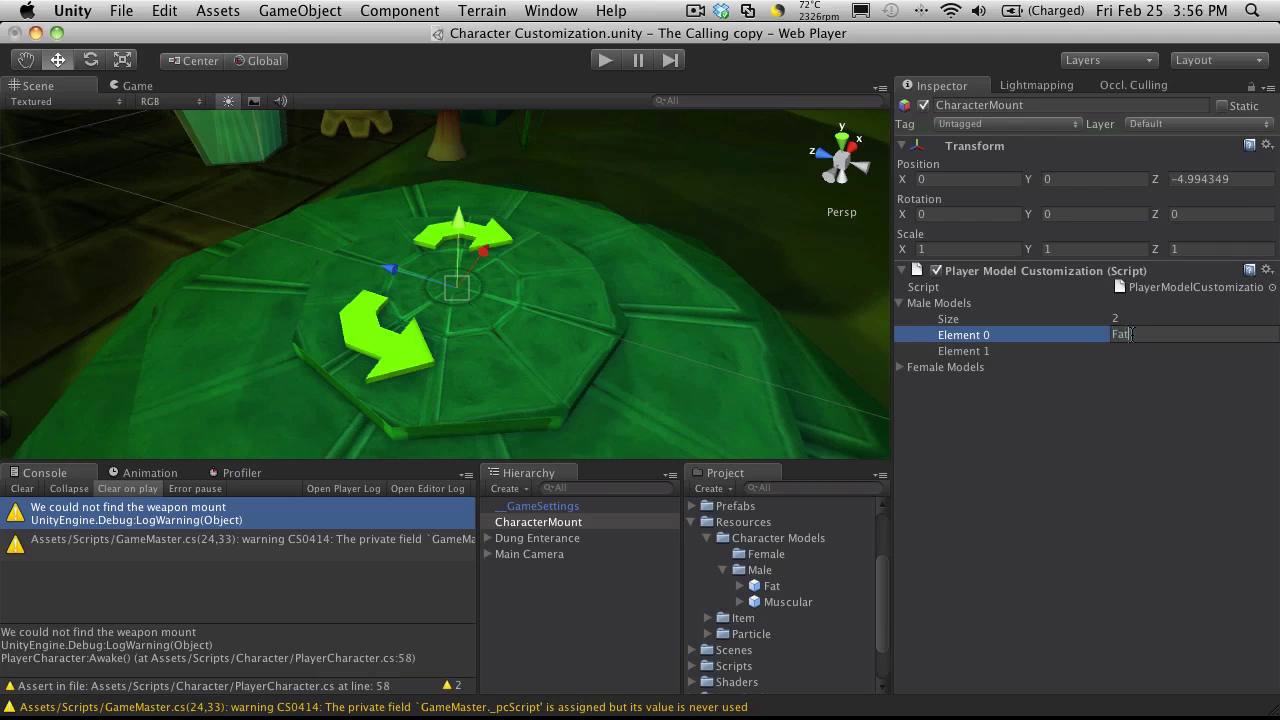
{"action": "key", "text": "Return"}
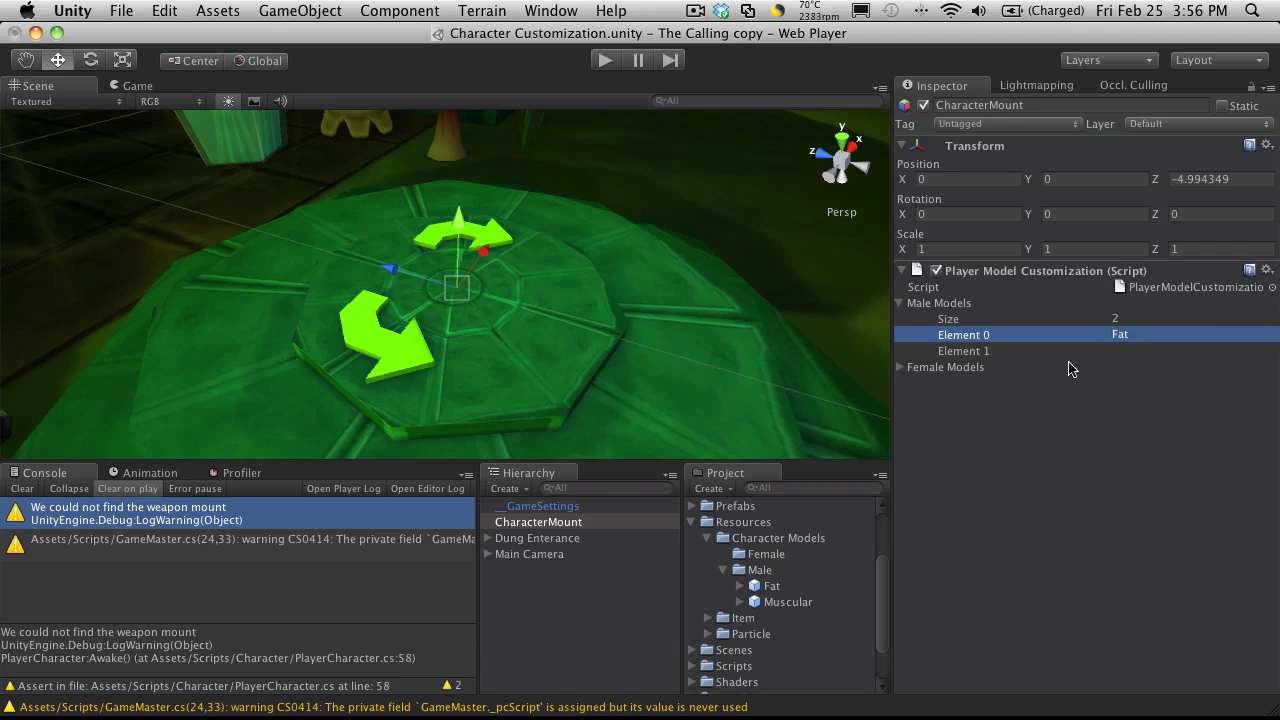
{"action": "left_click", "coordinate": [1149, 352]}
{"action": "key", "text": "Return"}
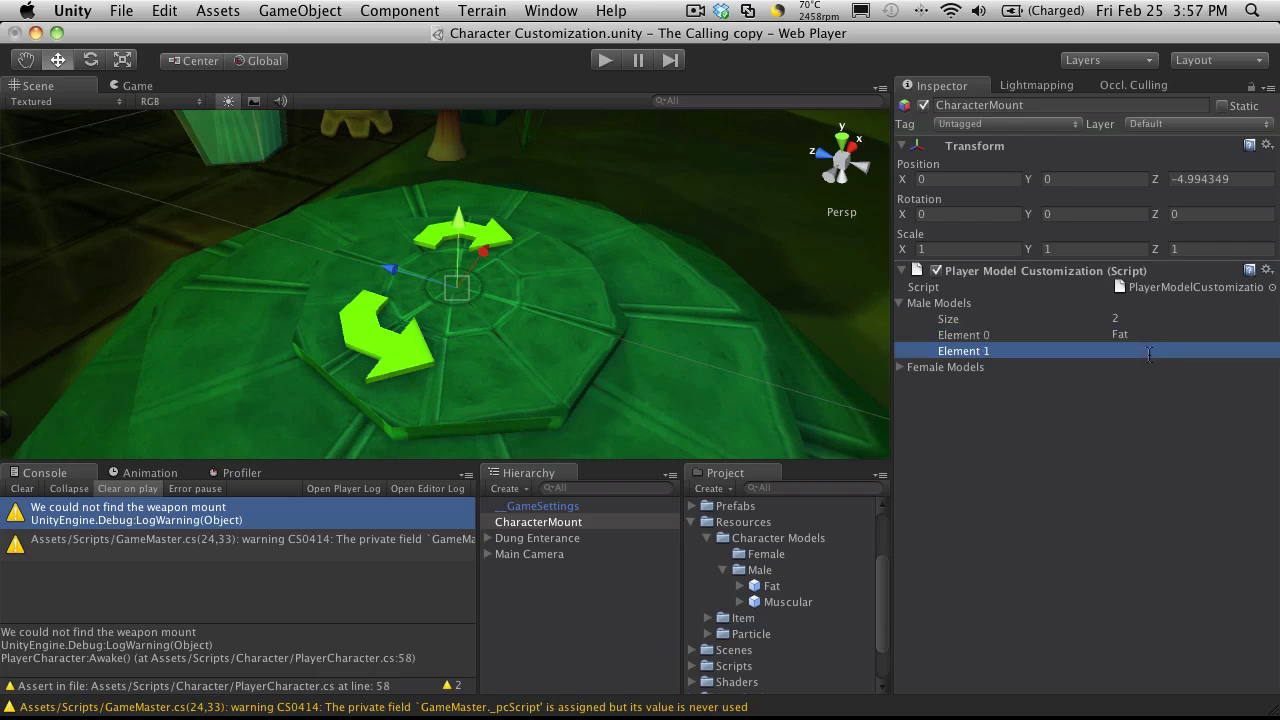
{"action": "left_click", "coordinate": [1149, 352]}
{"action": "type", "text": "Ms"}
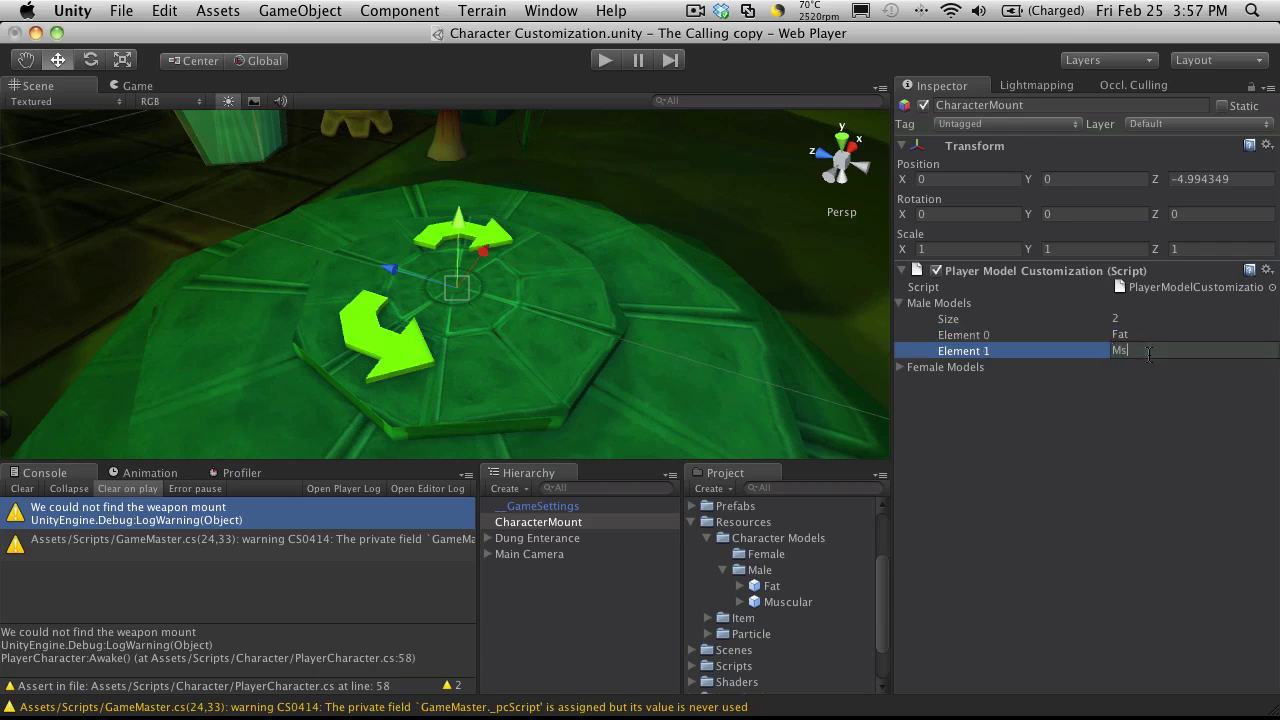
{"action": "key", "text": "BackSpace"}
{"action": "type", "text": "uscular"}
{"action": "key", "text": "Return"}
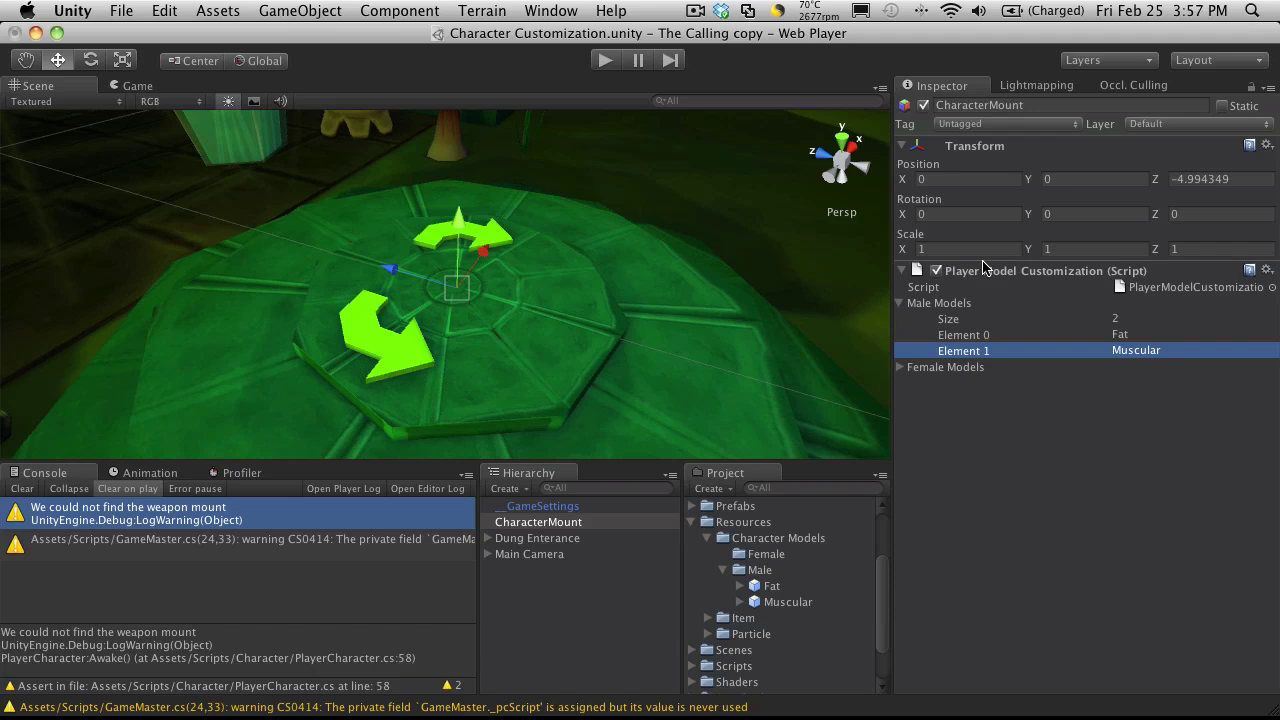
Expand the Female Models array on the same script component and set its size to 2.
{"action": "left_click", "coordinate": [902, 369]}
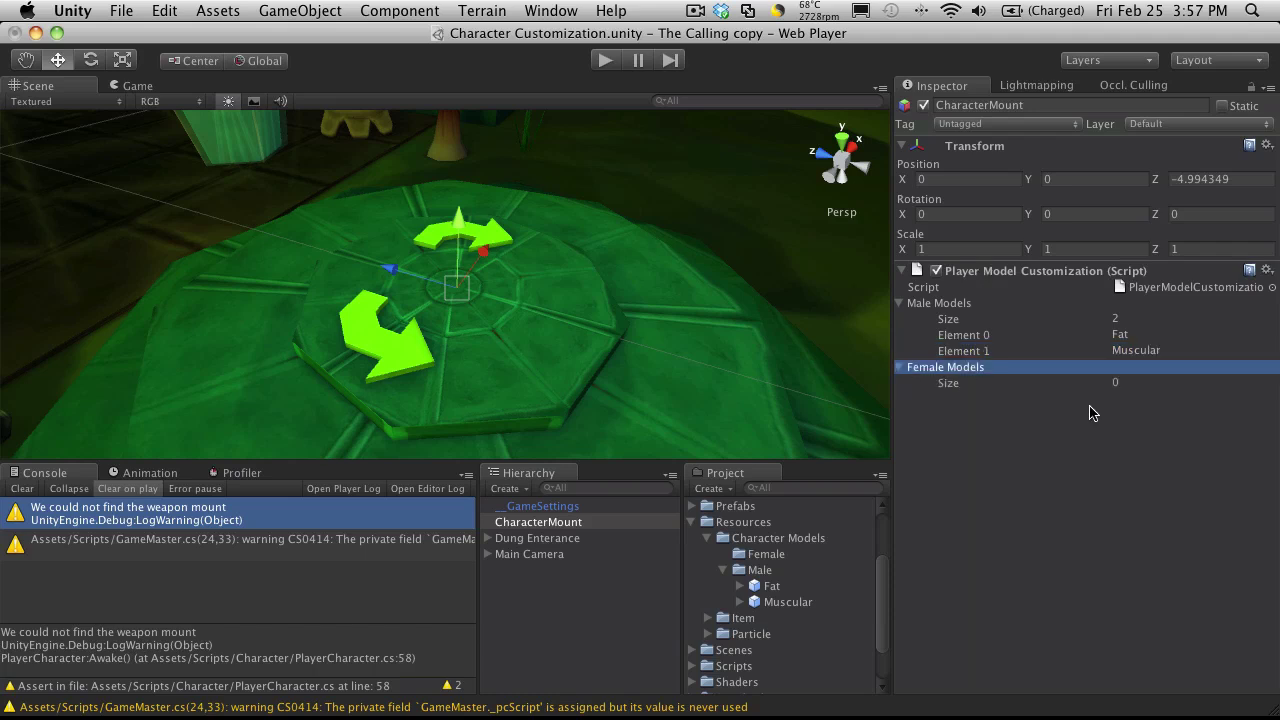
{"action": "left_click", "coordinate": [1140, 386]}
{"action": "type", "text": "2"}
{"action": "key", "text": "Return"}
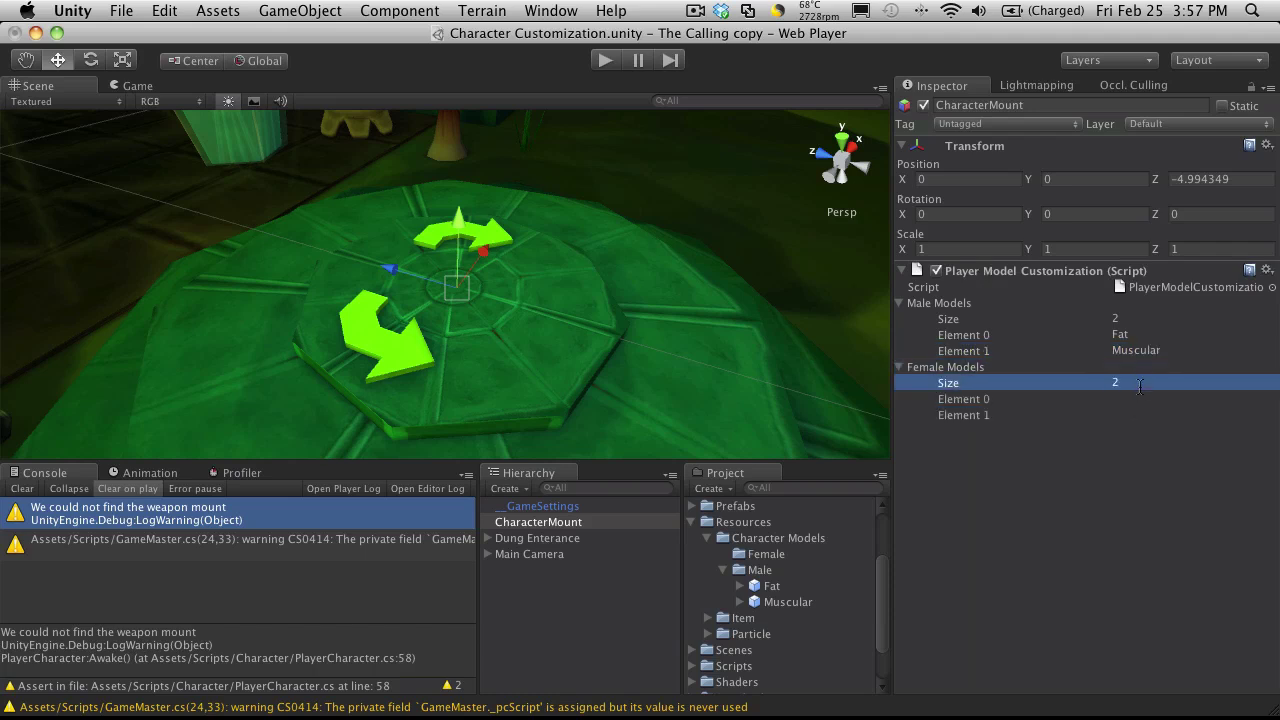
Collapse the Male folder and create a new prefab named Hot Cube in the Female folder under Character Models.
{"action": "left_click", "coordinate": [725, 572]}
{"action": "right_click", "coordinate": [758, 554]}
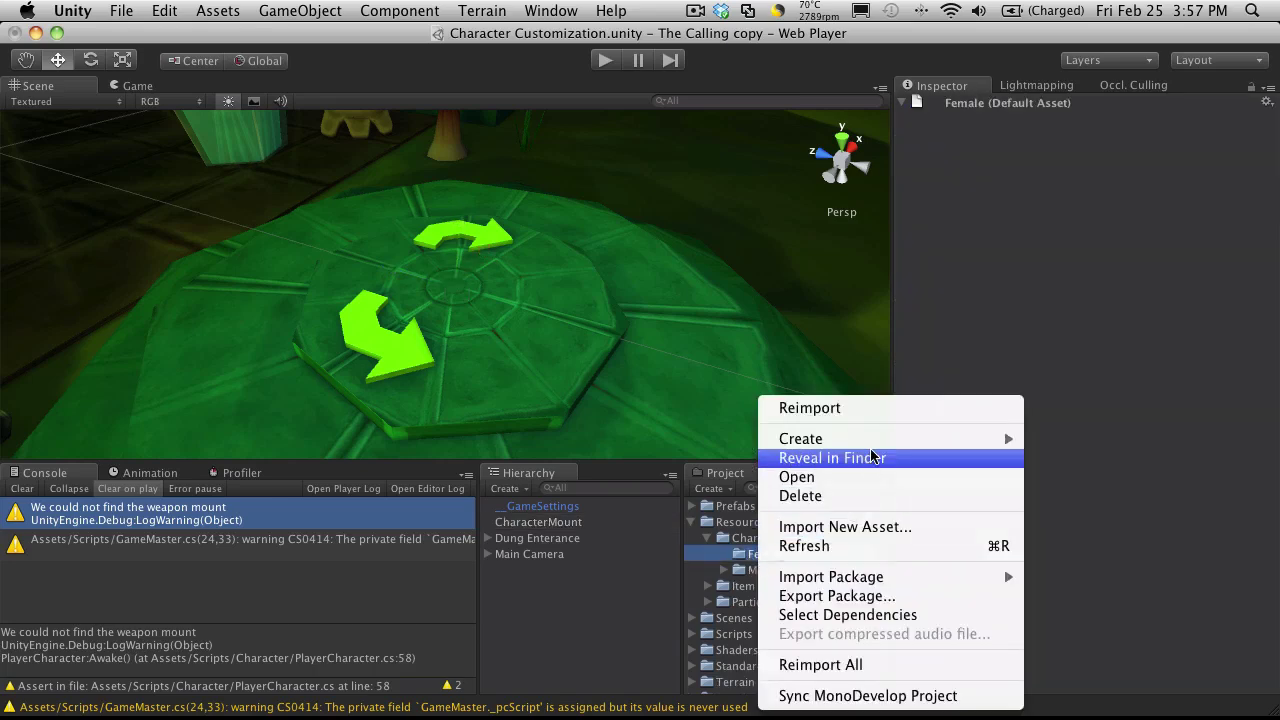
{"action": "mouse_move", "coordinate": [990, 439]}
{"action": "left_click", "coordinate": [1087, 520]}
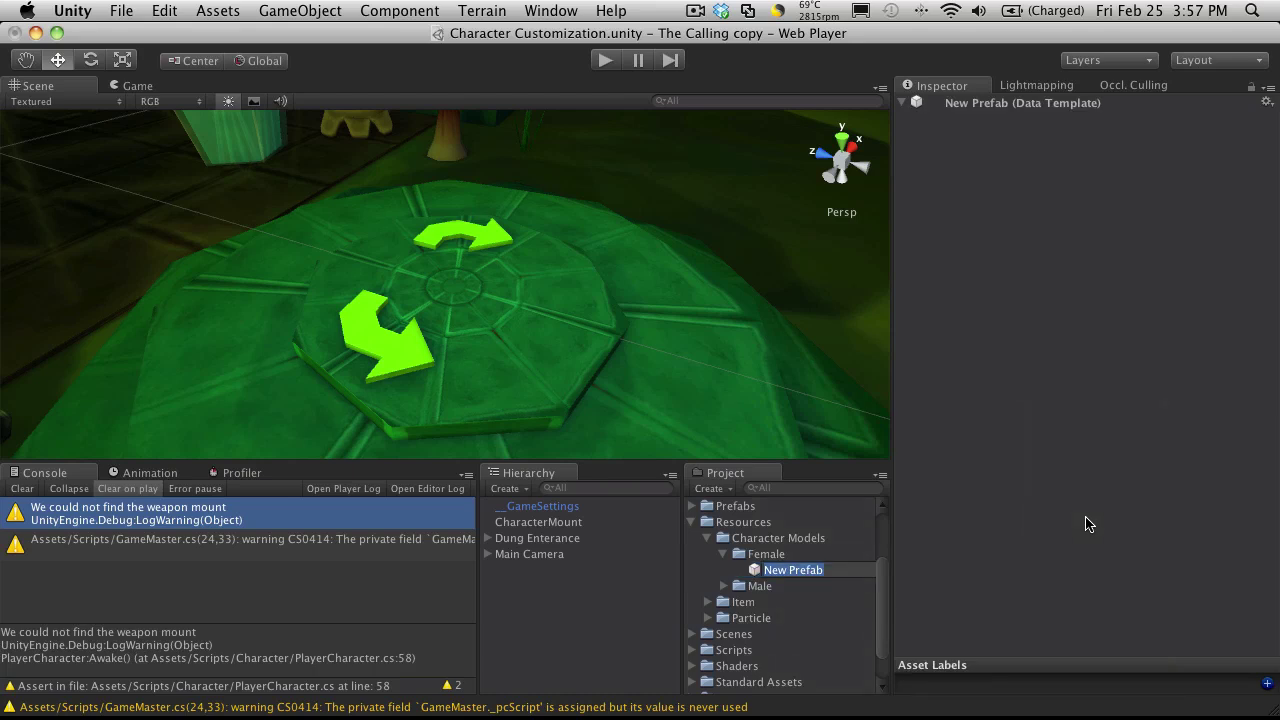
{"action": "type", "text": "Hot Cube"}
{"action": "key", "text": "Return"}
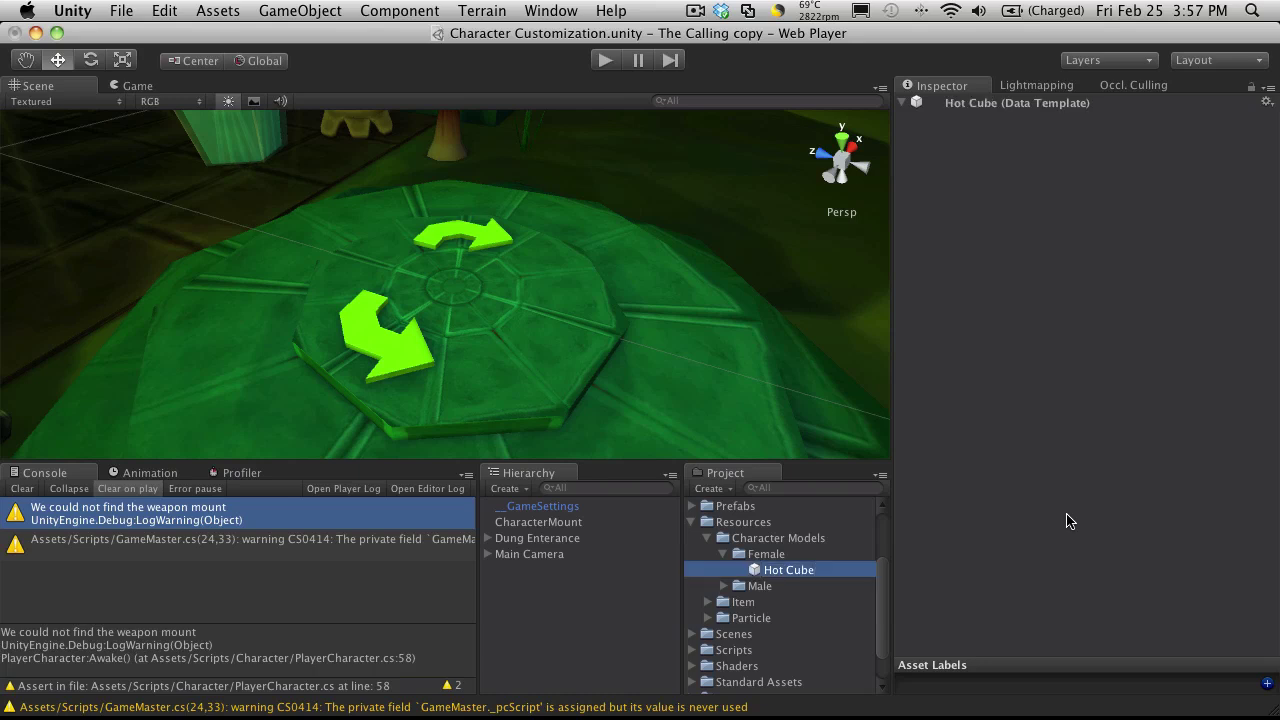
Duplicate the Hot Cube prefab in the Female folder and rename the copy Tall Chick.
{"action": "key", "text": "super+d"}
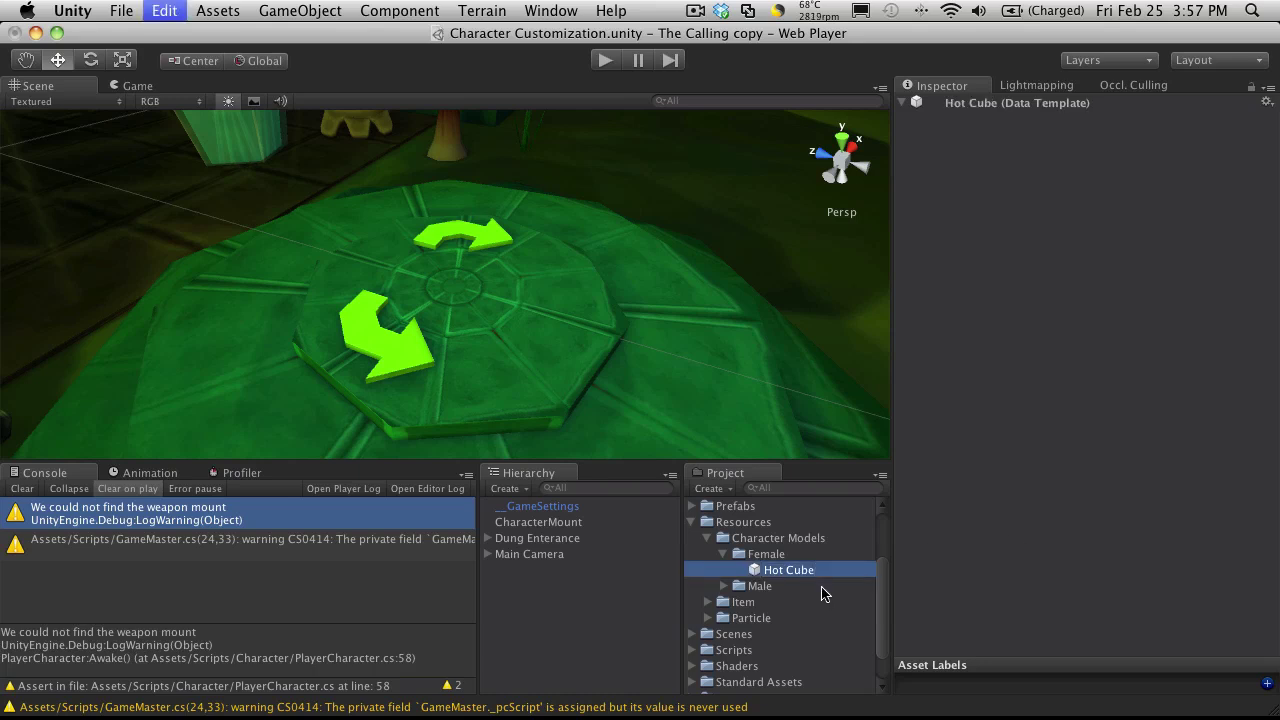
{"action": "left_click", "coordinate": [323, 8]}
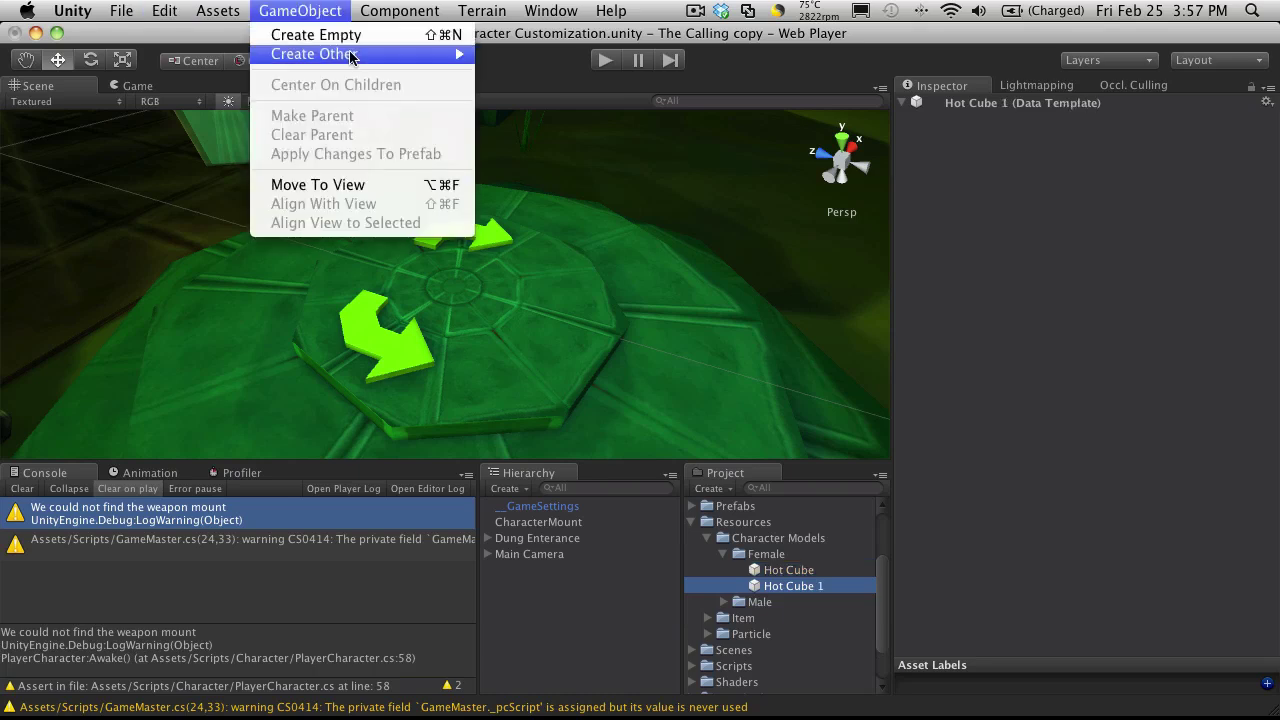
{"action": "mouse_move", "coordinate": [414, 56]}
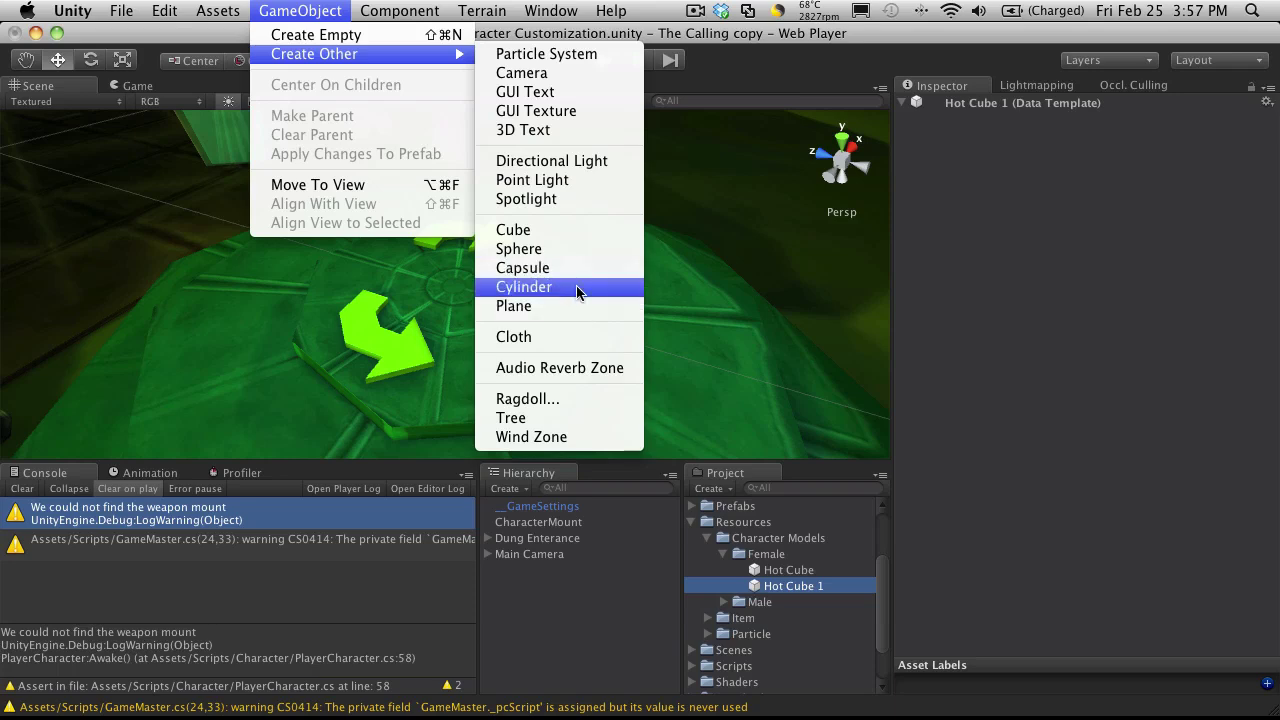
{"action": "left_click", "coordinate": [836, 587]}
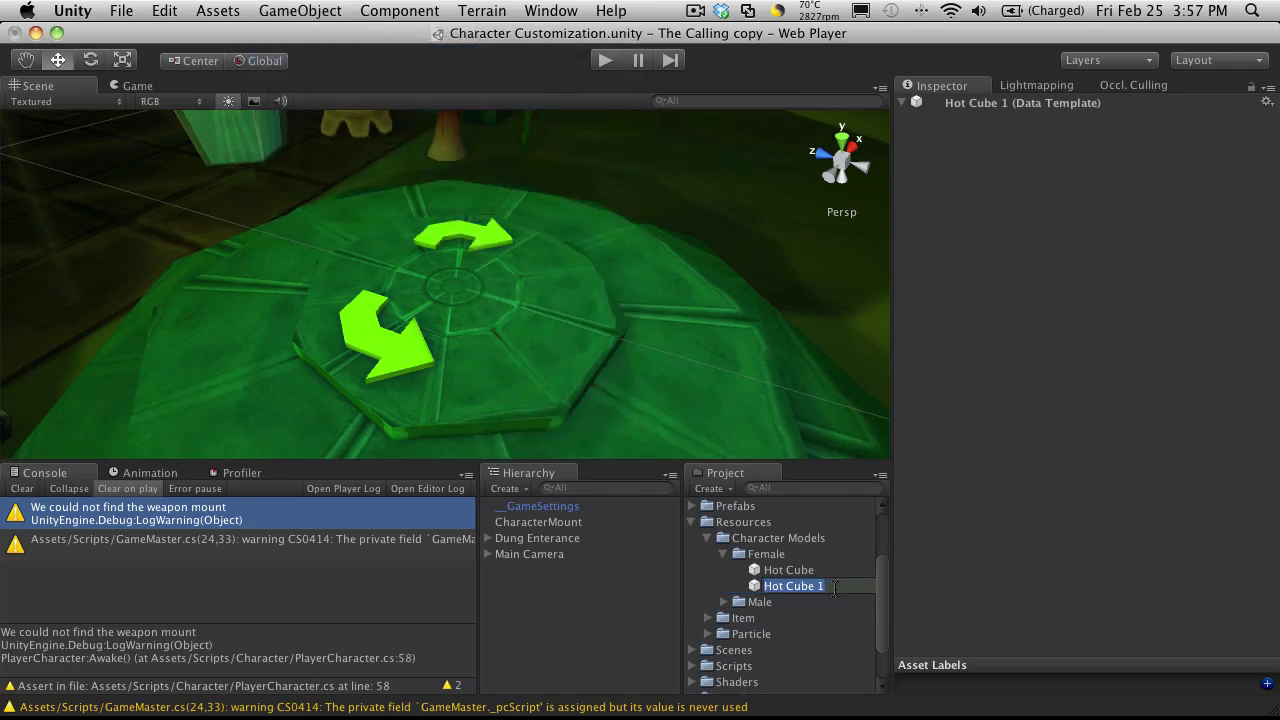
{"action": "type", "text": "To"}
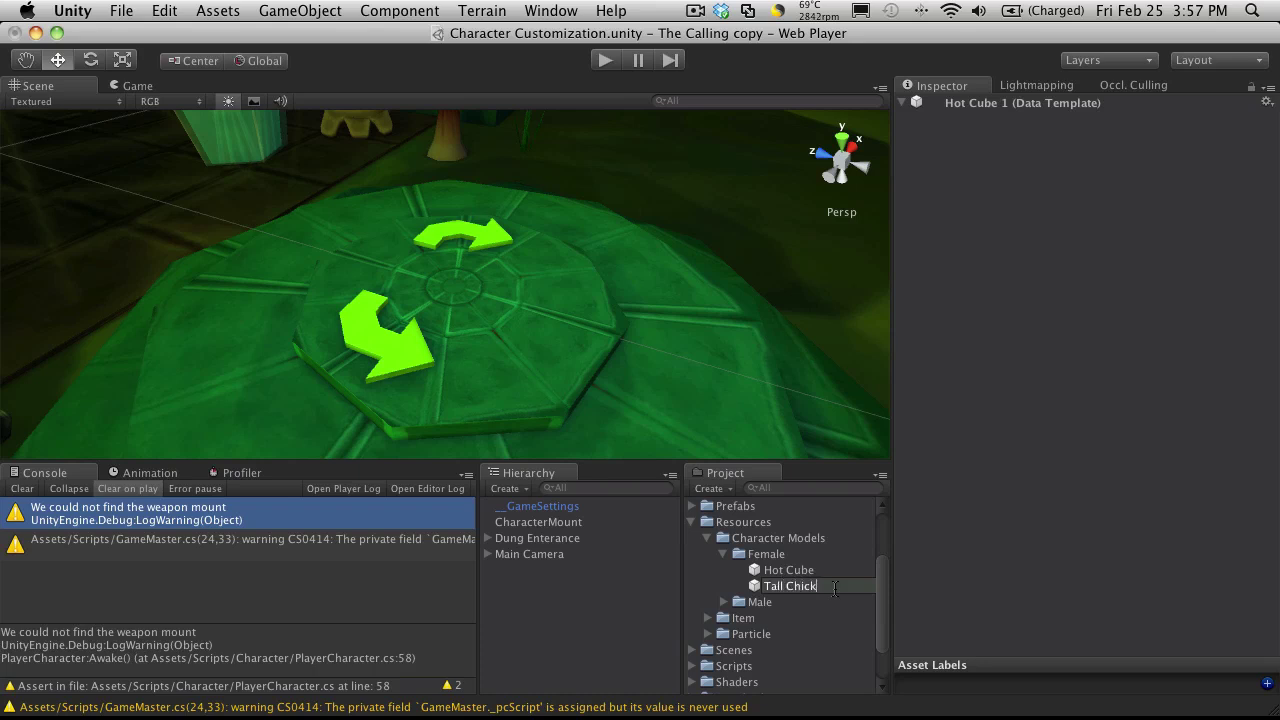
{"action": "key", "text": "Return"}
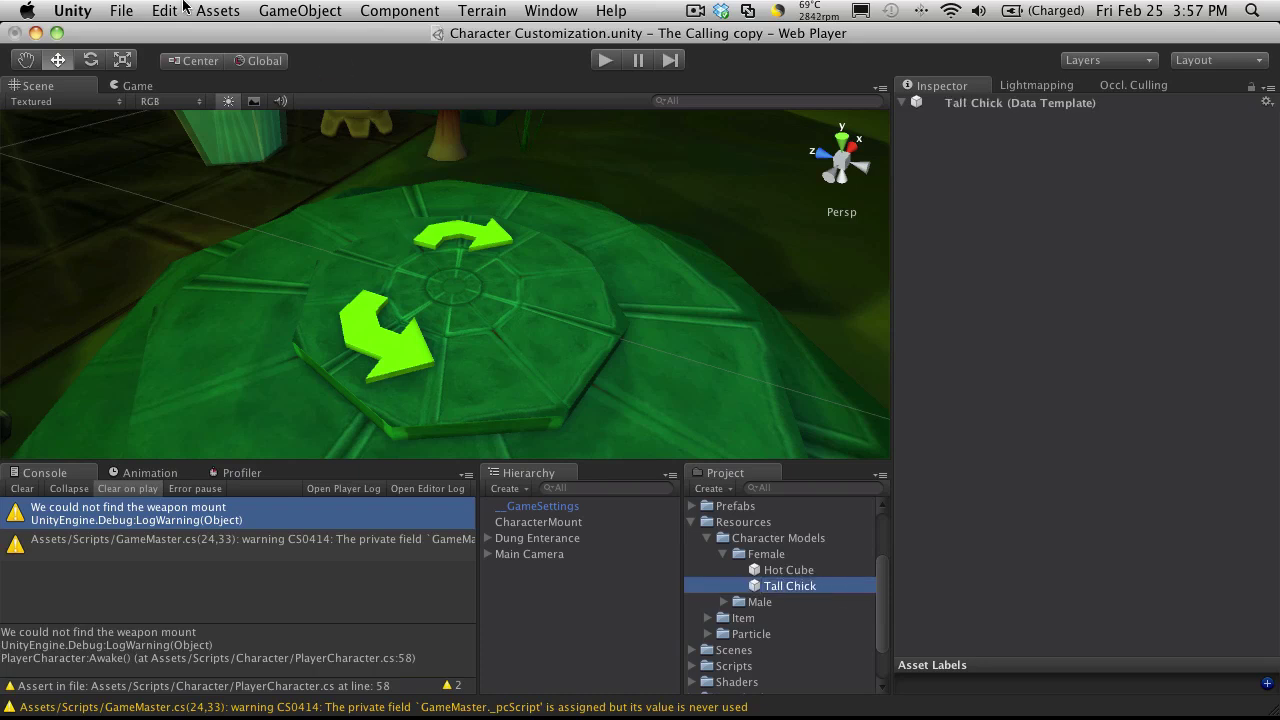
Create a cube in the scene and raise it above the green platform to a Y position of about 0.53.
{"action": "left_click", "coordinate": [297, 10]}
{"action": "mouse_move", "coordinate": [350, 53]}
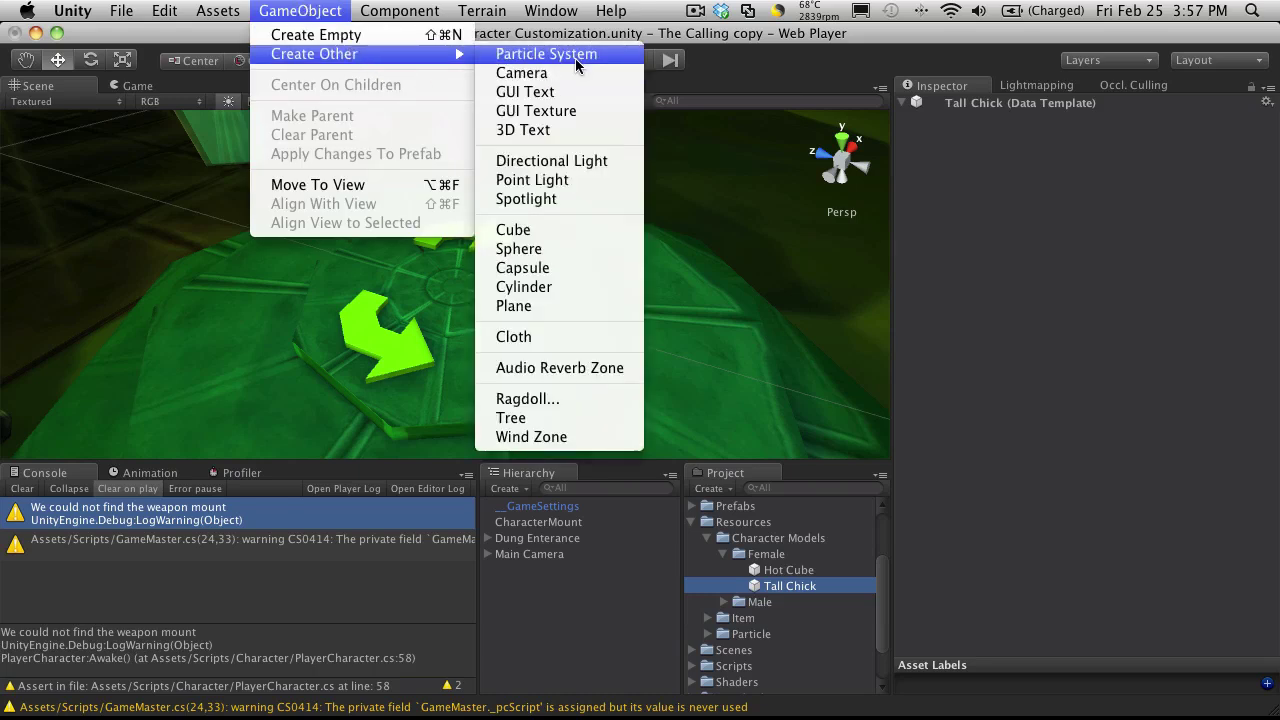
{"action": "left_click", "coordinate": [559, 230]}
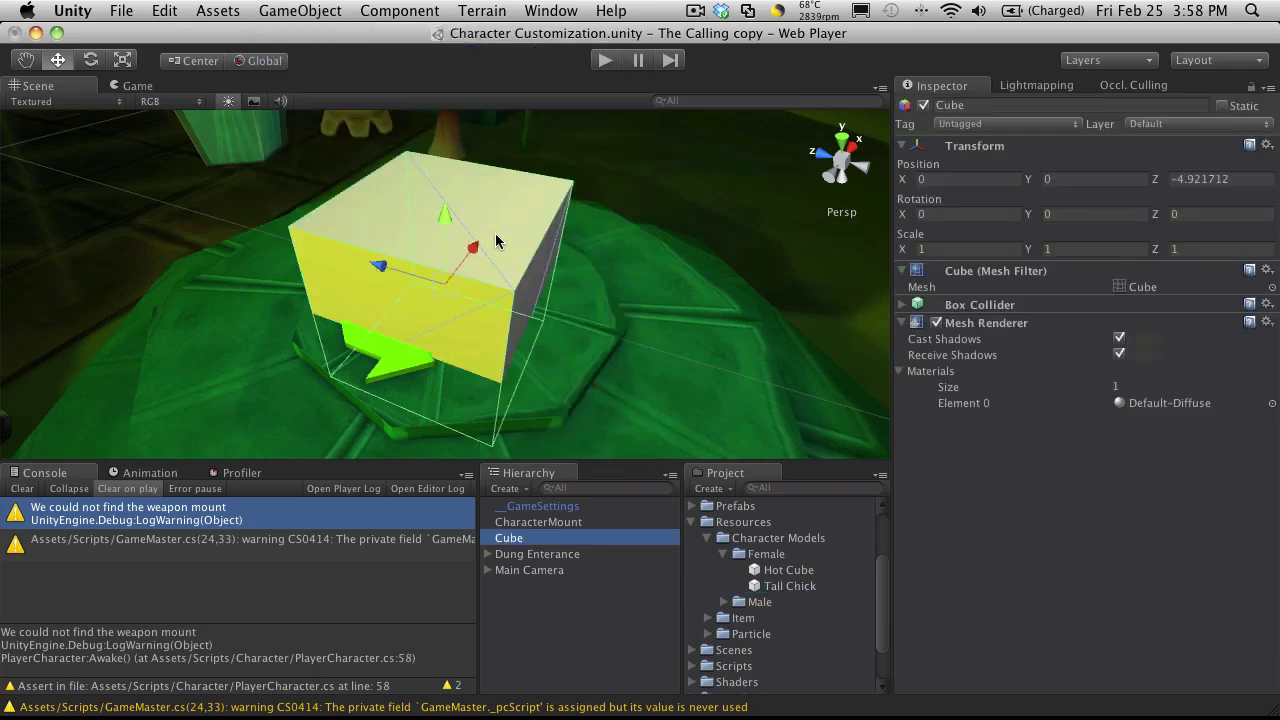
{"action": "left_click_drag", "start_coordinate": [446, 214], "coordinate": [471, 159]}
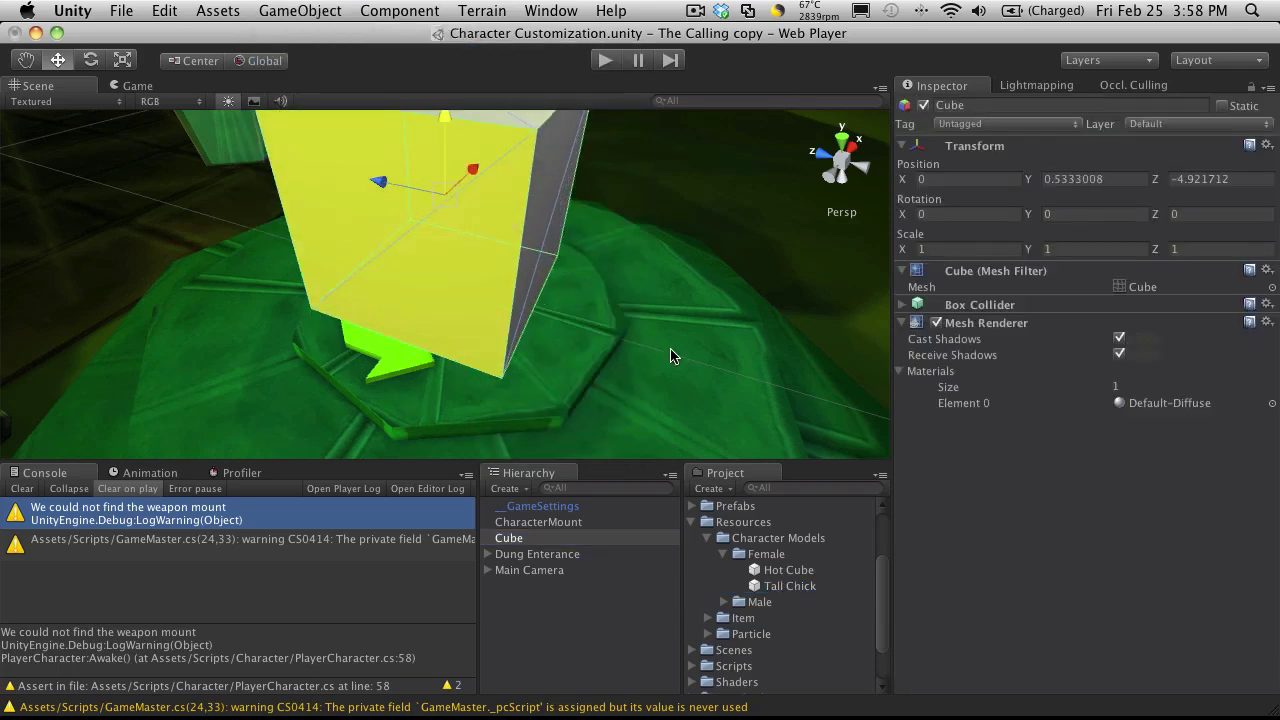
Store the scene's Cube object in the empty Hot Cube prefab in the Female folder.
{"action": "left_click_drag", "start_coordinate": [675, 357], "coordinate": [610, 224], "text": "alt"}
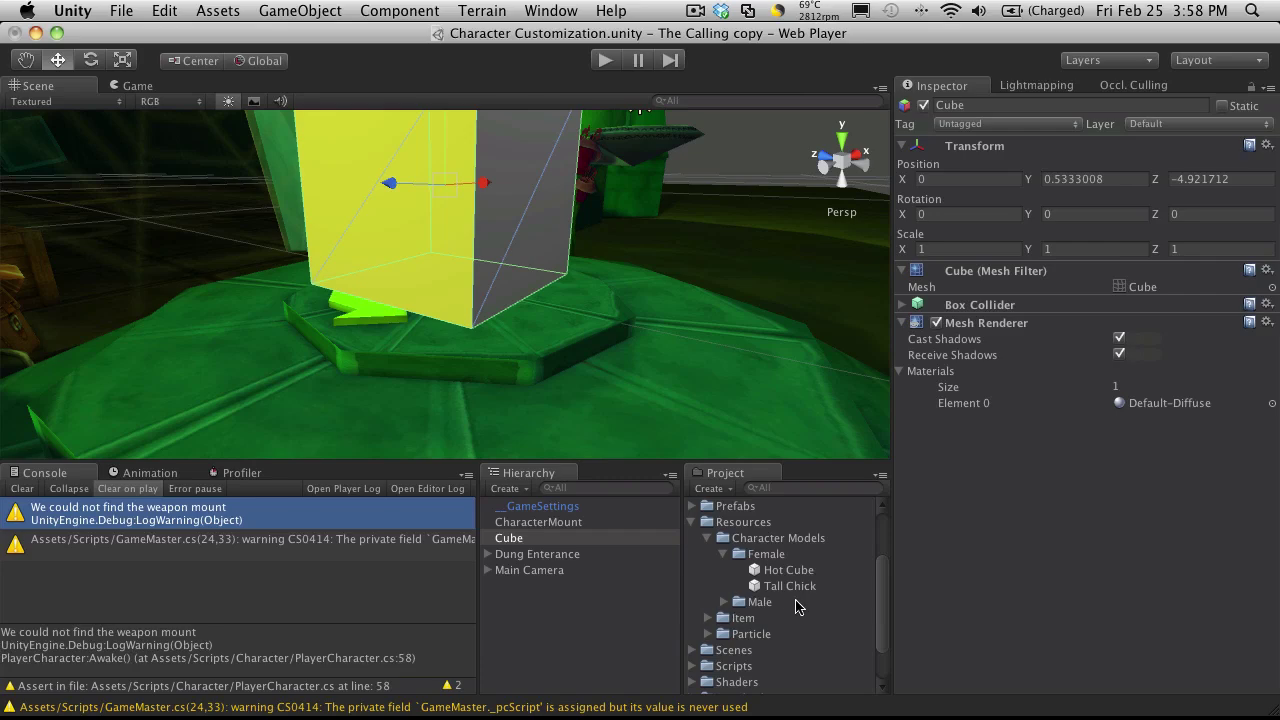
{"action": "scroll", "coordinate": [600, 306], "scroll_direction": "down", "scroll_amount": 4}
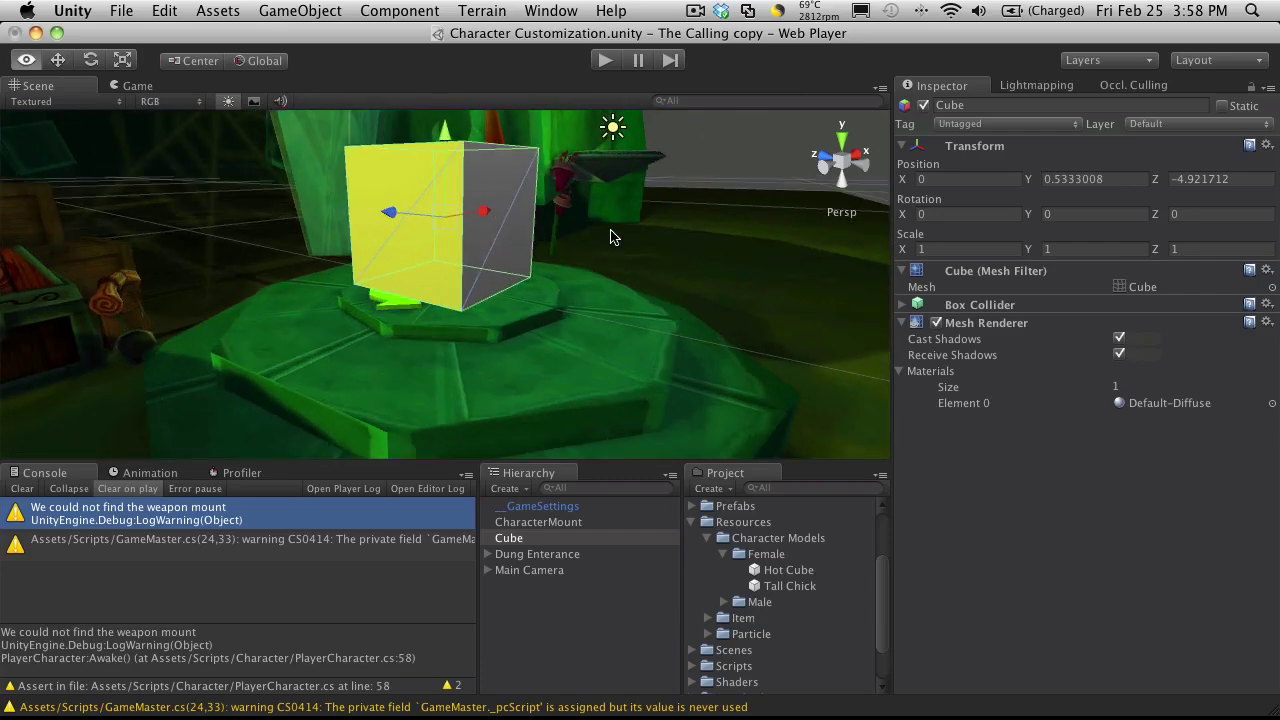
{"action": "left_click_drag", "start_coordinate": [574, 221], "coordinate": [642, 412], "text": "alt"}
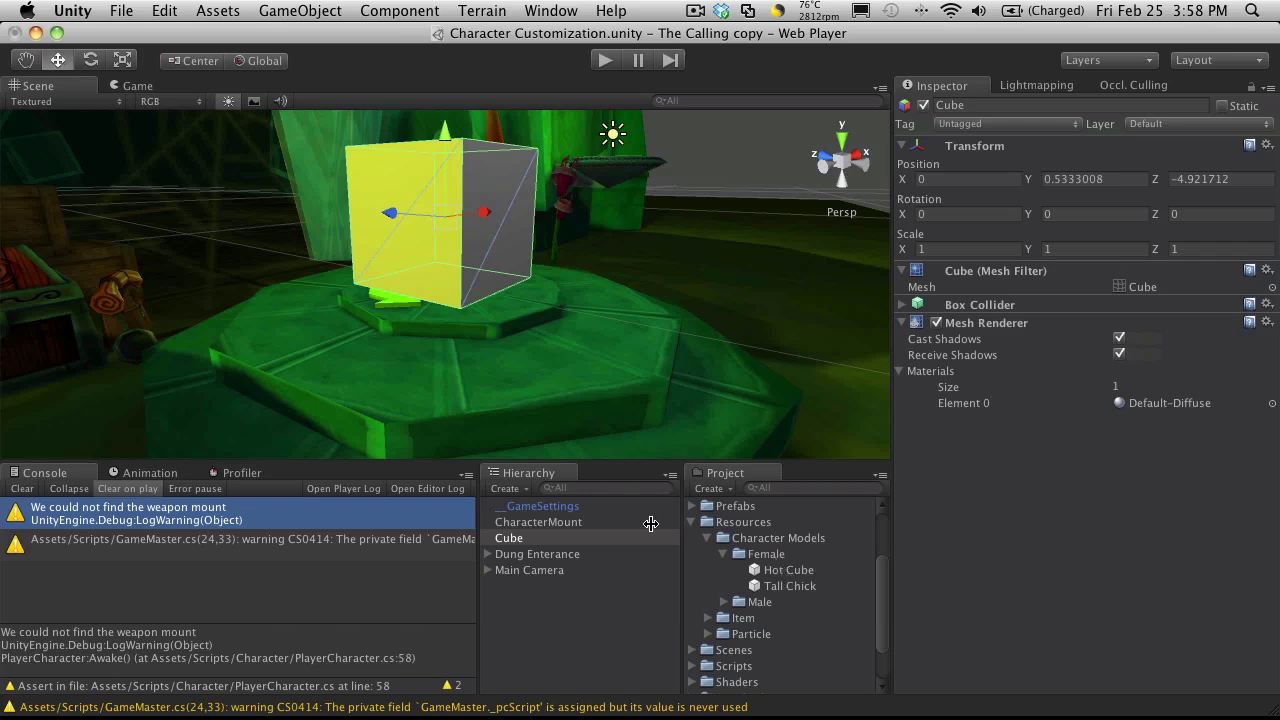
{"action": "left_click_drag", "start_coordinate": [508, 538], "coordinate": [768, 571]}
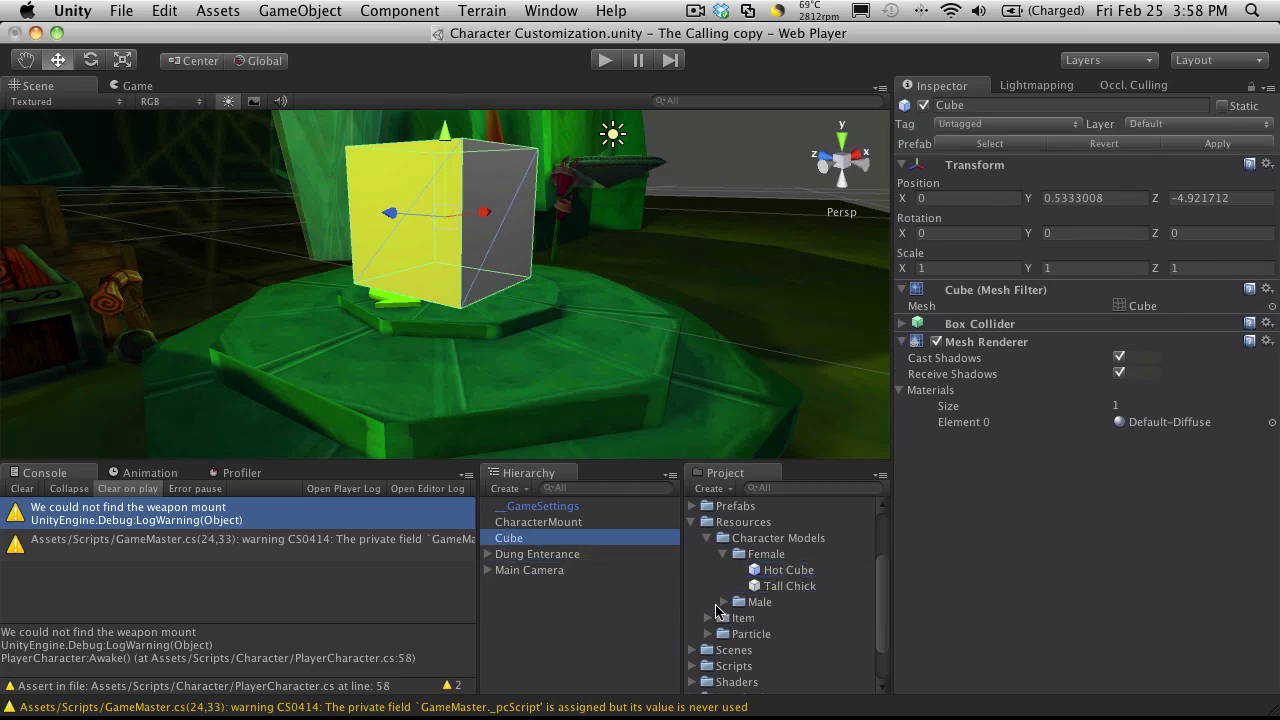
Check the components on the Fat prefab in the Male folder and add the Player Character Stats script to the Hot Cube prefab.
{"action": "left_click", "coordinate": [723, 602]}
{"action": "left_click", "coordinate": [840, 620]}
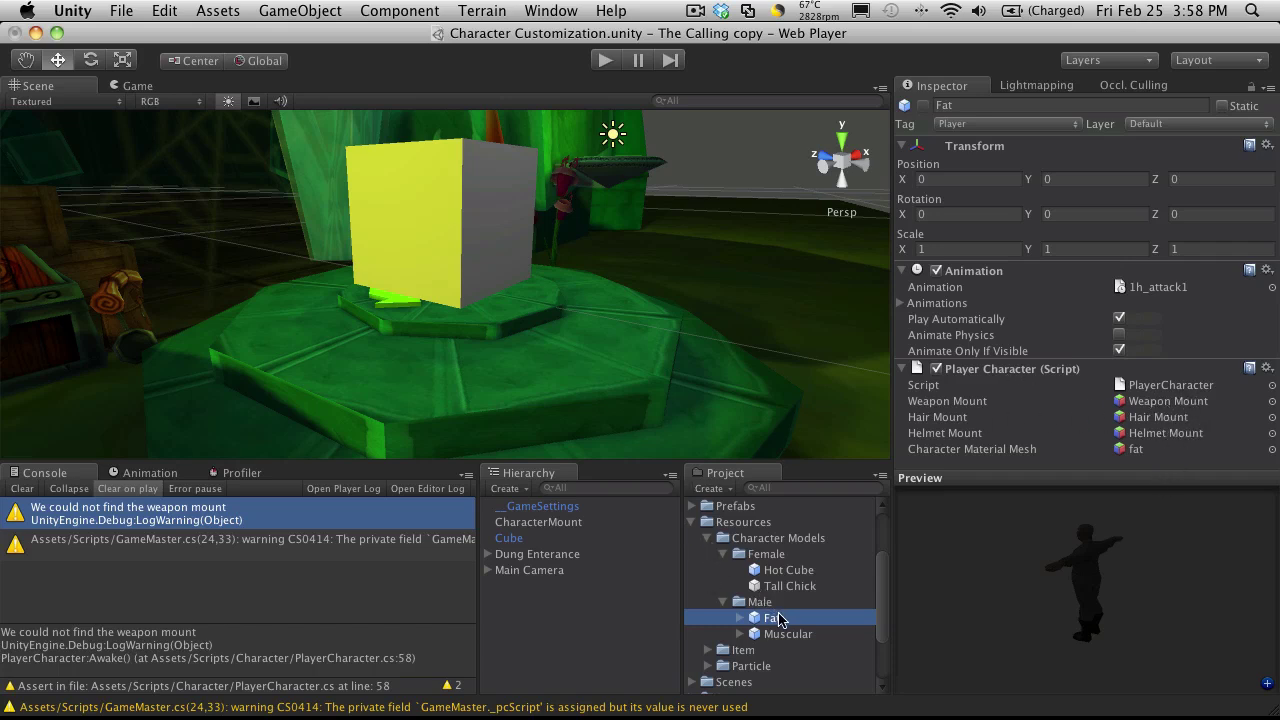
{"action": "left_click", "coordinate": [788, 571]}
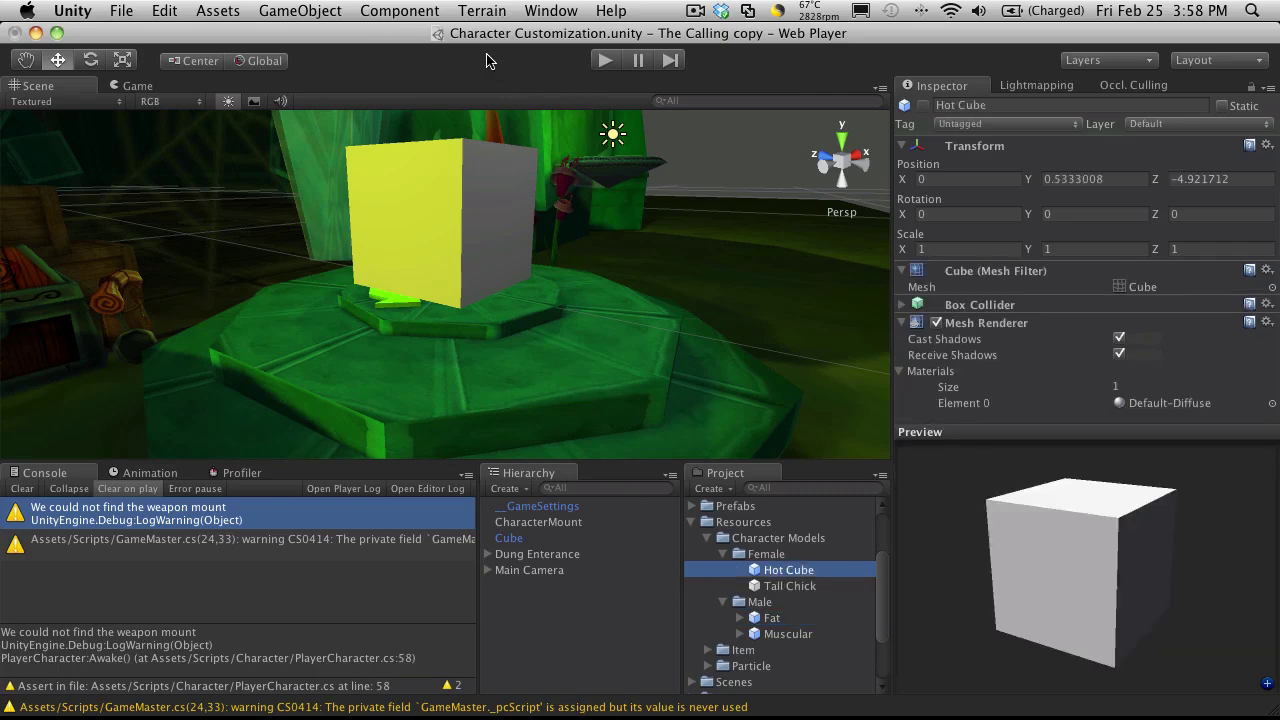
{"action": "left_click", "coordinate": [418, 10]}
{"action": "mouse_move", "coordinate": [447, 120]}
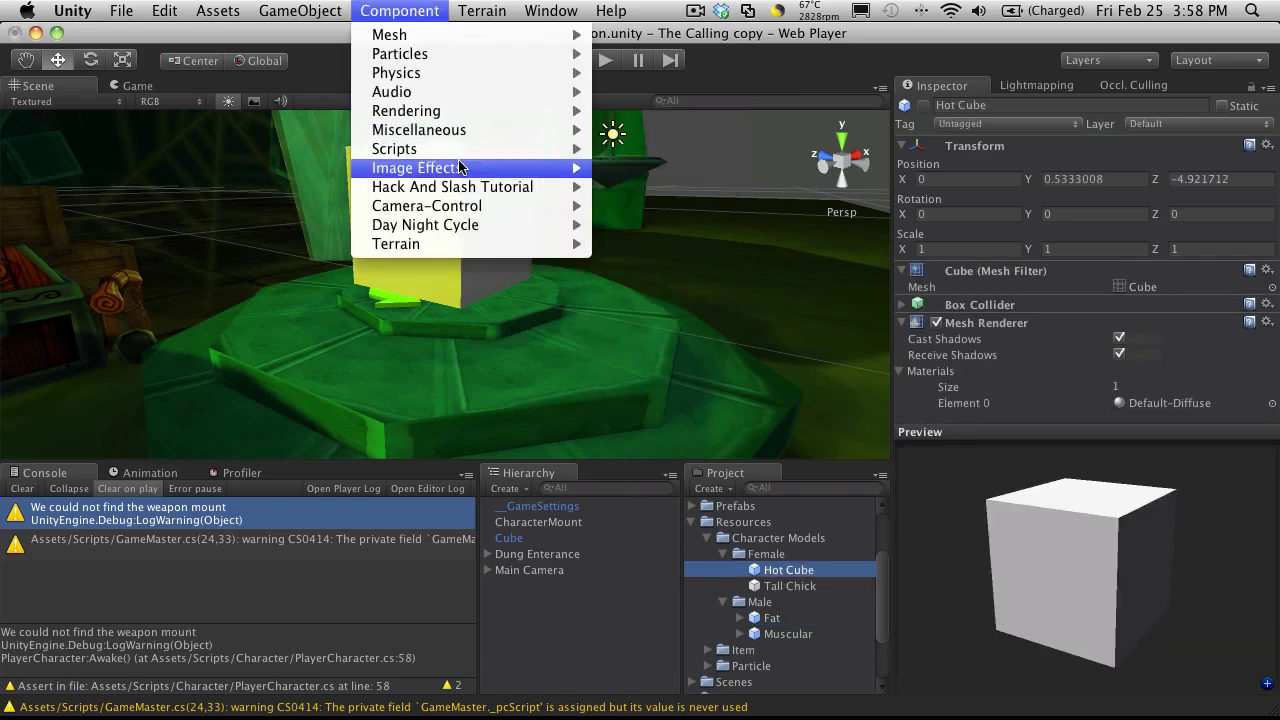
{"action": "mouse_move", "coordinate": [512, 187]}
{"action": "mouse_move", "coordinate": [688, 190]}
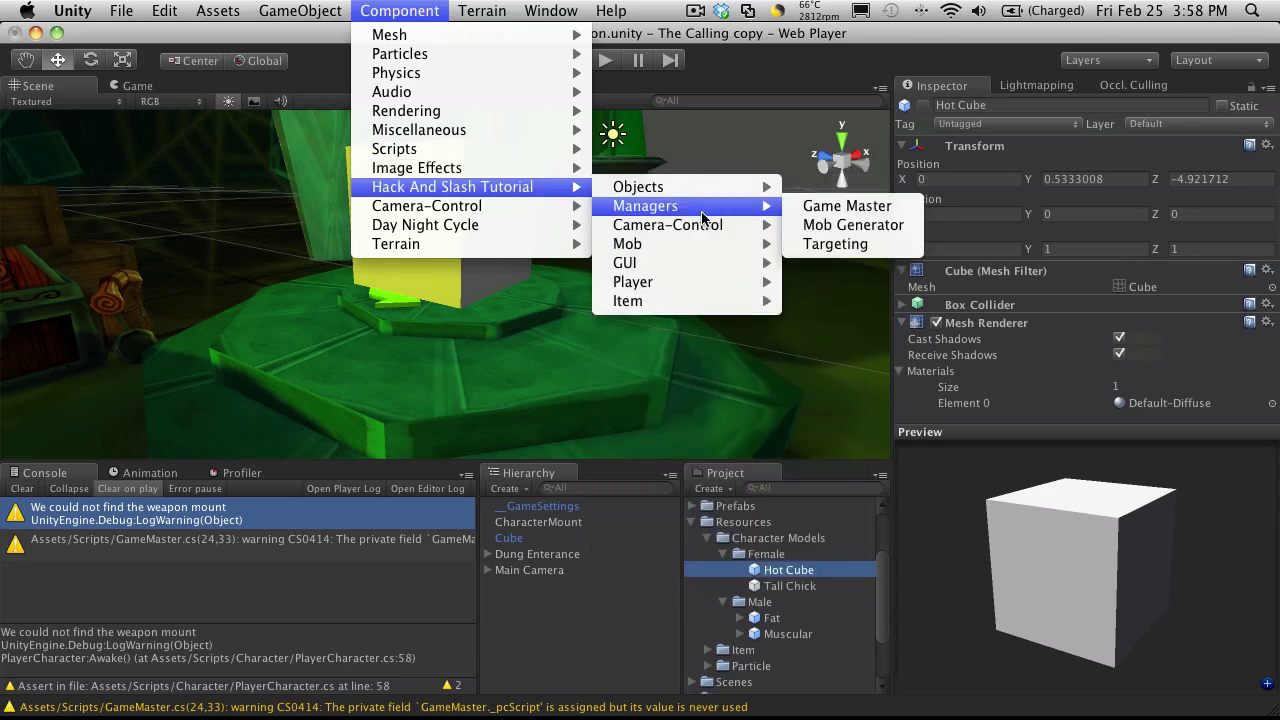
{"action": "mouse_move", "coordinate": [734, 285]}
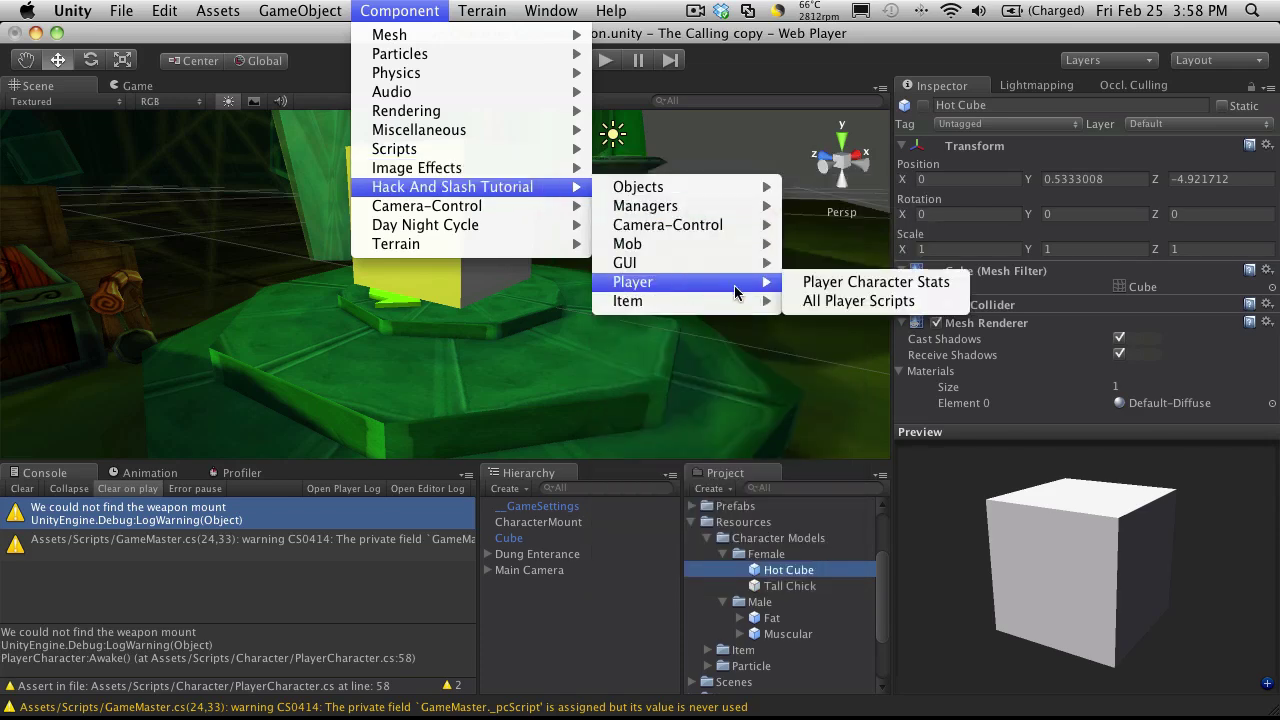
{"action": "left_click", "coordinate": [839, 284]}
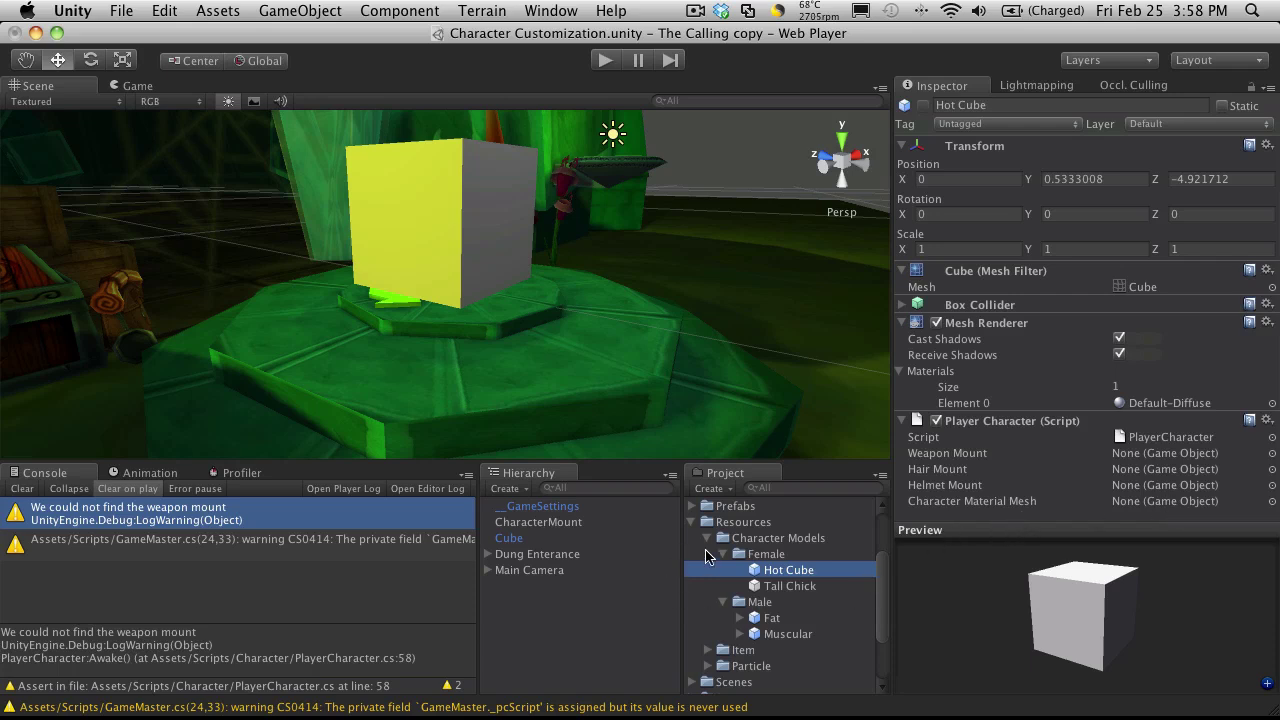
Delete the Cube object from the scene hierarchy.
{"action": "left_click", "coordinate": [602, 557]}
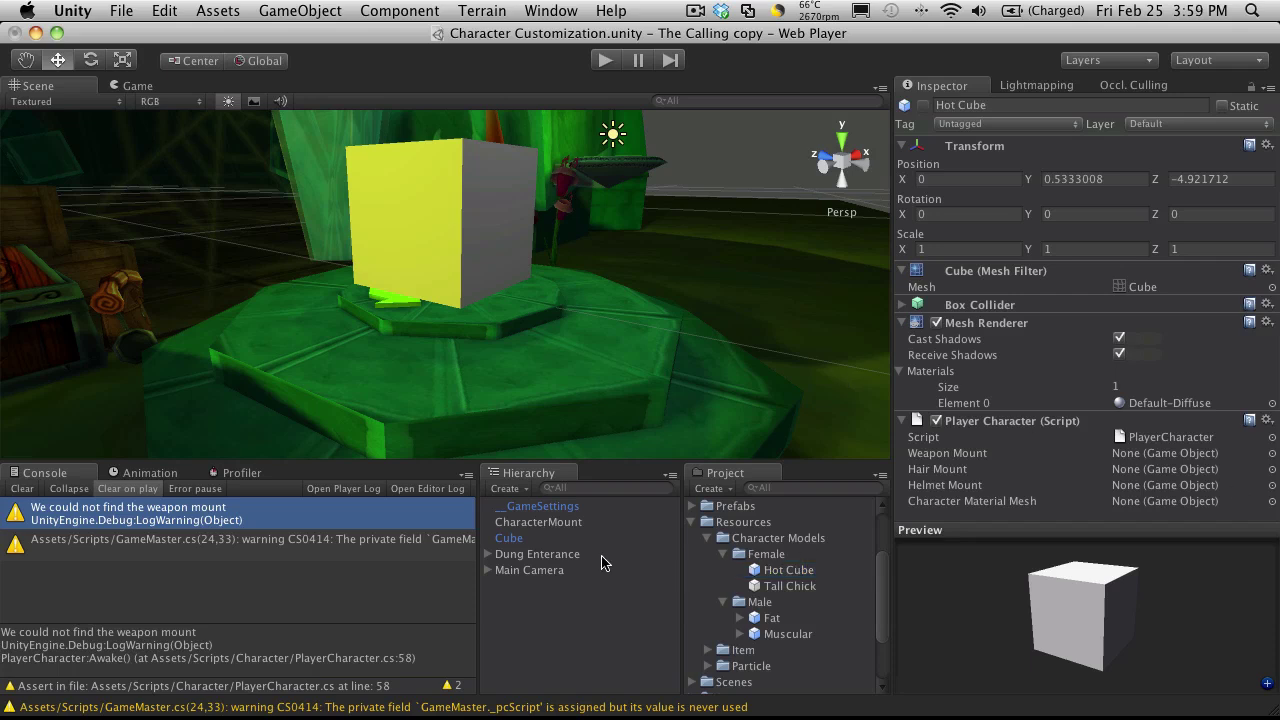
{"action": "left_click", "coordinate": [539, 540]}
{"action": "key", "text": "super+BackSpace"}
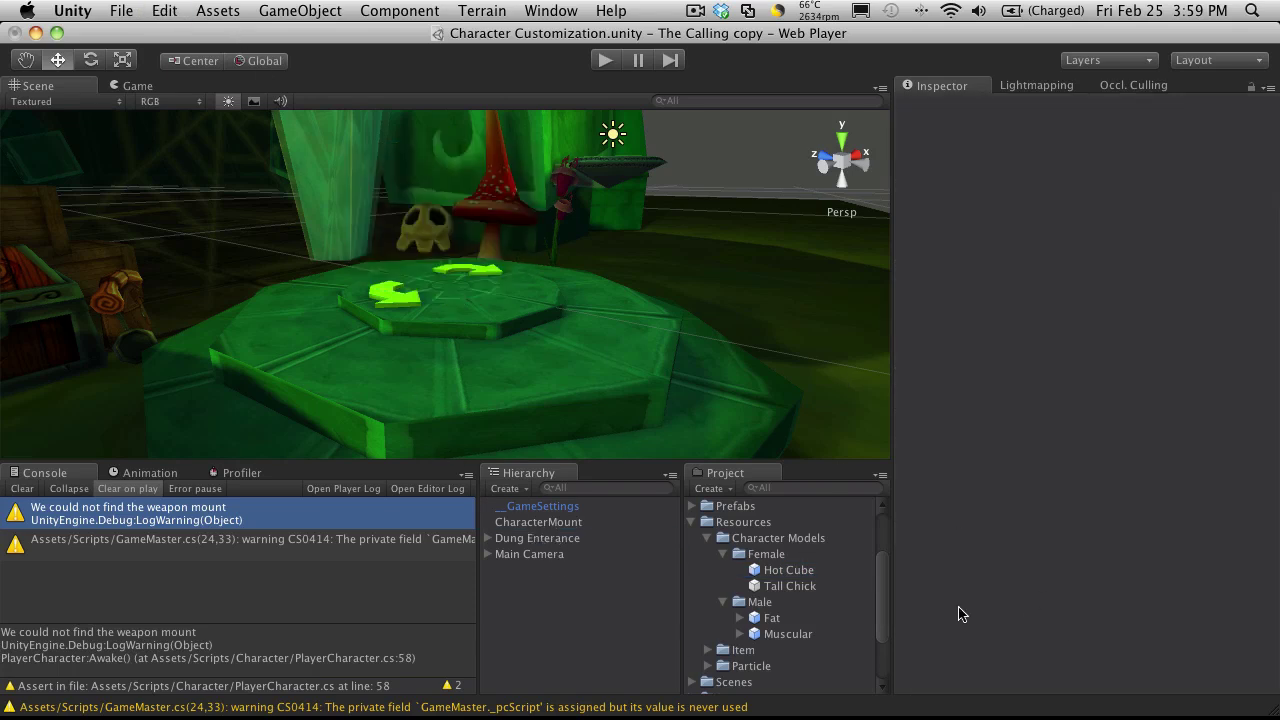
Create a cylinder in the scene and raise it above the green platform to a Y position of about 1.02.
{"action": "left_click", "coordinate": [276, 10]}
{"action": "mouse_move", "coordinate": [376, 62]}
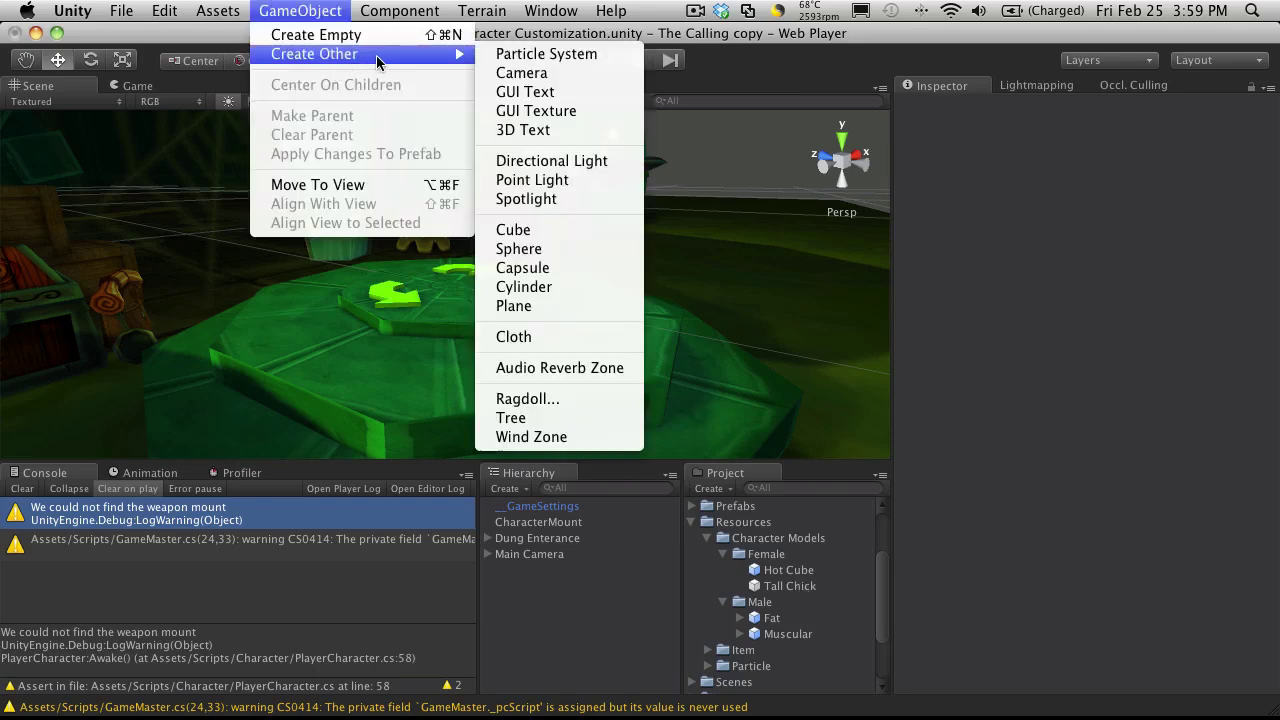
{"action": "left_click", "coordinate": [526, 287]}
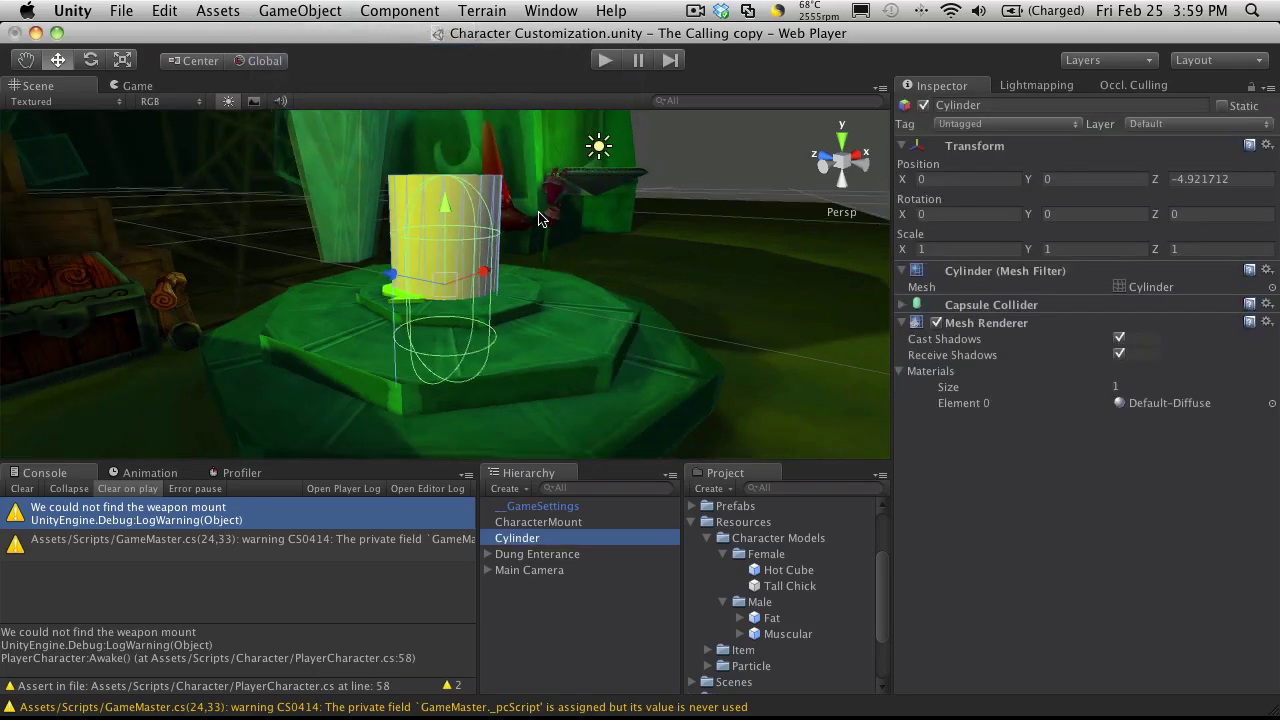
{"action": "left_click_drag", "start_coordinate": [446, 191], "coordinate": [453, 106]}
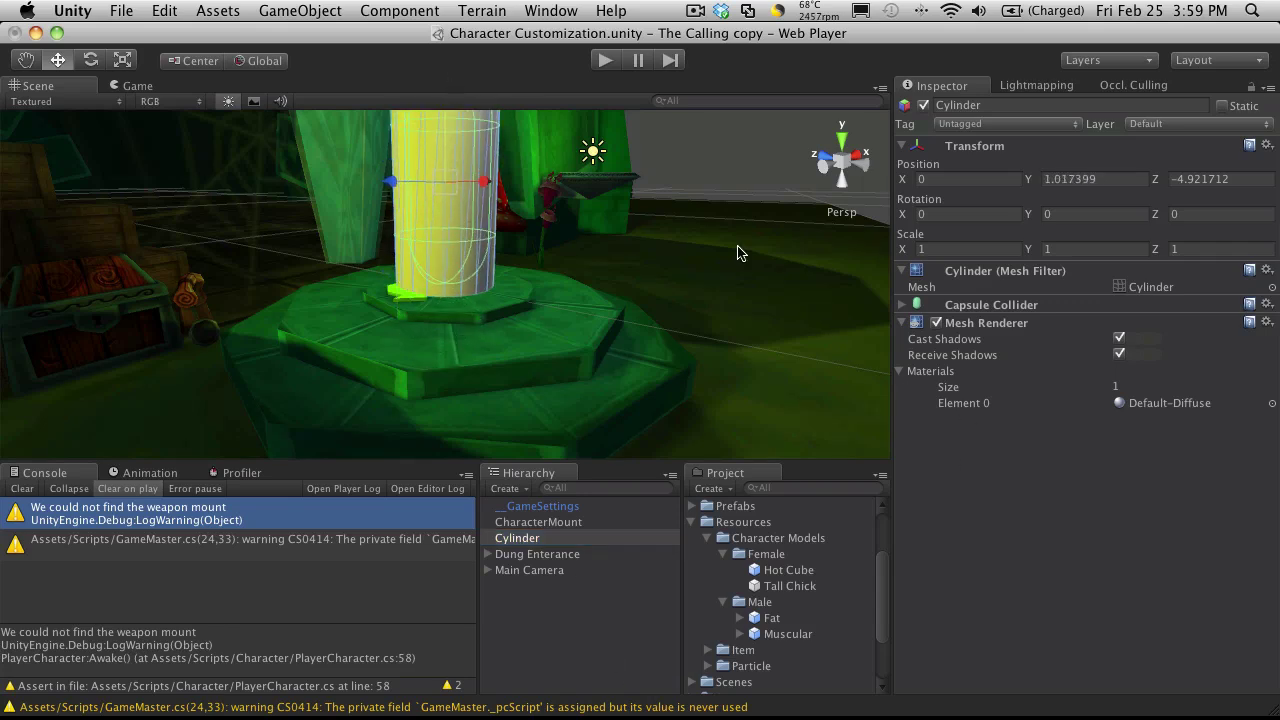
Add the Player Character Stats script from the Hack And Slash Tutorial components to the Cylinder object.
{"action": "left_click", "coordinate": [389, 10]}
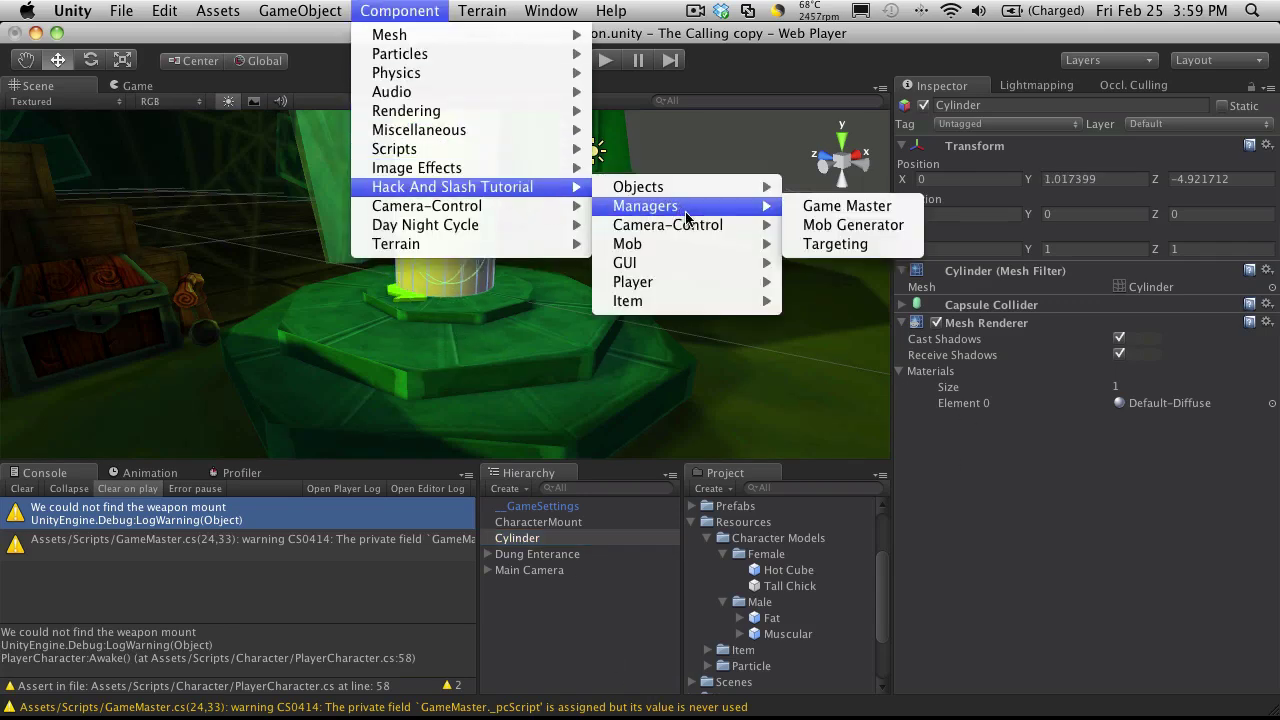
{"action": "mouse_move", "coordinate": [702, 272]}
{"action": "mouse_move", "coordinate": [750, 287]}
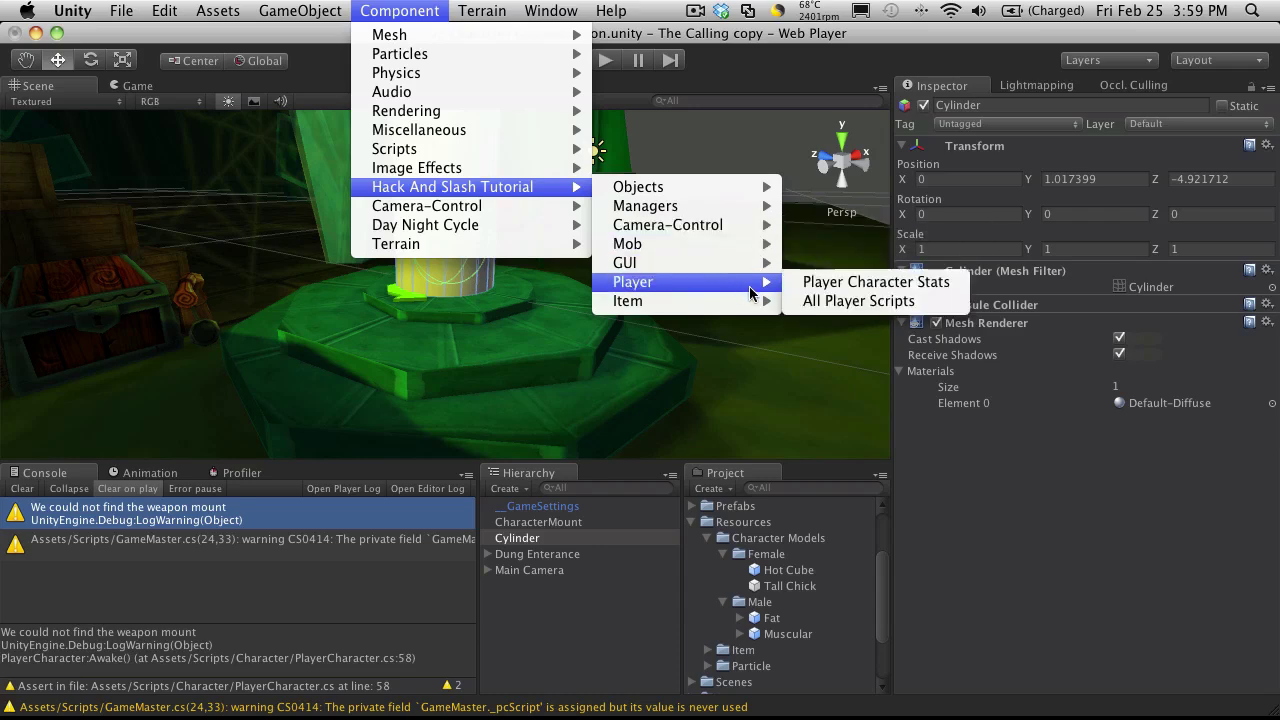
{"action": "left_click", "coordinate": [818, 283]}
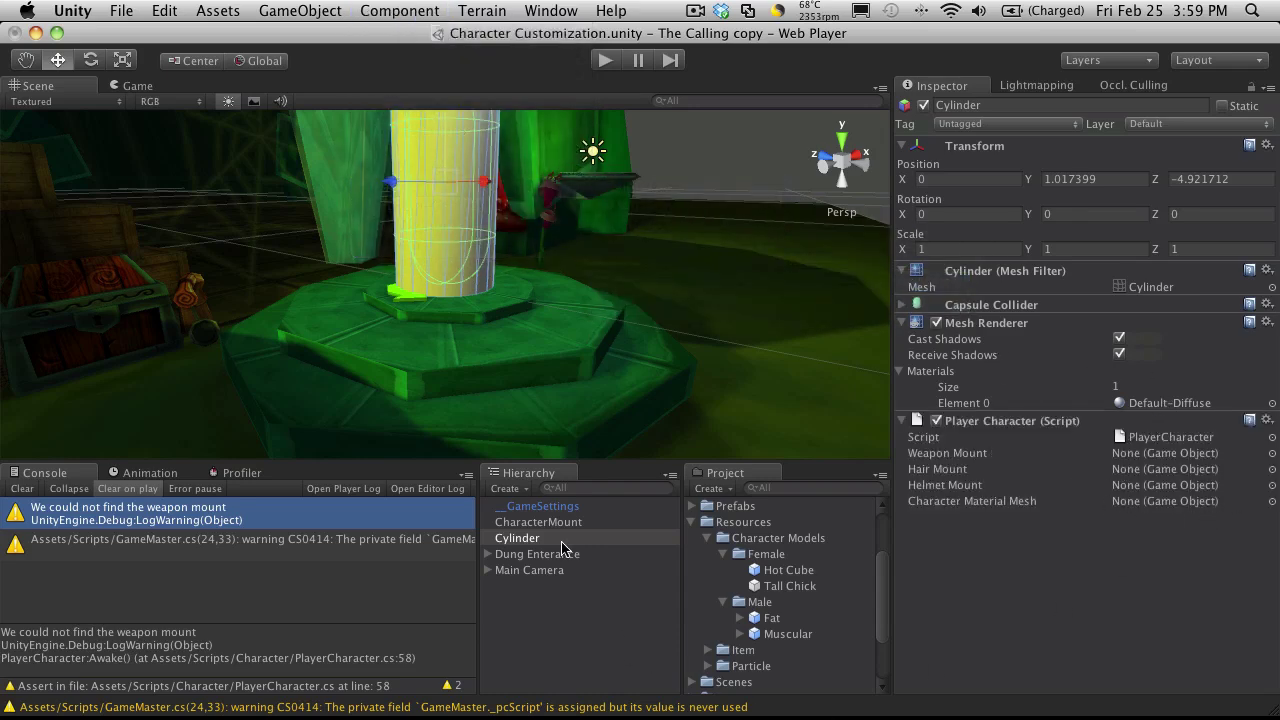
Store the Cylinder object in the Tall Chick prefab and delete the Cylinder from the scene.
{"action": "left_click_drag", "start_coordinate": [540, 541], "coordinate": [780, 590]}
{"action": "left_click", "coordinate": [793, 590]}
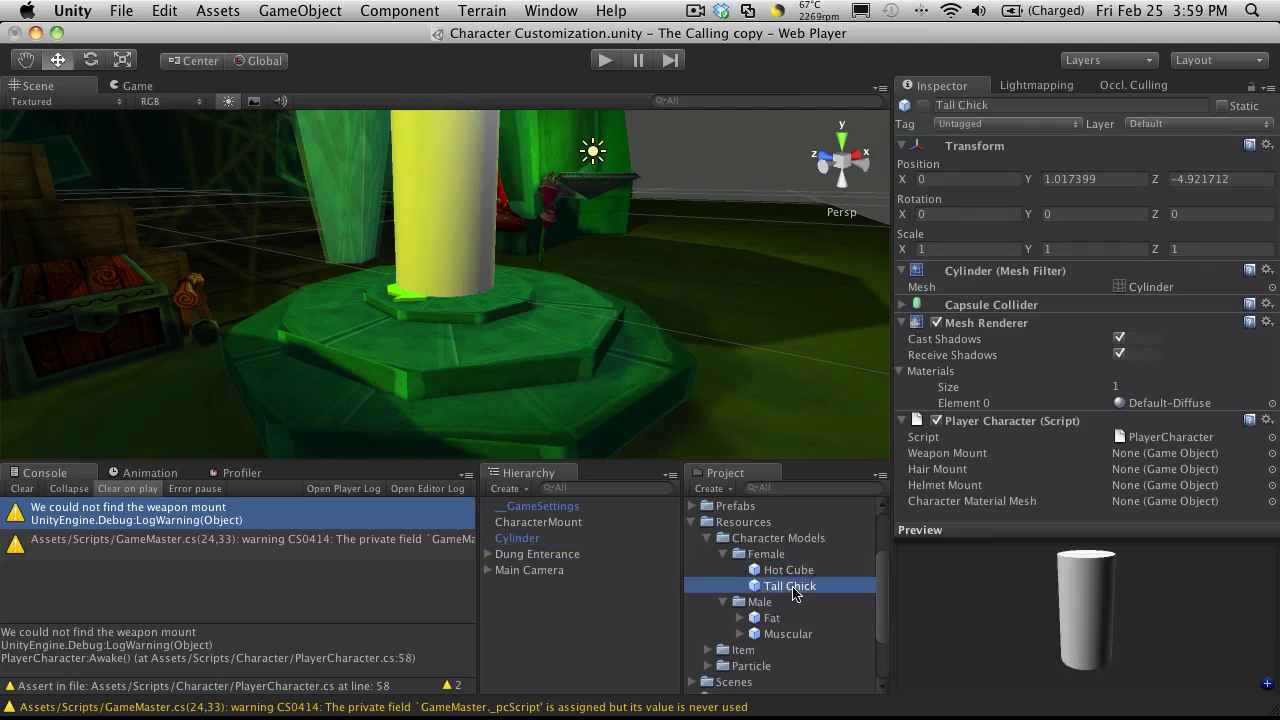
{"action": "left_click", "coordinate": [638, 621]}
{"action": "left_click", "coordinate": [548, 539]}
{"action": "key", "text": "super+BackSpace"}
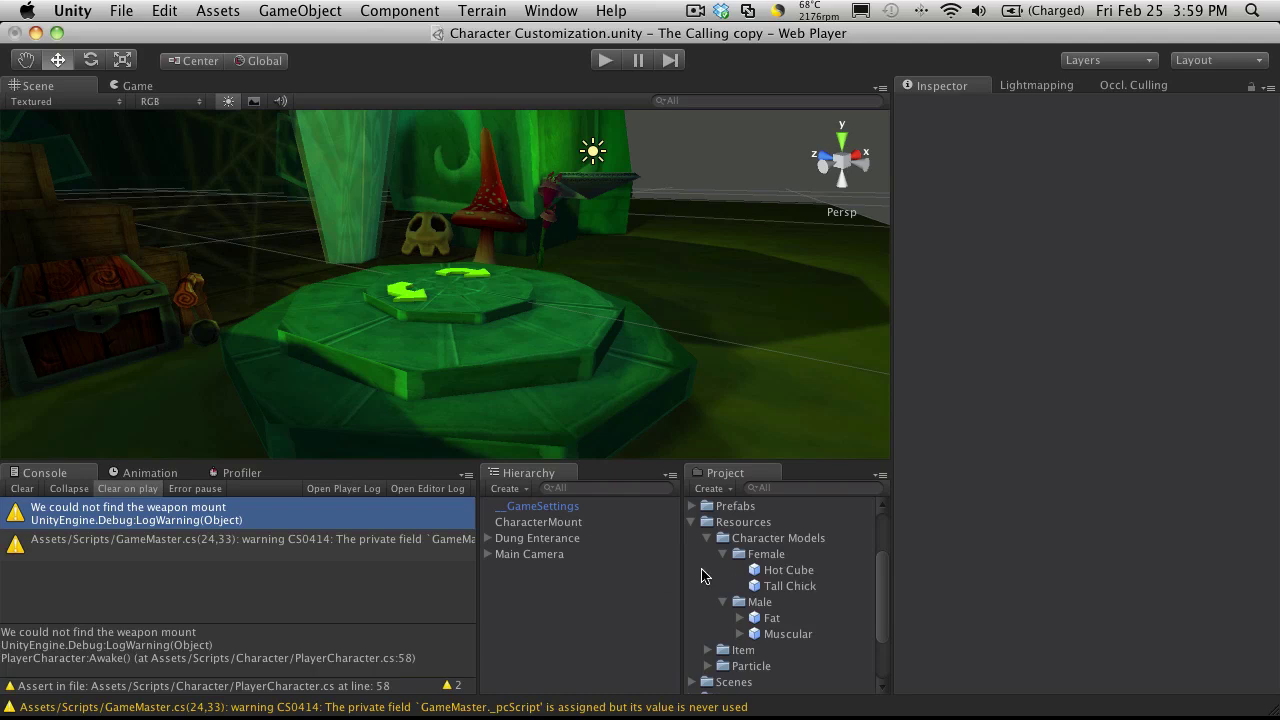
On CharacterMount, set Element 0 of the Female Models array to Hot Cube and Element 1 to Tall Chick.
{"action": "left_click", "coordinate": [556, 527]}
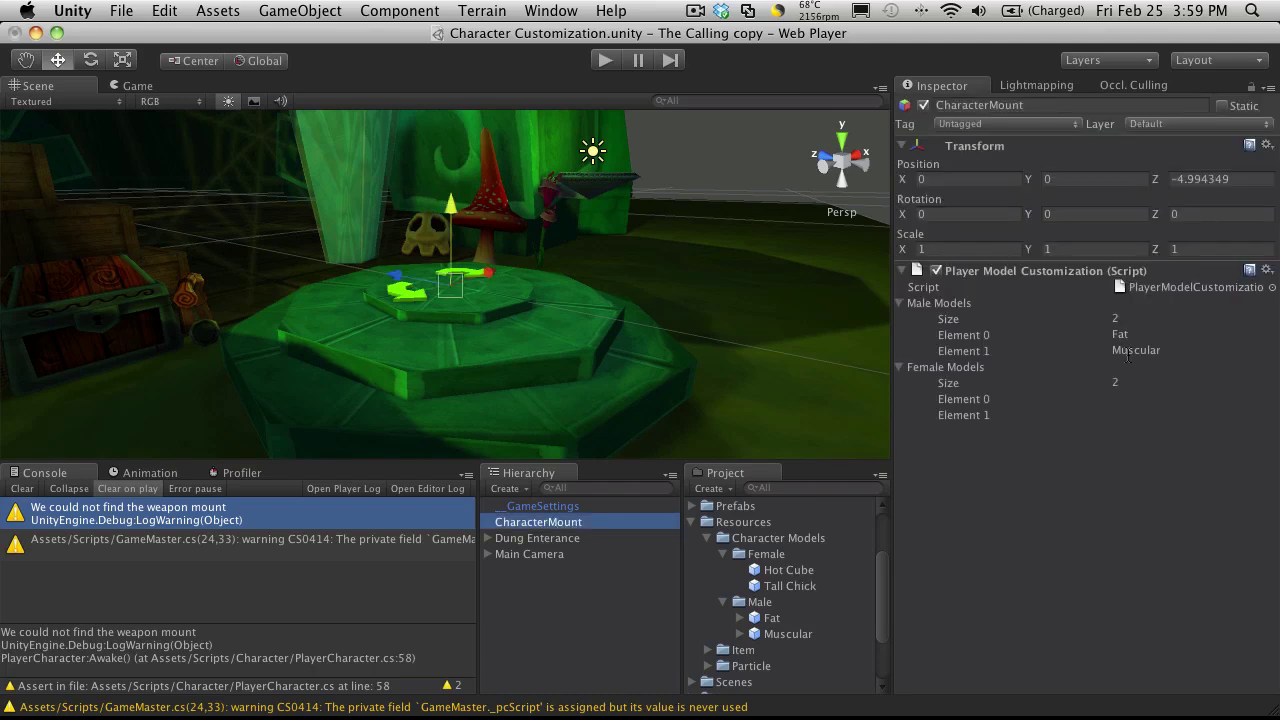
{"action": "left_click", "coordinate": [1123, 416]}
{"action": "left_click", "coordinate": [1131, 403]}
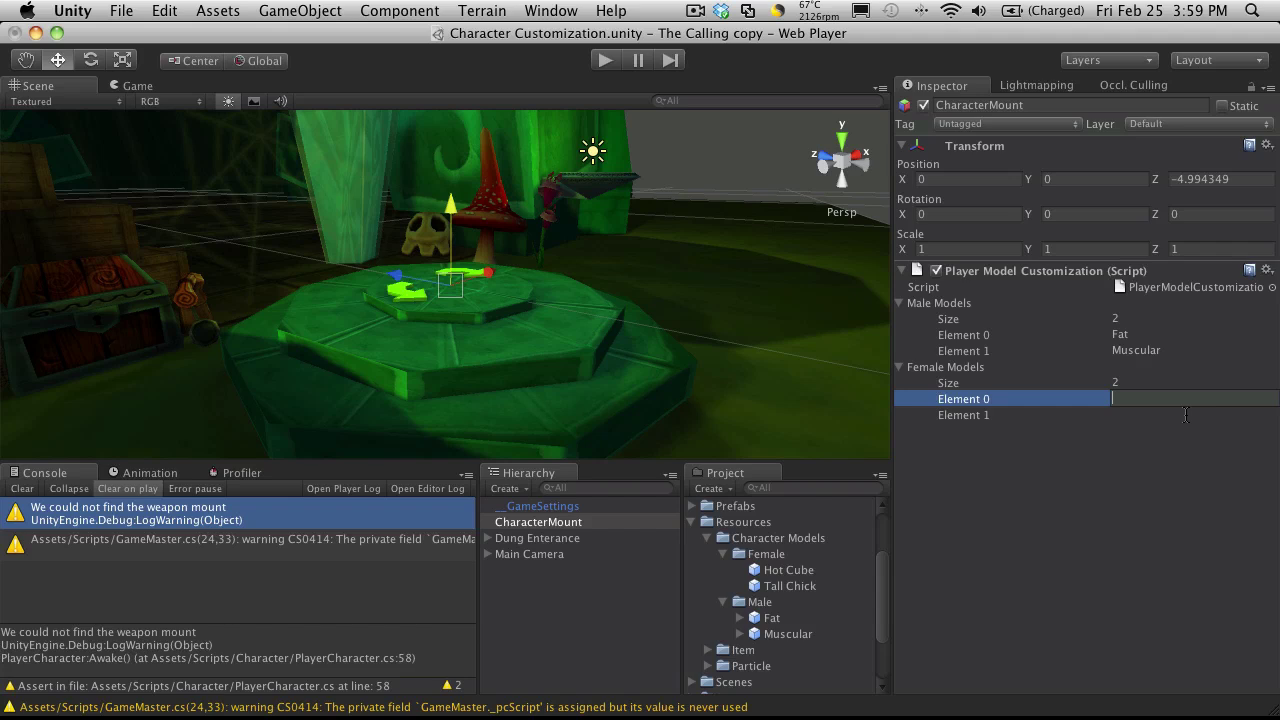
{"action": "type", "text": "Hot Cube"}
{"action": "key", "text": "Return"}
{"action": "left_click", "coordinate": [1186, 415]}
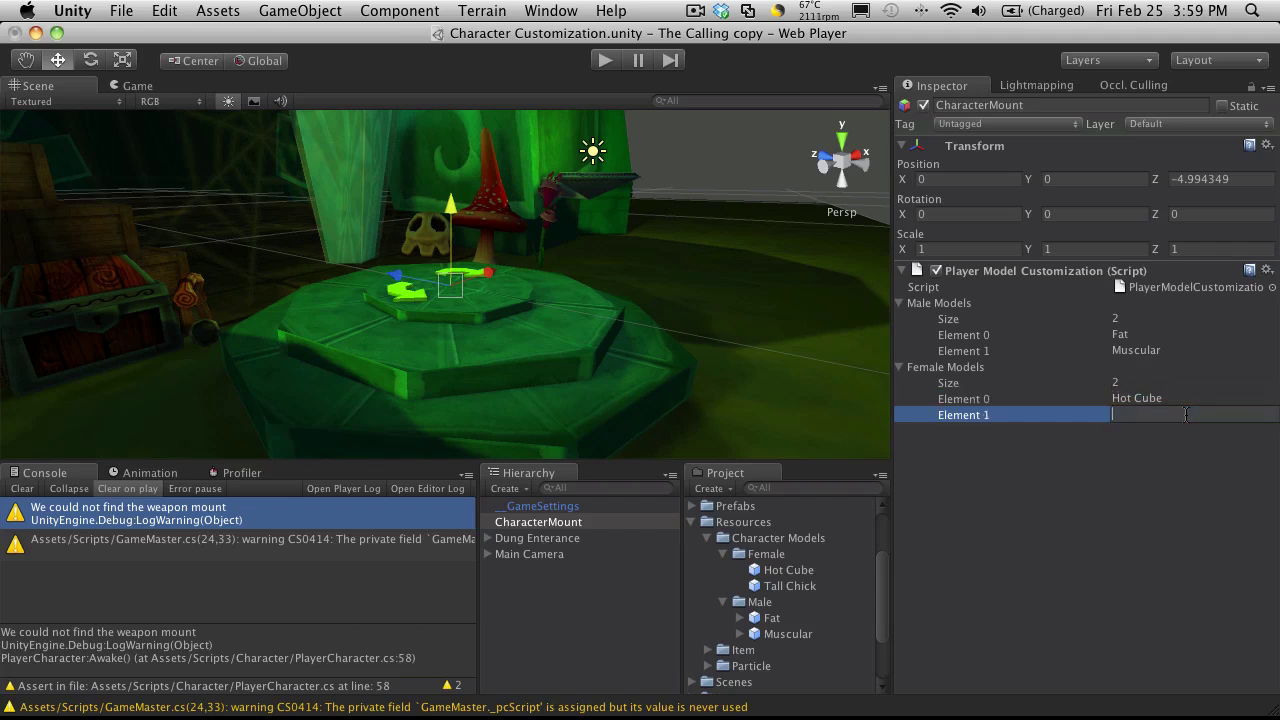
{"action": "type", "text": "Tall Chick"}
{"action": "key", "text": "Return"}
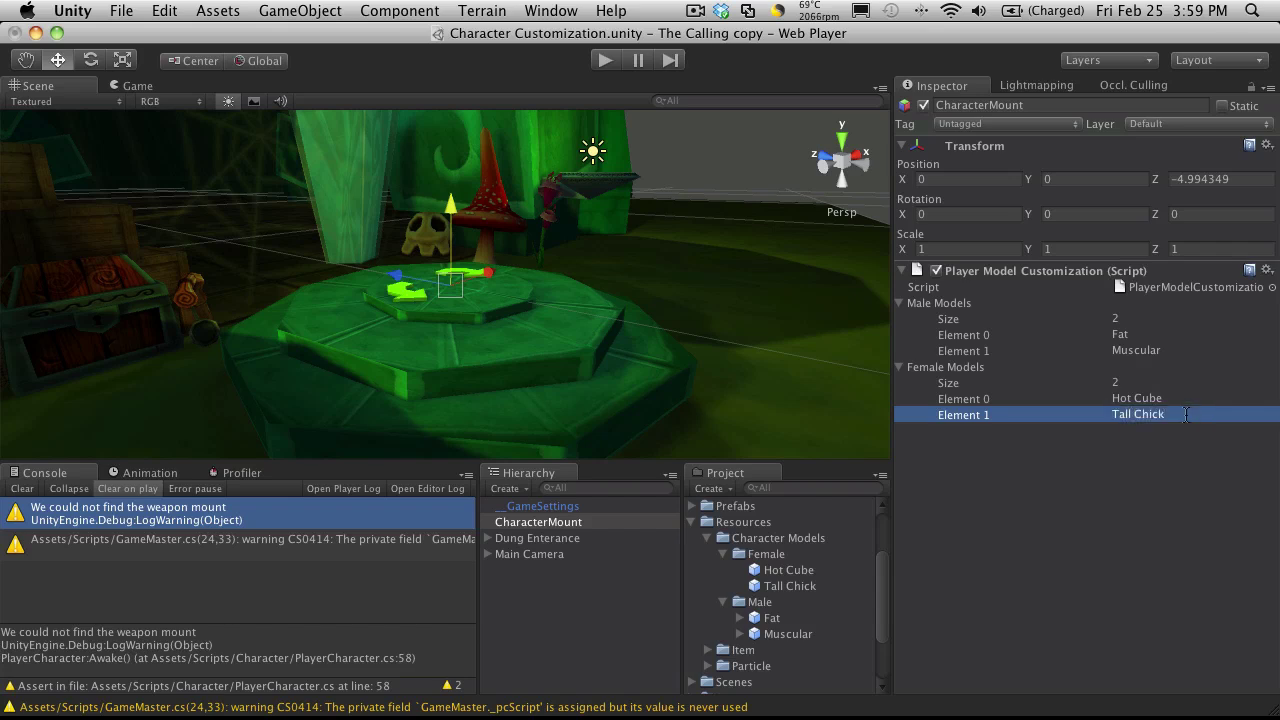
Copy the Hot Cube prefab's name into Element 0 of the Female Models array on CharacterMount and save the scene.
{"action": "left_click", "coordinate": [808, 570]}
{"action": "right_click", "coordinate": [808, 570]}
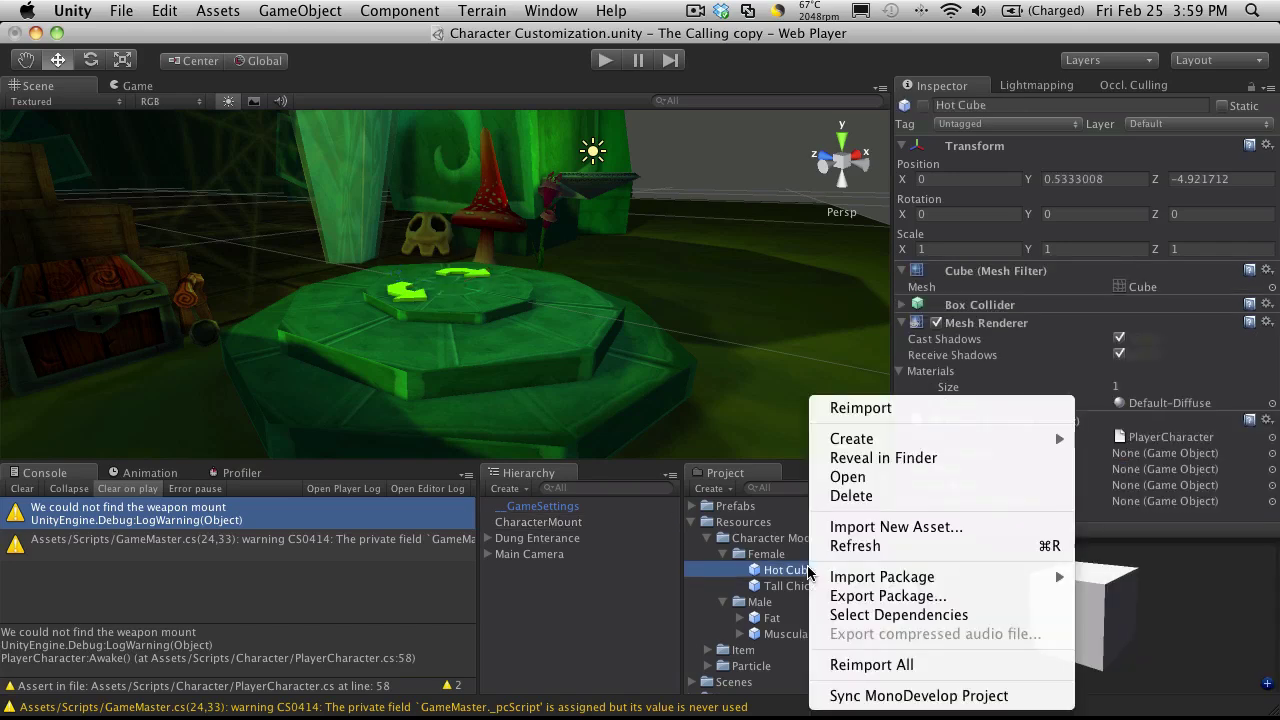
{"action": "left_click", "coordinate": [738, 556]}
{"action": "left_click", "coordinate": [806, 574]}
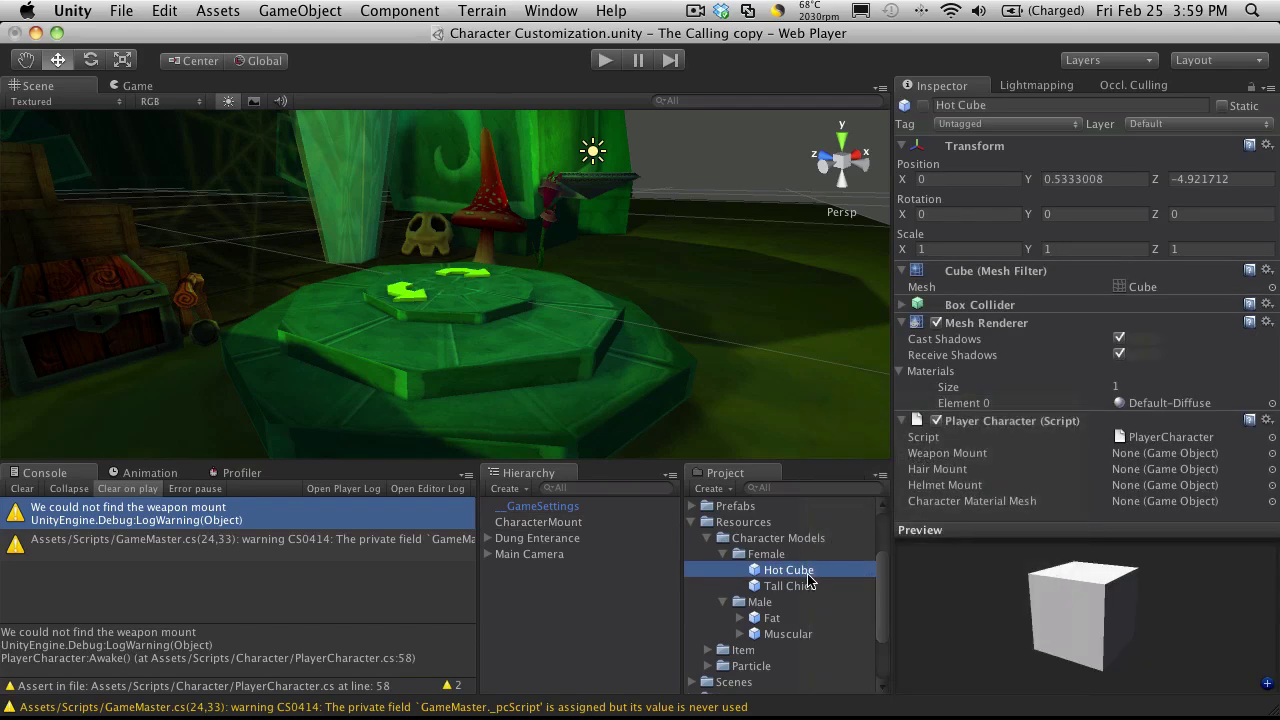
{"action": "key", "text": "super+c"}
{"action": "key", "text": "Return"}
{"action": "left_click", "coordinate": [570, 507]}
{"action": "left_click", "coordinate": [570, 522]}
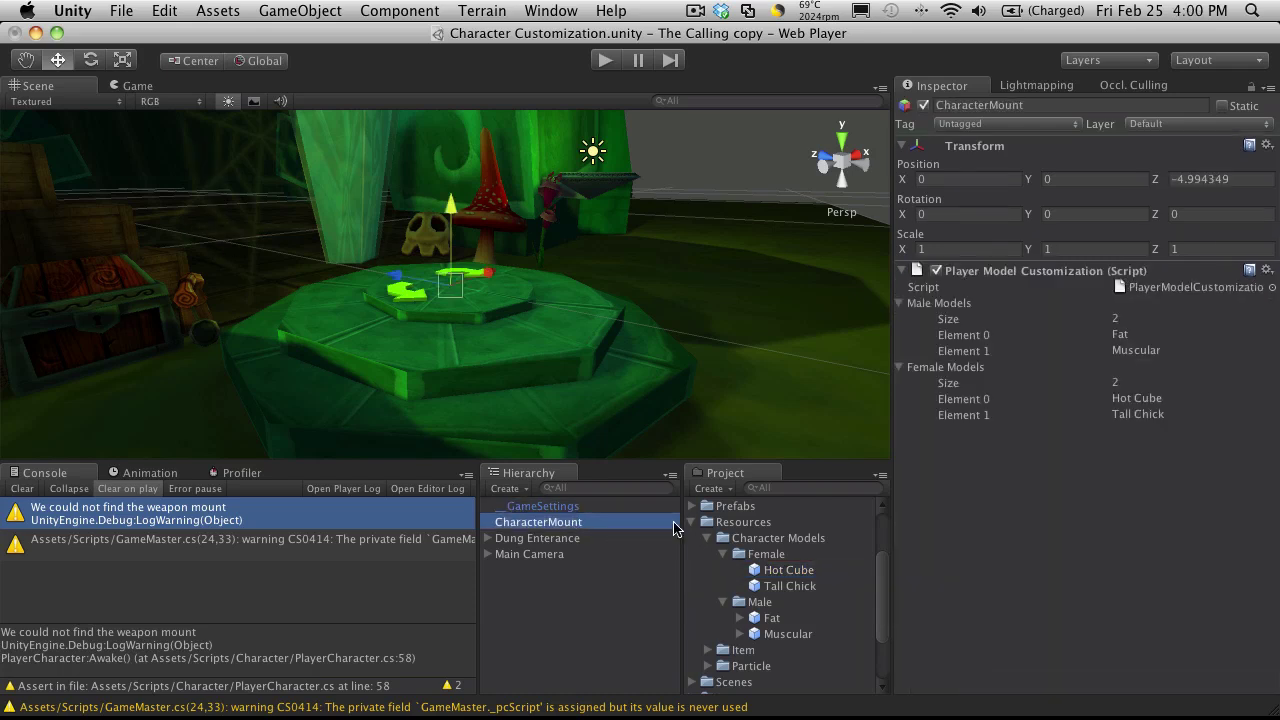
{"action": "left_click", "coordinate": [1158, 400]}
{"action": "key", "text": "super+v"}
{"action": "key", "text": "Return"}
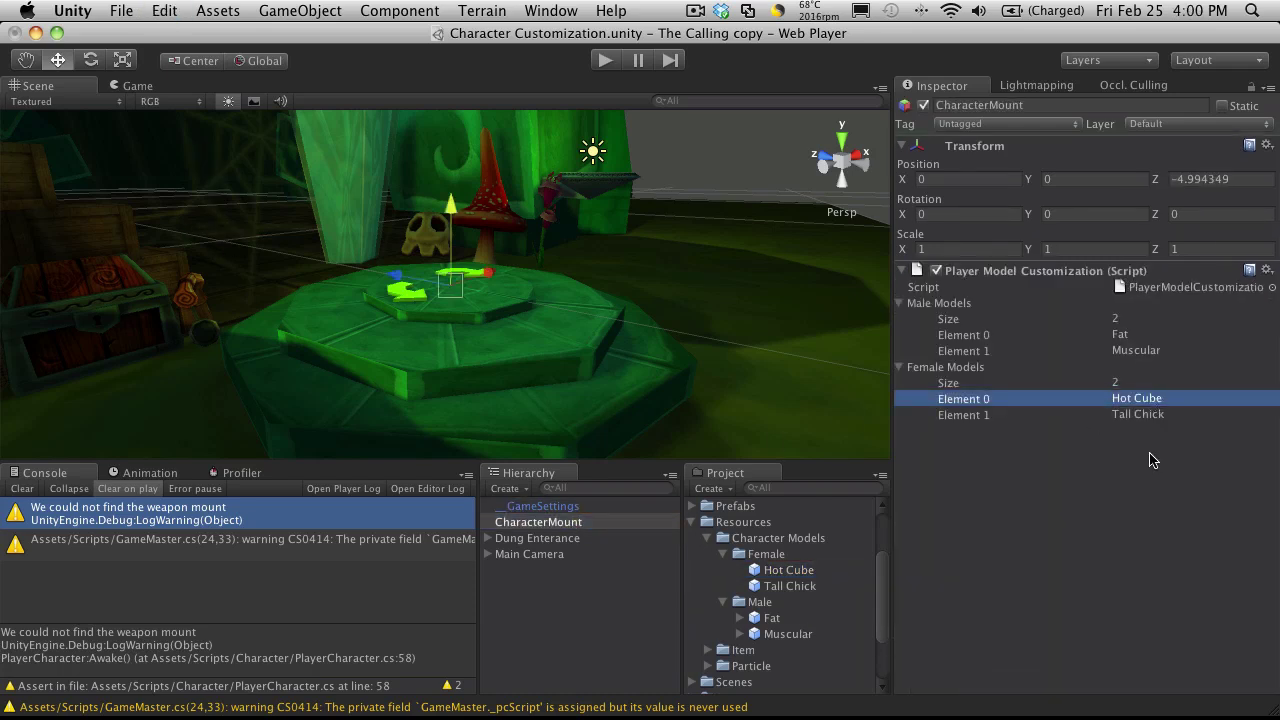
{"action": "key", "text": "super+s"}
Switch to MonoDevelop and add the condition if( maleModels.Length < 1 ) inside the Start method of PlayerModelCustomization.
{"action": "key", "text": "super+Tab"}
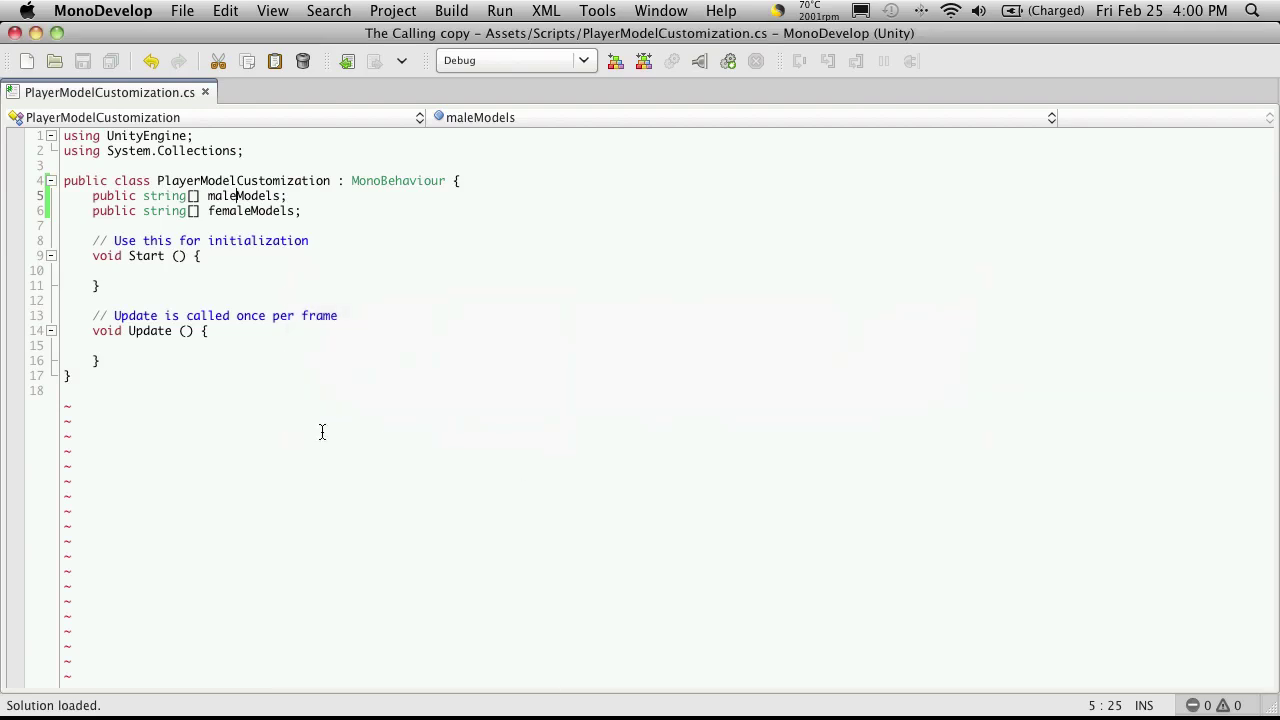
{"action": "left_click", "coordinate": [236, 256]}
{"action": "key", "text": "Return"}
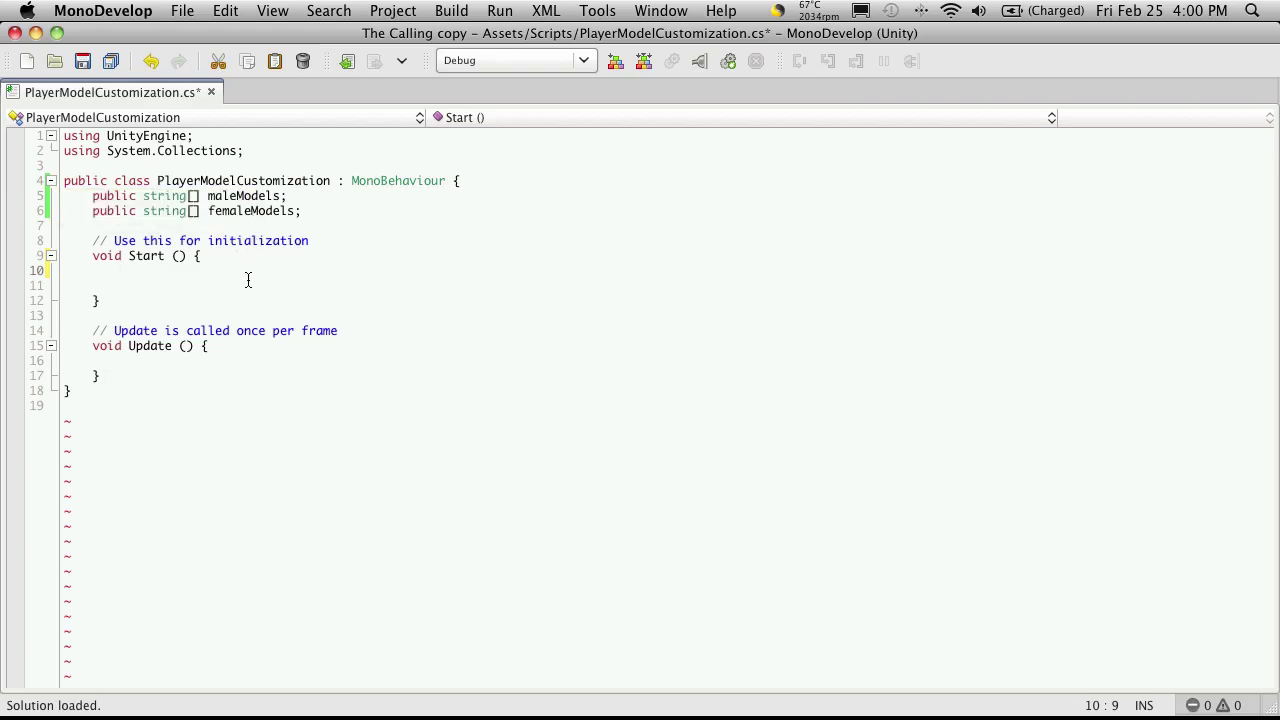
{"action": "type", "text": "if(maleModels"}
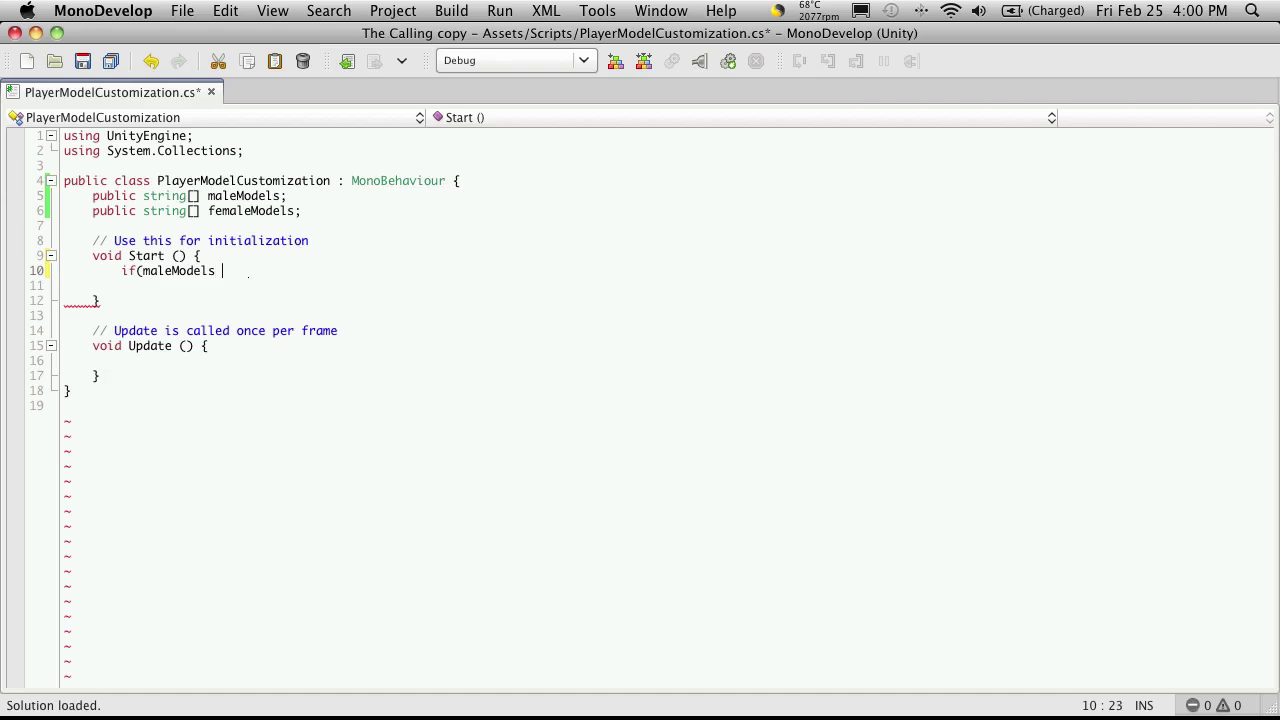
{"action": "type", "text": ".Le"}
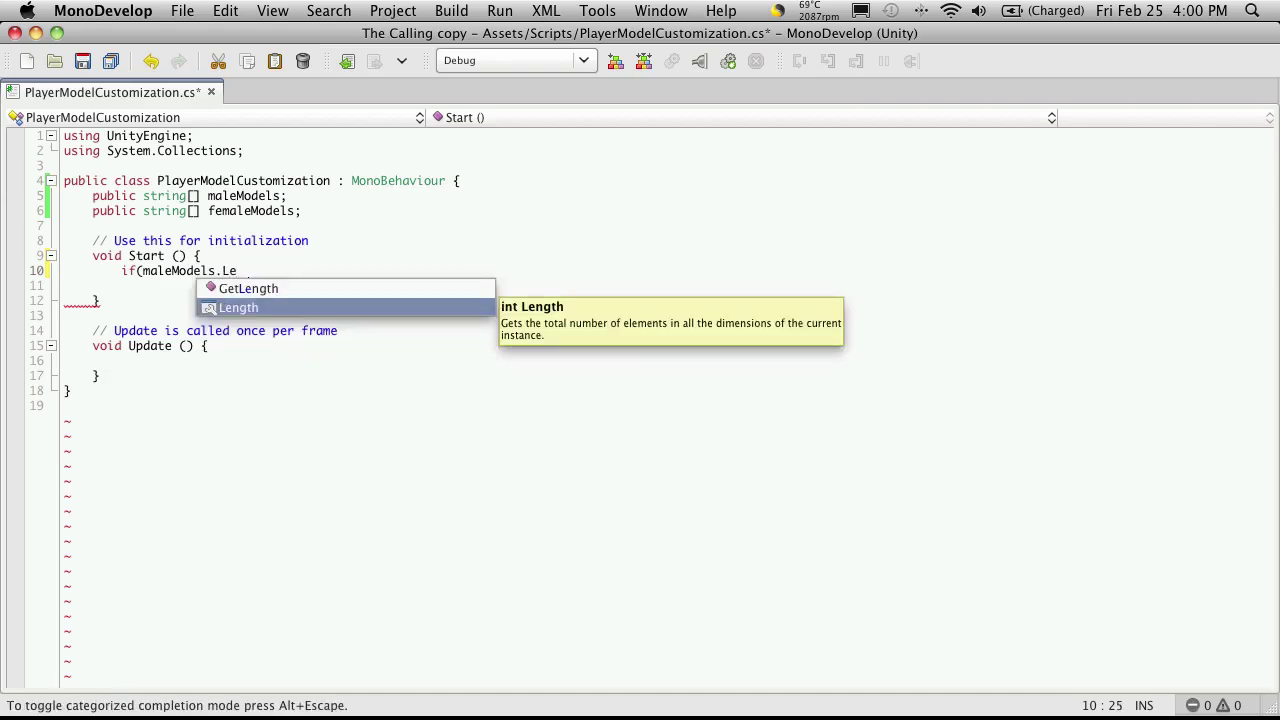
{"action": "key", "text": "Return"}
{"action": "type", "text": "< 1"}
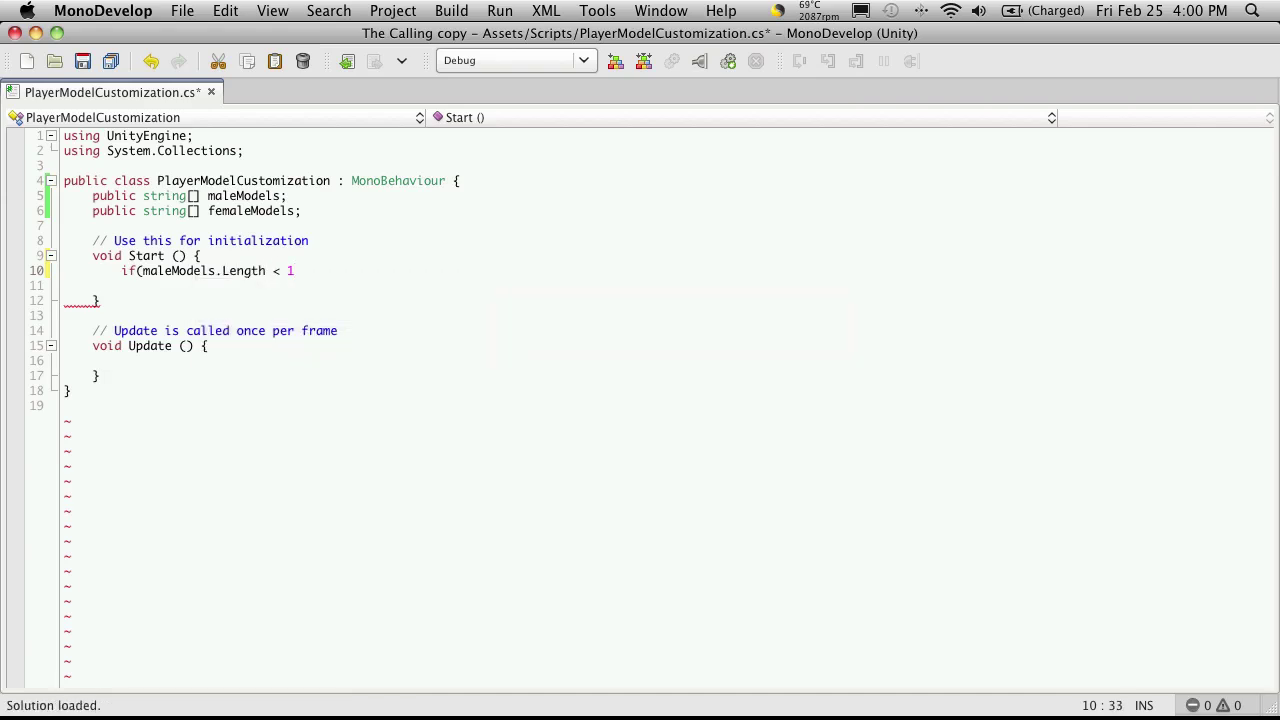
{"action": "type", "text": ")"}
{"action": "left_click", "coordinate": [64, 270]}
{"action": "key", "text": "Right"}
{"action": "key", "text": "Right"}
{"action": "key", "text": "Right"}
{"action": "key", "text": "End"}
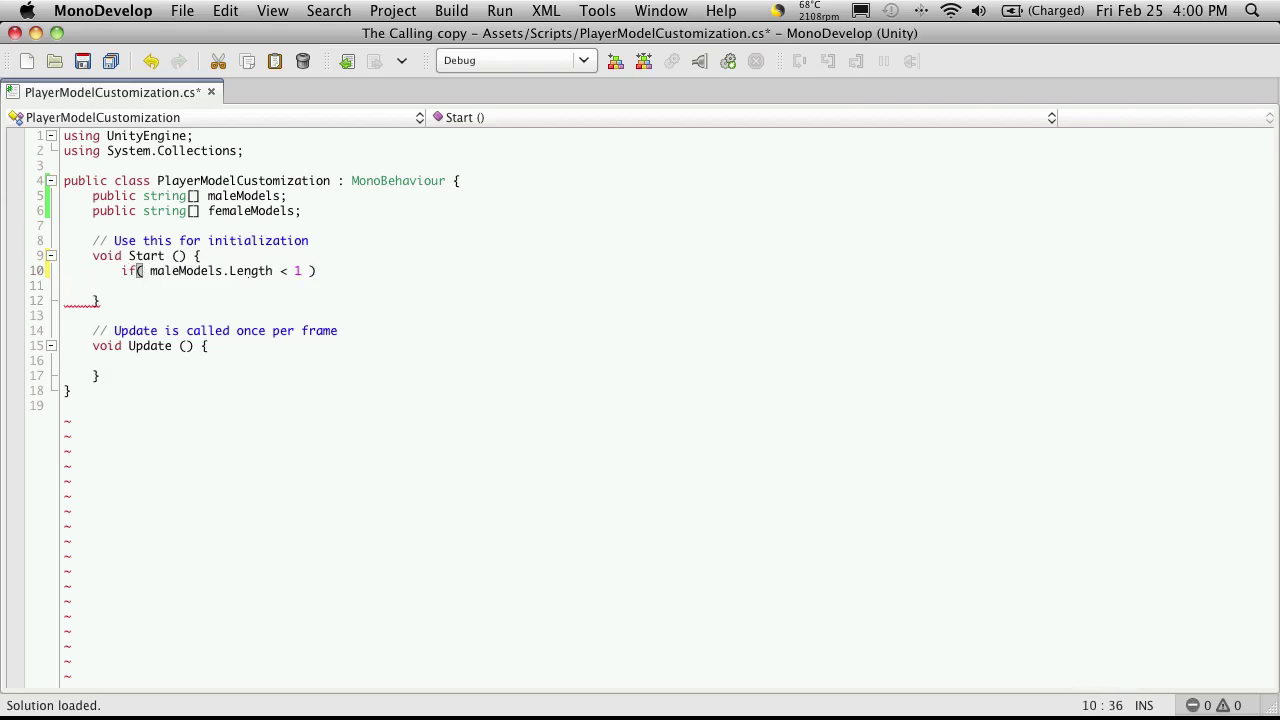
Under the maleModels condition, add Debug.LogWarning("We have no male models"); as its body.
{"action": "key", "text": "Return"}
{"action": "type", "text": "Deb"}
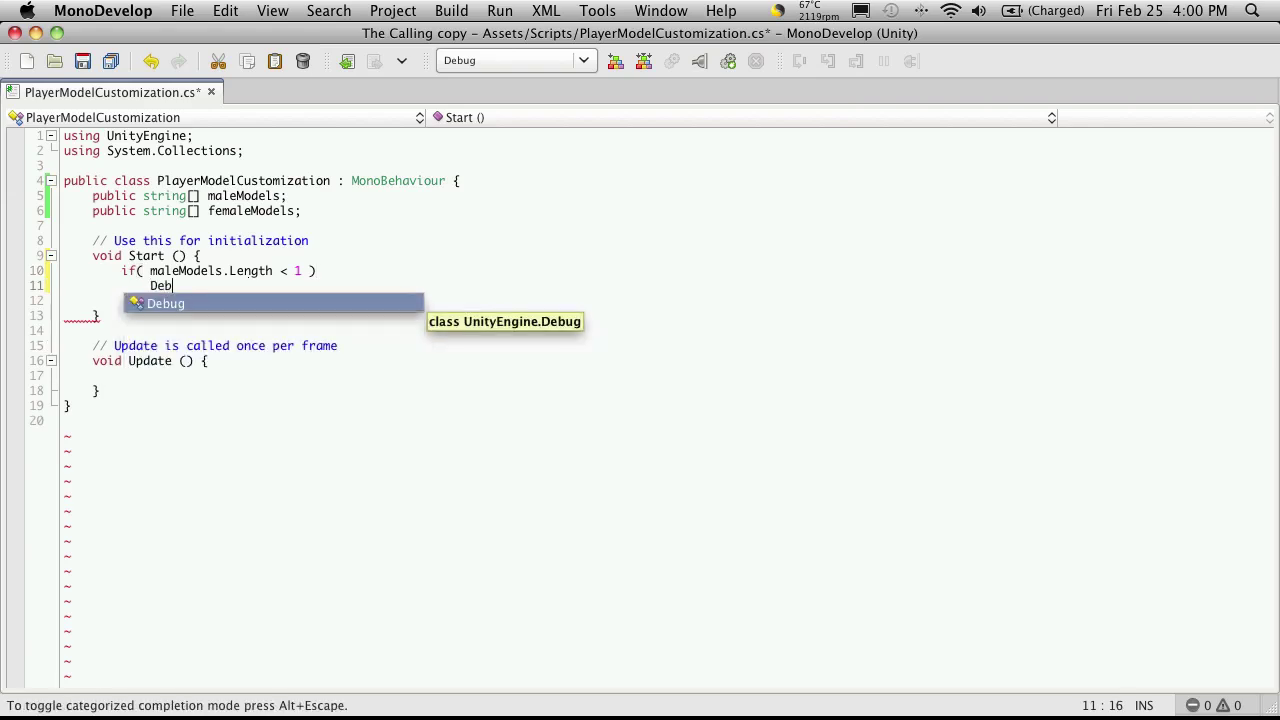
{"action": "type", "text": "ug.Lo"}
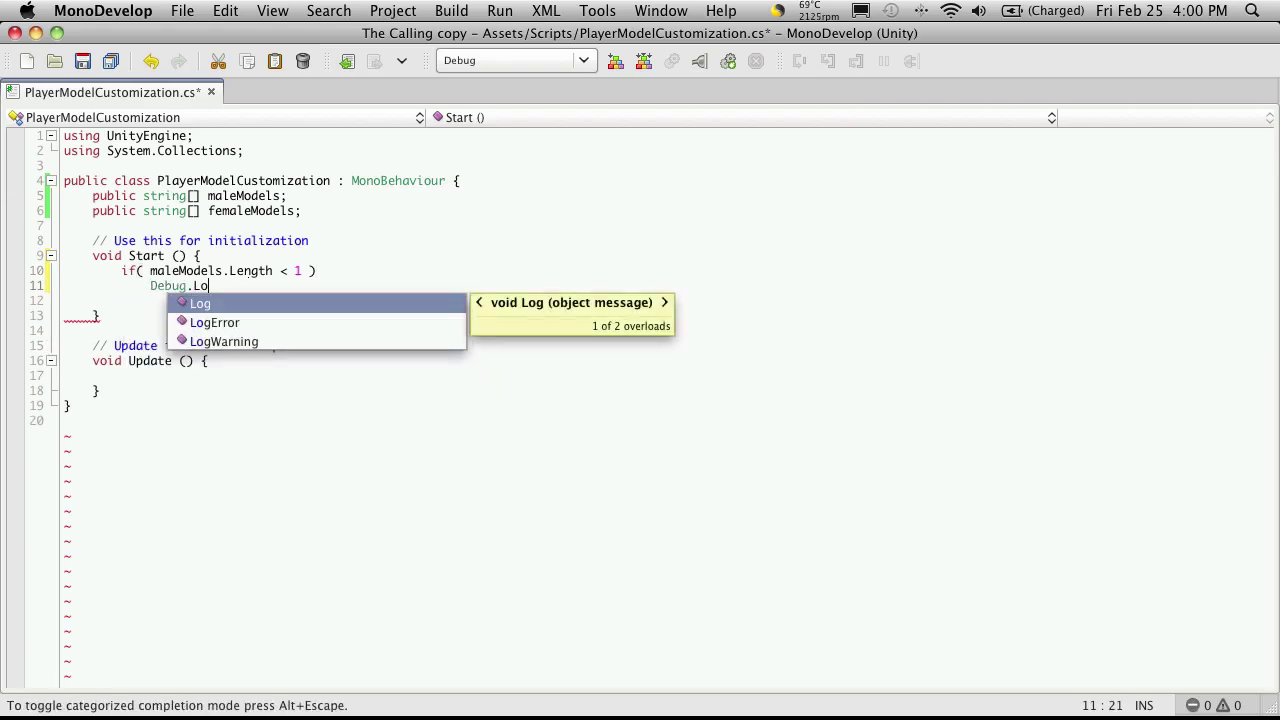
{"action": "key", "text": "Down"}
{"action": "key", "text": "Down"}
{"action": "key", "text": "Return"}
{"action": "type", "text": "("}
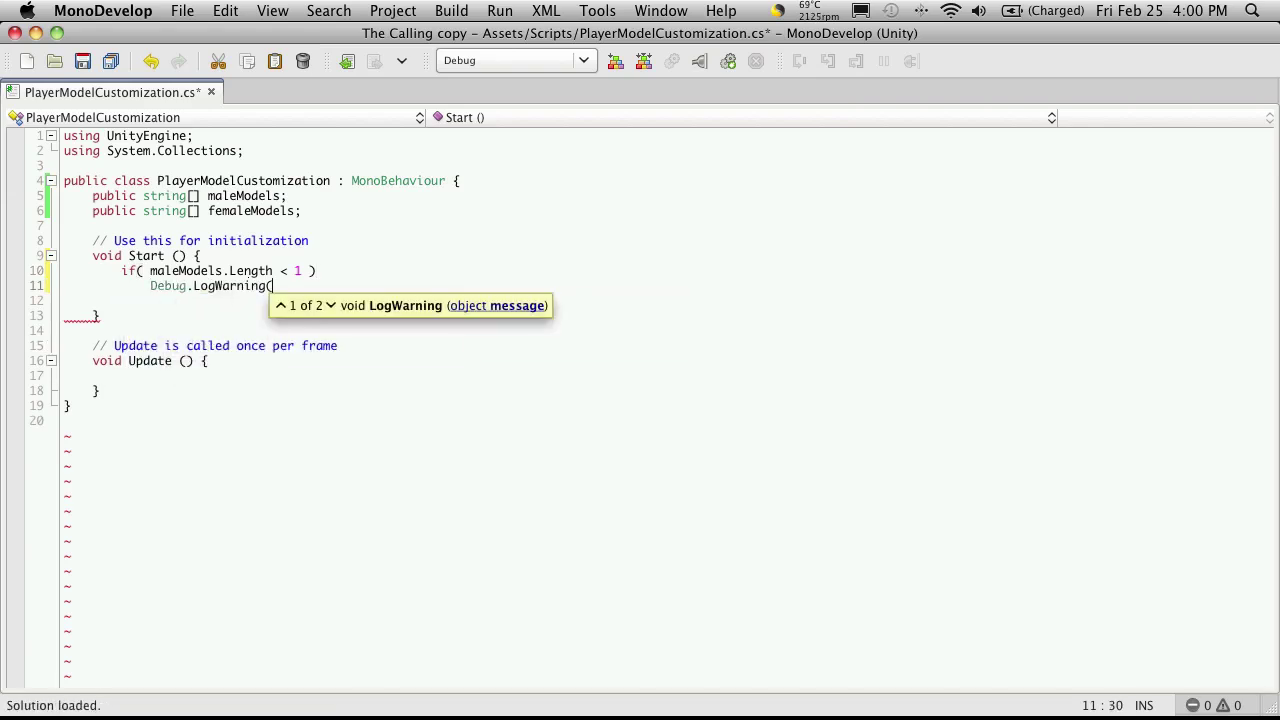
{"action": "type", "text": "\"We"}
{"action": "type", "text": " have no"}
{"action": "type", "text": " mal"}
{"action": "key", "text": "BackSpace"}
{"action": "type", "text": "e"}
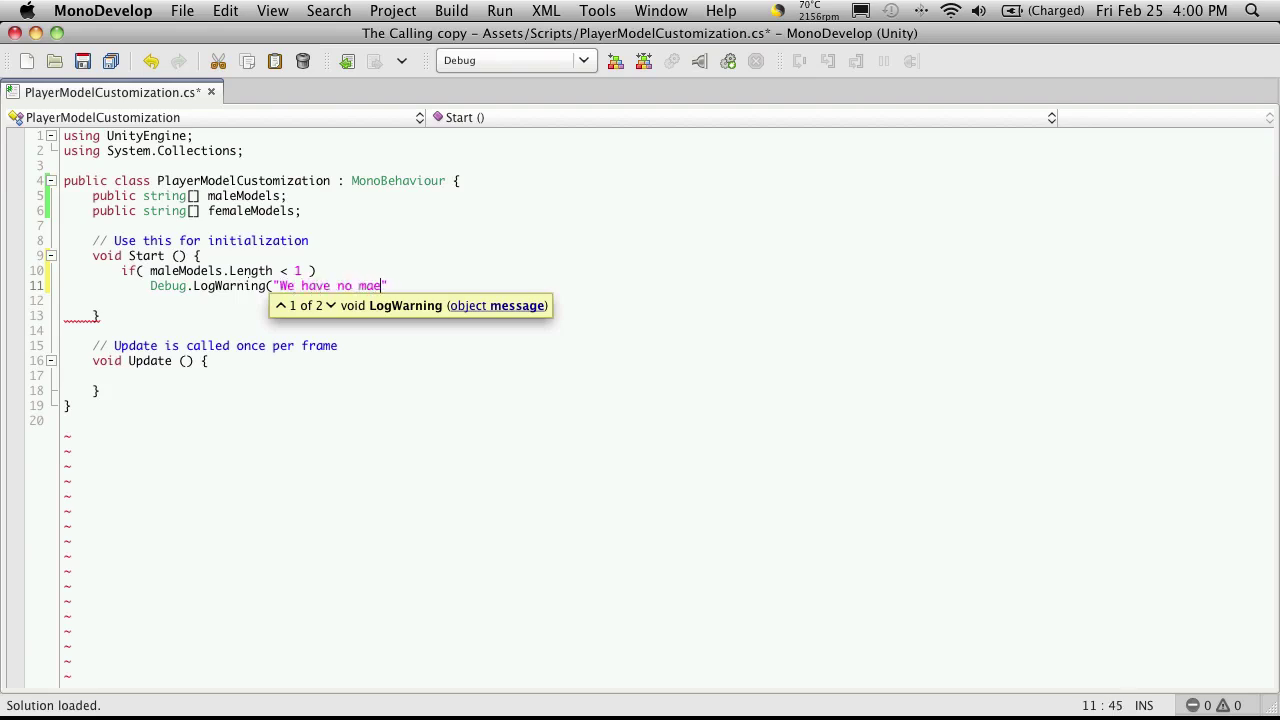
{"action": "key", "text": "BackSpace"}
{"action": "type", "text": "le models\");"}
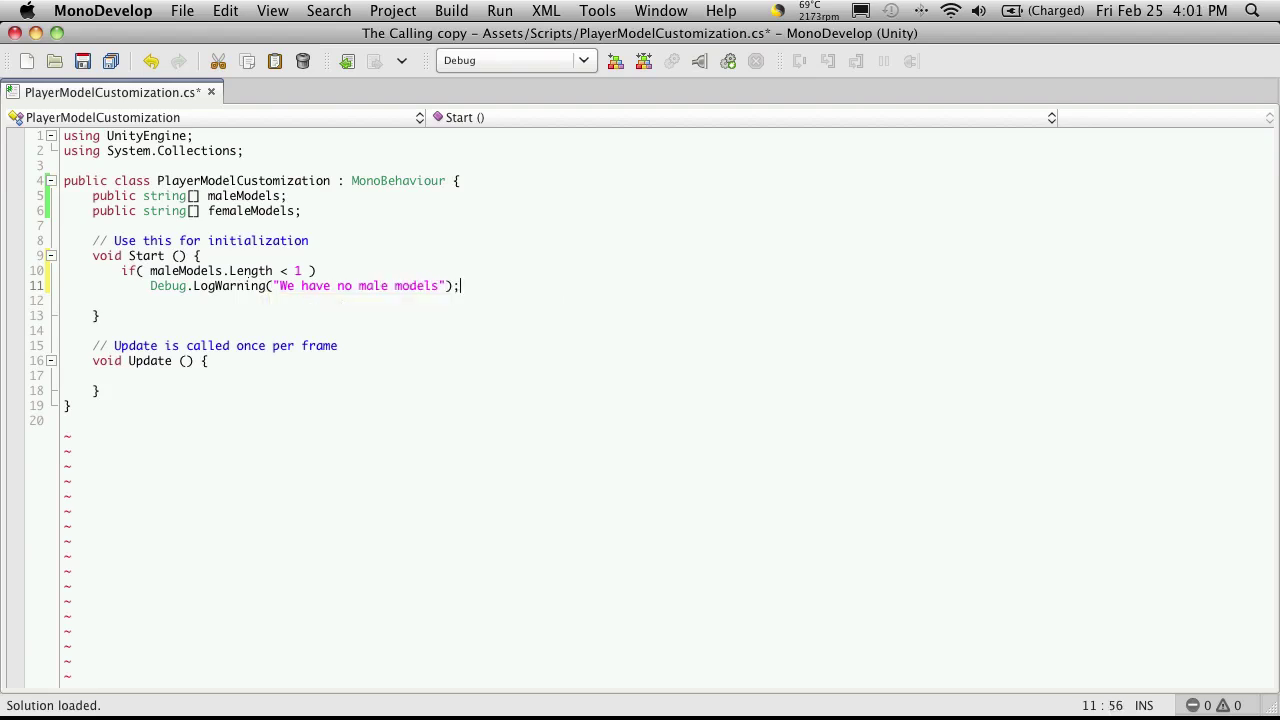
Duplicate the two-line male models check below the original, separated by a blank line, inside Start.
{"action": "key", "text": "Return"}
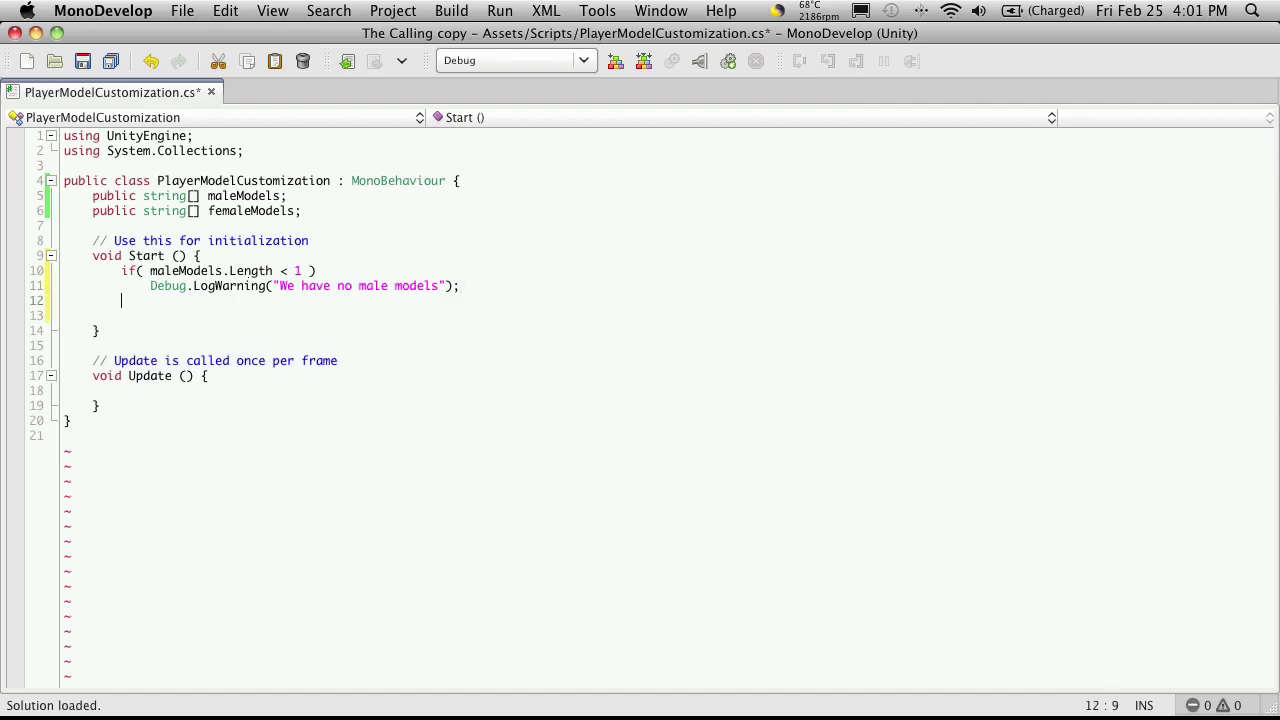
{"action": "key", "text": "Return"}
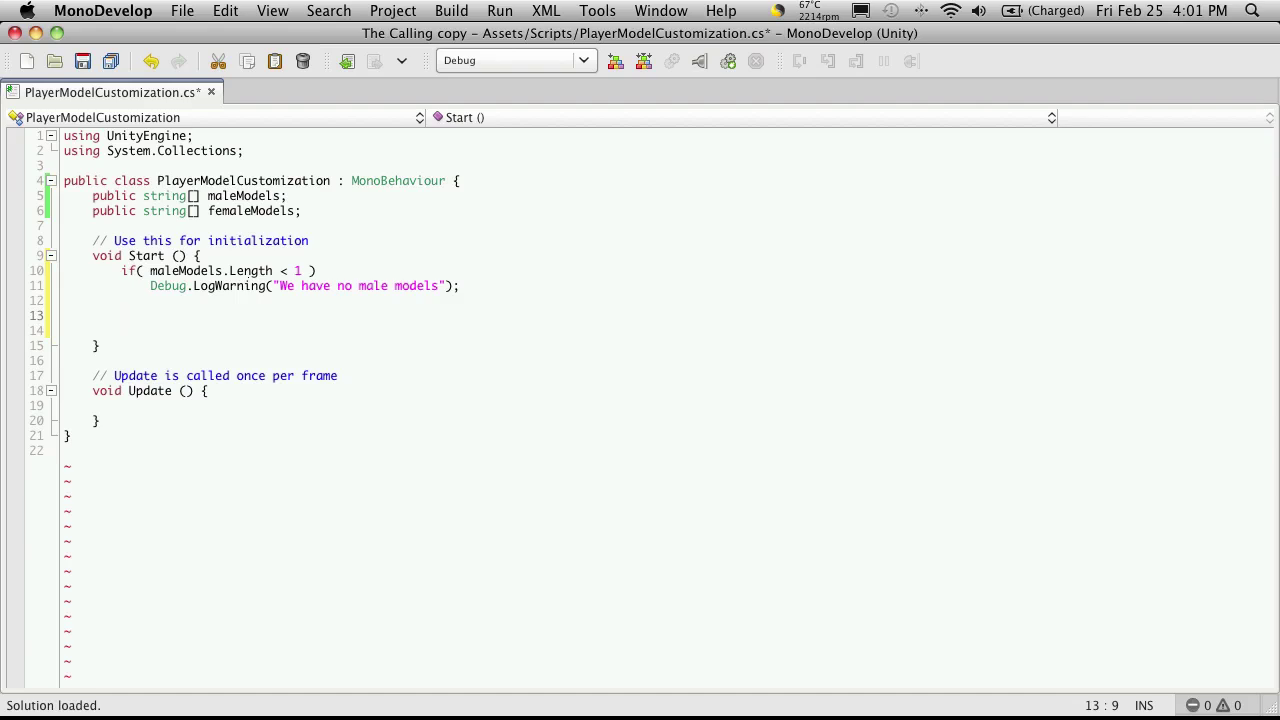
{"action": "type", "text": "if("}
{"action": "left_click_drag", "start_coordinate": [64, 270], "coordinate": [64, 331]}
{"action": "key", "text": "super+c"}
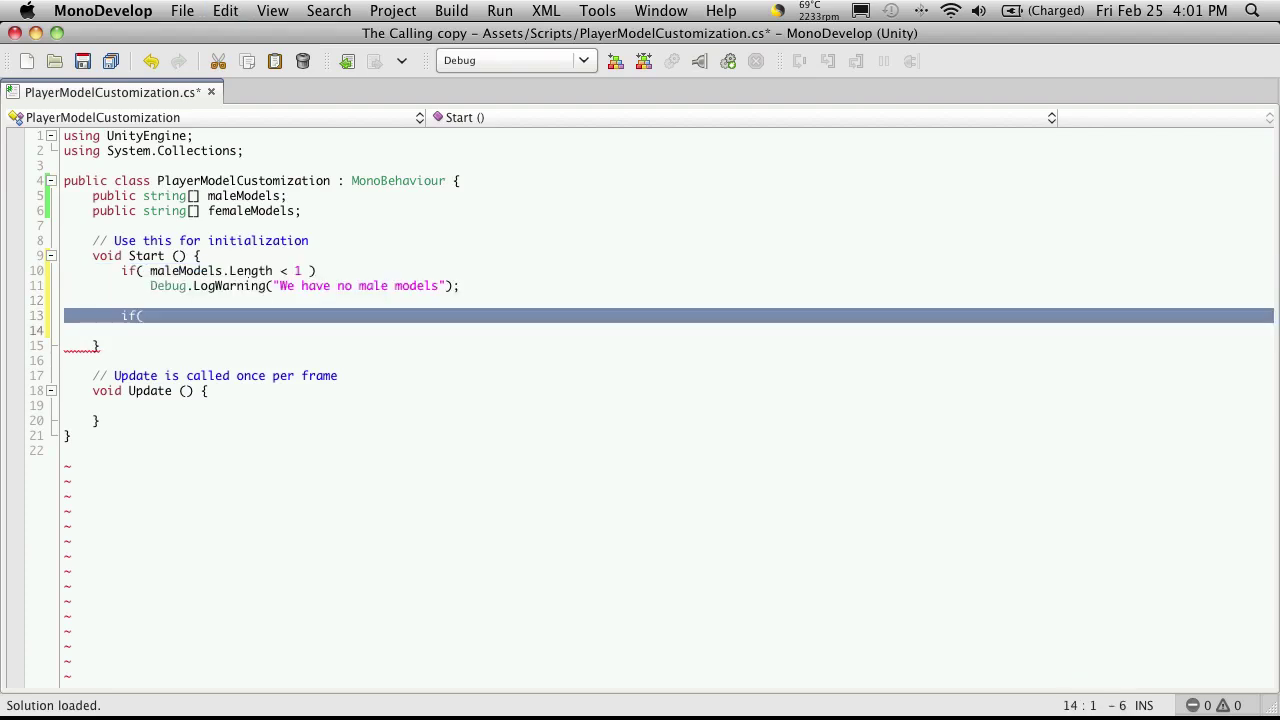
{"action": "key", "text": "super+v"}
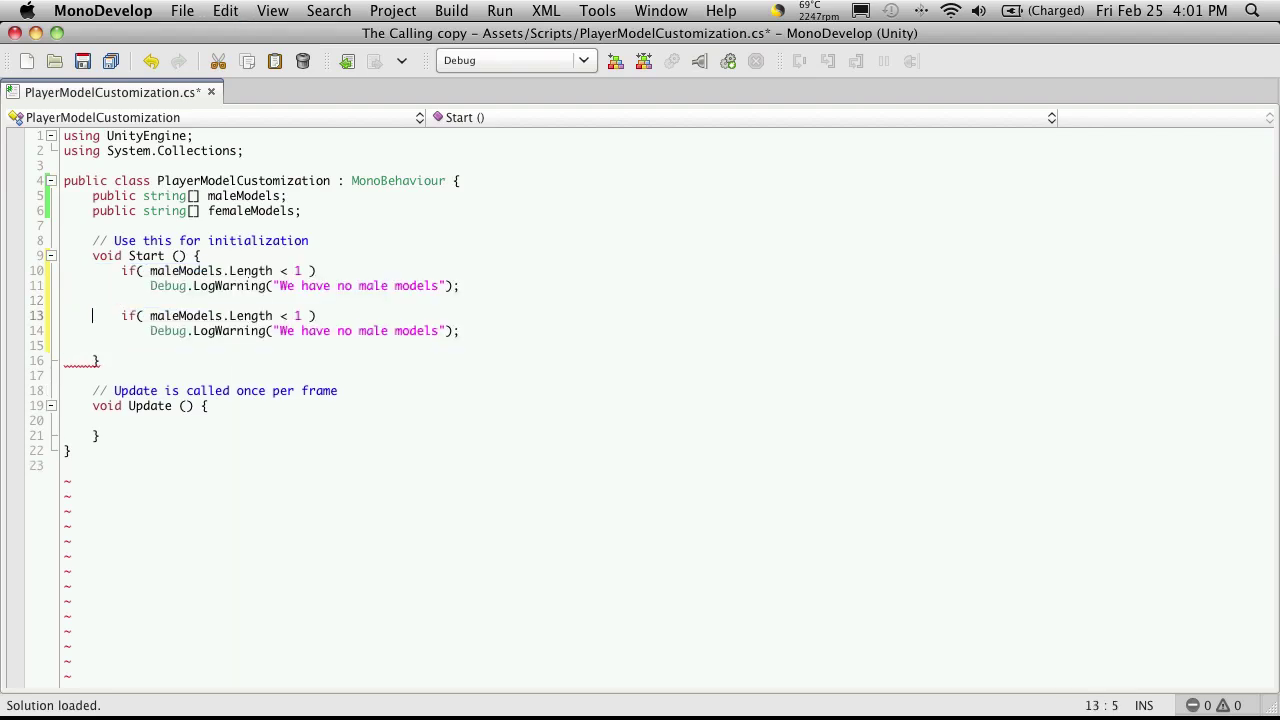
Change the duplicated check to femaleModels and its warning to "We have no female models", and save the script.
{"action": "left_click_drag", "start_coordinate": [150, 316], "coordinate": [172, 316]}
{"action": "left_click", "coordinate": [150, 316]}
{"action": "type", "text": "fe"}
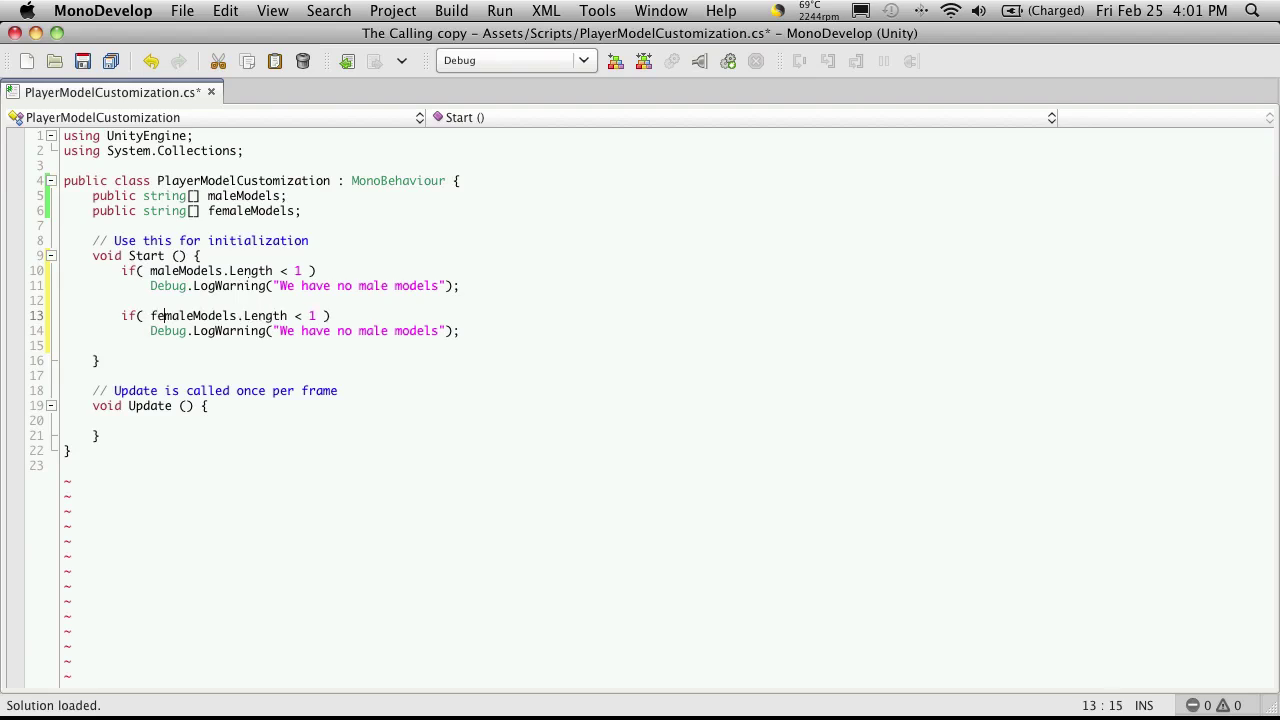
{"action": "left_click", "coordinate": [358, 331]}
{"action": "type", "text": "fe"}
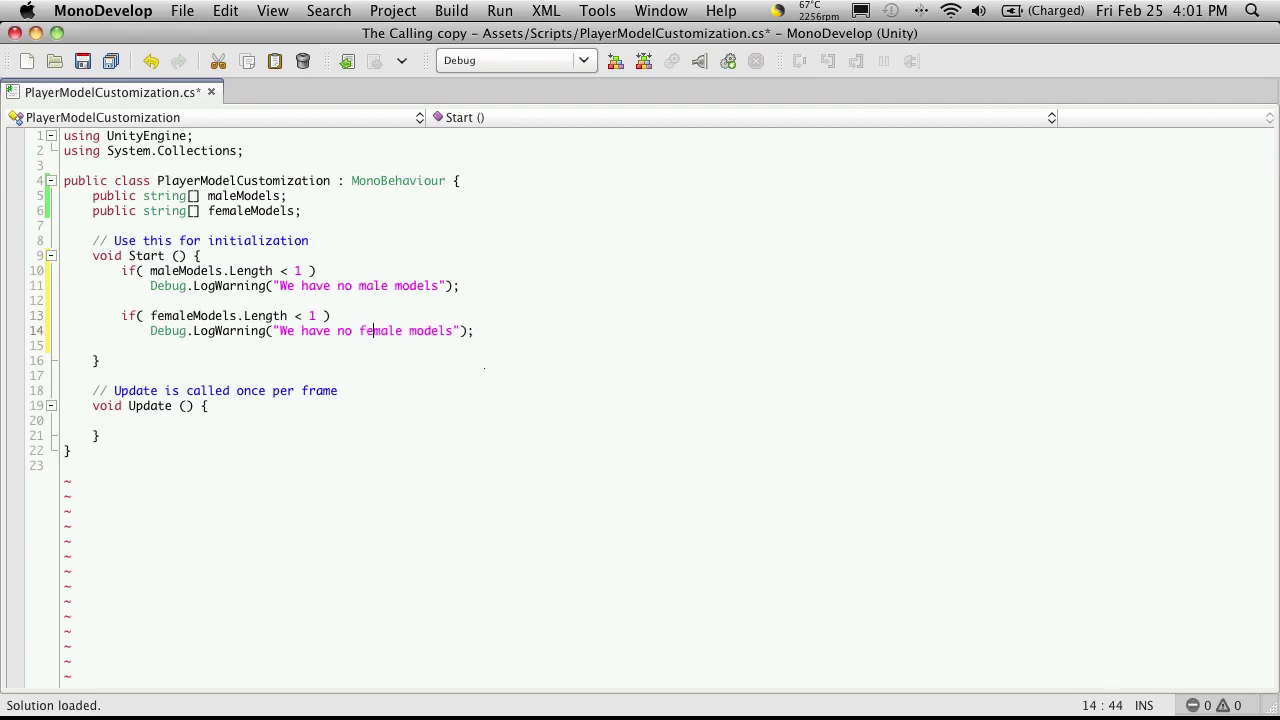
{"action": "key", "text": "ctrl+s"}
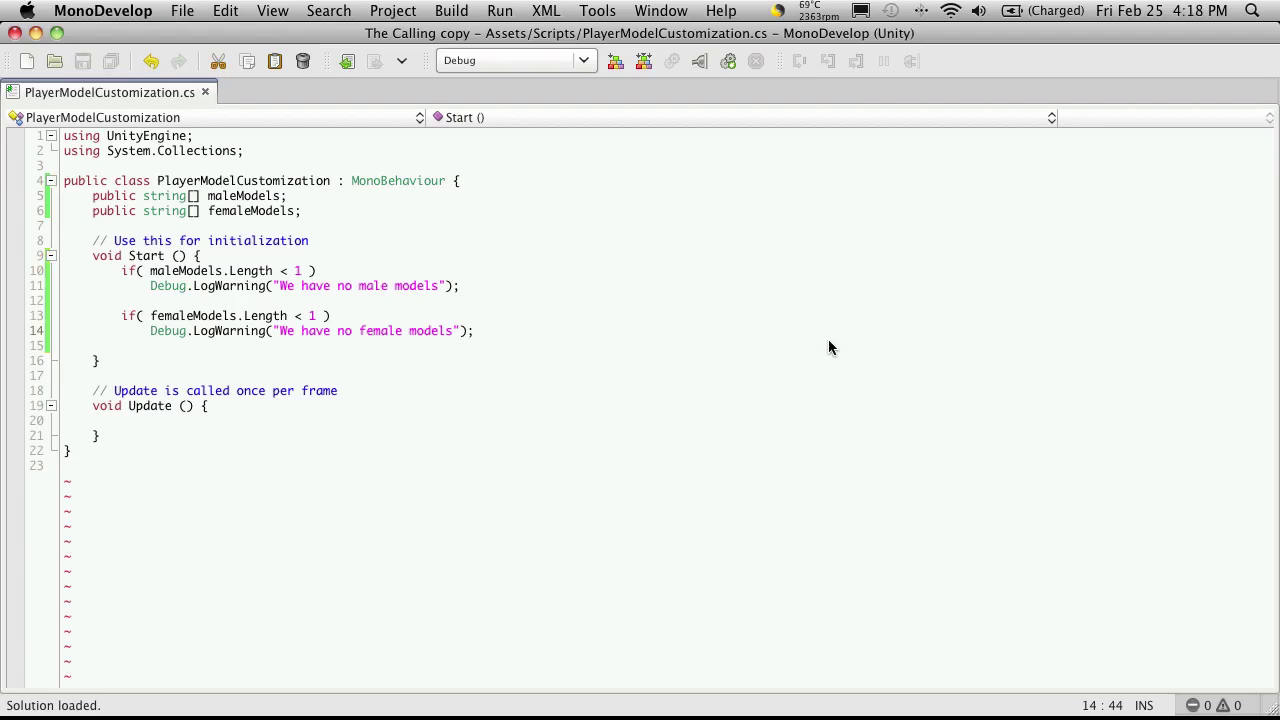
Switch to Unity and face the green platform's arrows from the front in the scene view.
{"action": "key", "text": "super+Tab"}
{"action": "key", "text": "super+Tab"}
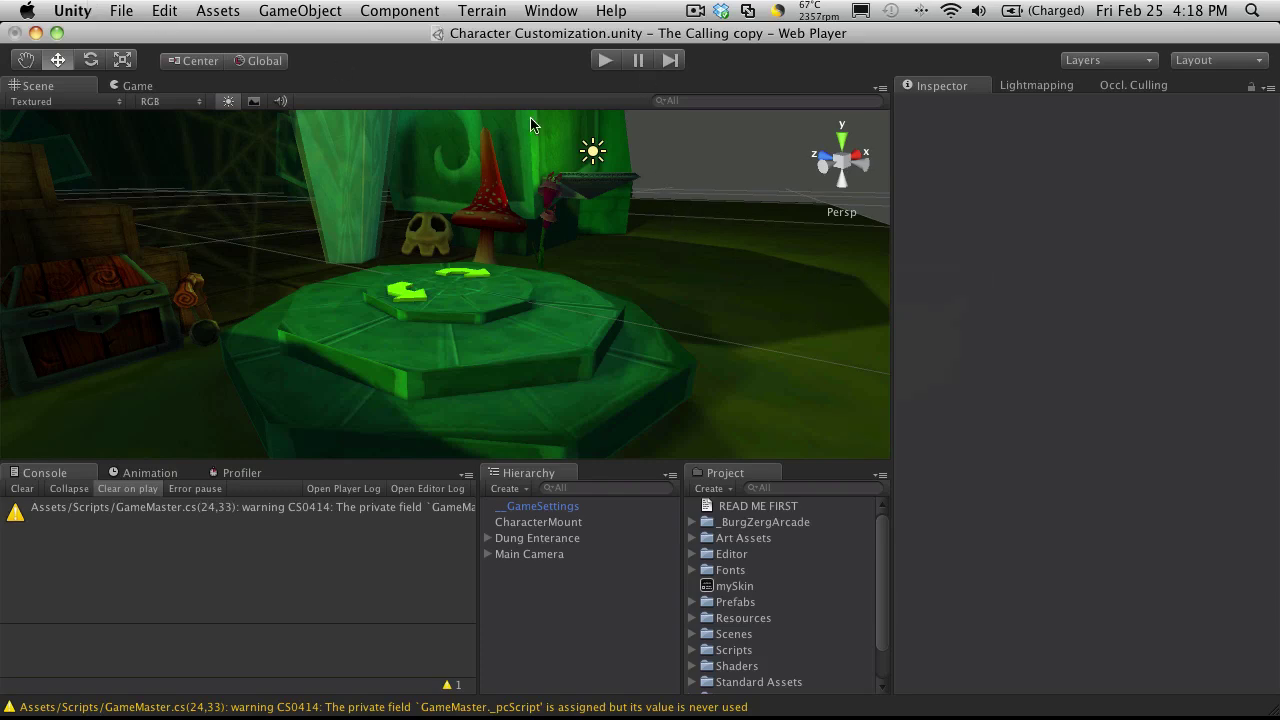
{"action": "left_click_drag", "start_coordinate": [663, 320], "coordinate": [367, 356], "text": "alt"}
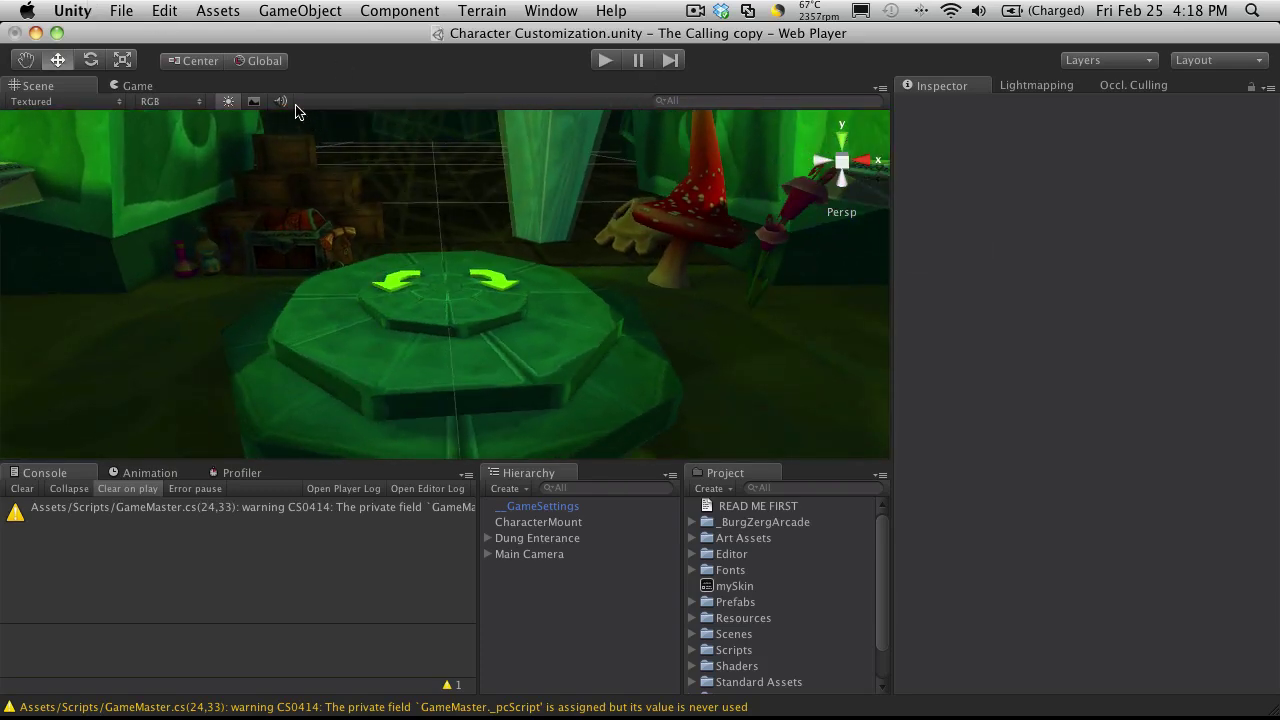
{"action": "left_click", "coordinate": [290, 10]}
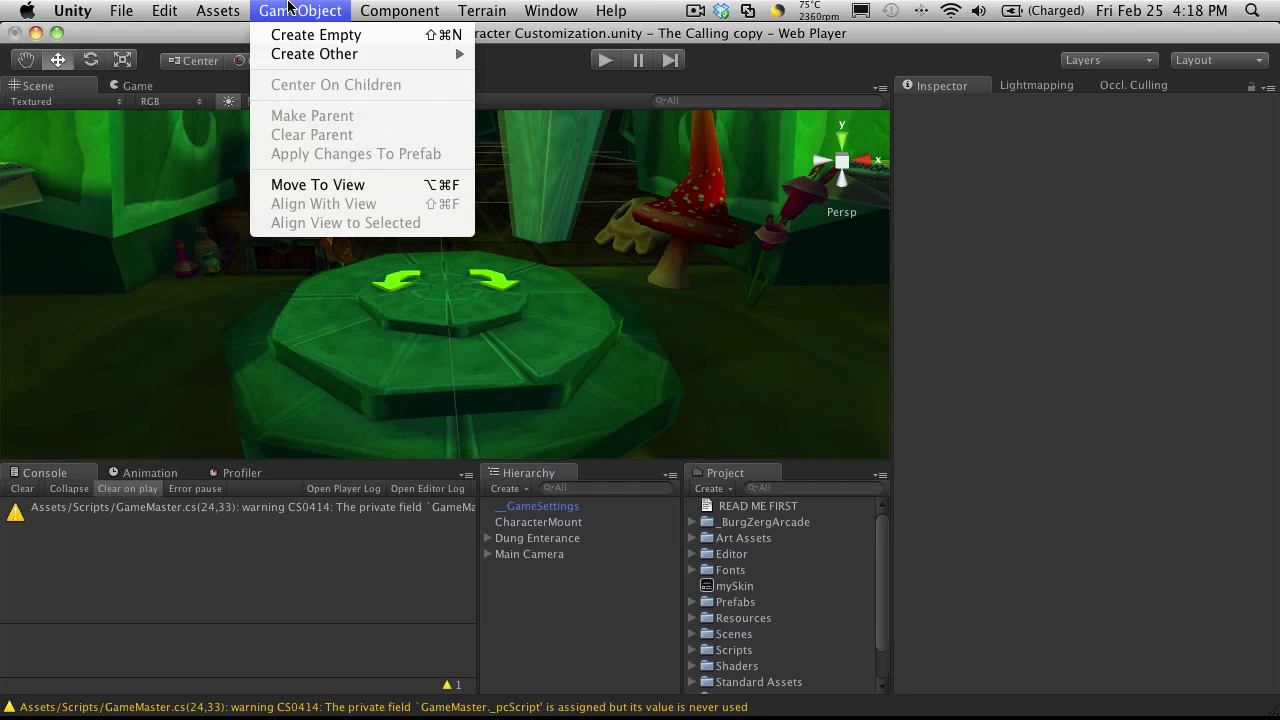
{"action": "mouse_move", "coordinate": [350, 54]}
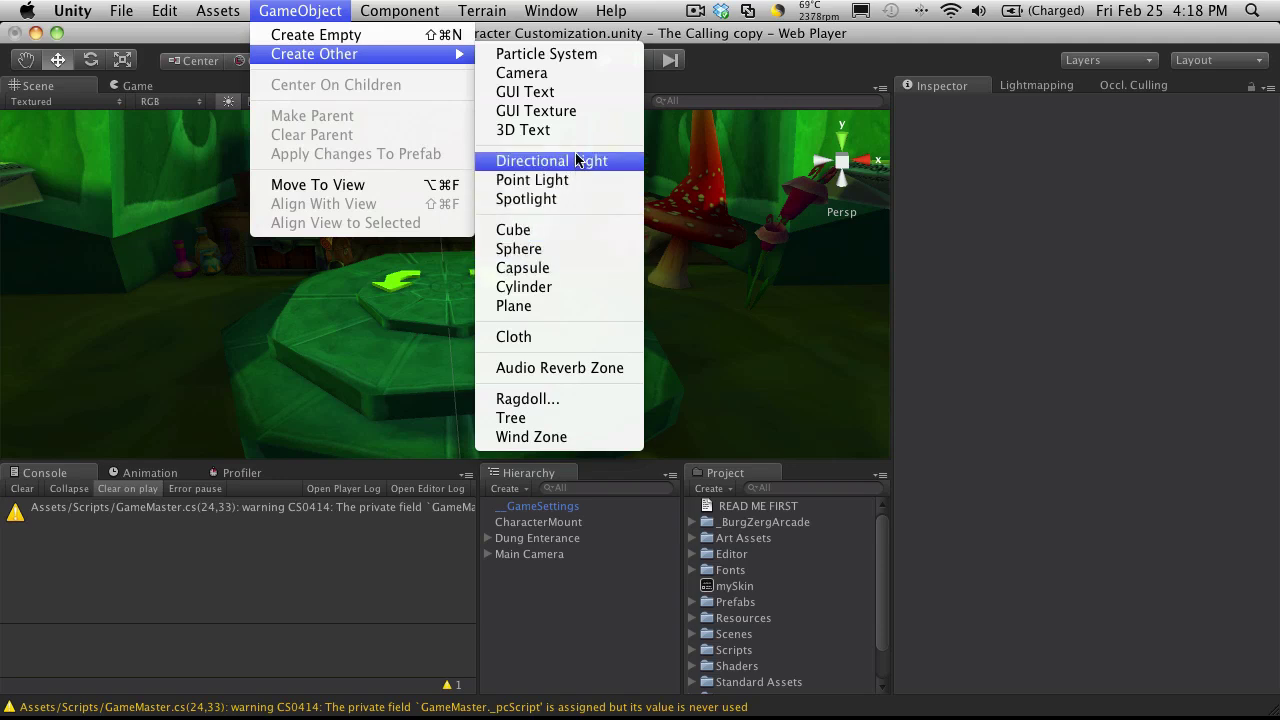
{"action": "left_click", "coordinate": [578, 268]}
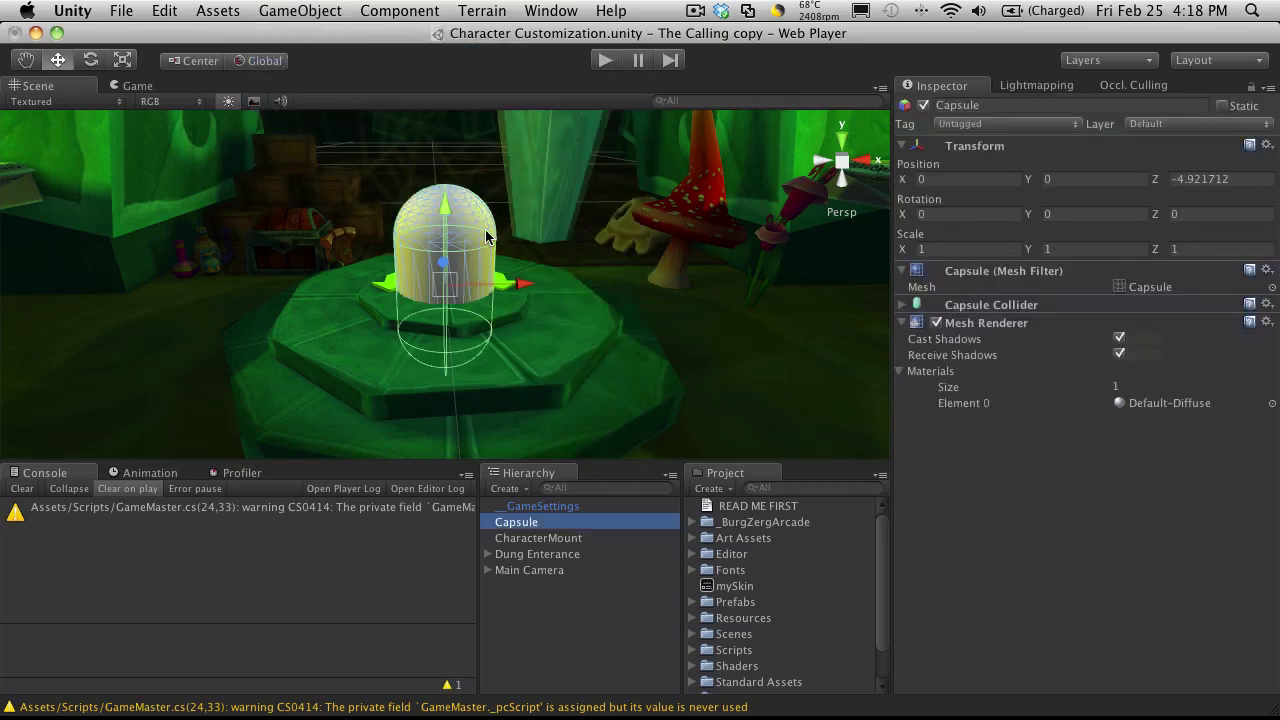
{"action": "left_click", "coordinate": [456, 210]}
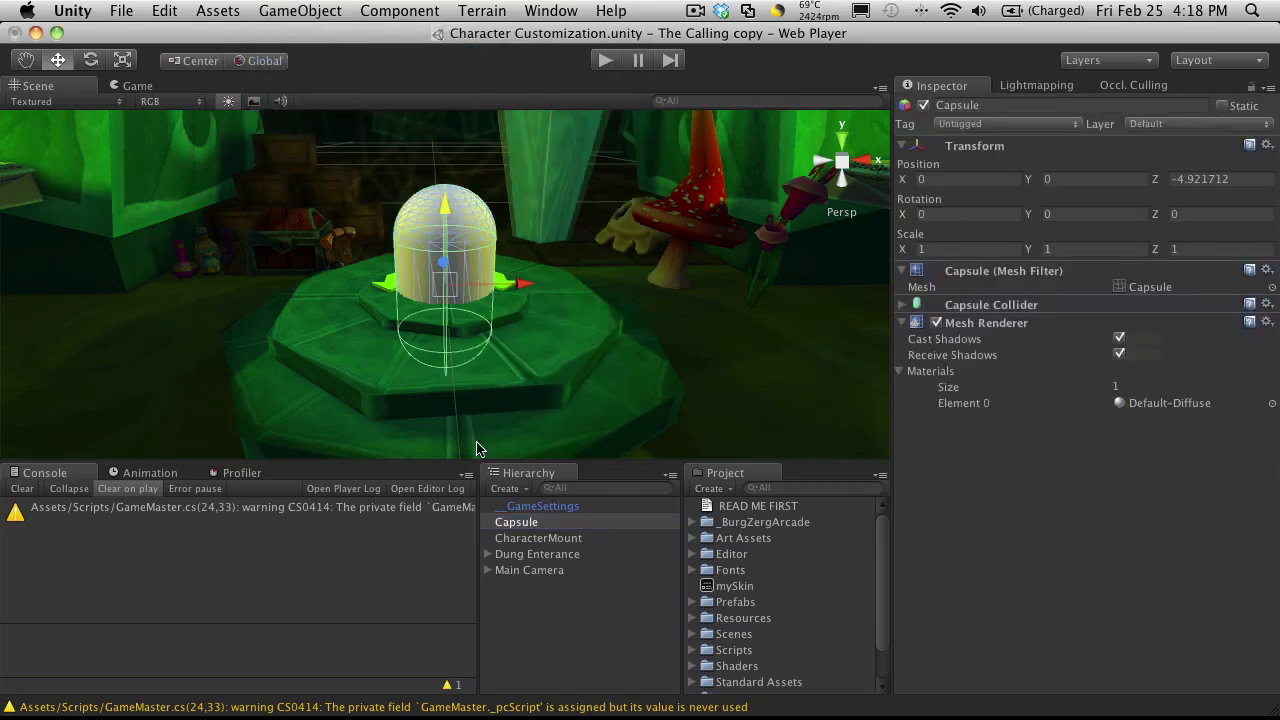
{"action": "left_click", "coordinate": [564, 645]}
{"action": "left_click", "coordinate": [516, 522]}
{"action": "key", "text": "super+BackSpace"}
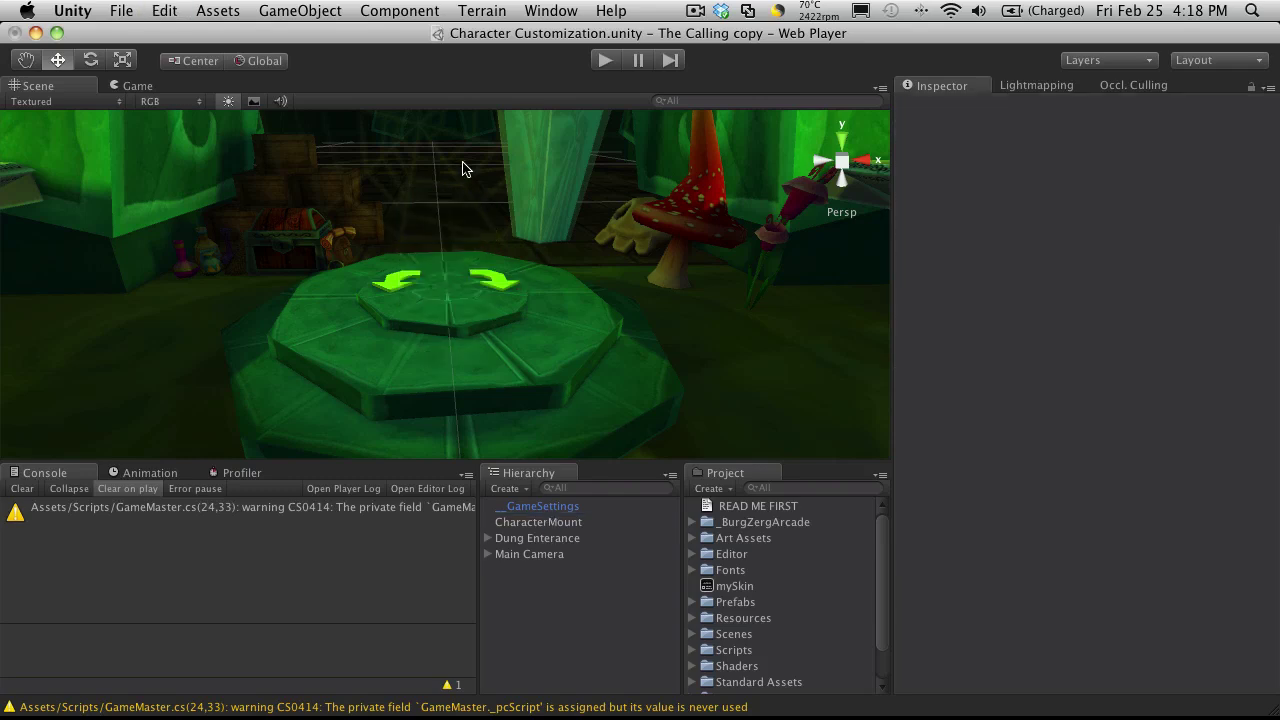
Create a cube and move it beside the platform, to about X -2.98 and Y 0.68.
{"action": "left_click", "coordinate": [400, 10]}
{"action": "mouse_move", "coordinate": [316, 5]}
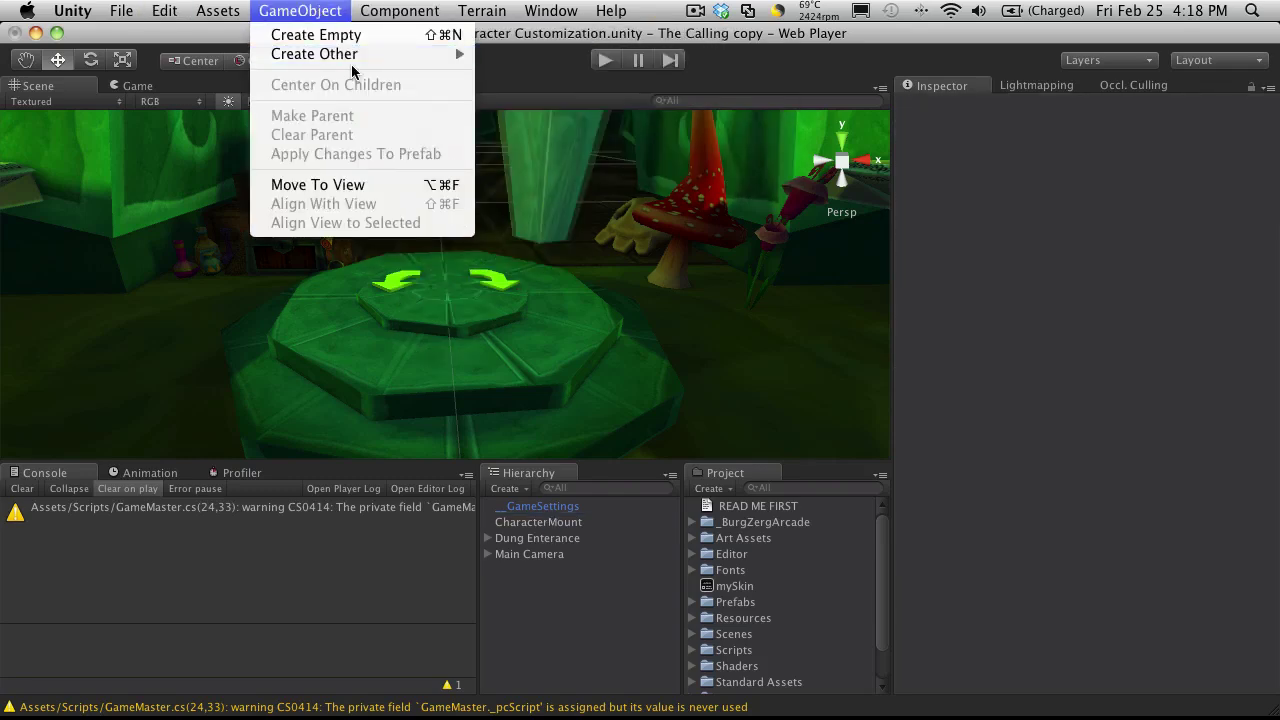
{"action": "mouse_move", "coordinate": [451, 54]}
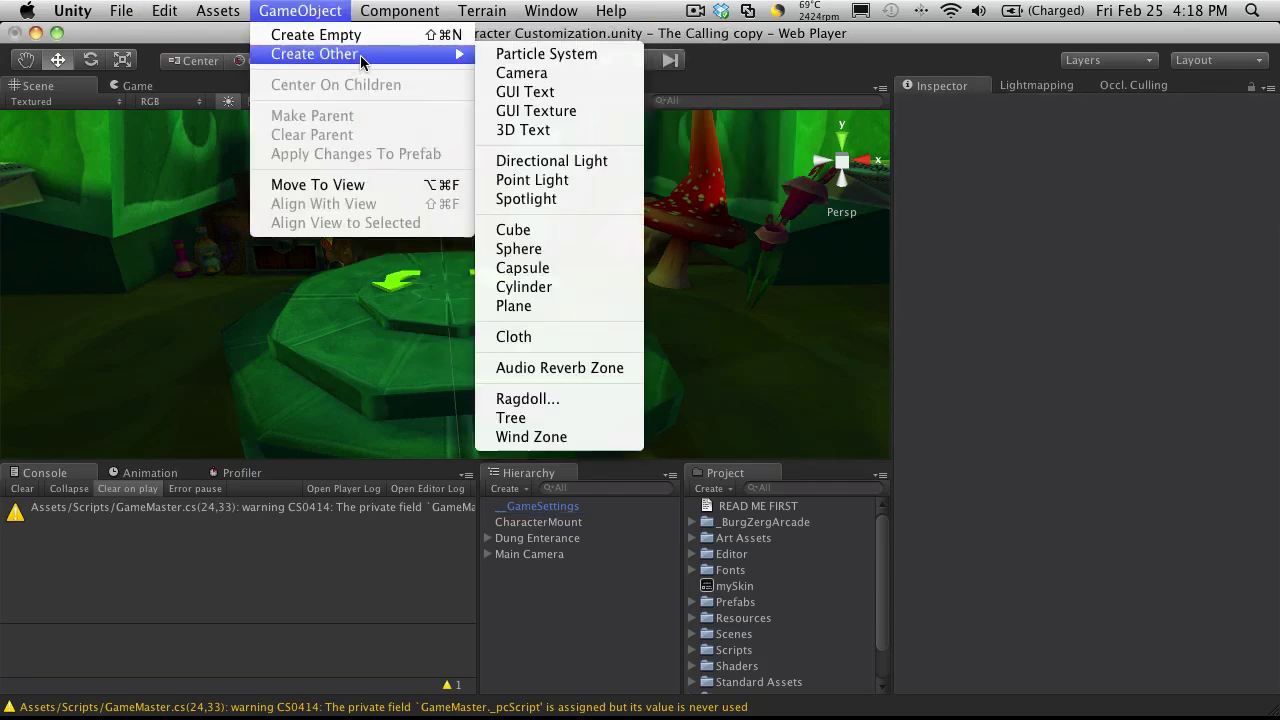
{"action": "left_click", "coordinate": [571, 231]}
{"action": "left_click_drag", "start_coordinate": [445, 163], "coordinate": [446, 150]}
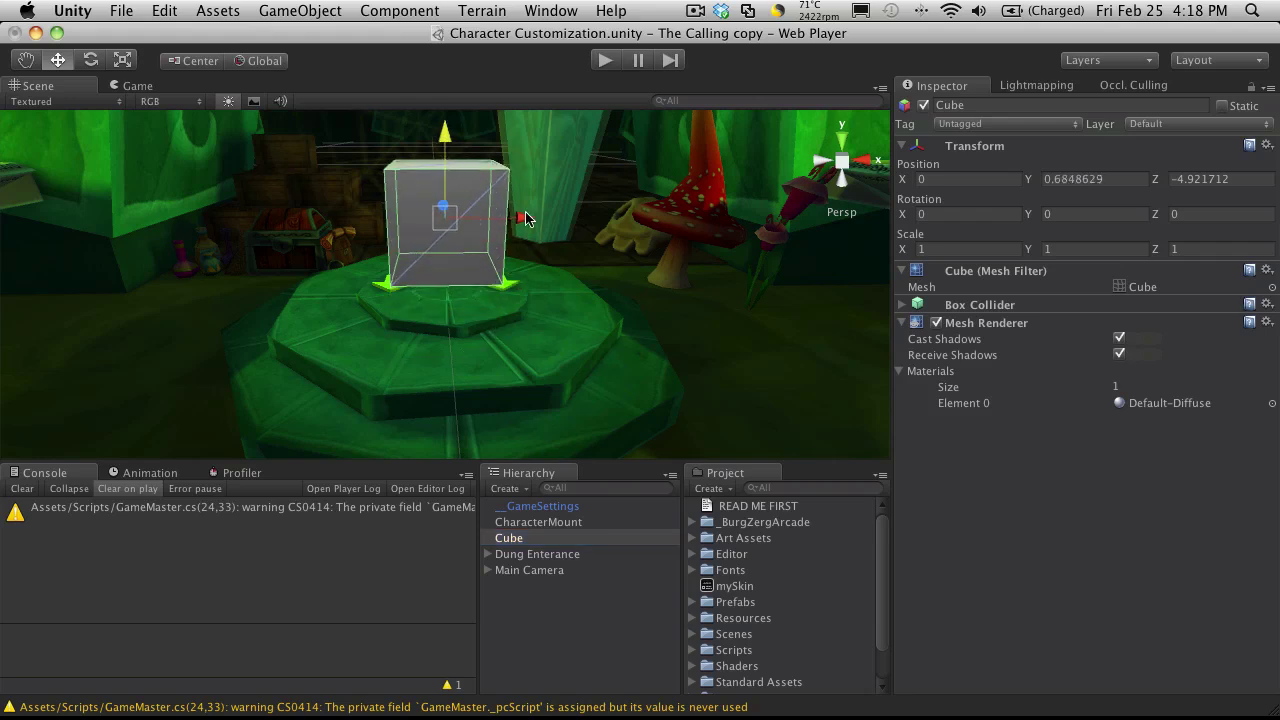
{"action": "left_click_drag", "start_coordinate": [527, 222], "coordinate": [223, 245]}
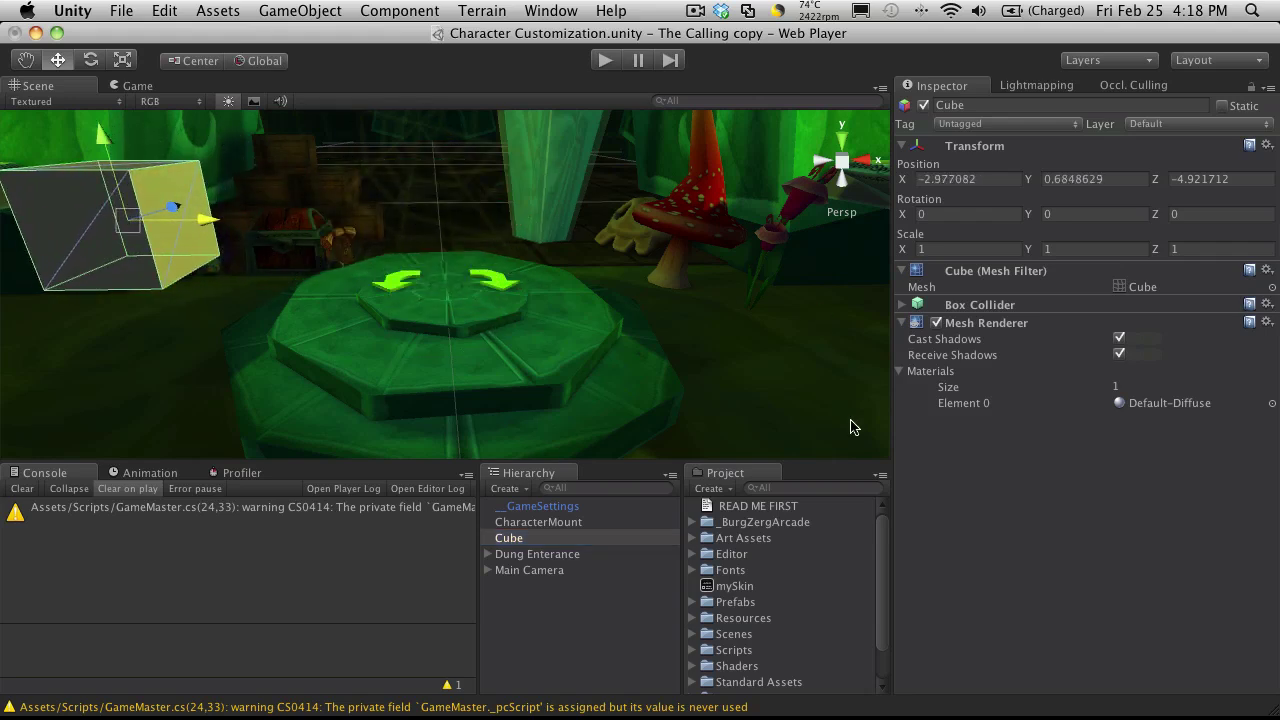
Rename the Cube object in the scene to Gender Changer.
{"action": "left_click", "coordinate": [555, 600]}
{"action": "left_click", "coordinate": [548, 524]}
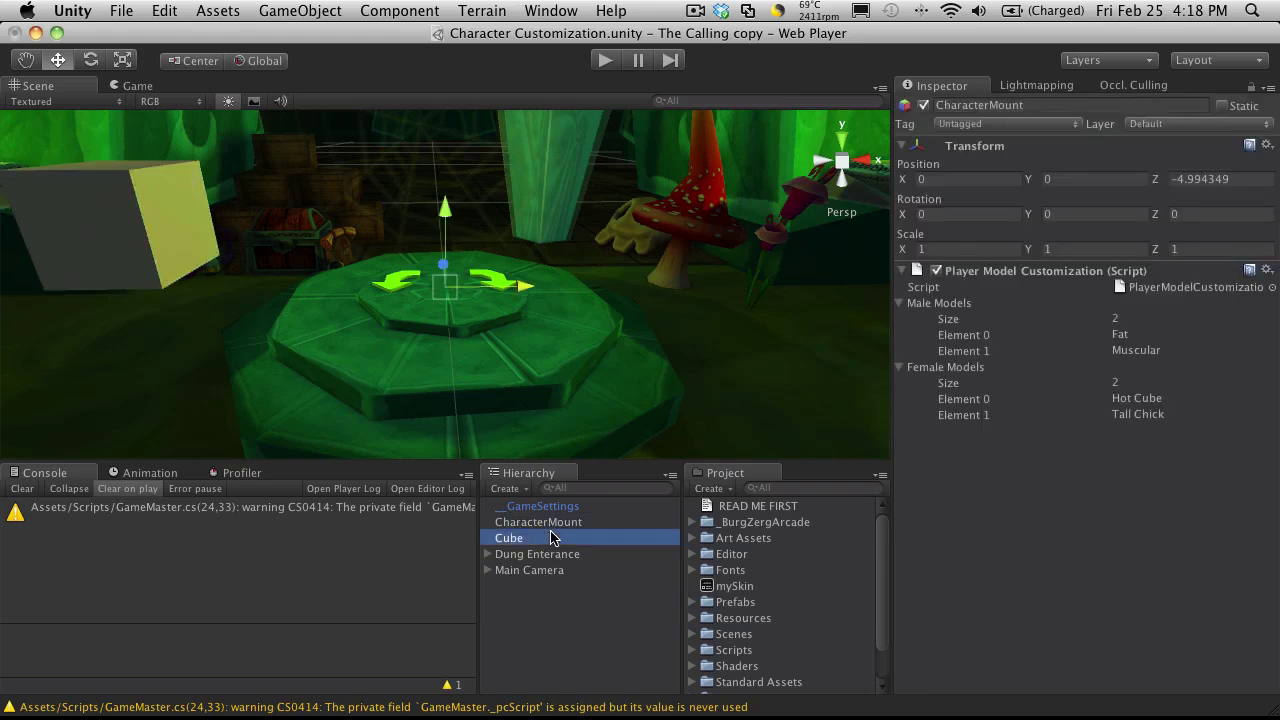
{"action": "left_click", "coordinate": [550, 538]}
{"action": "left_click", "coordinate": [550, 538]}
{"action": "type", "text": "C"}
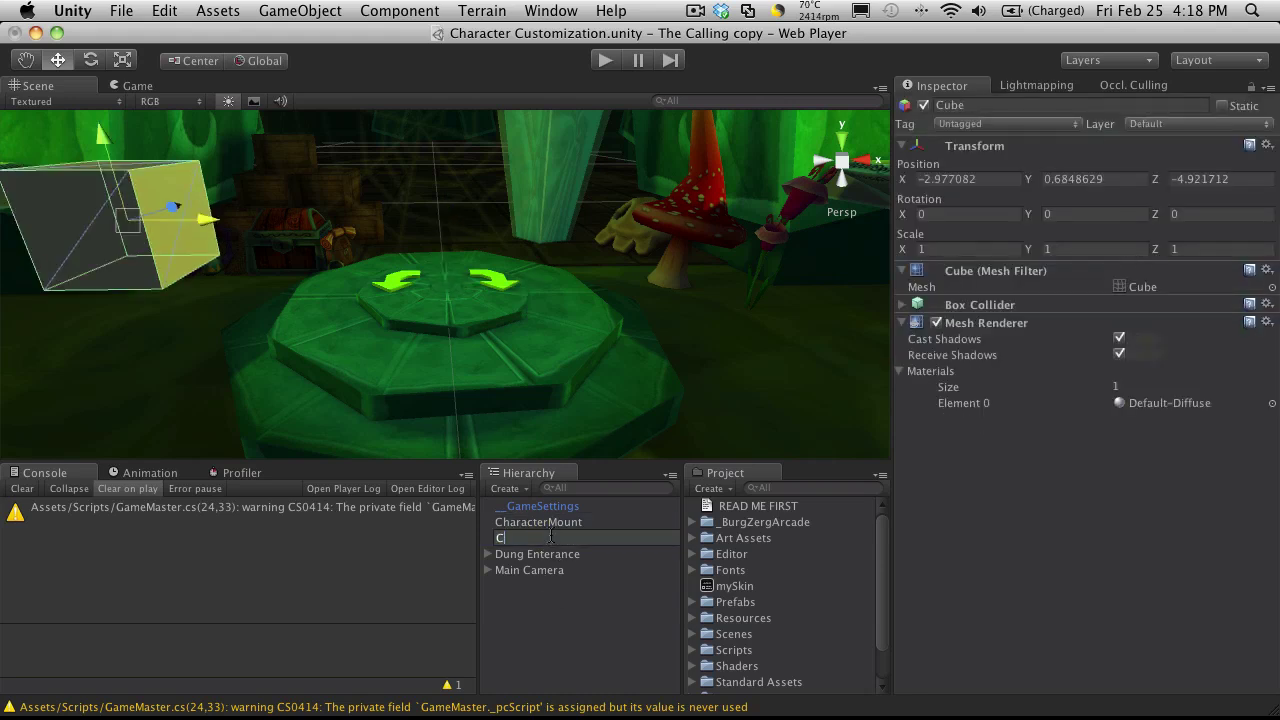
{"action": "type", "text": "hend"}
{"action": "key", "text": "BackSpace"}
{"action": "key", "text": "BackSpace"}
{"action": "key", "text": "BackSpace"}
{"action": "type", "text": "nder Change"}
{"action": "key", "text": "Return"}
{"action": "key", "text": "Return"}
{"action": "key", "text": "Right"}
{"action": "type", "text": "r"}
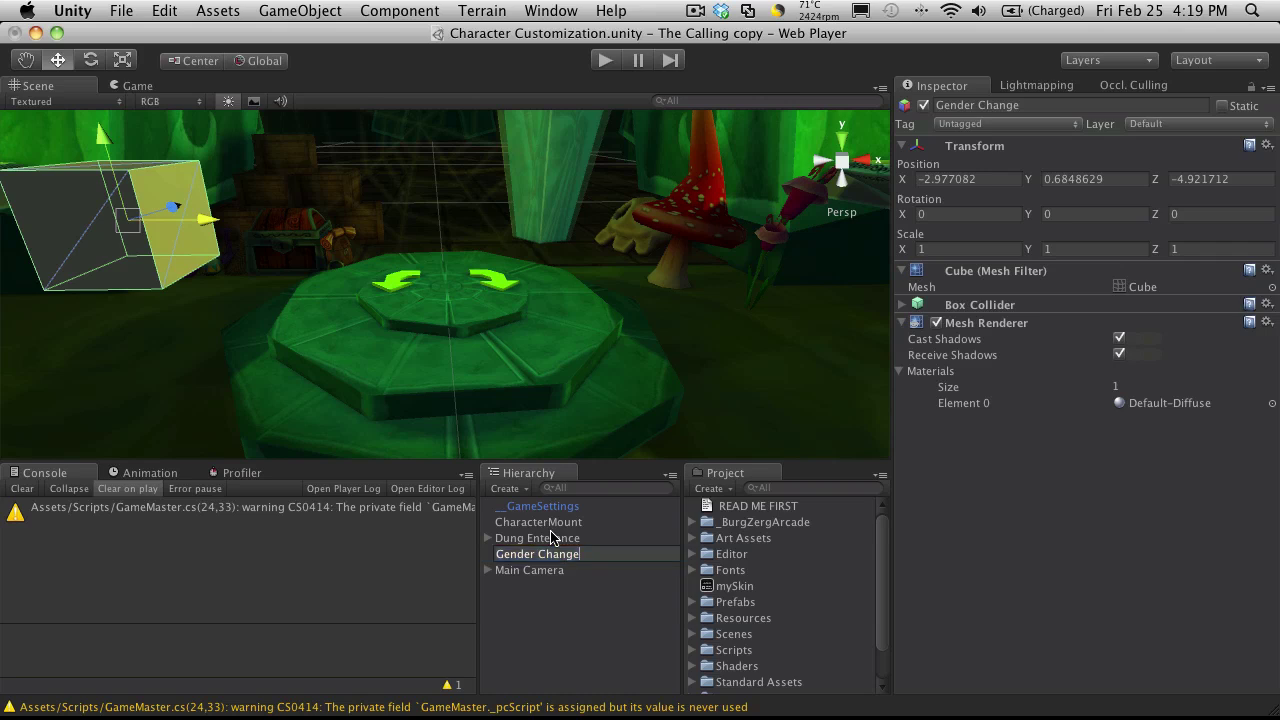
{"action": "key", "text": "Return"}
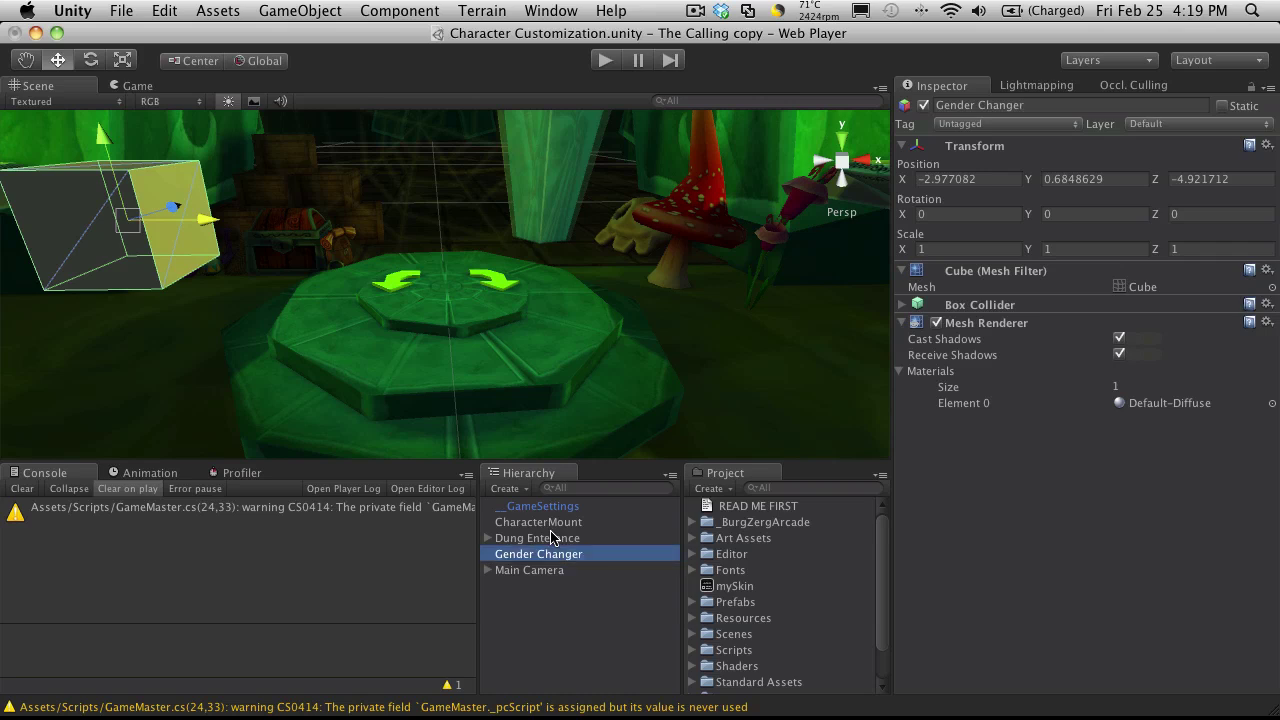
Find the Female texture in Art Assets/Textures/GUI/Gender and apply a maximum size of 256.
{"action": "left_click", "coordinate": [692, 538]}
{"action": "scroll", "coordinate": [805, 612], "scroll_direction": "down", "scroll_amount": 2}
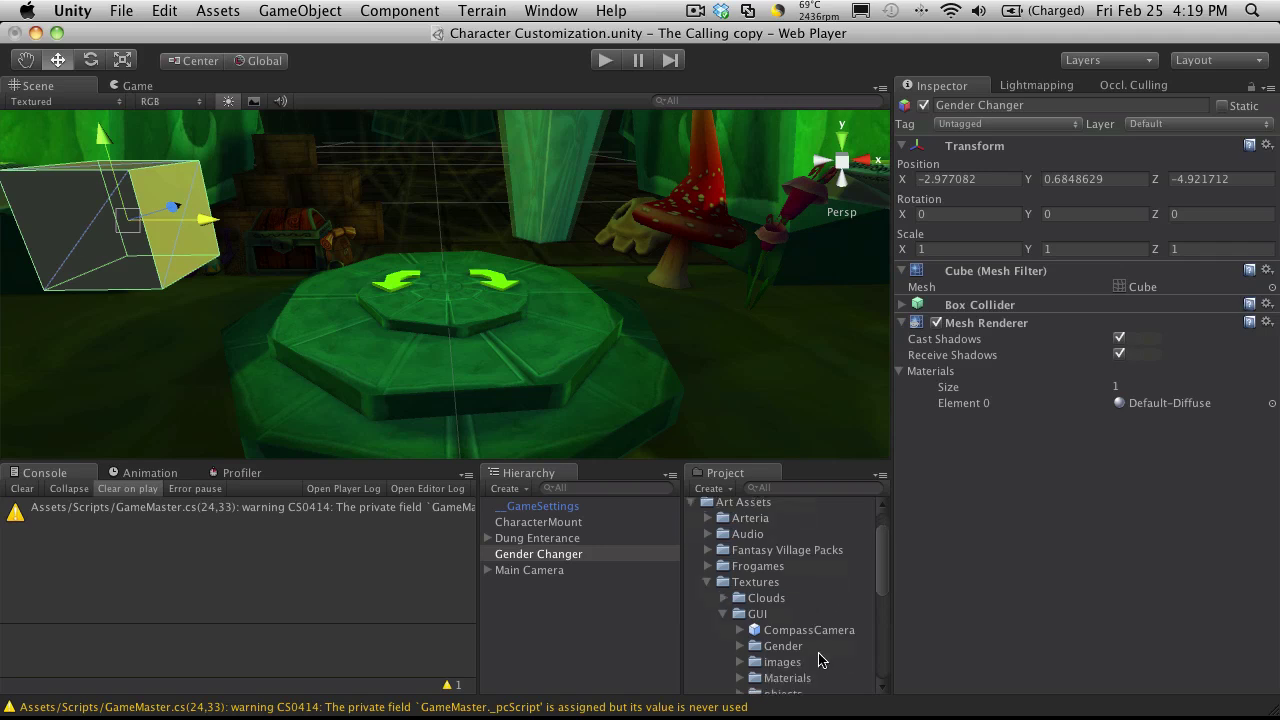
{"action": "left_click", "coordinate": [742, 646]}
{"action": "scroll", "coordinate": [792, 628], "scroll_direction": "down", "scroll_amount": 3}
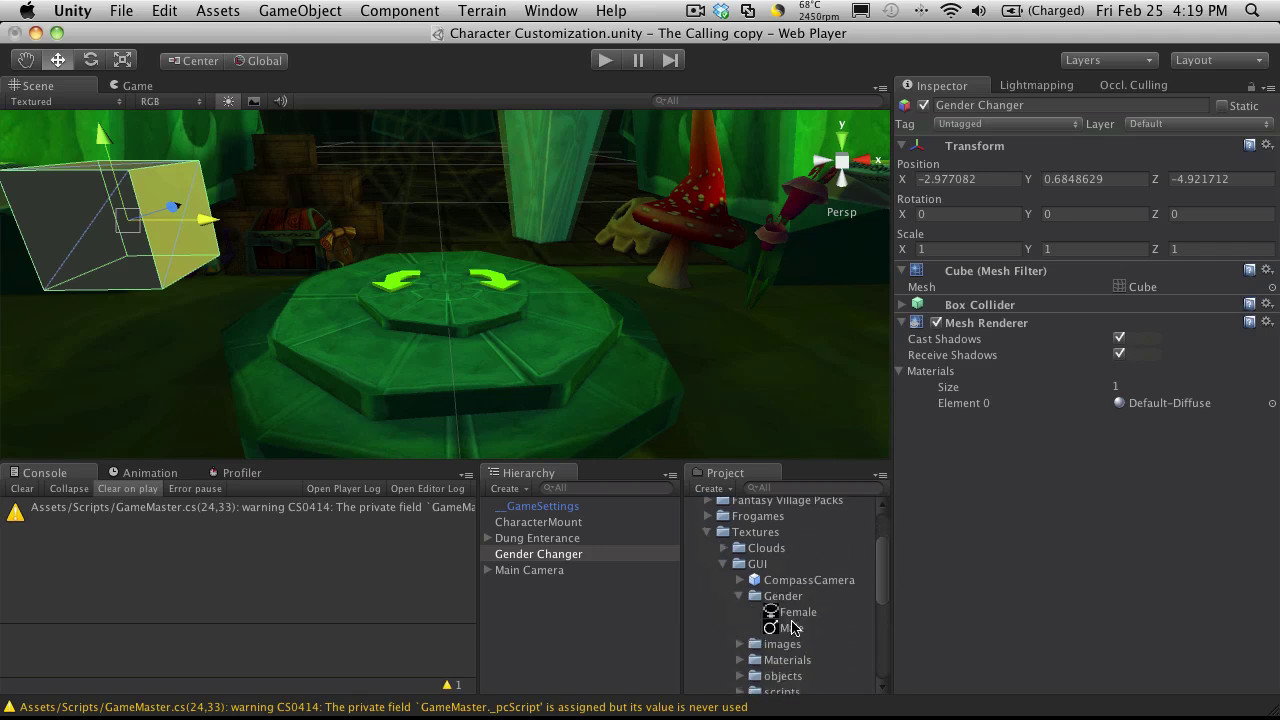
{"action": "left_click", "coordinate": [795, 612]}
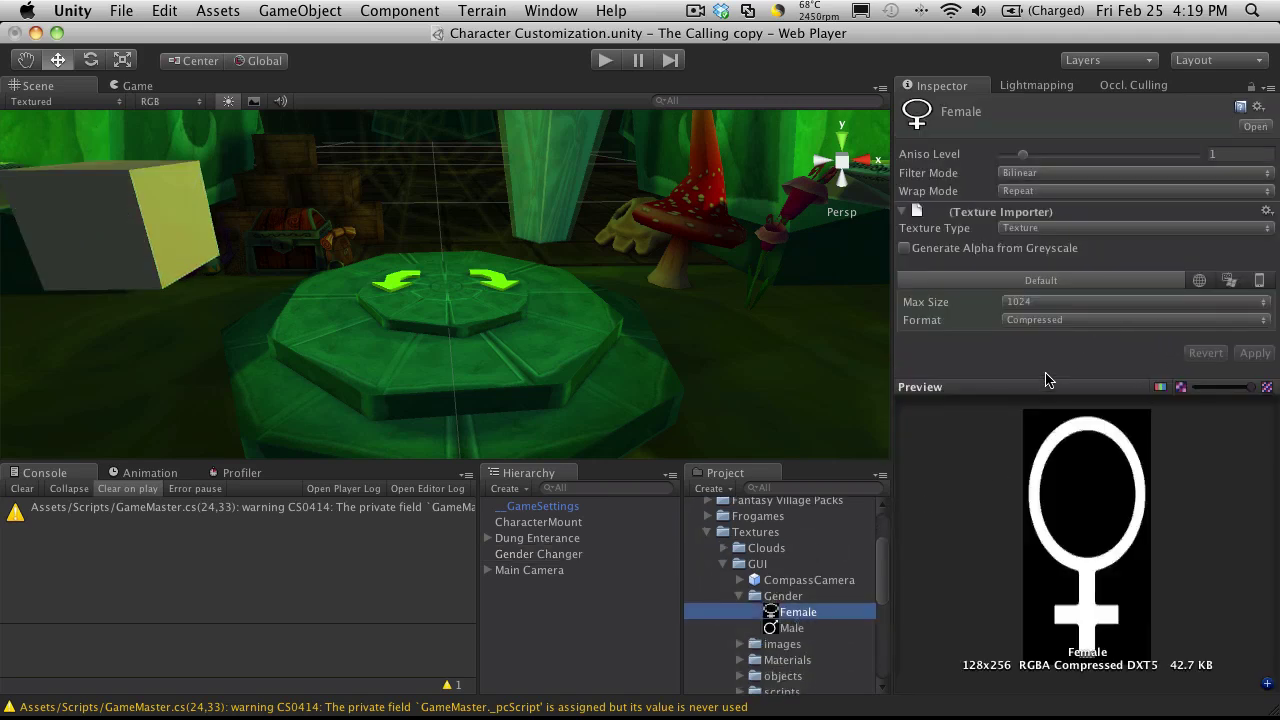
{"action": "left_click", "coordinate": [1068, 302]}
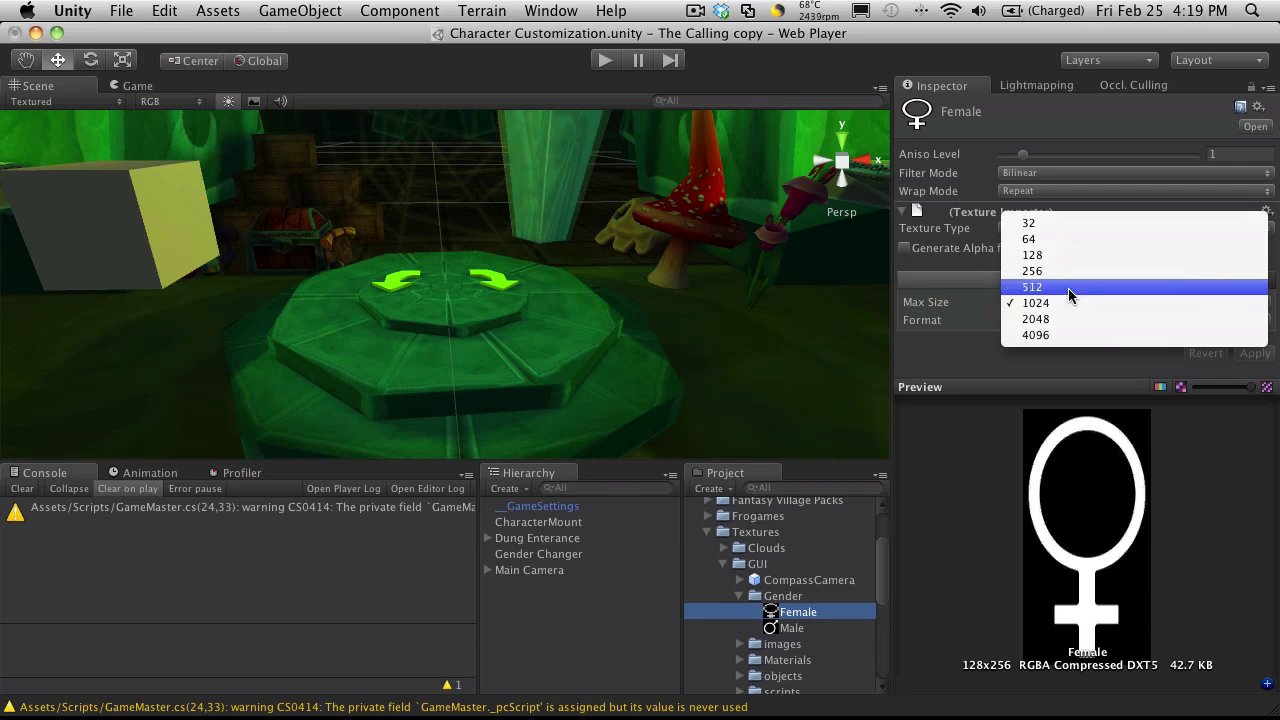
{"action": "left_click", "coordinate": [1066, 271]}
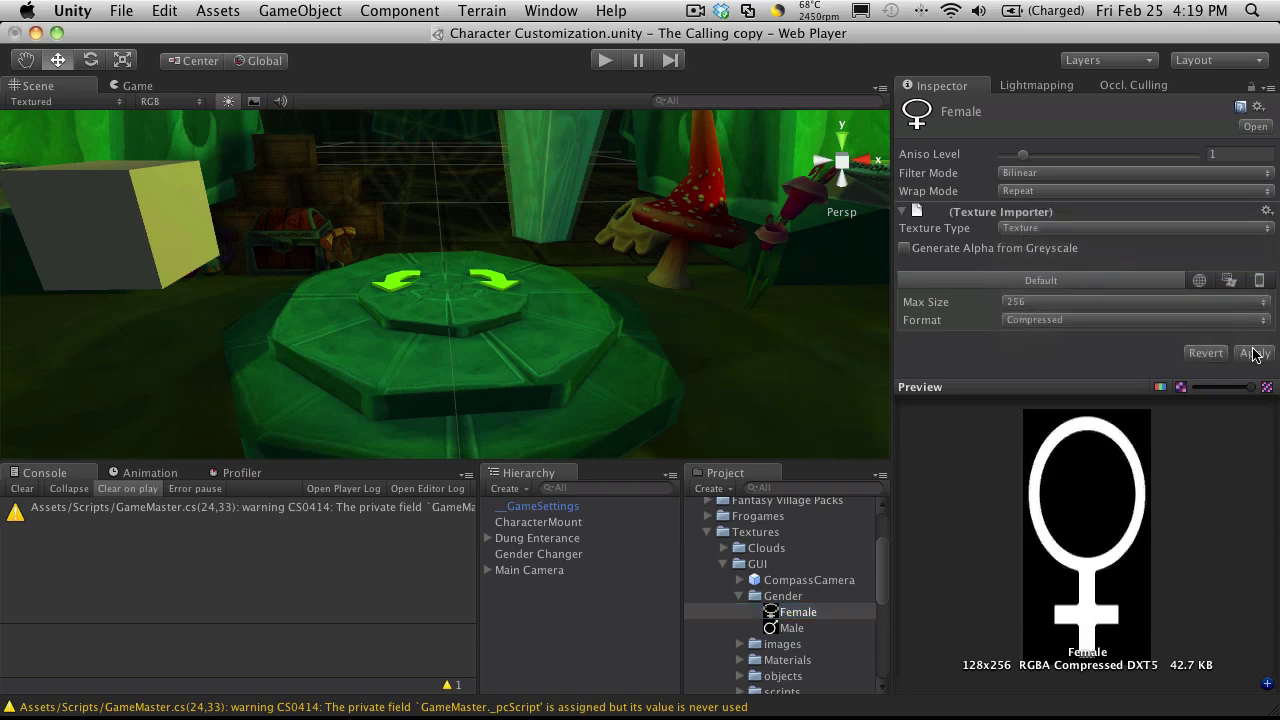
{"action": "left_click", "coordinate": [1254, 354]}
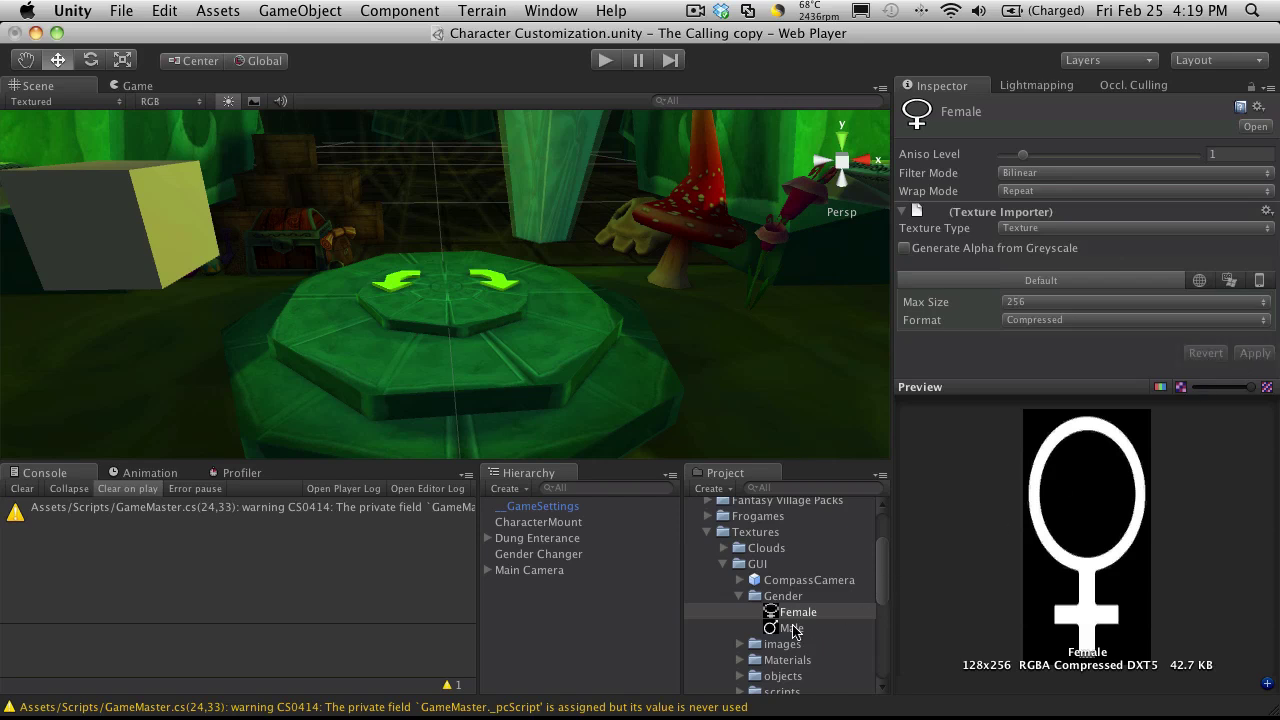
Apply a maximum size of 256 to the Male texture.
{"action": "left_click", "coordinate": [792, 628]}
{"action": "left_click", "coordinate": [1085, 302]}
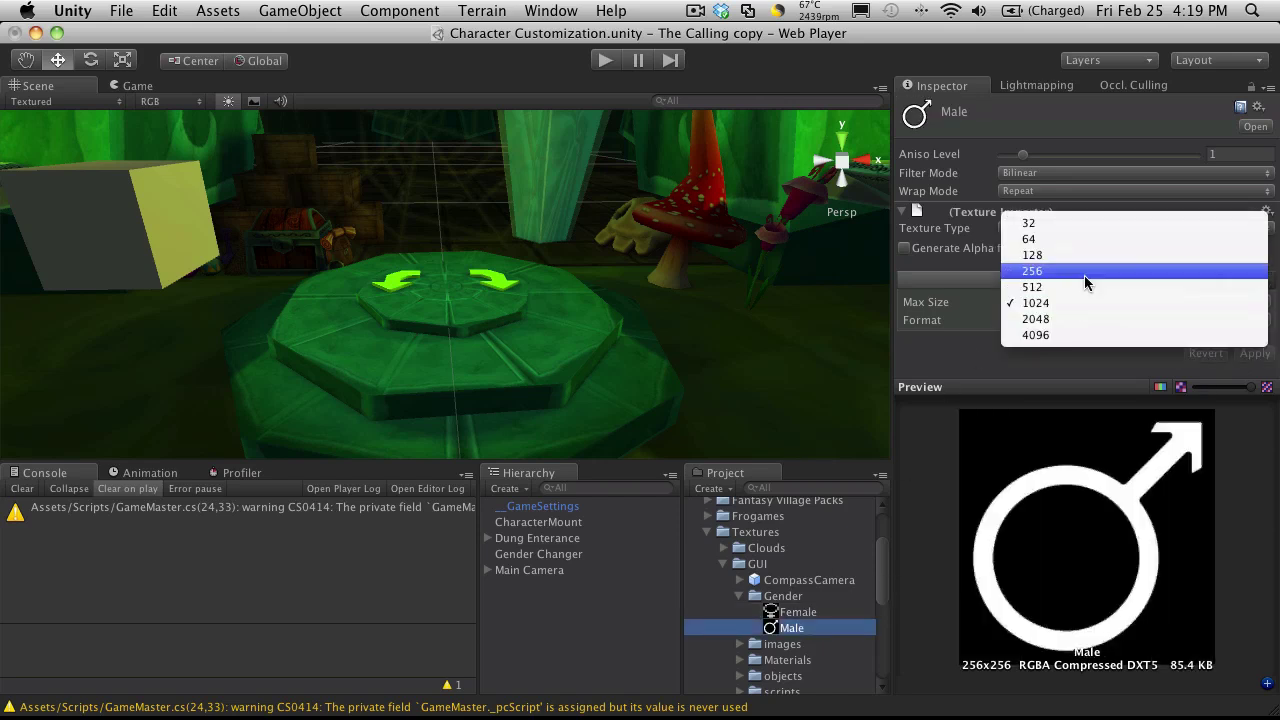
{"action": "left_click", "coordinate": [1084, 275]}
{"action": "left_click", "coordinate": [1258, 356]}
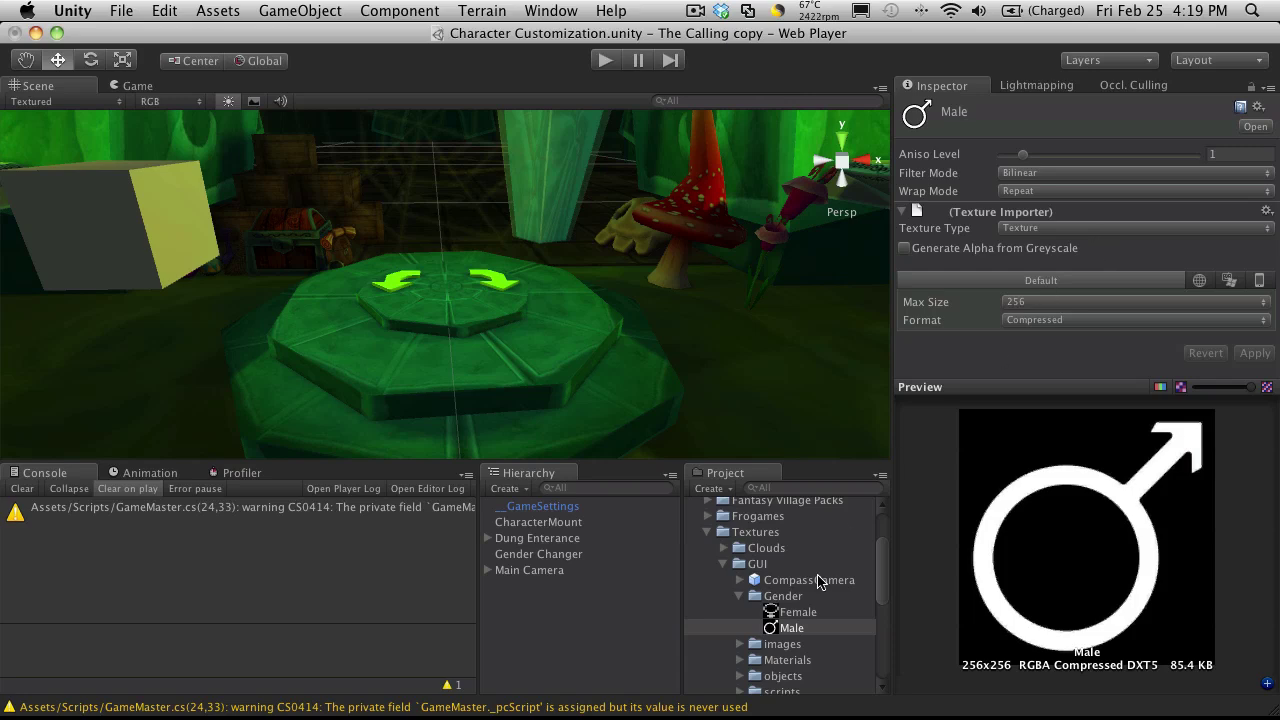
Create a material named "gender changer material" in the Gender folder.
{"action": "right_click", "coordinate": [790, 597]}
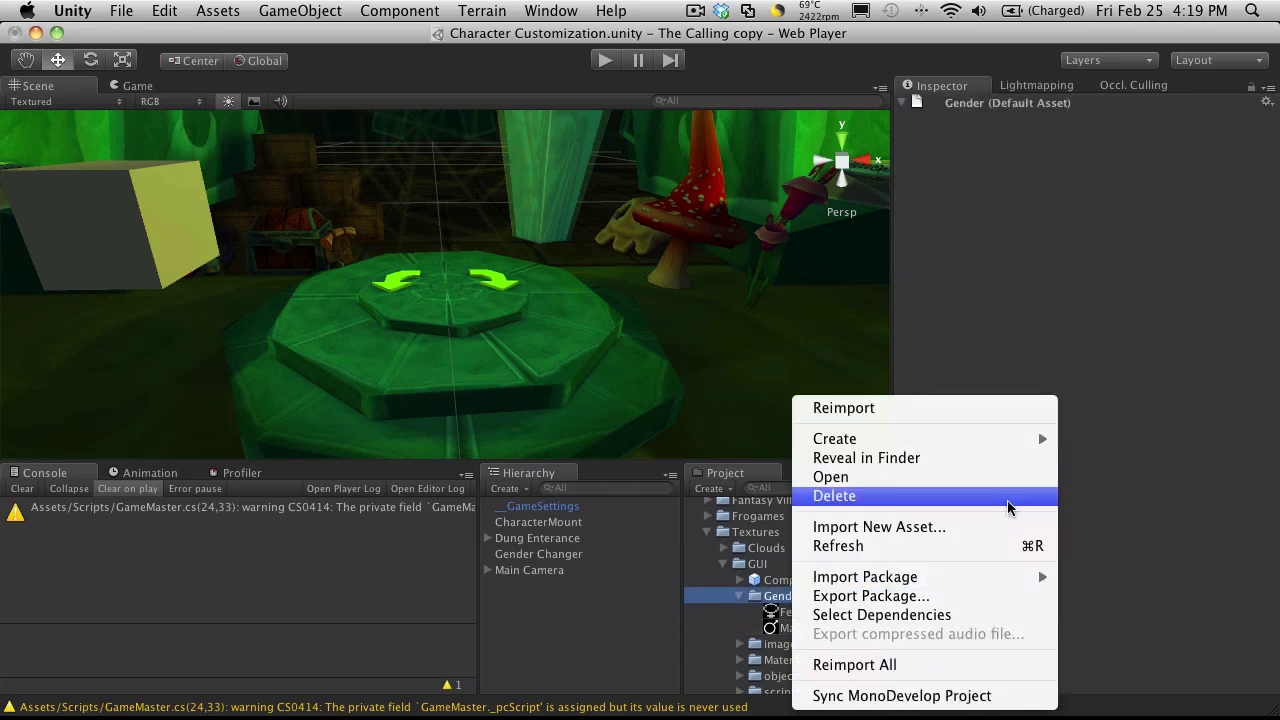
{"action": "mouse_move", "coordinate": [1000, 439]}
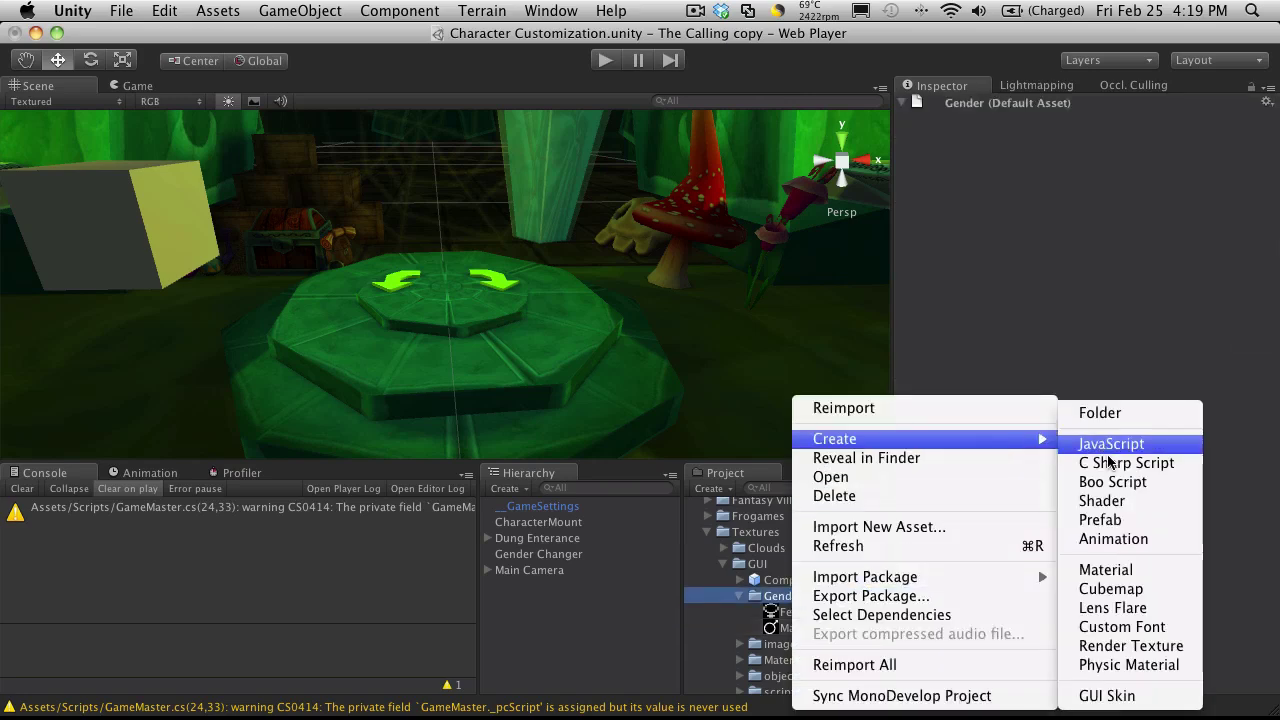
{"action": "left_click", "coordinate": [1129, 569]}
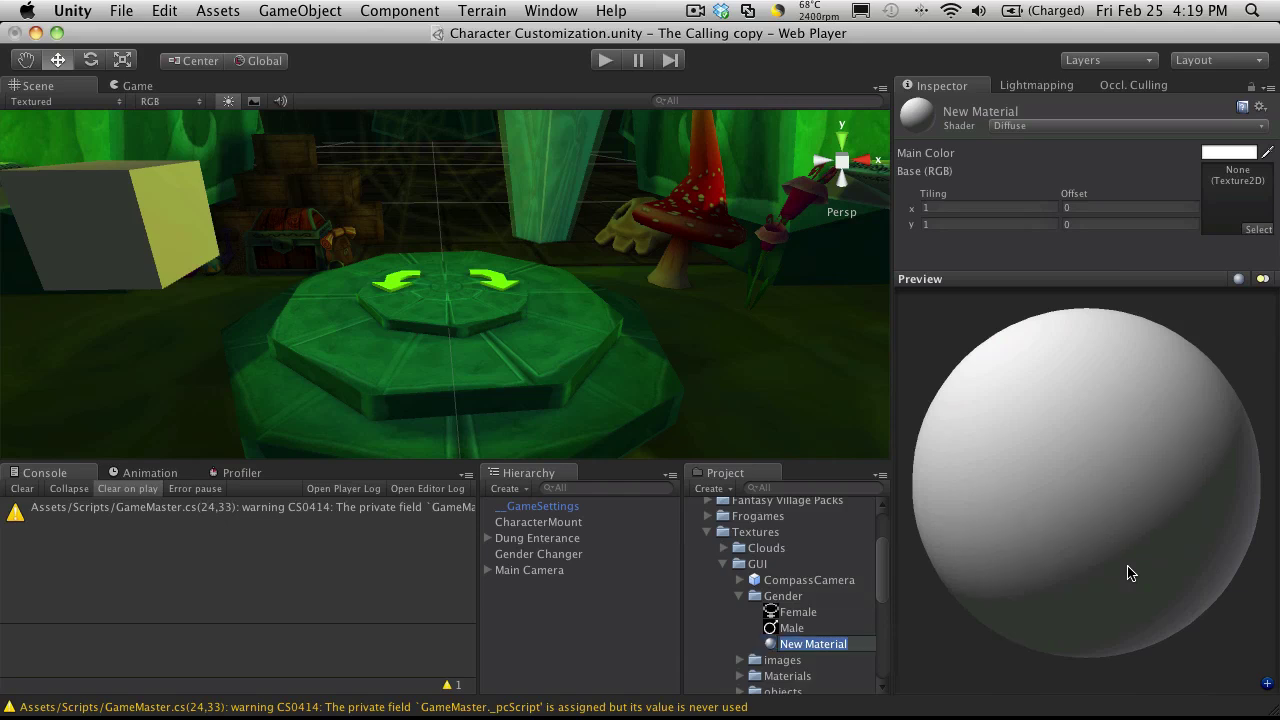
{"action": "type", "text": "gender change"}
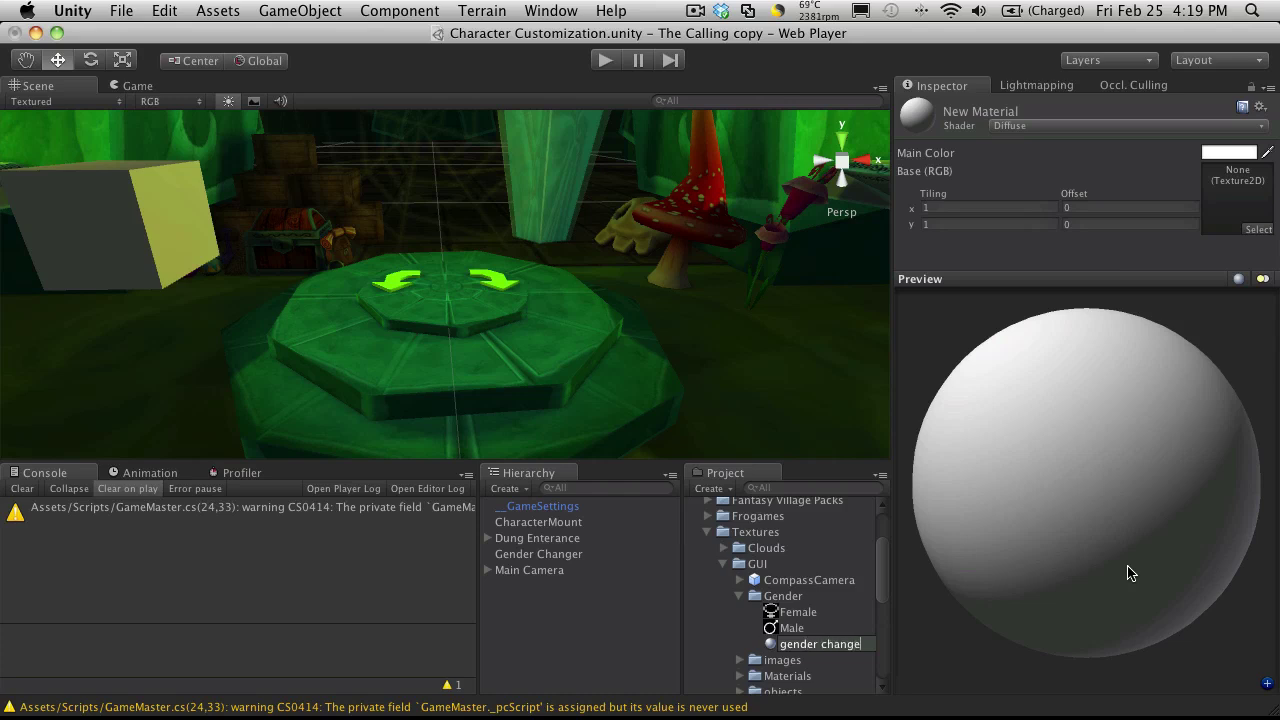
{"action": "type", "text": "r material"}
{"action": "key", "text": "Return"}
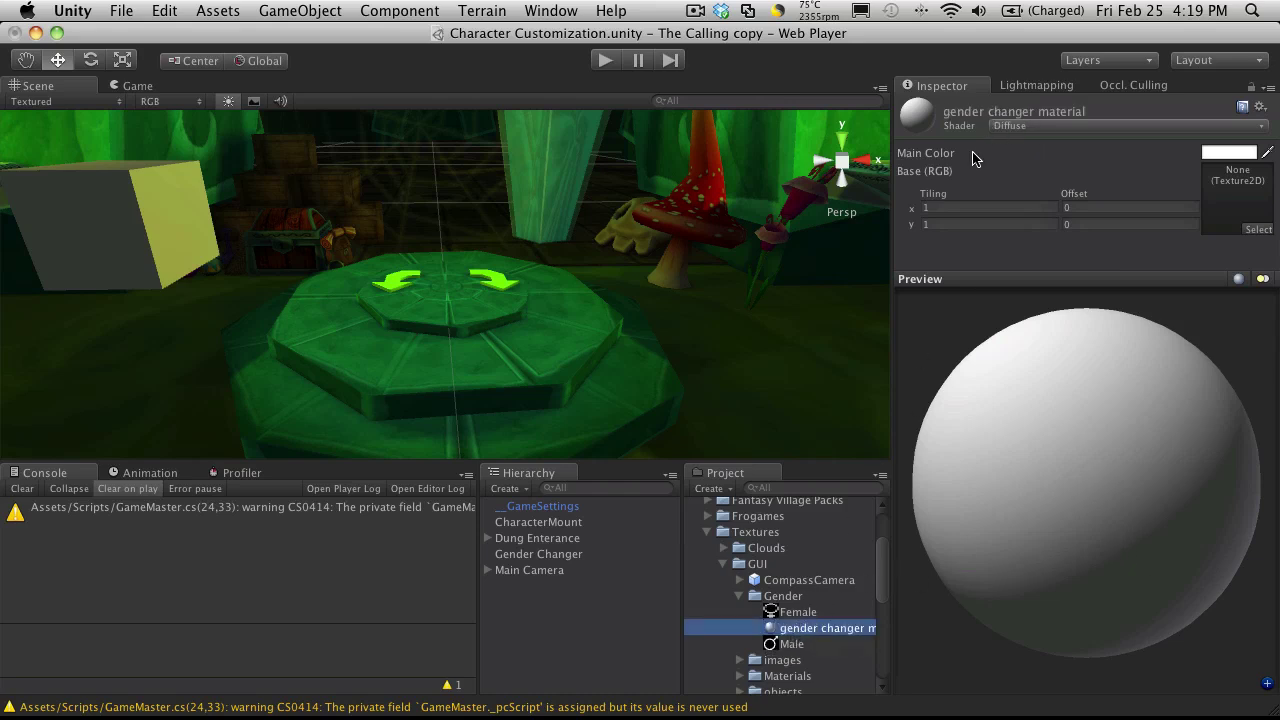
Assign gender changer material to the Gender Changer cube and set the Male texture as the material's base texture.
{"action": "left_click", "coordinate": [134, 253]}
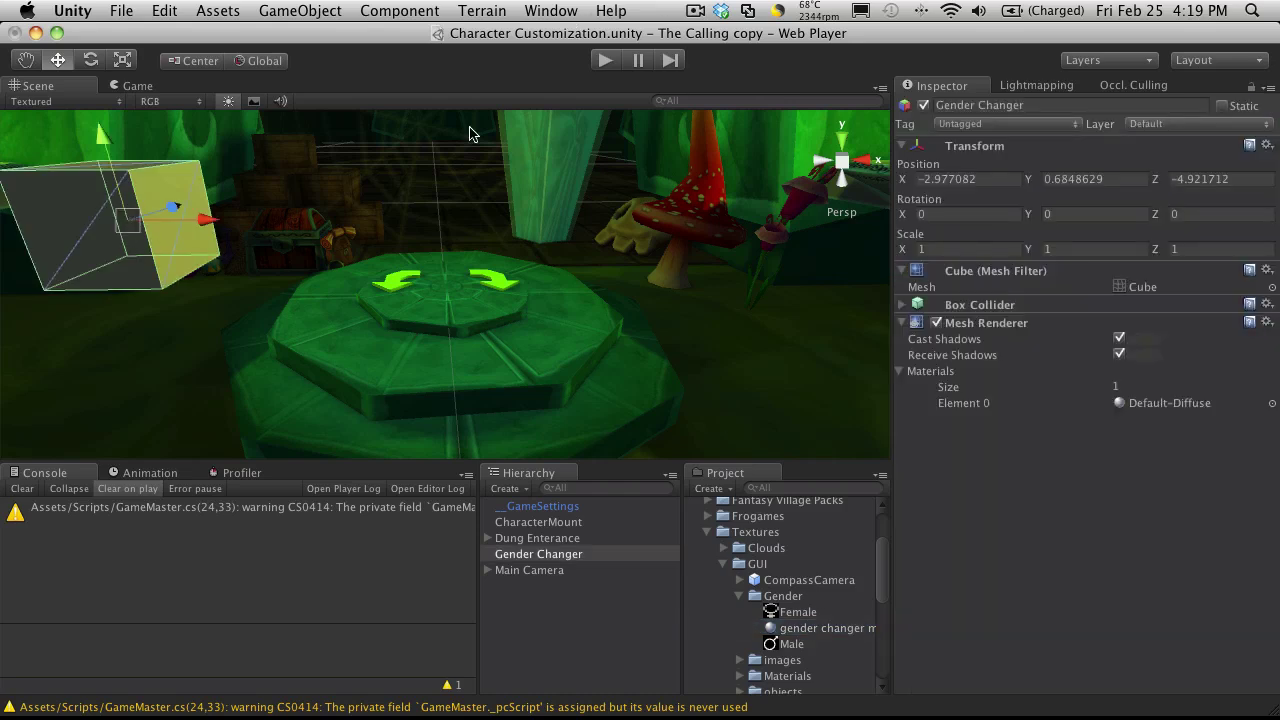
{"action": "left_click_drag", "start_coordinate": [803, 630], "coordinate": [1198, 410]}
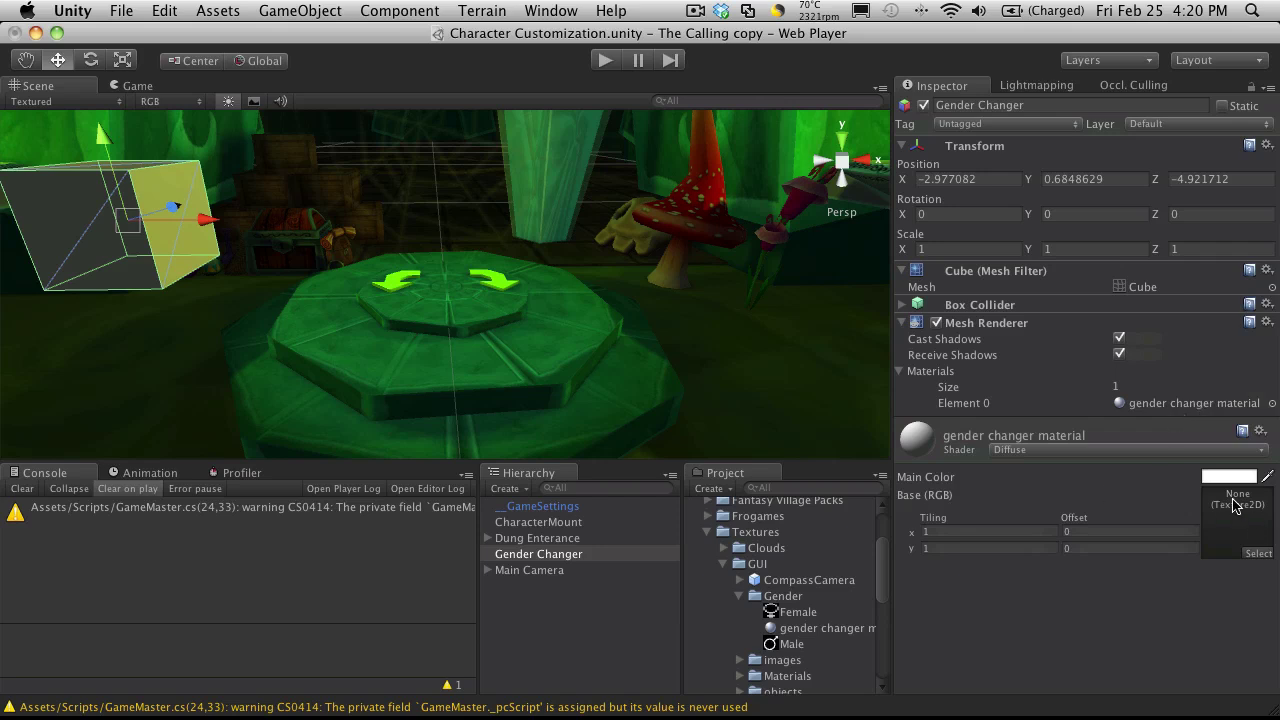
{"action": "left_click", "coordinate": [812, 629]}
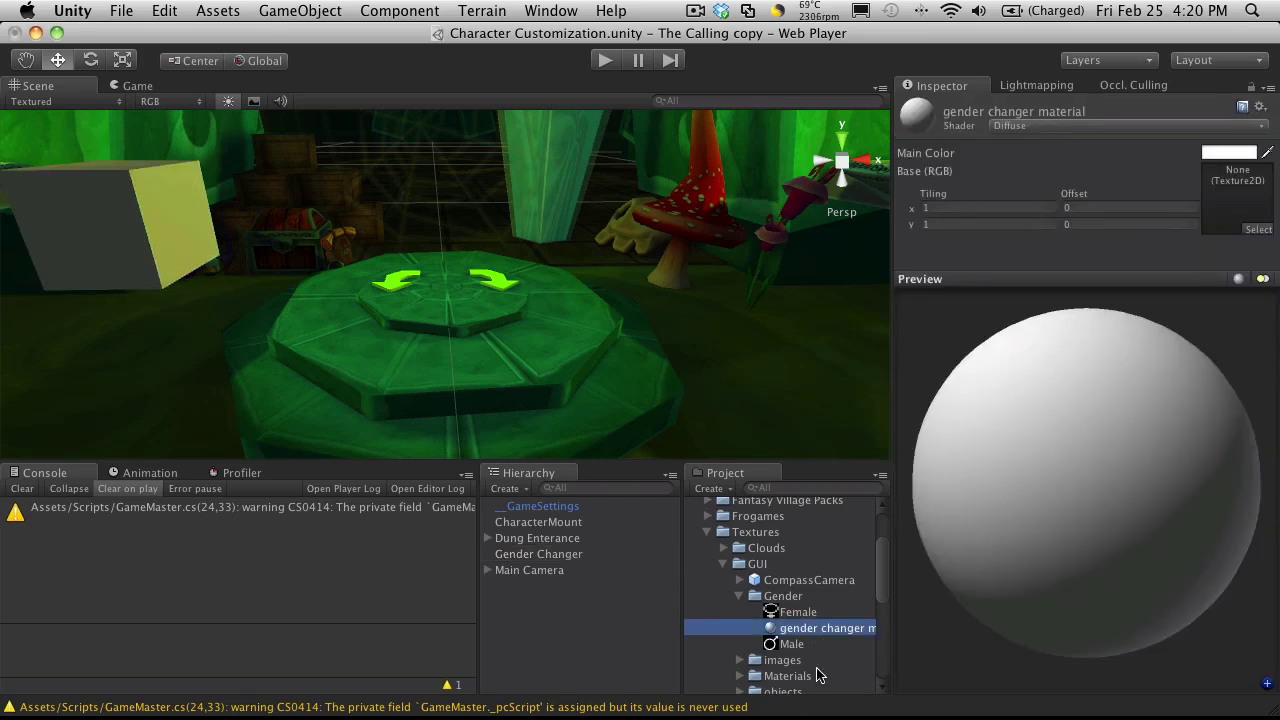
{"action": "left_click_drag", "start_coordinate": [790, 644], "coordinate": [1208, 210]}
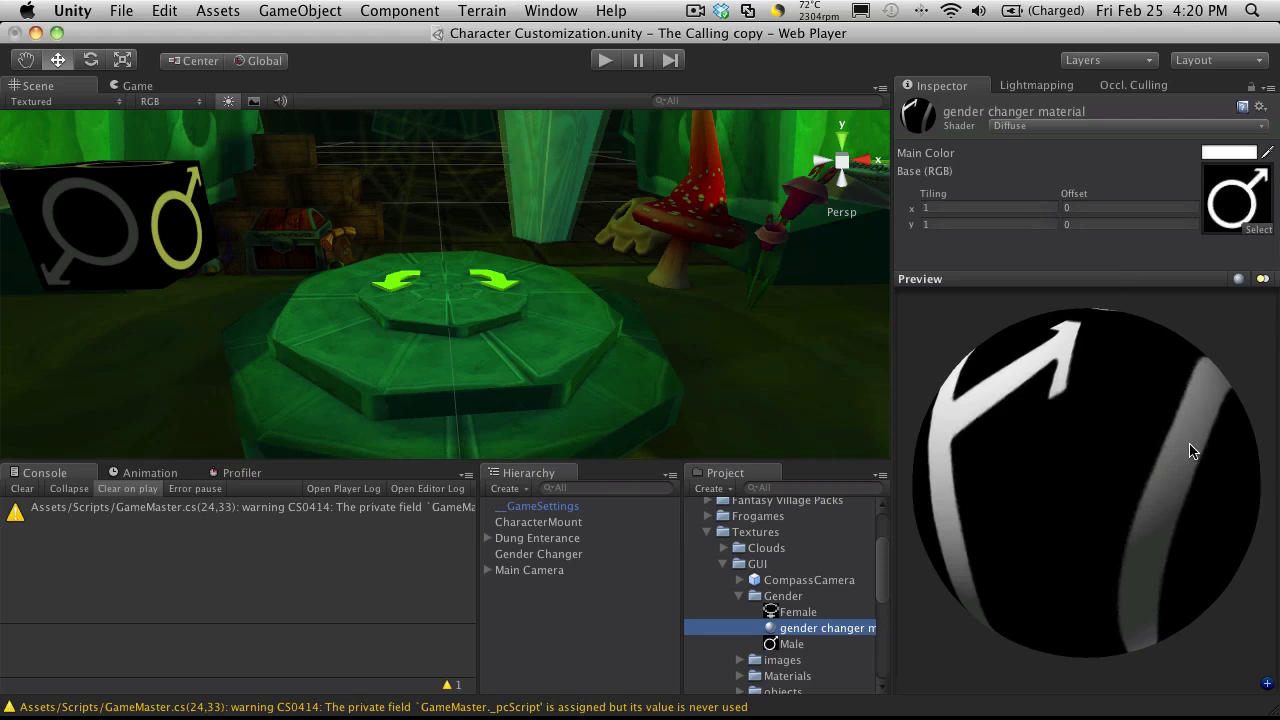
Preview gender changer material on a cube and turn the preview to examine how the symbol sits on its faces.
{"action": "left_click_drag", "start_coordinate": [1191, 445], "coordinate": [1230, 320]}
{"action": "left_click", "coordinate": [1239, 279]}
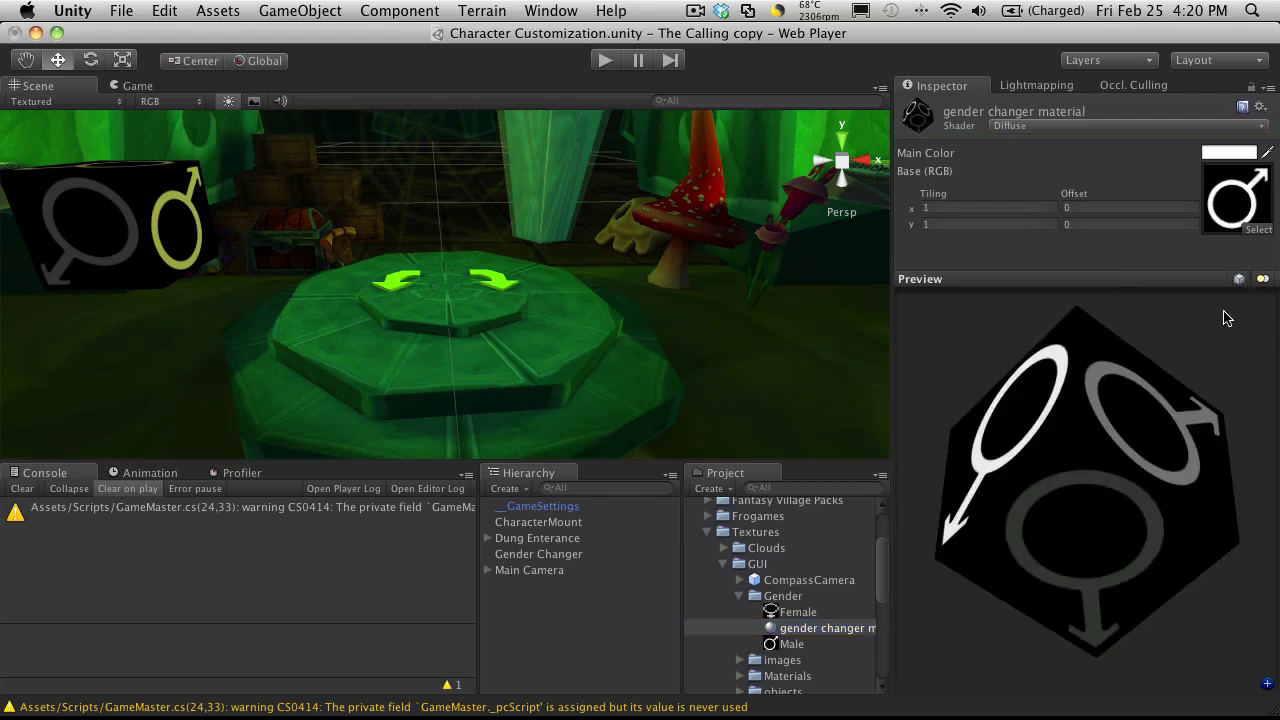
{"action": "left_click_drag", "start_coordinate": [1142, 494], "coordinate": [1181, 424]}
{"action": "left_click_drag", "start_coordinate": [1117, 471], "coordinate": [546, 368]}
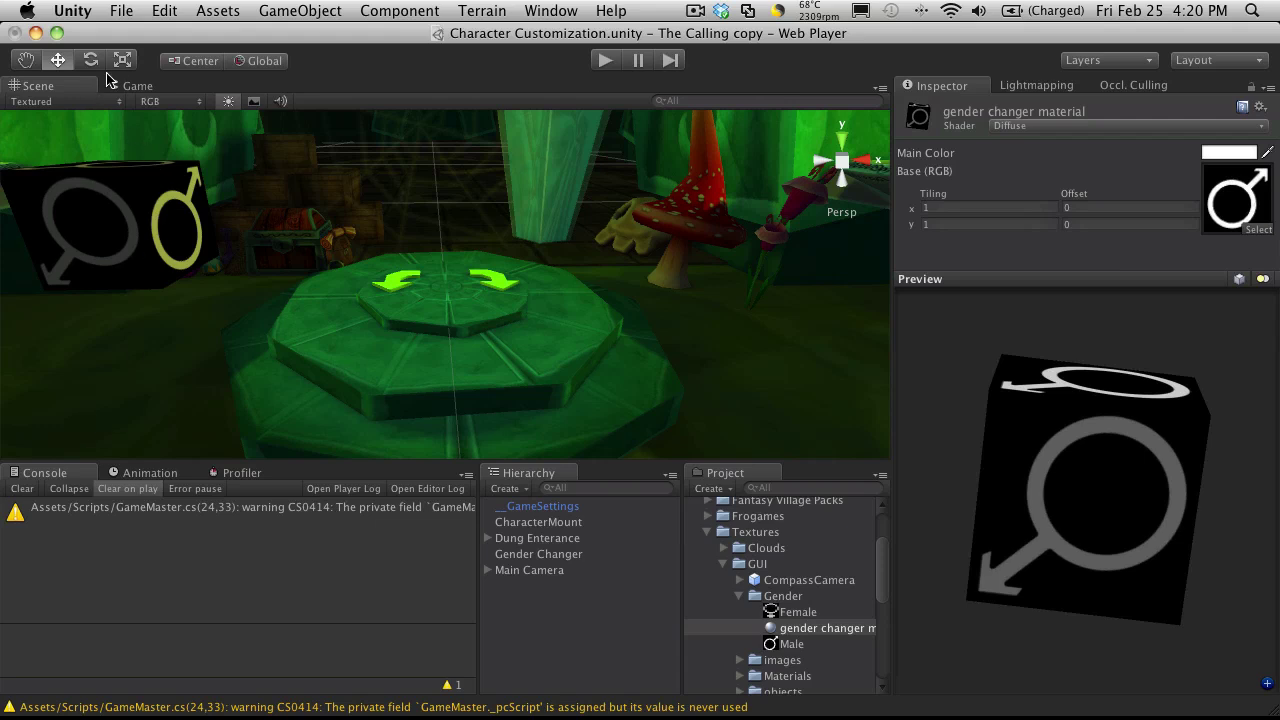
Rotate the Gender Changer cube about its vertical axis to about -134.79 degrees so an upright male symbol faces the platform's front.
{"action": "left_click", "coordinate": [108, 208]}
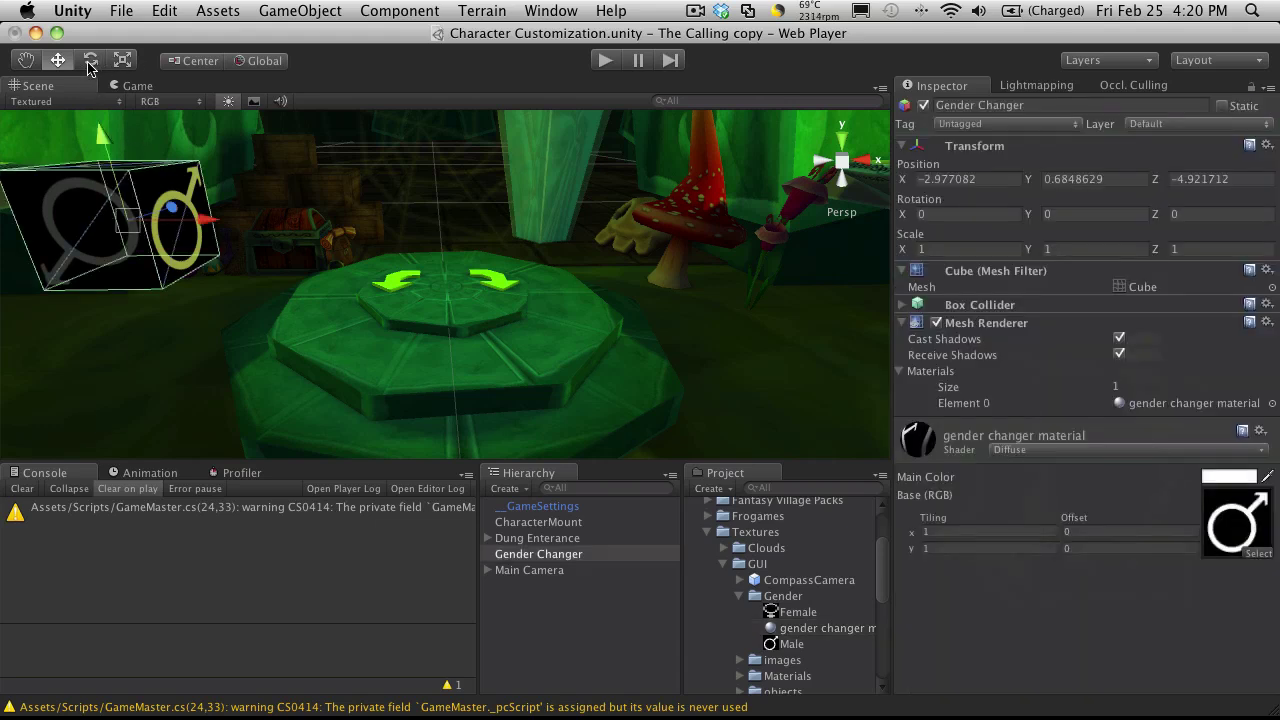
{"action": "left_click", "coordinate": [90, 62]}
{"action": "left_click_drag", "start_coordinate": [86, 248], "coordinate": [208, 250]}
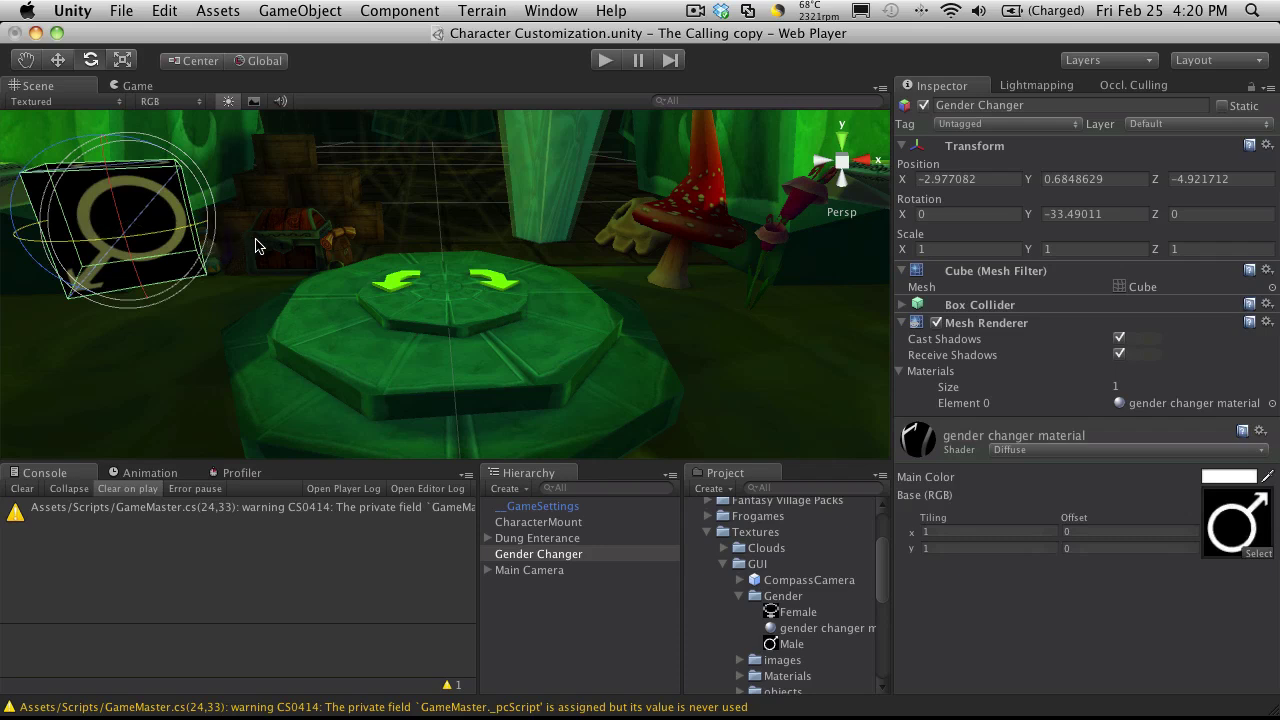
{"action": "left_click", "coordinate": [58, 60]}
{"action": "left_click", "coordinate": [90, 60]}
{"action": "key", "text": "f"}
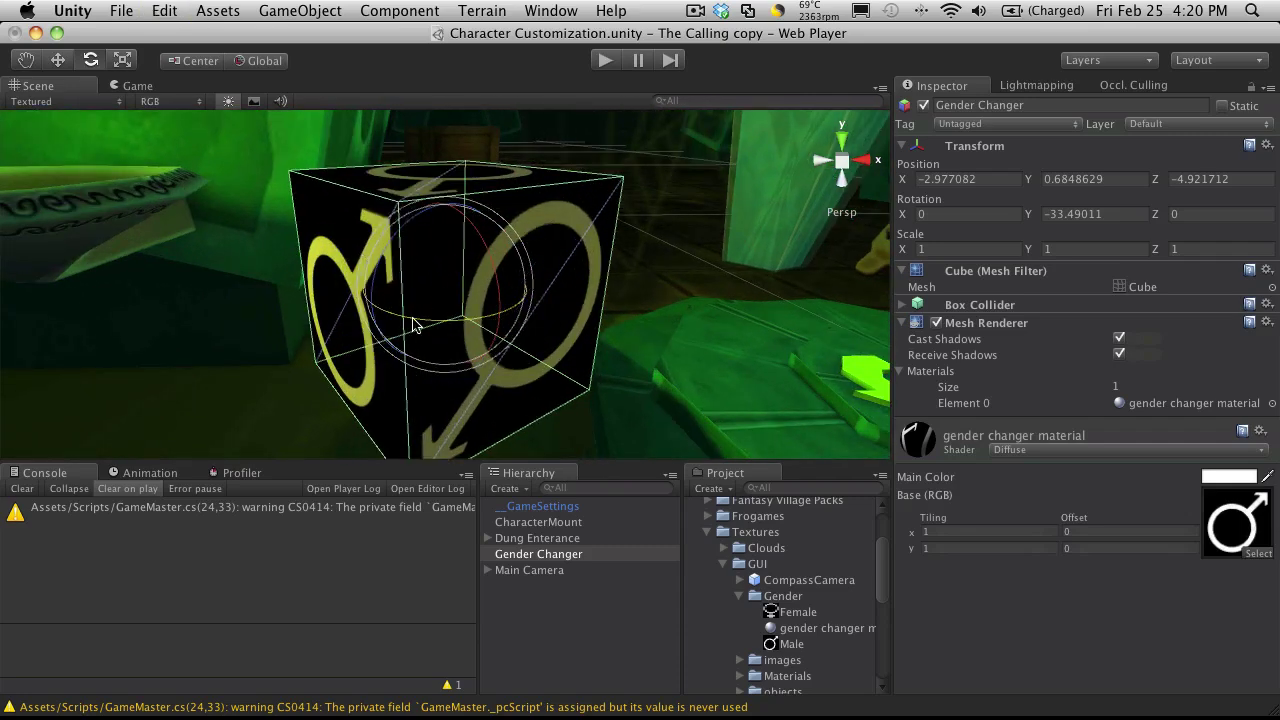
{"action": "left_click_drag", "start_coordinate": [416, 323], "coordinate": [604, 324]}
{"action": "scroll", "coordinate": [660, 288], "scroll_direction": "down", "scroll_amount": 5}
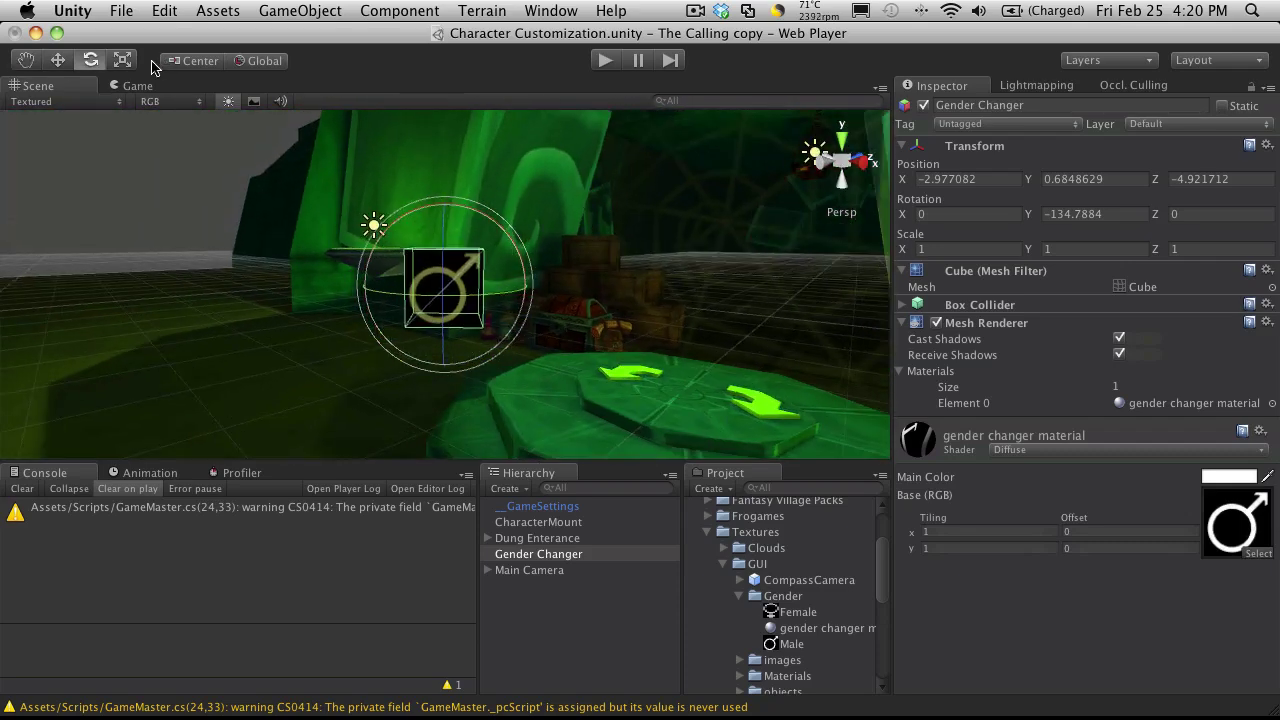
Dock the Game view beside the Scene view and widen it to a bit under half of the shared area.
{"action": "left_click", "coordinate": [145, 90]}
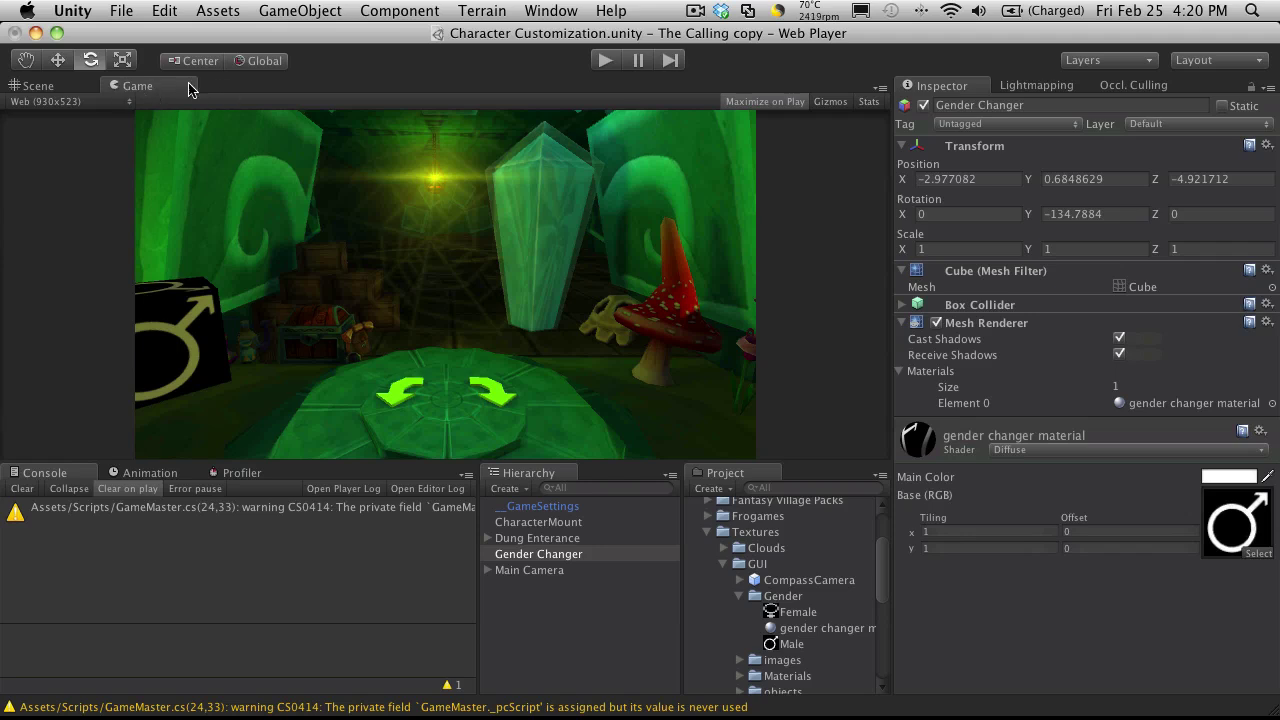
{"action": "left_click_drag", "start_coordinate": [192, 90], "coordinate": [781, 104]}
{"action": "left_click_drag", "start_coordinate": [168, 88], "coordinate": [815, 139]}
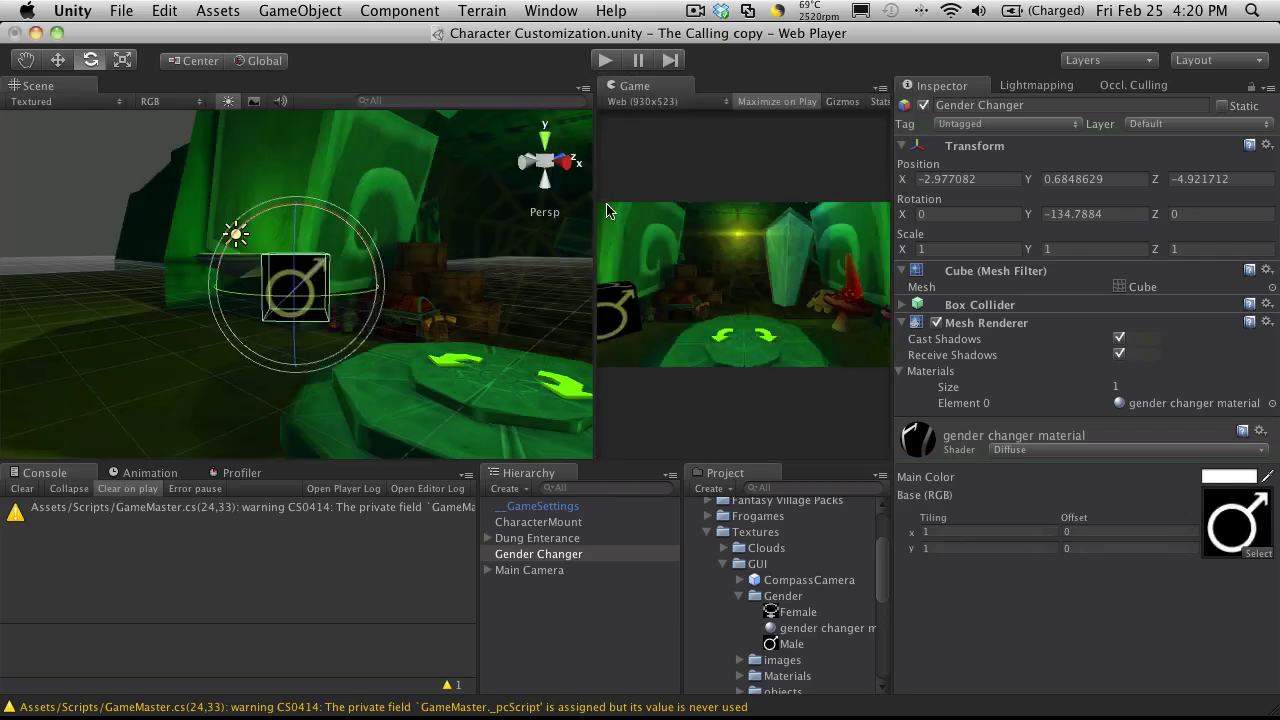
{"action": "left_click_drag", "start_coordinate": [595, 210], "coordinate": [494, 214]}
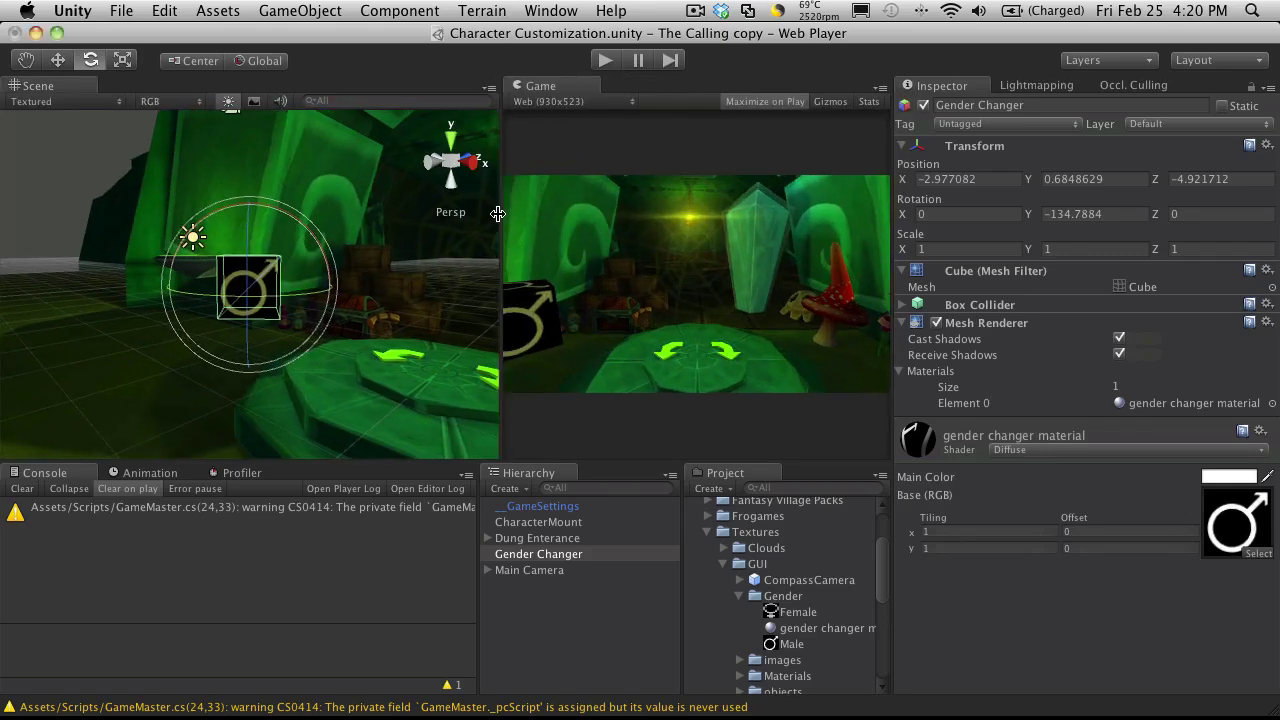
Examine the Gender Changer cube's move handles up close, comparing local with global orientation.
{"action": "left_click", "coordinate": [58, 60]}
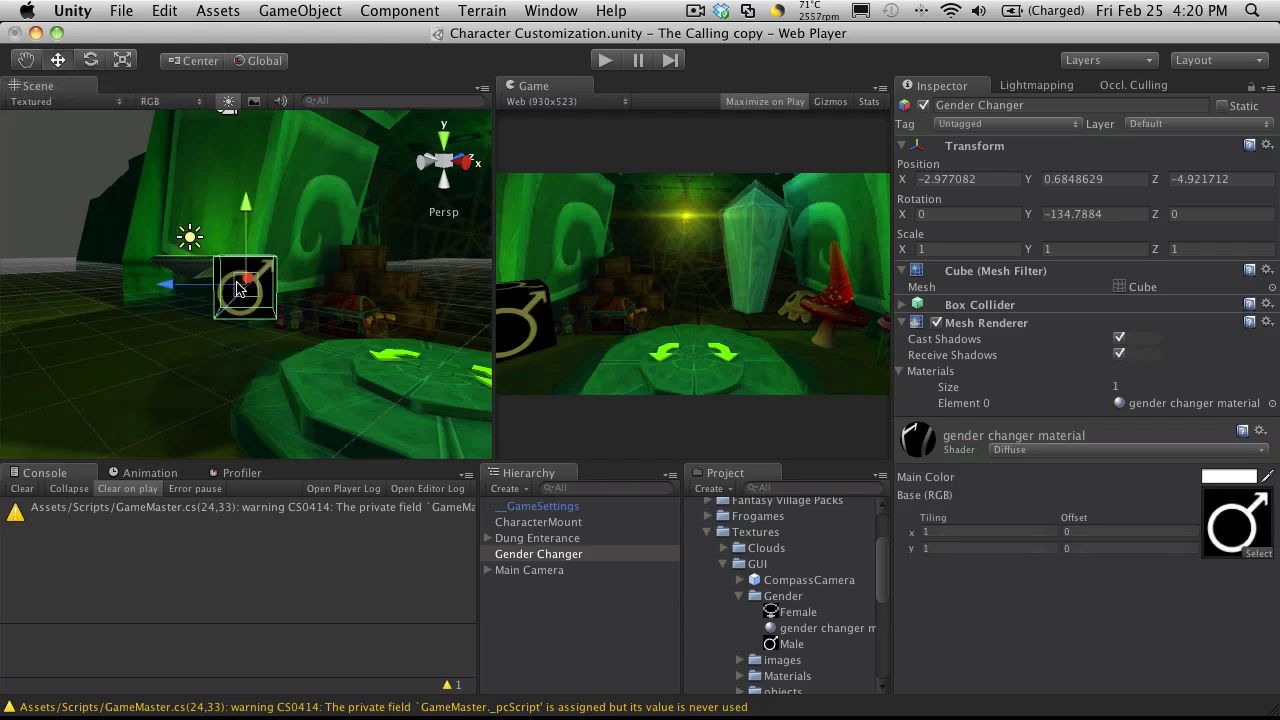
{"action": "scroll", "coordinate": [257, 313], "scroll_direction": "up", "scroll_amount": 3}
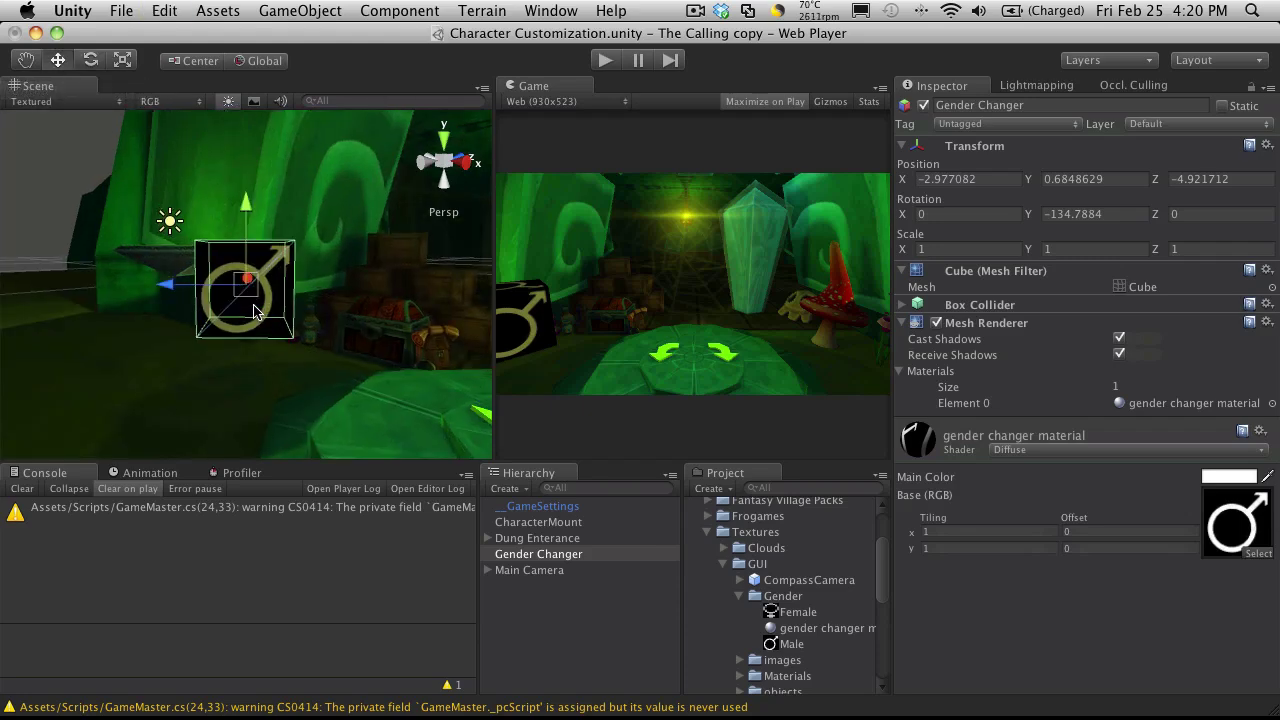
{"action": "left_click_drag", "start_coordinate": [257, 313], "coordinate": [490, 440], "text": "alt"}
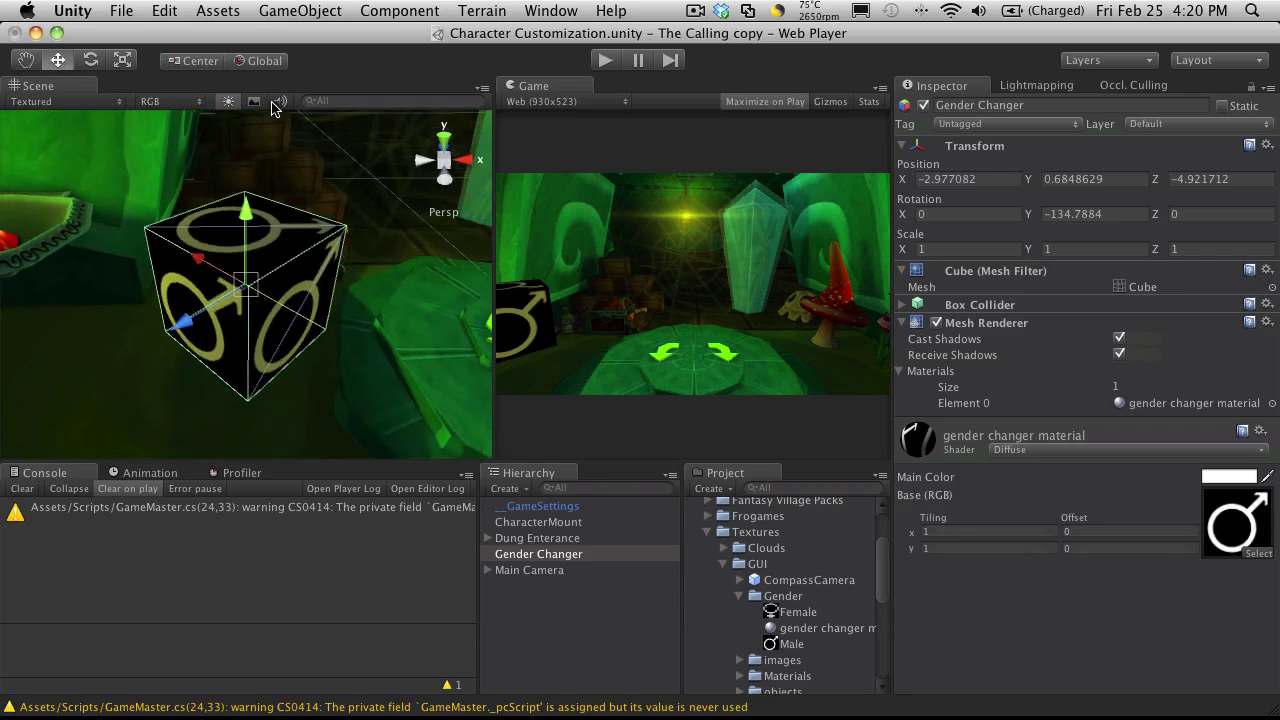
{"action": "left_click", "coordinate": [263, 62]}
{"action": "left_click", "coordinate": [592, 627]}
{"action": "left_click", "coordinate": [537, 538]}
{"action": "left_click", "coordinate": [538, 554]}
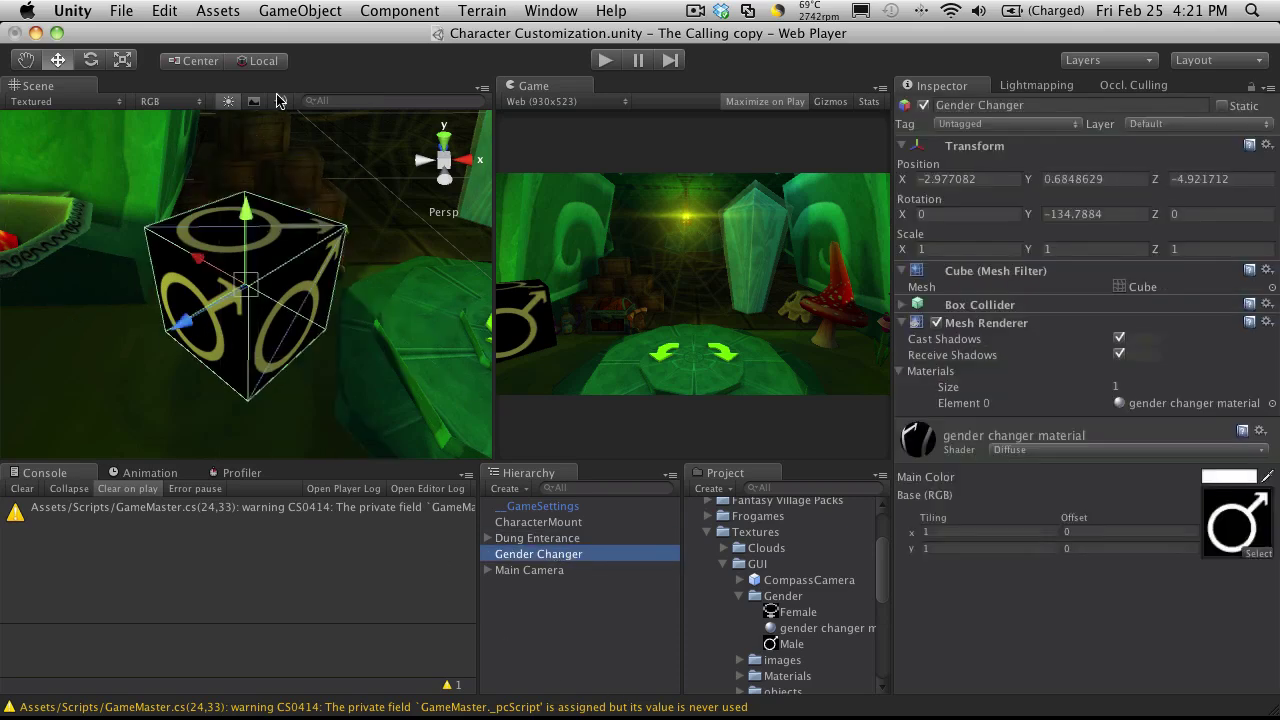
{"action": "left_click", "coordinate": [264, 60]}
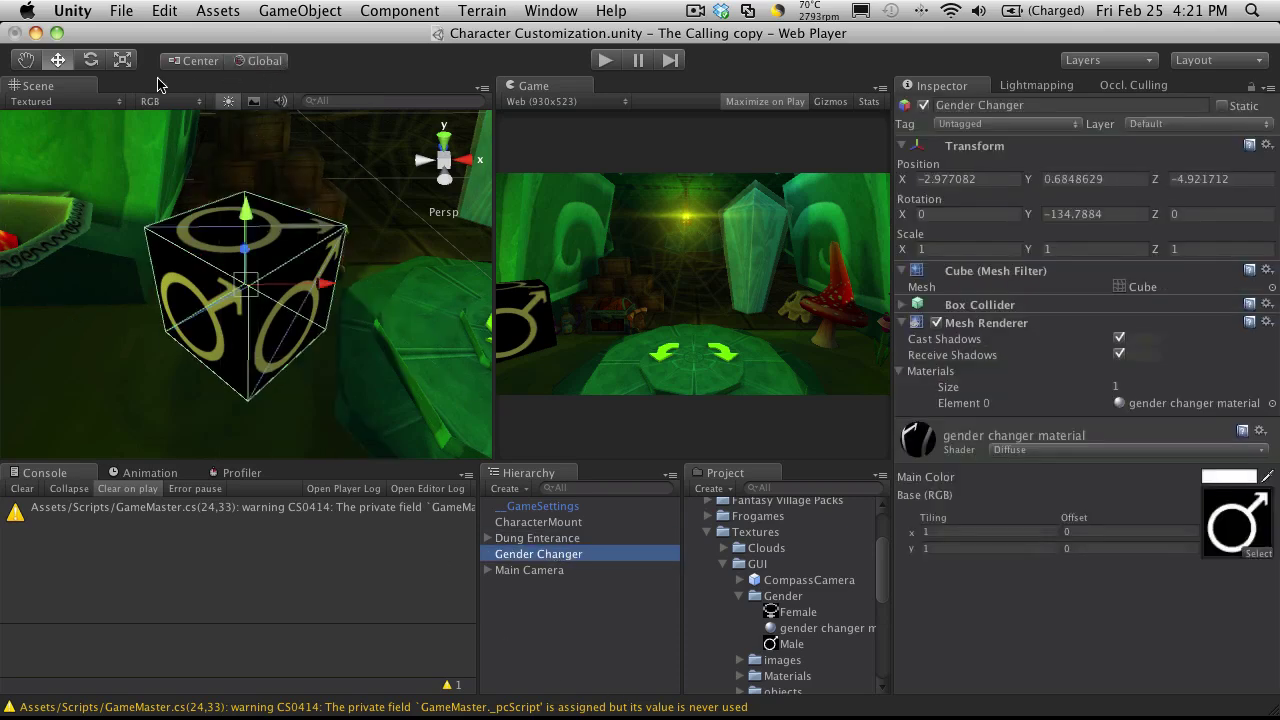
Move the Gender Changer cube to about X -2.36 and rotate it to about -9.17, -122.68, -9.35 degrees so one symbol face squarely meets the camera.
{"action": "left_click_drag", "start_coordinate": [326, 296], "coordinate": [405, 307]}
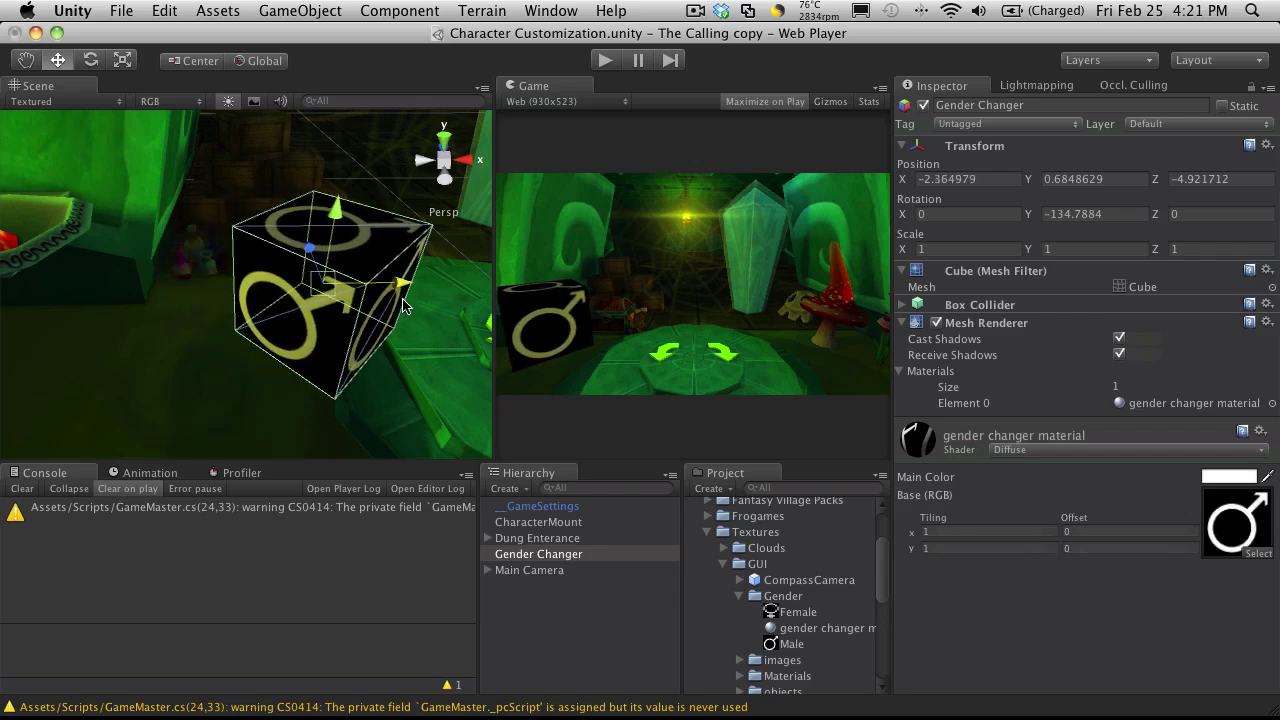
{"action": "left_click", "coordinate": [90, 60]}
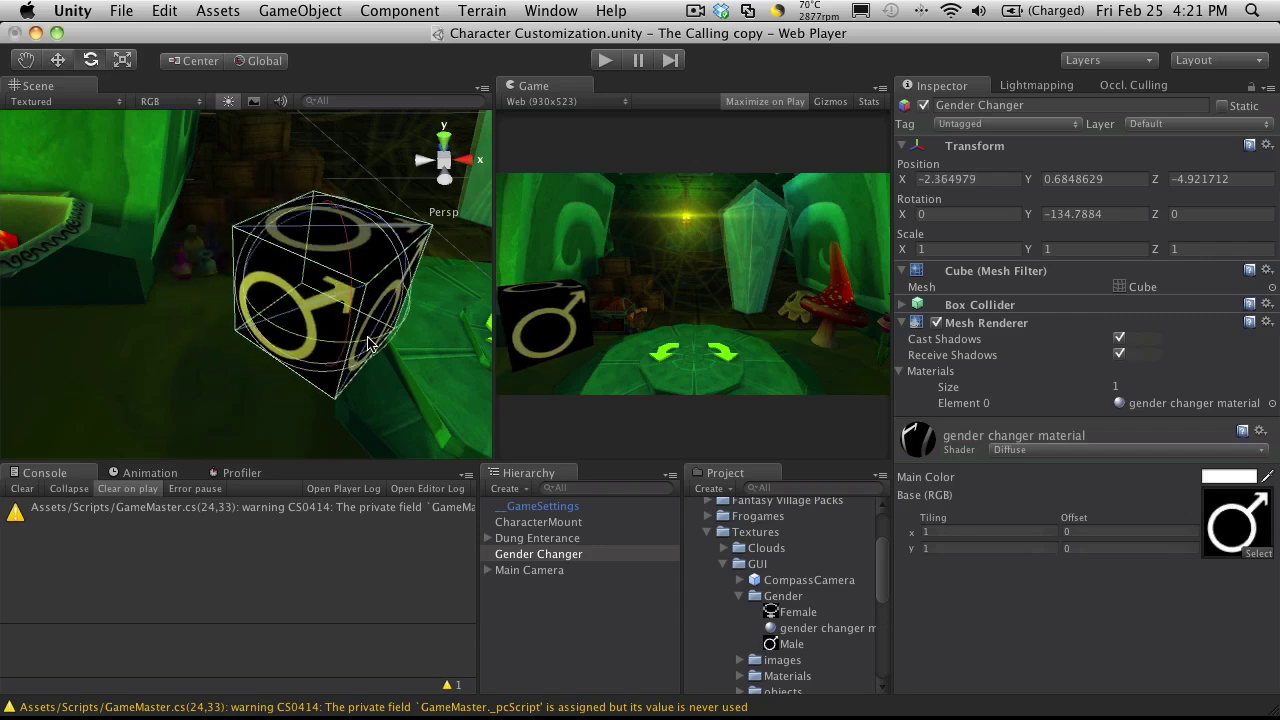
{"action": "left_click_drag", "start_coordinate": [371, 345], "coordinate": [329, 294]}
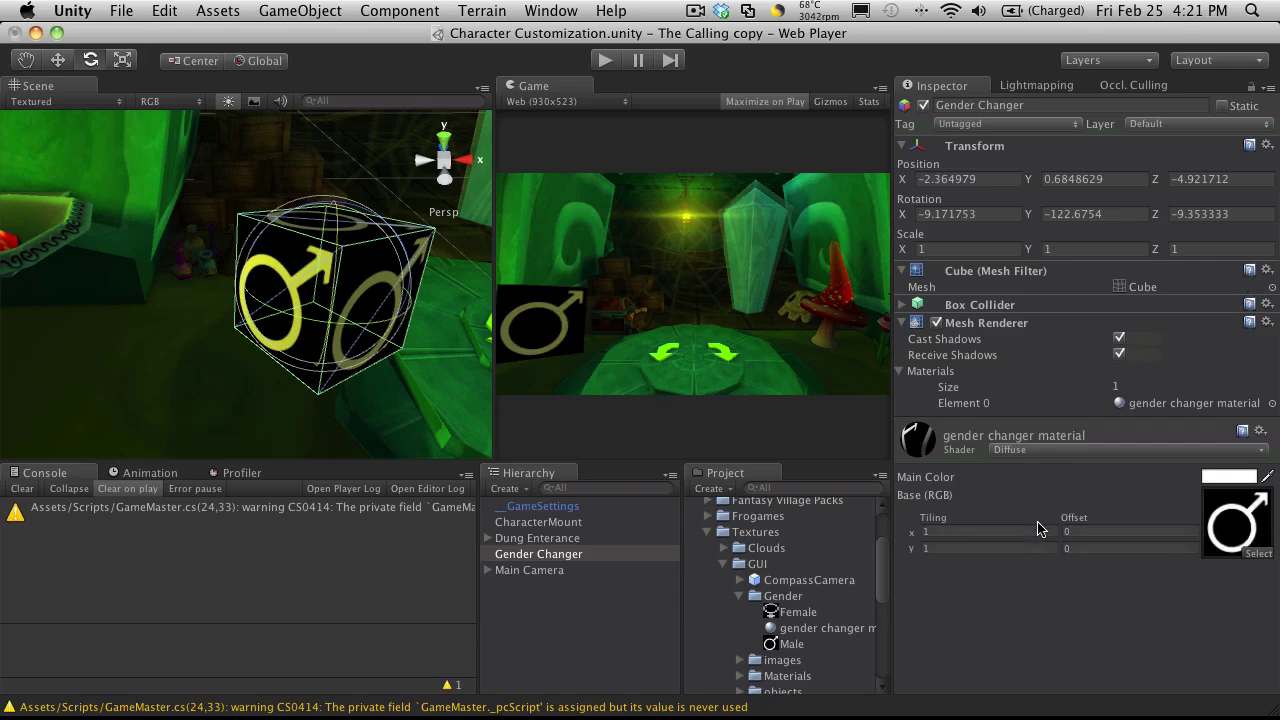
Change the gender changer material's shader to Transparent/Diffuse and tilt the cube slightly to about -11.77, -122.17, -12.11 degrees.
{"action": "left_click", "coordinate": [1078, 452]}
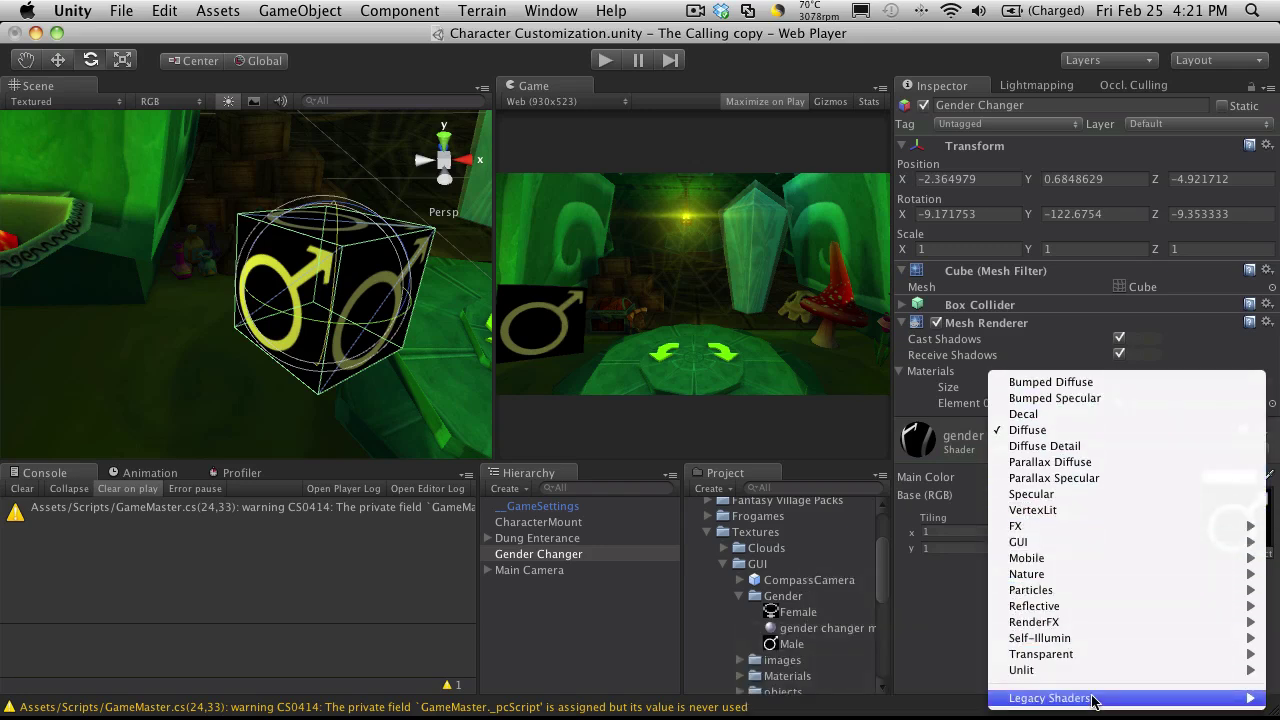
{"action": "mouse_move", "coordinate": [1095, 660]}
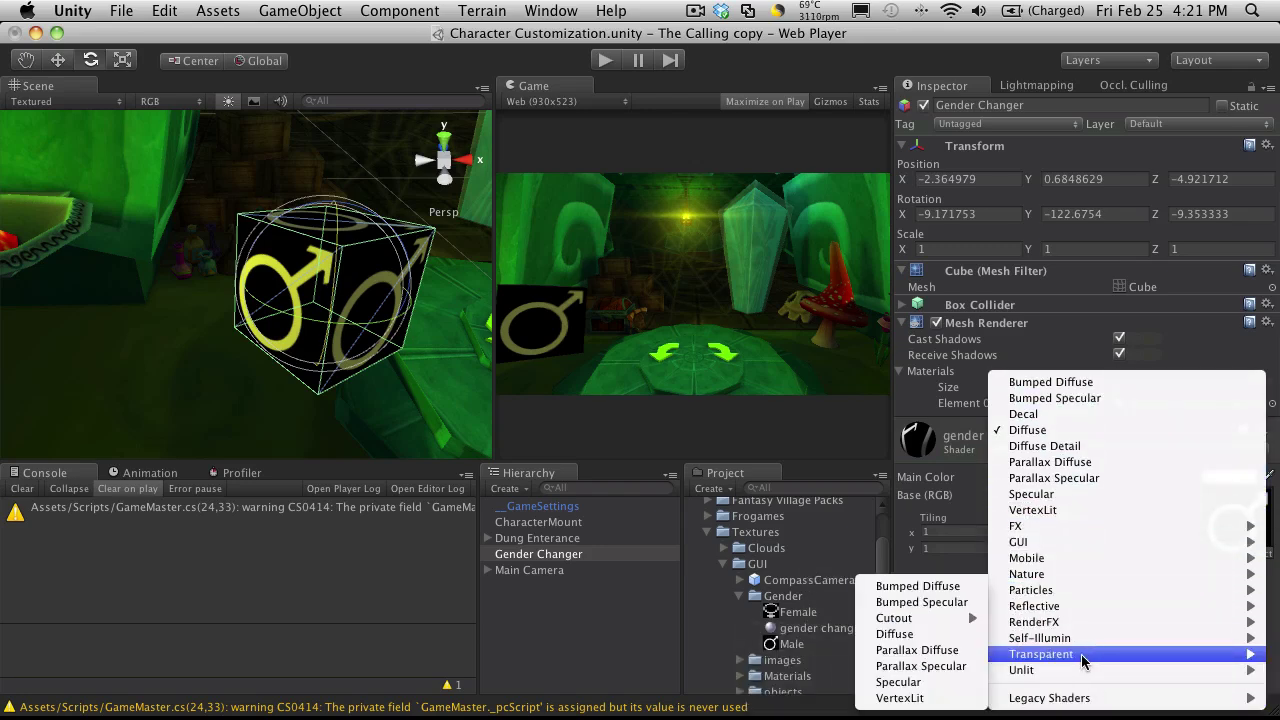
{"action": "mouse_move", "coordinate": [1082, 638]}
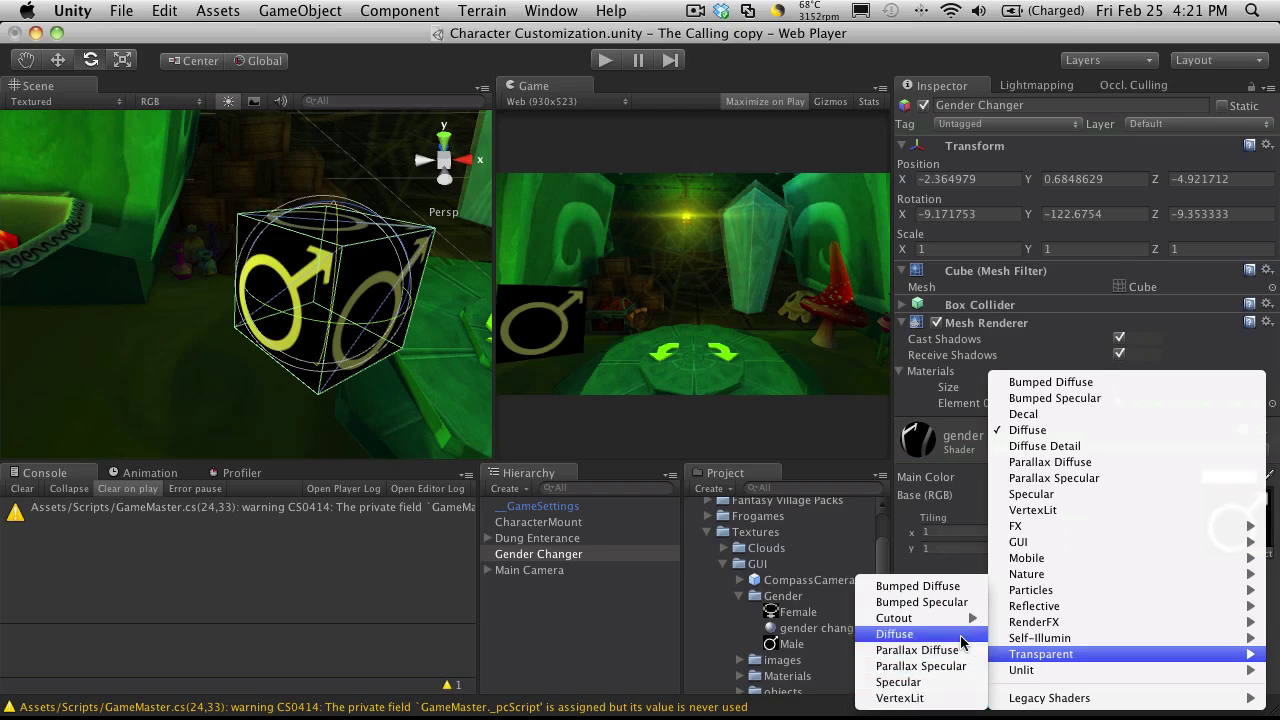
{"action": "left_click", "coordinate": [961, 637]}
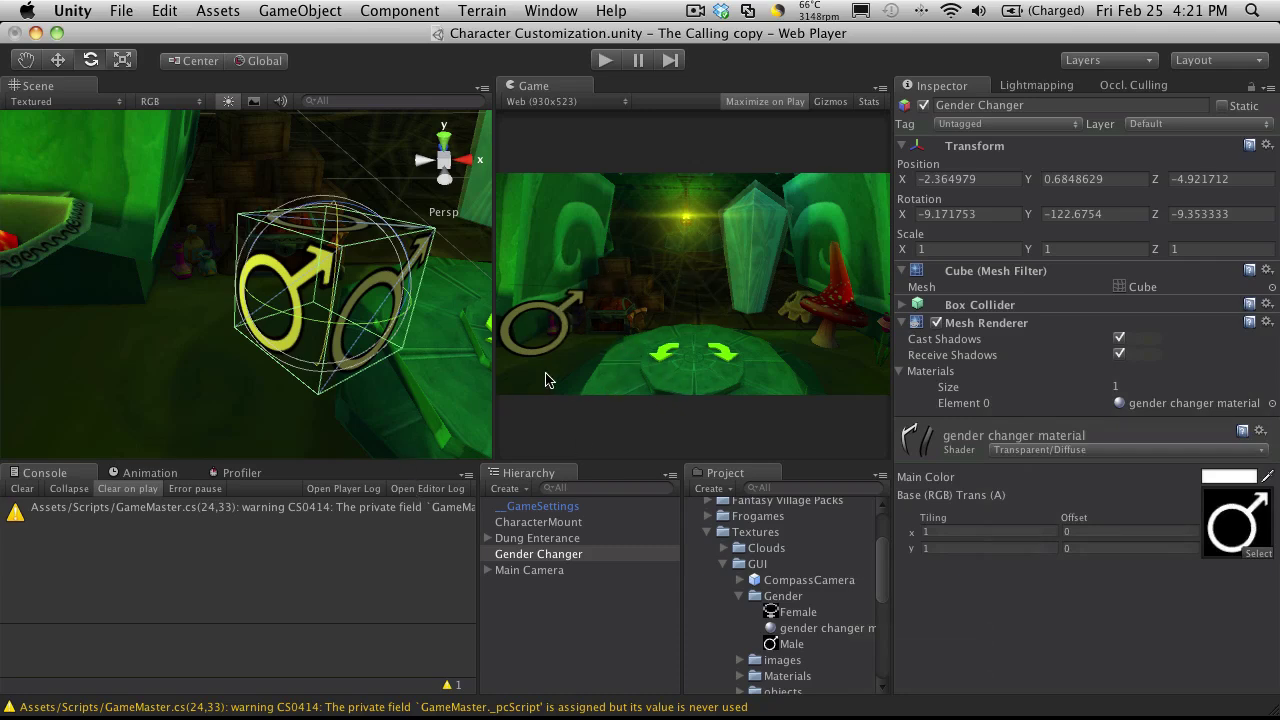
{"action": "left_click_drag", "start_coordinate": [337, 290], "coordinate": [528, 323], "text": "alt"}
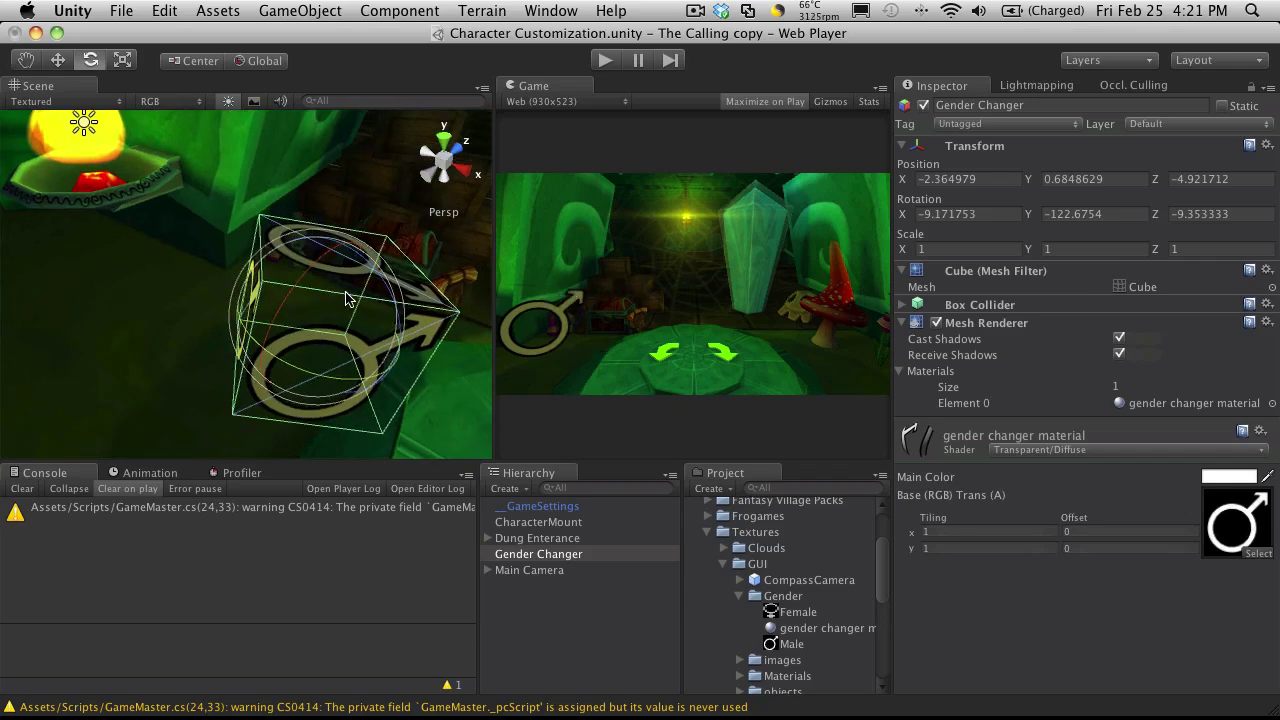
{"action": "left_click_drag", "start_coordinate": [362, 303], "coordinate": [268, 272], "text": "alt"}
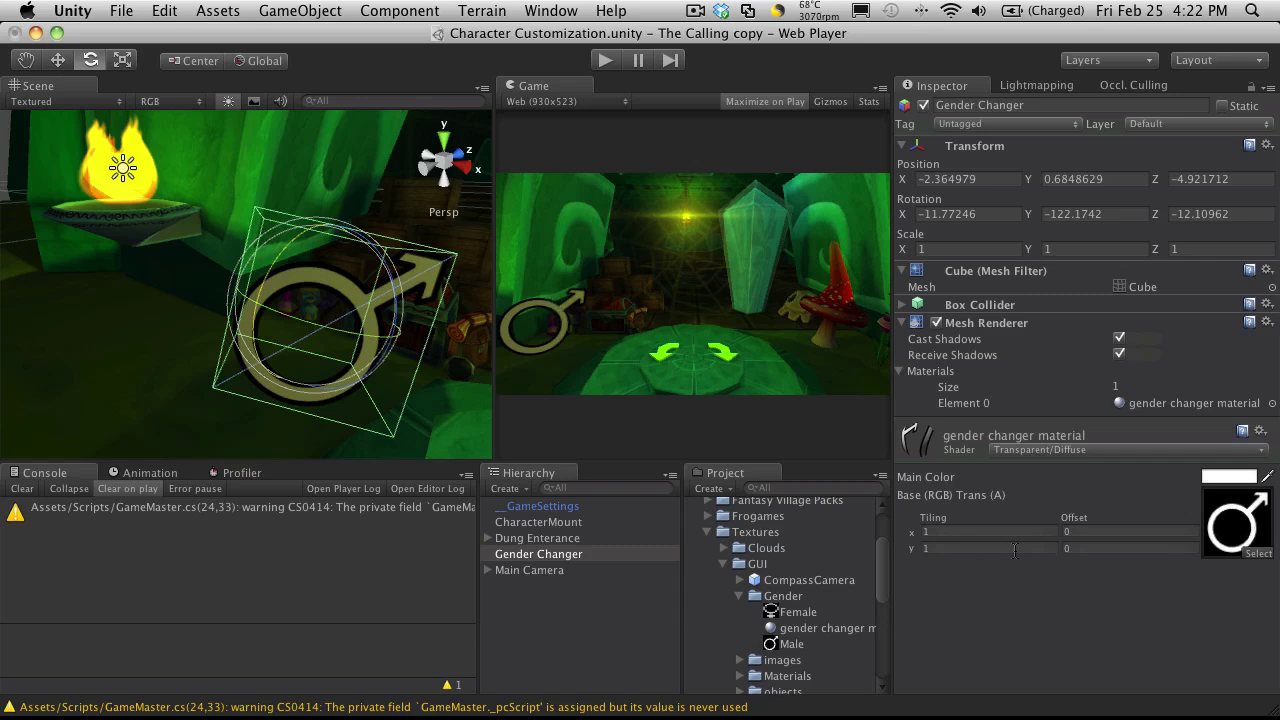
Try the Female texture as the gender changer material's base texture and switch back to the Male texture.
{"action": "left_click_drag", "start_coordinate": [780, 646], "coordinate": [567, 556]}
{"action": "left_click_drag", "start_coordinate": [806, 612], "coordinate": [1257, 520]}
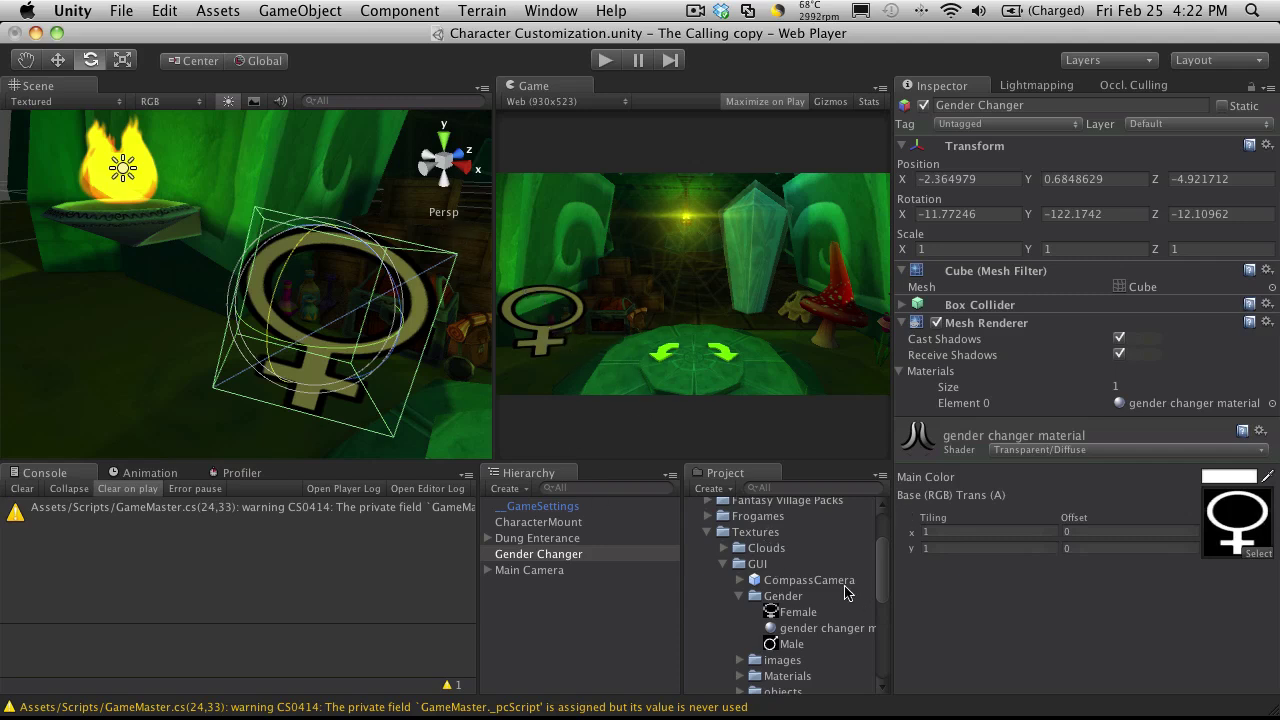
{"action": "left_click_drag", "start_coordinate": [790, 645], "coordinate": [1240, 528]}
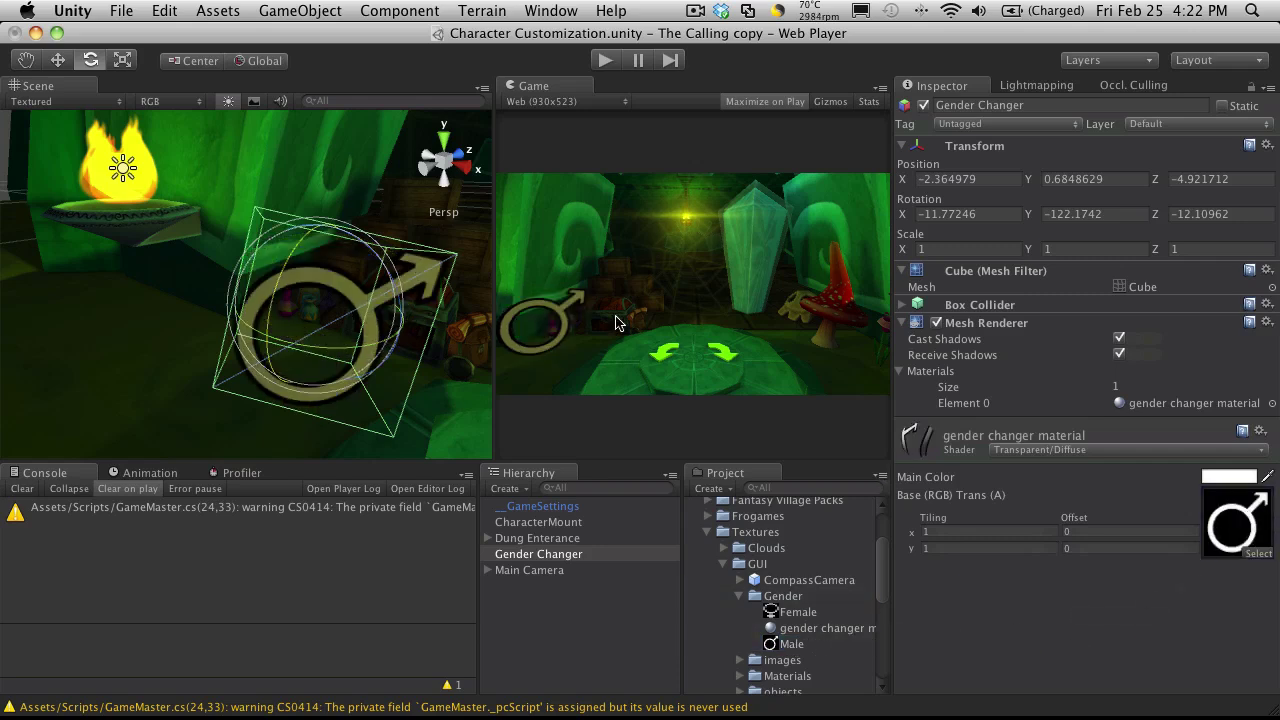
Scale the Gender Changer cube uniformly to about 0.48 and lower it to about Y -0.11.
{"action": "key", "text": "r"}
{"action": "left_click_drag", "start_coordinate": [315, 315], "coordinate": [270, 252]}
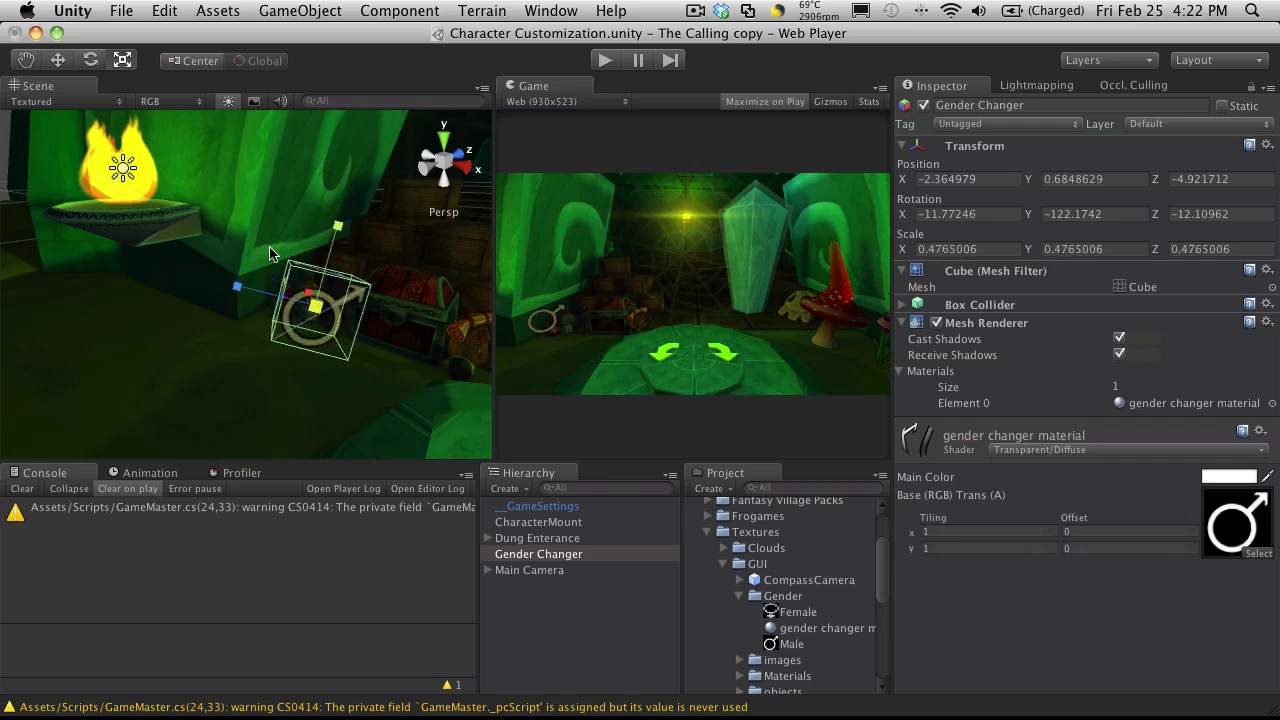
{"action": "left_click", "coordinate": [59, 61]}
{"action": "left_click_drag", "start_coordinate": [321, 235], "coordinate": [310, 327]}
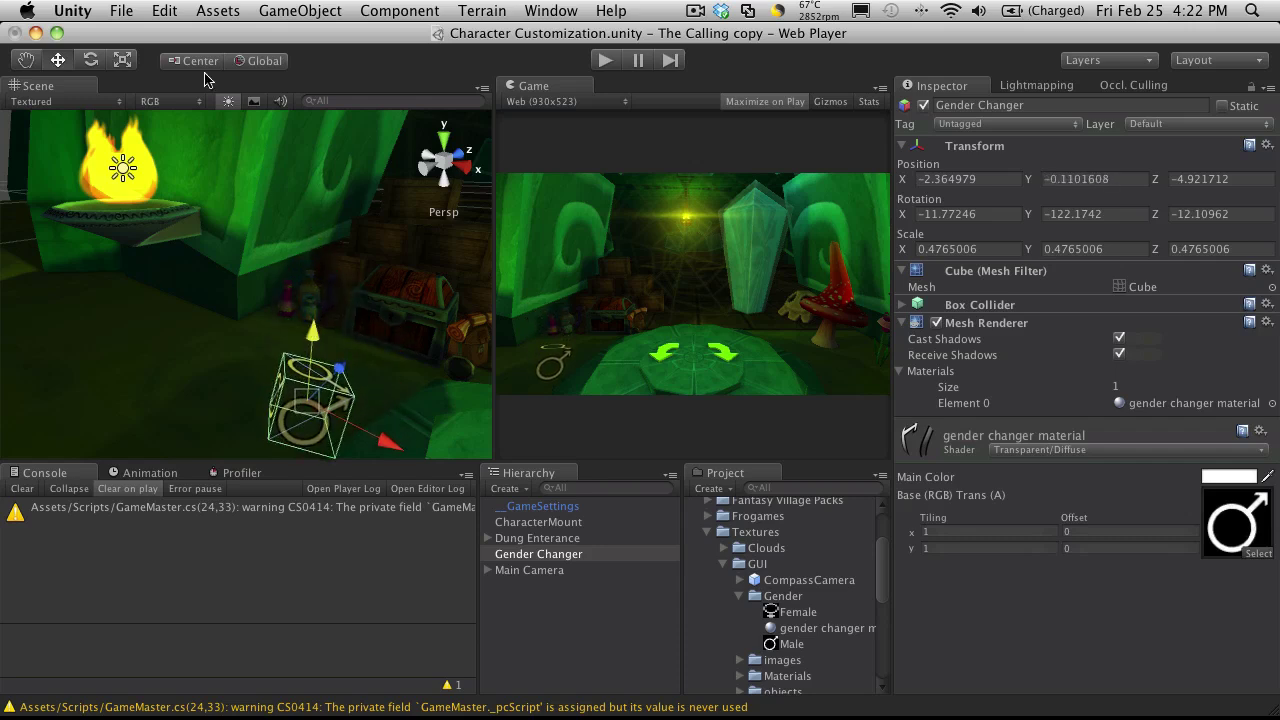
Rotate the Gender Changer cube about its local axes to about -9.91, -118.76, -29.33 degrees and save the scene.
{"action": "left_click", "coordinate": [90, 61]}
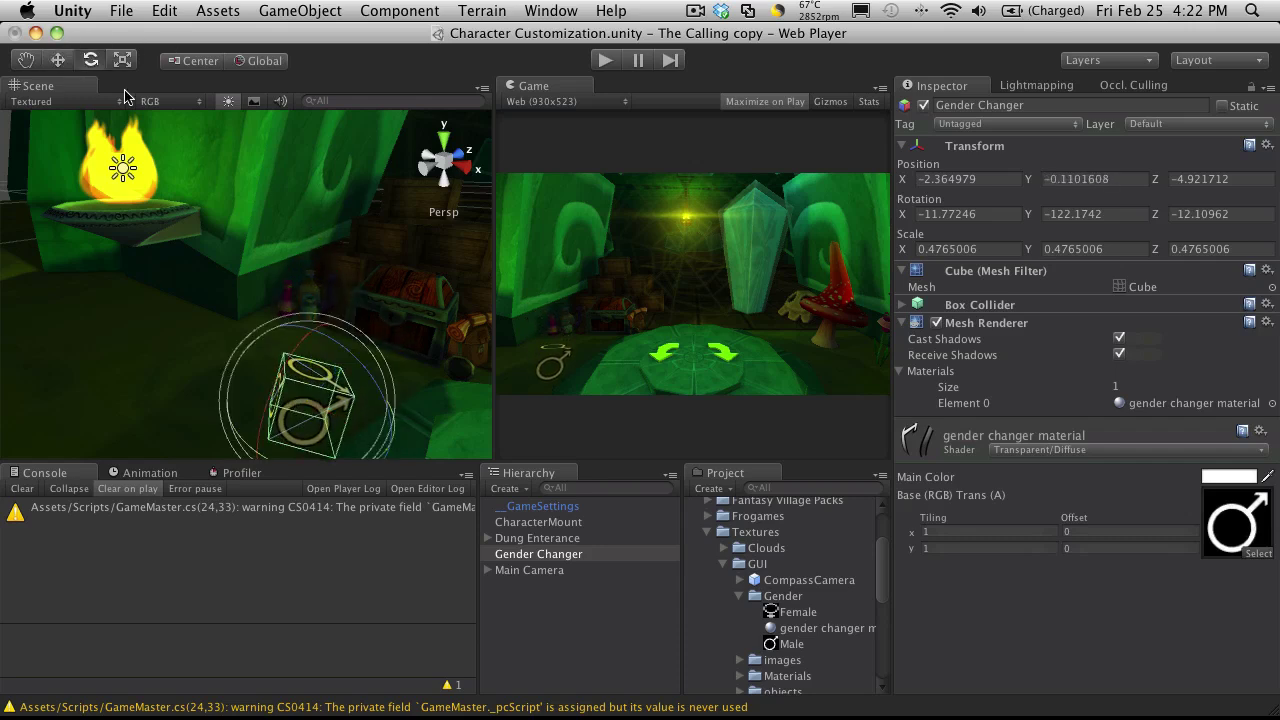
{"action": "left_click", "coordinate": [281, 62]}
{"action": "left_click_drag", "start_coordinate": [341, 388], "coordinate": [344, 343]}
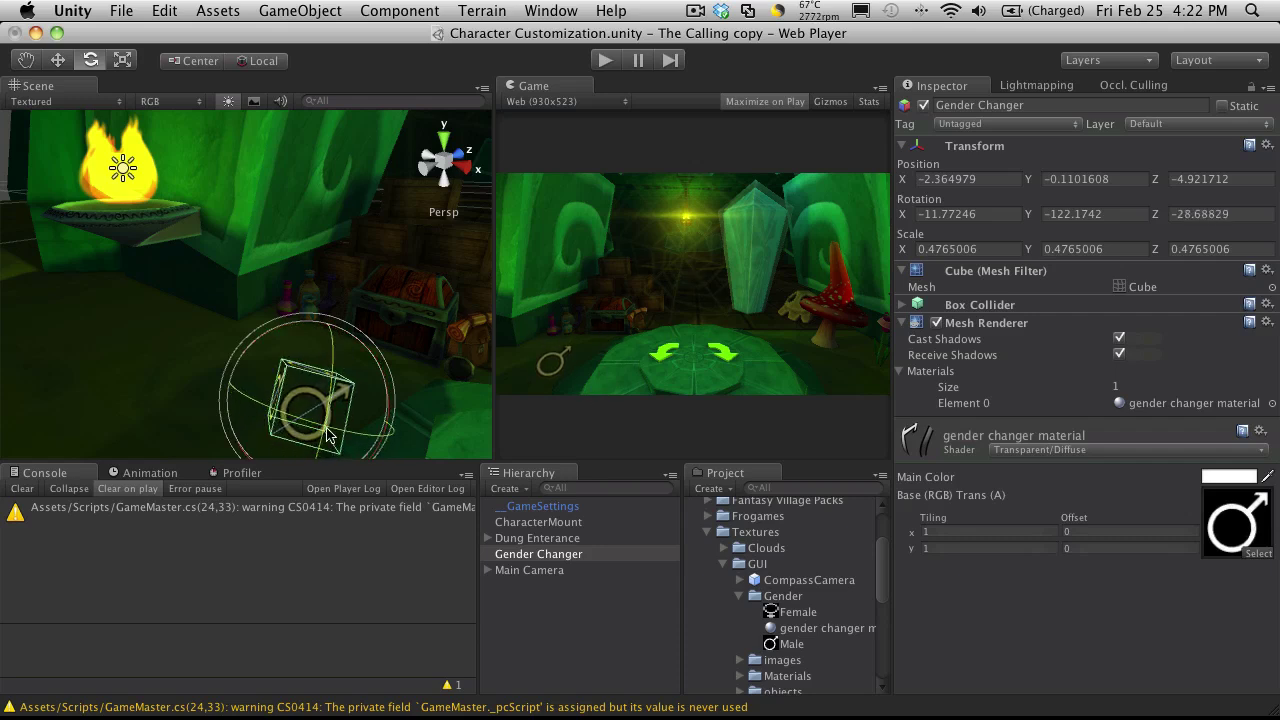
{"action": "left_click_drag", "start_coordinate": [349, 434], "coordinate": [336, 433]}
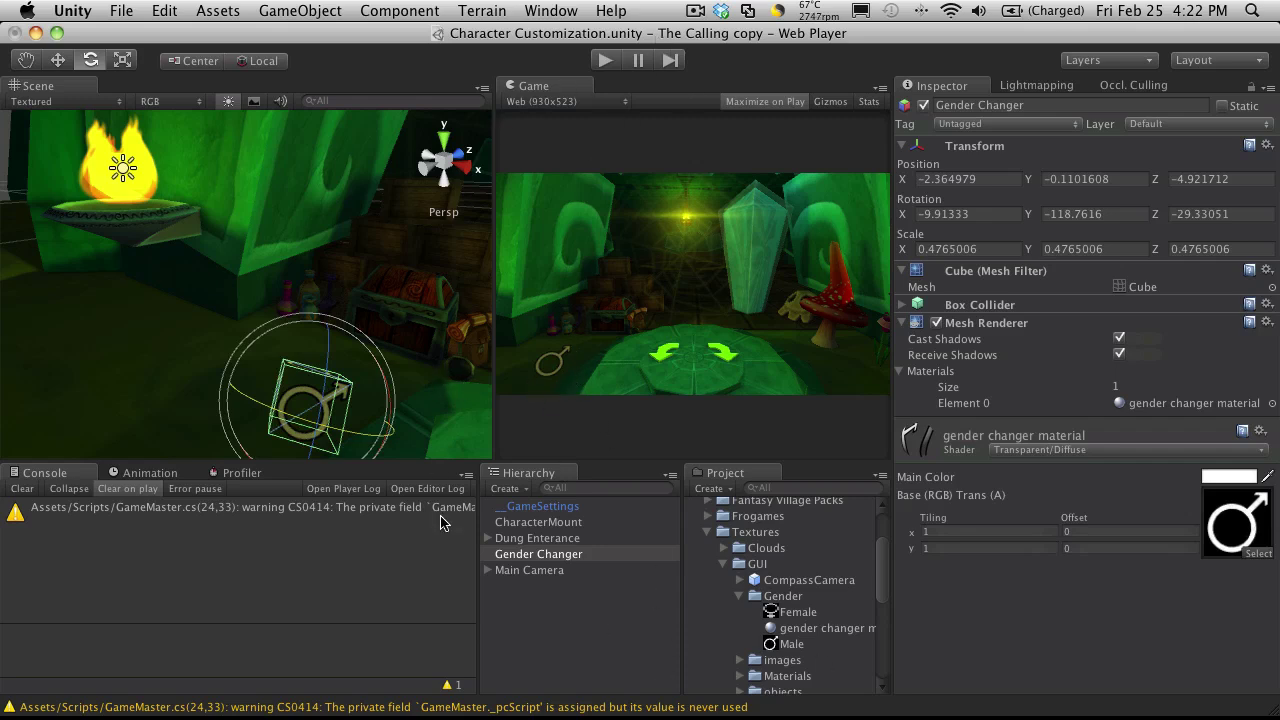
{"action": "key", "text": "super+s"}
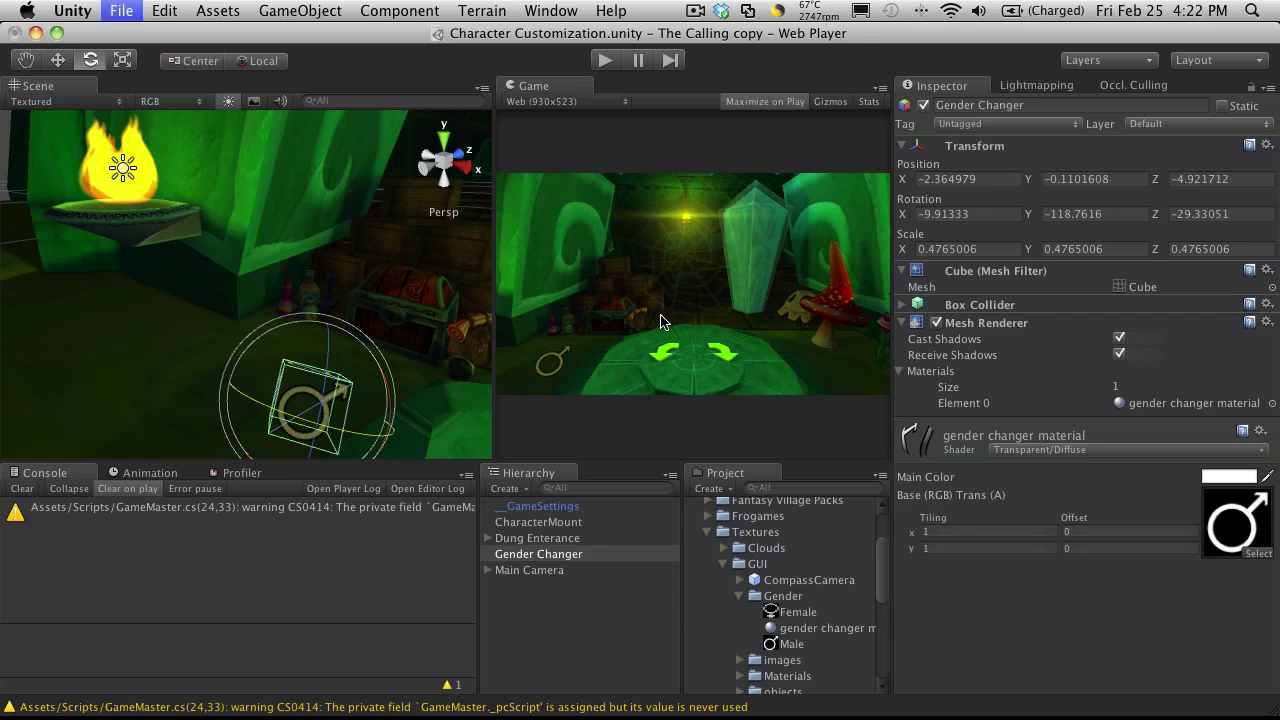